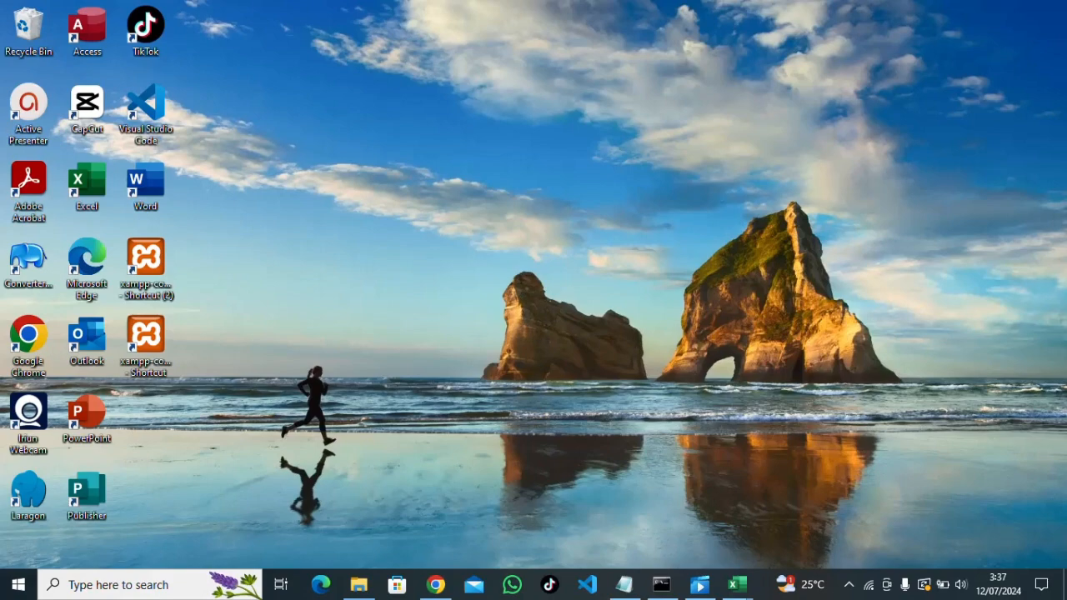
Review the kohor, kategori and mapel steps in the task notes, then hide the notes
{"action": "left_click", "coordinate": [625, 584]}
{"action": "left_click_drag", "start_coordinate": [181, 114], "coordinate": [122, 123]}
{"action": "left_click_drag", "start_coordinate": [189, 138], "coordinate": [101, 153]}
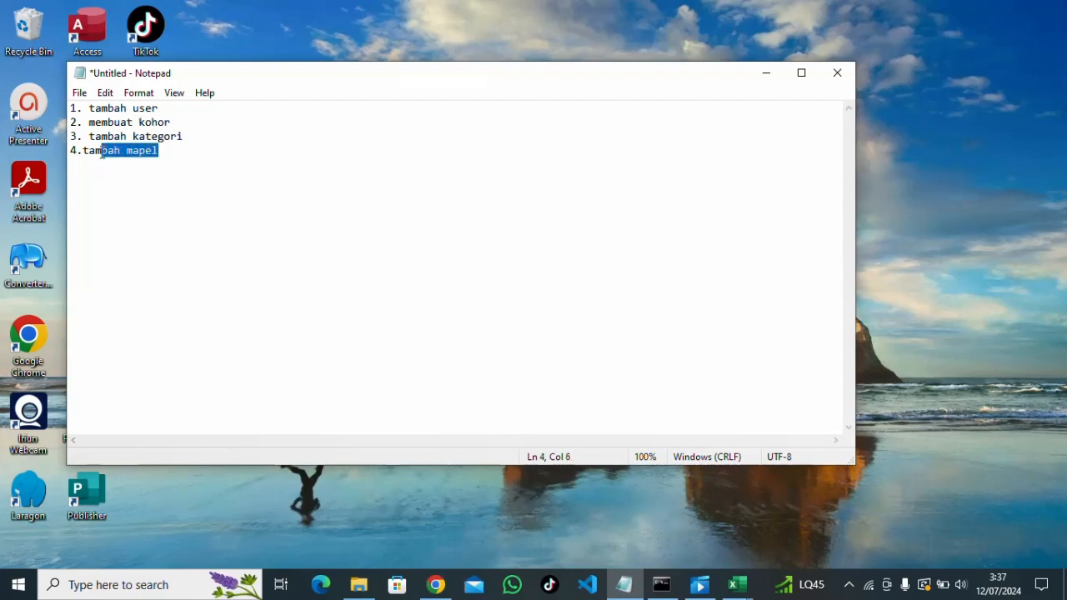
{"action": "left_click", "coordinate": [164, 138]}
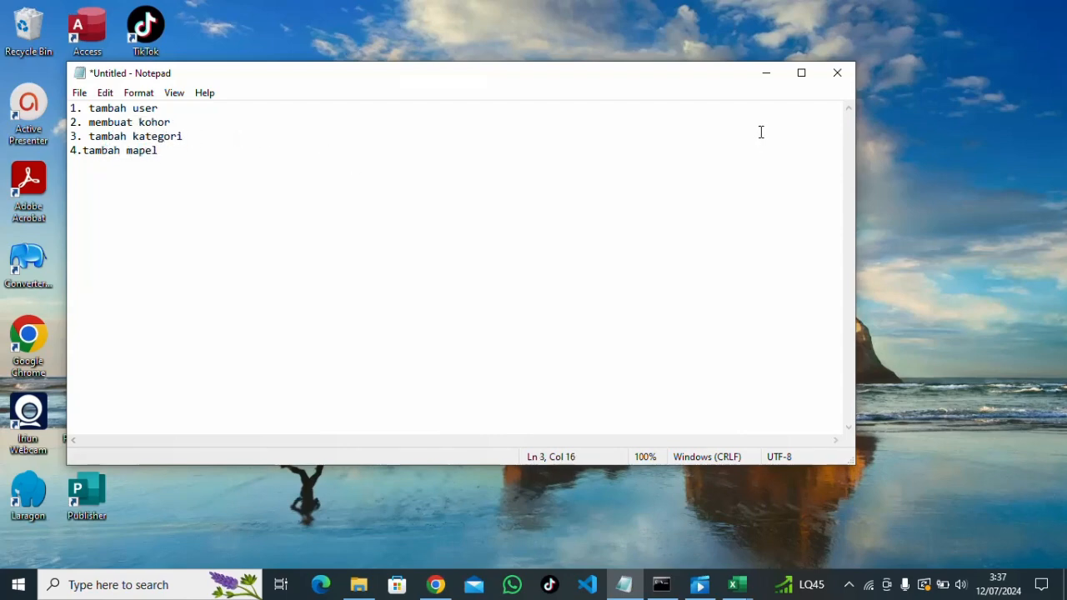
{"action": "left_click", "coordinate": [765, 76]}
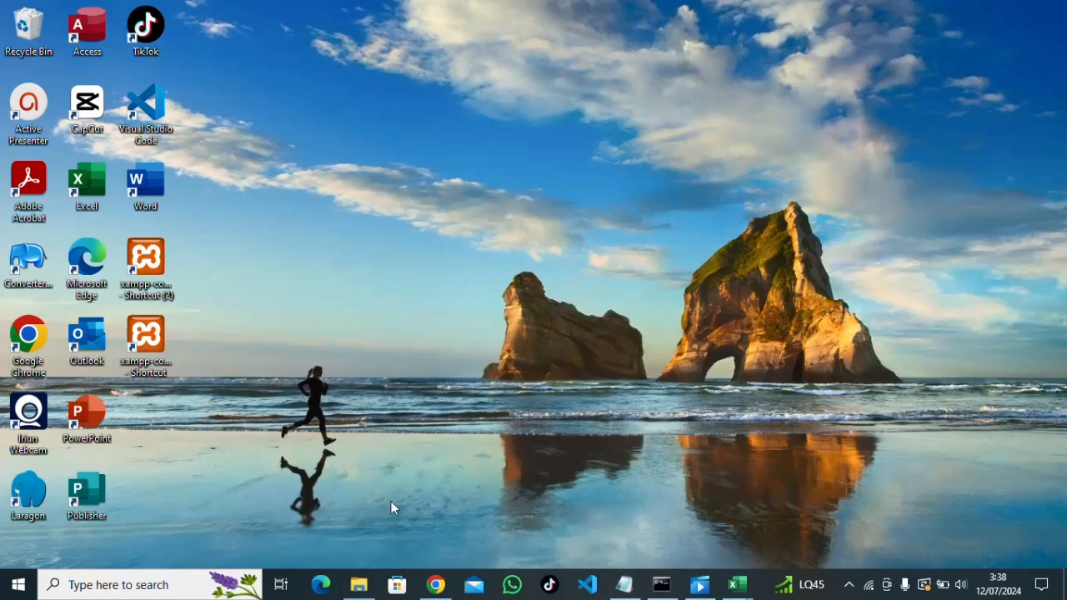
Browse File Explorer to C:\laragon\www with Start Moodle and Stop Moodle
{"action": "left_click", "coordinate": [360, 584]}
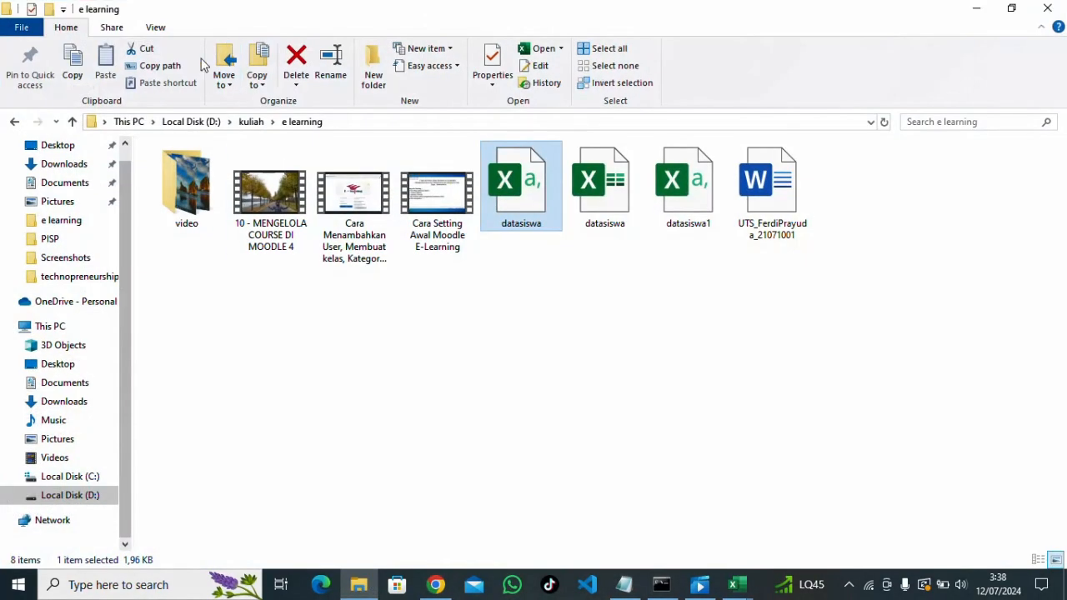
{"action": "left_click", "coordinate": [85, 476]}
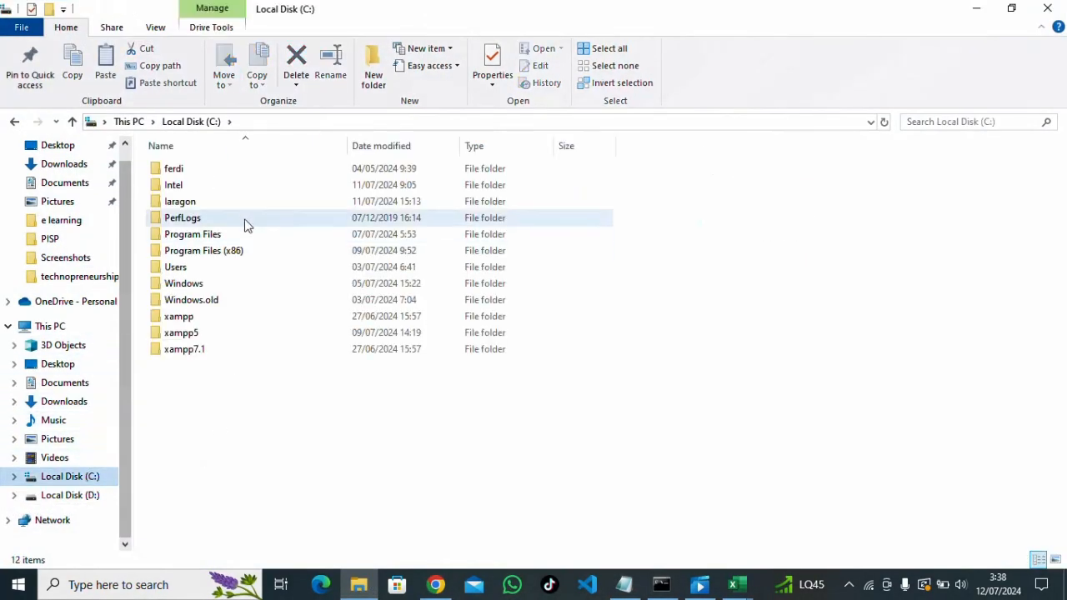
{"action": "double_click", "coordinate": [188, 203]}
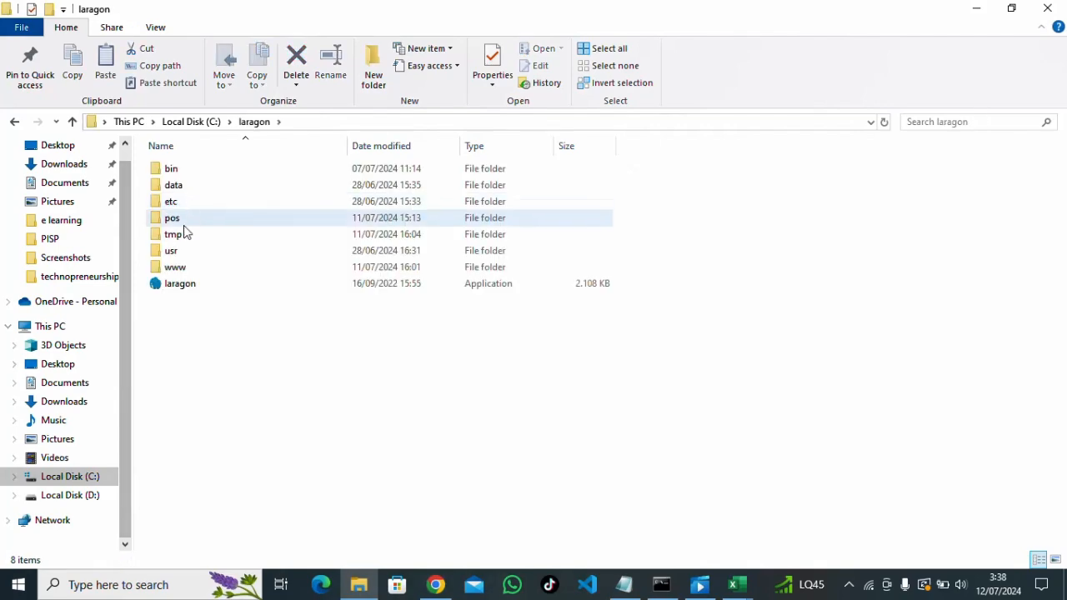
{"action": "double_click", "coordinate": [188, 267]}
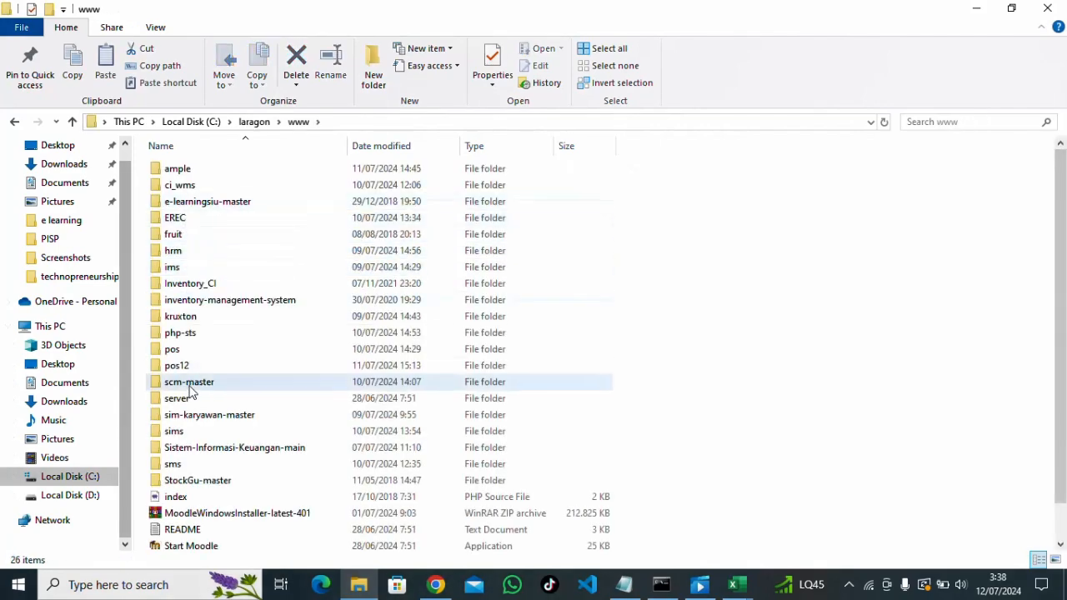
{"action": "scroll", "coordinate": [190, 392], "scroll_direction": "down", "scroll_amount": 1}
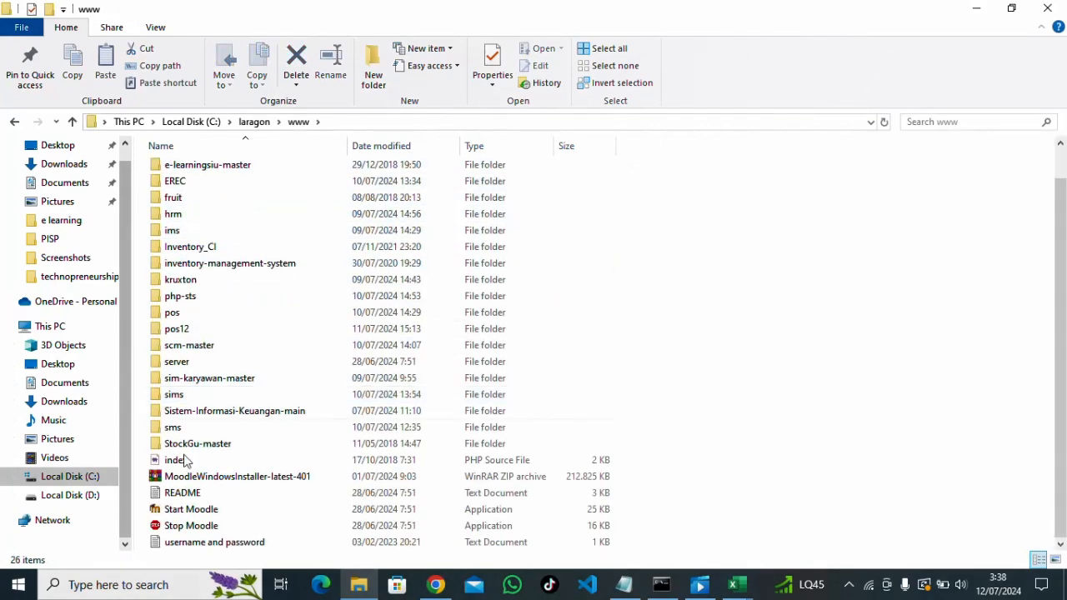
Check the server console, minimize it, and bring the eGuru login page forward
{"action": "left_click", "coordinate": [662, 586]}
{"action": "left_click", "coordinate": [721, 53]}
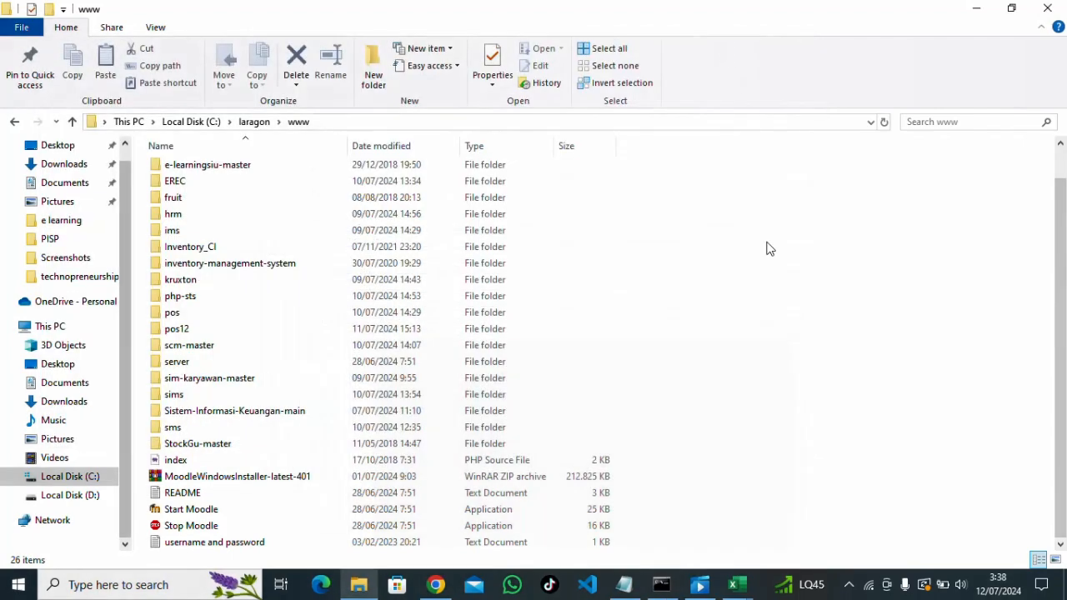
{"action": "left_click", "coordinate": [427, 587]}
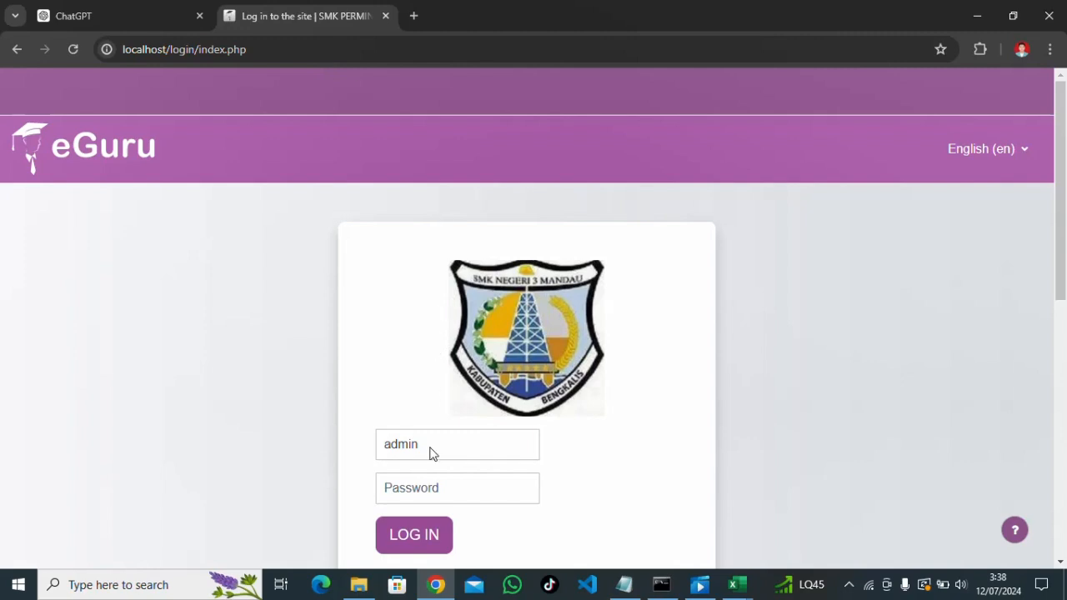
Log in to eGuru as the admin with the admin password
{"action": "left_click", "coordinate": [431, 487]}
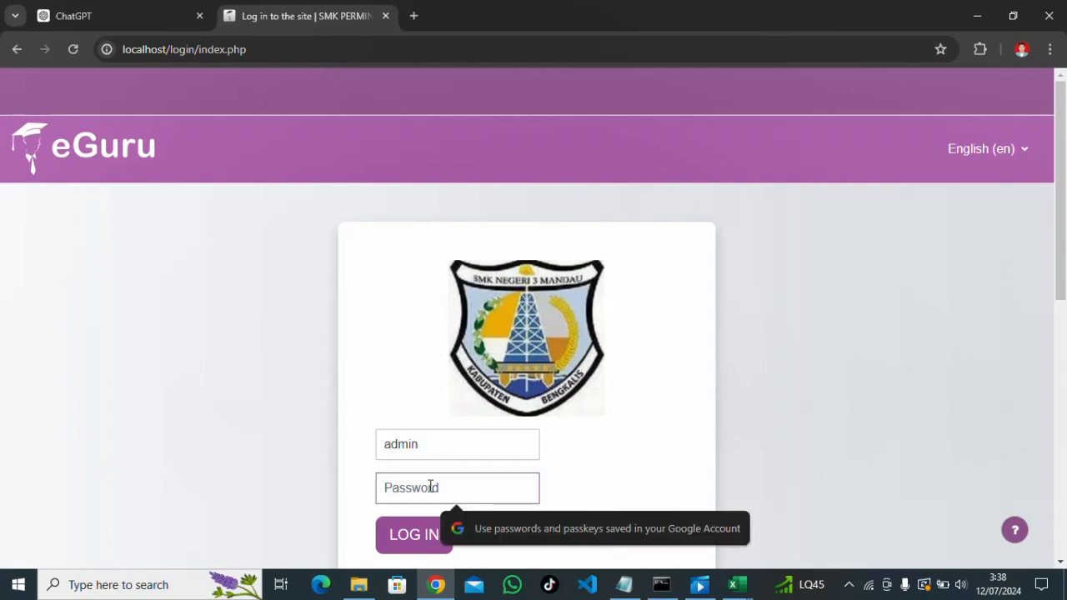
{"action": "type", "text": "••"}
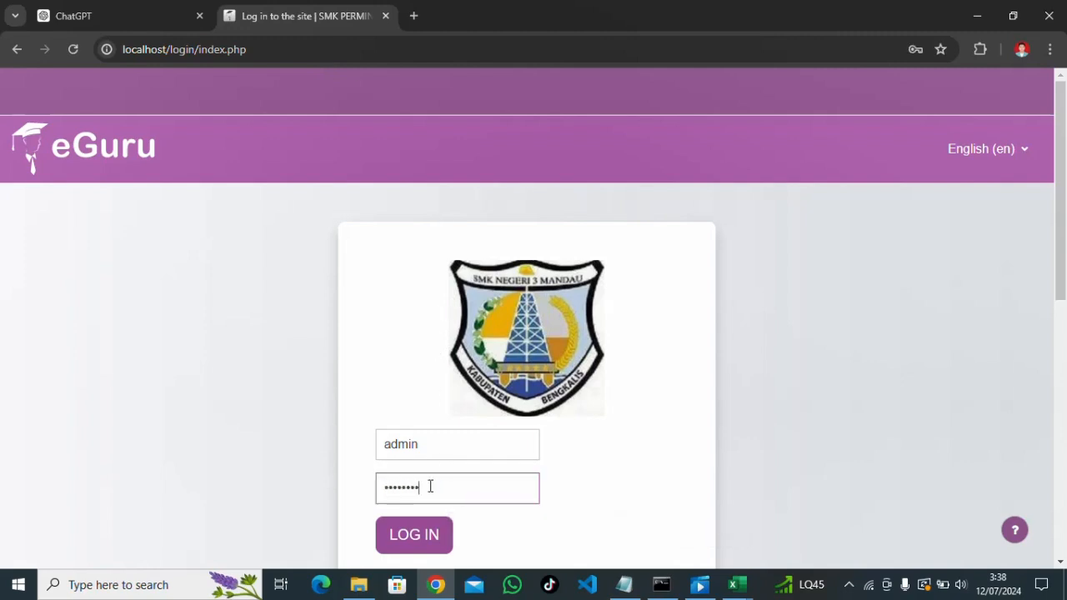
{"action": "left_click", "coordinate": [405, 554]}
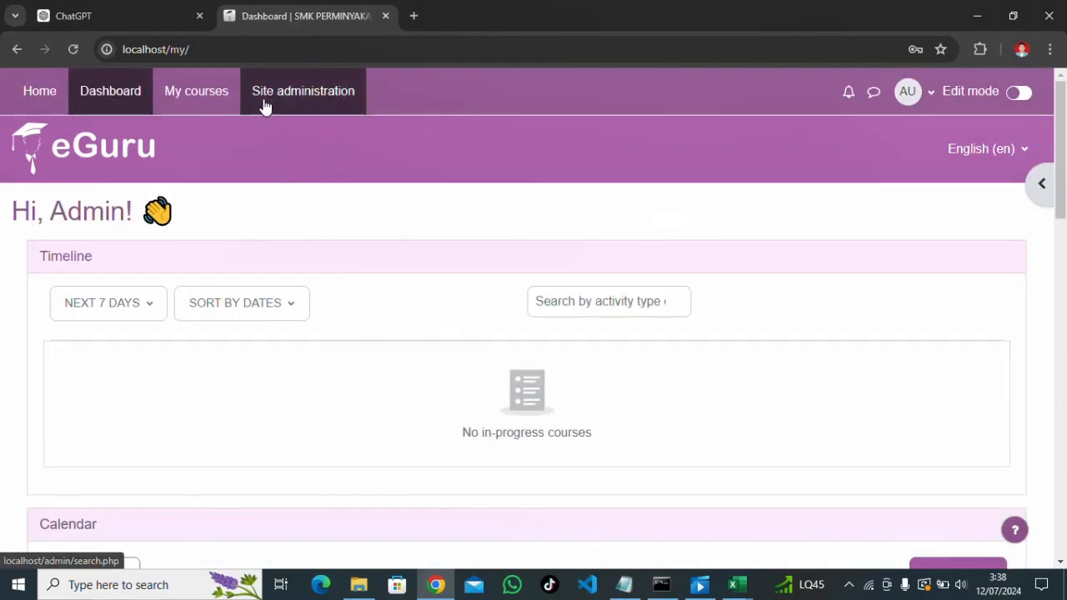
Open Site administration, glance at the task notes, and show the Users administration links
{"action": "left_click", "coordinate": [326, 108]}
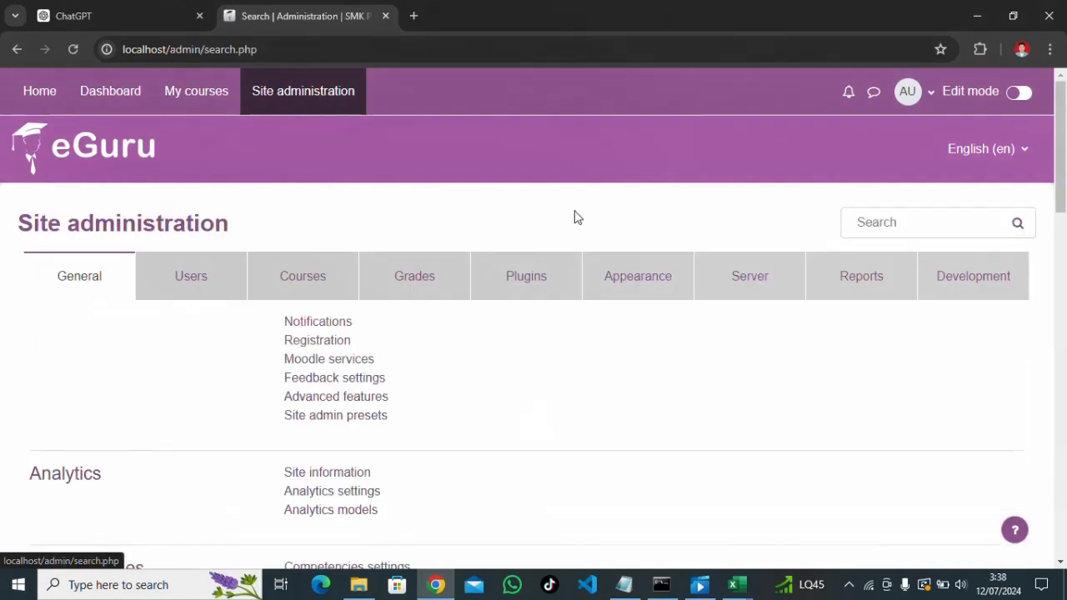
{"action": "left_click", "coordinate": [623, 584]}
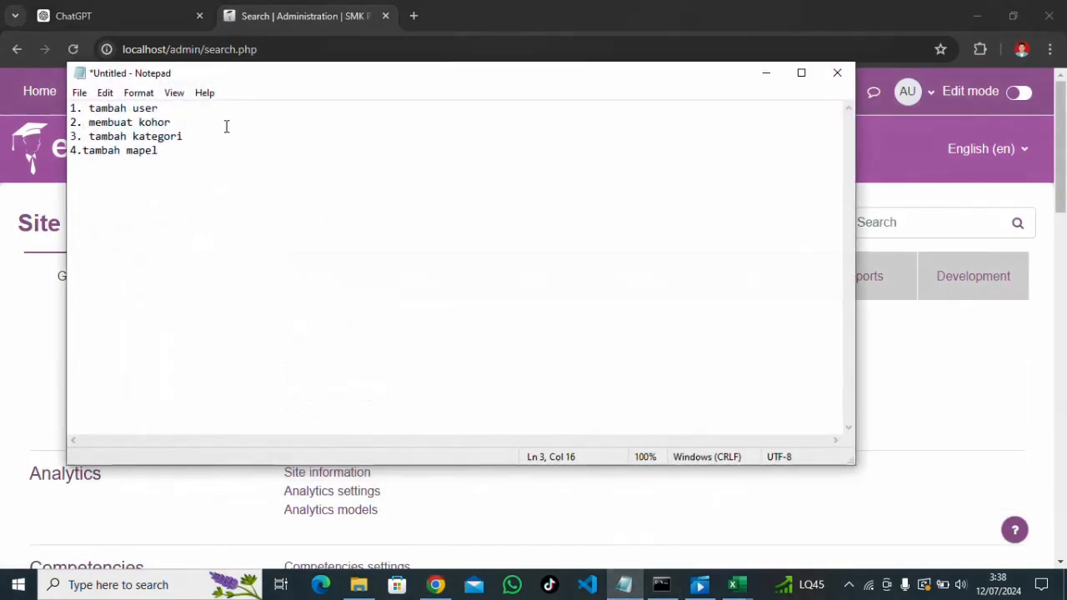
{"action": "left_click", "coordinate": [766, 74]}
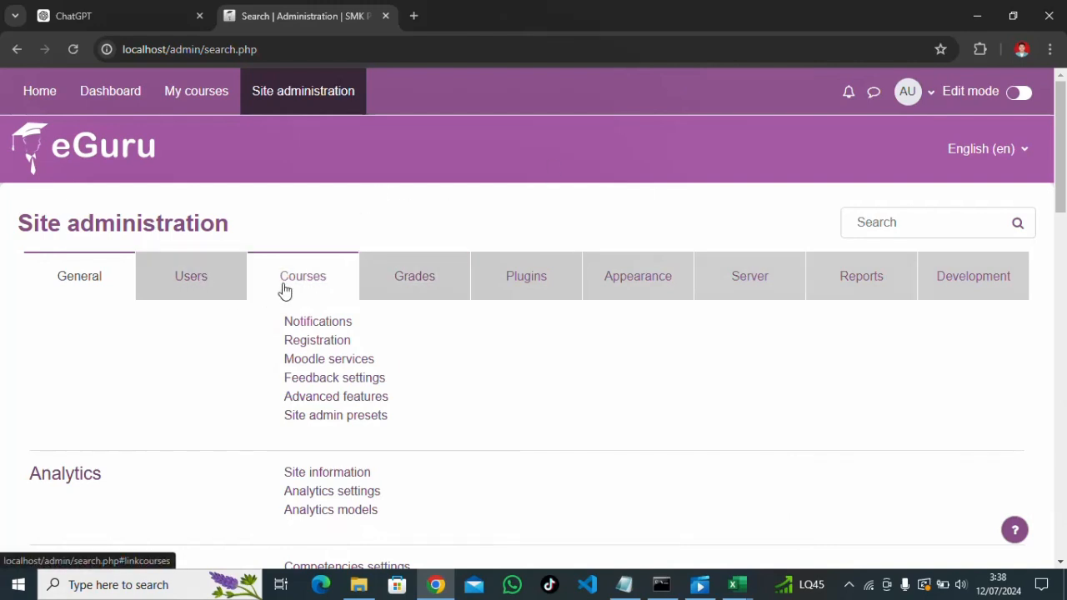
{"action": "left_click", "coordinate": [206, 290]}
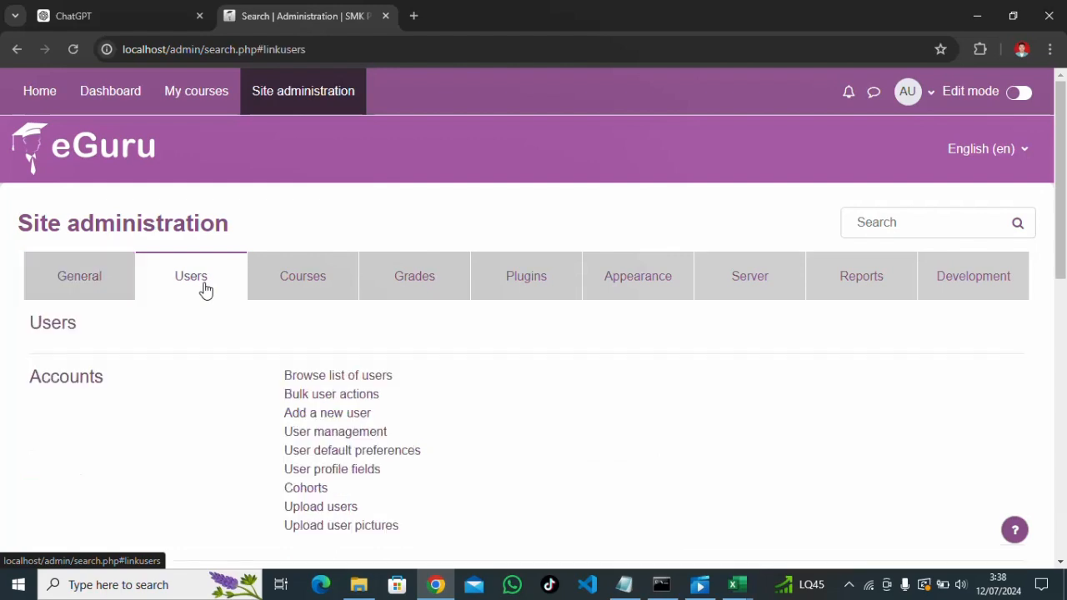
{"action": "scroll", "coordinate": [337, 315], "scroll_direction": "down", "scroll_amount": 1}
{"action": "left_click", "coordinate": [134, 220]}
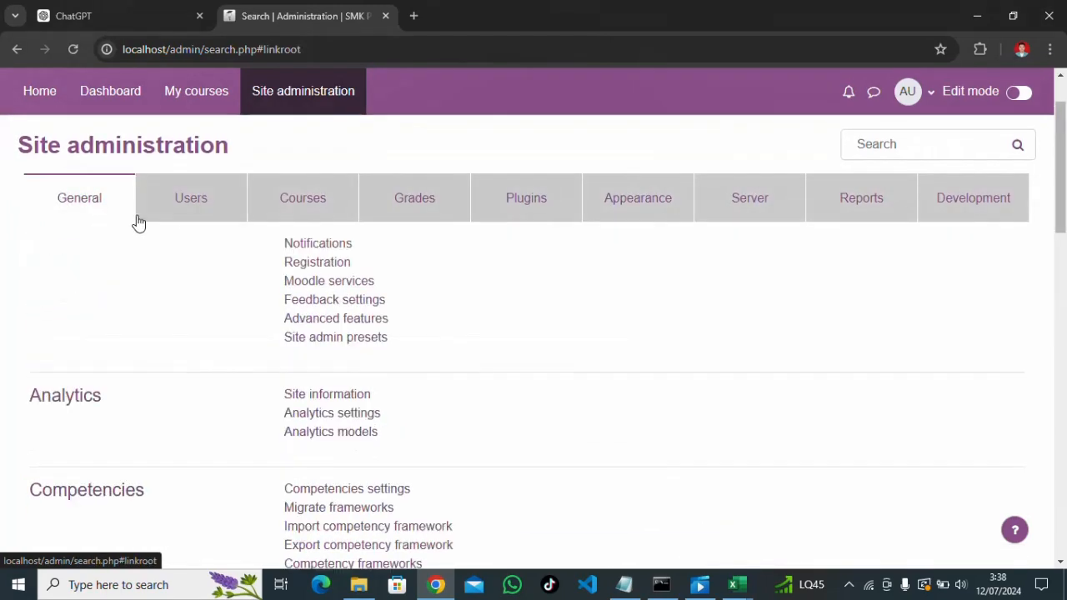
{"action": "left_click", "coordinate": [196, 215]}
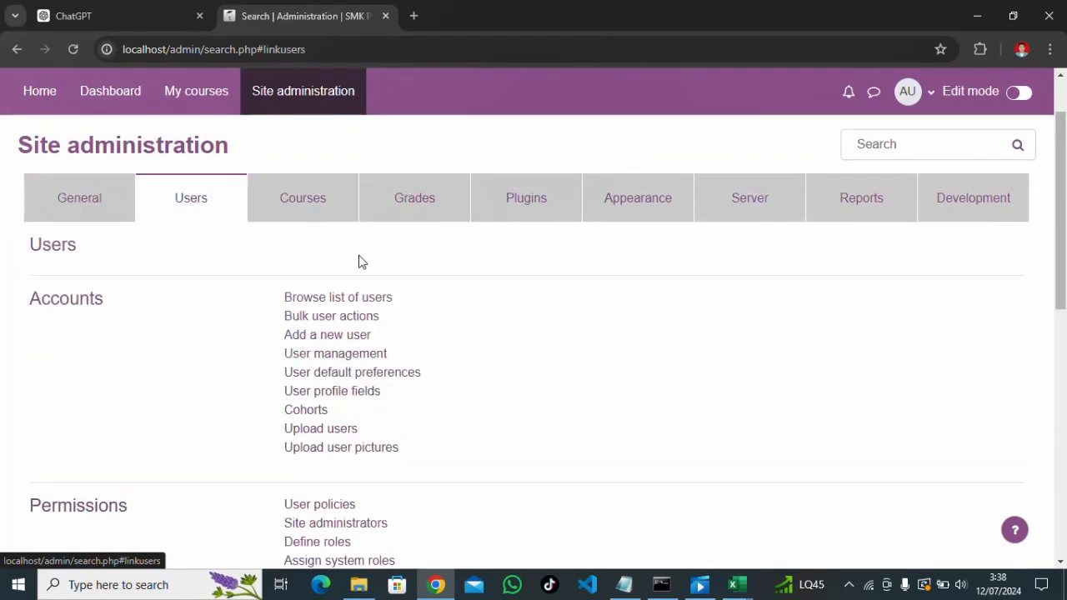
Check the user list (only 1 user), then return to Site administration > Users
{"action": "left_click", "coordinate": [351, 304]}
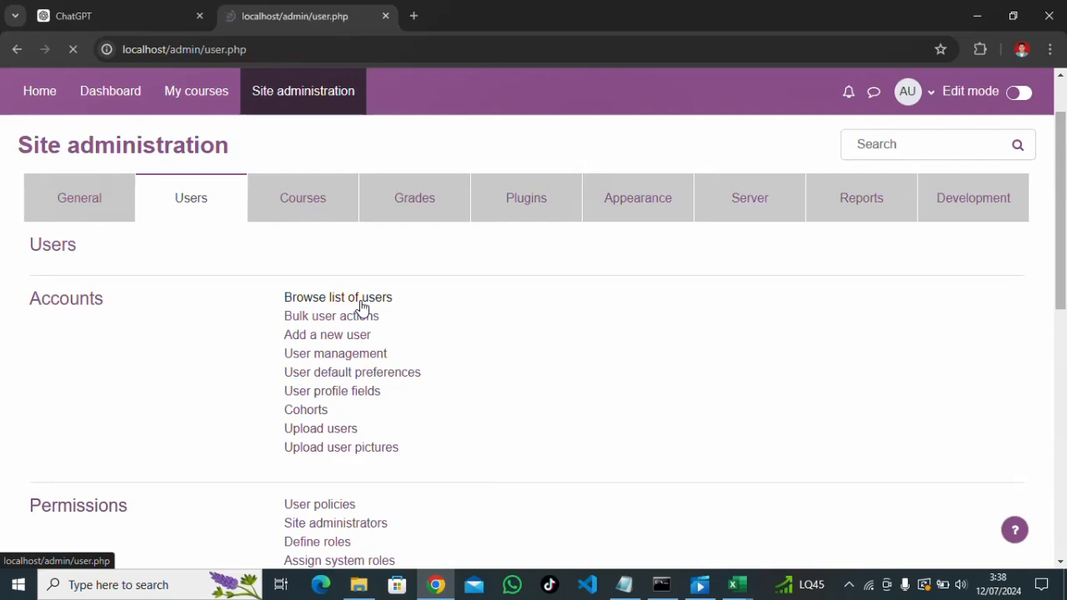
{"action": "scroll", "coordinate": [371, 310], "scroll_direction": "down", "scroll_amount": 3}
{"action": "scroll", "coordinate": [100, 233], "scroll_direction": "up", "scroll_amount": 2}
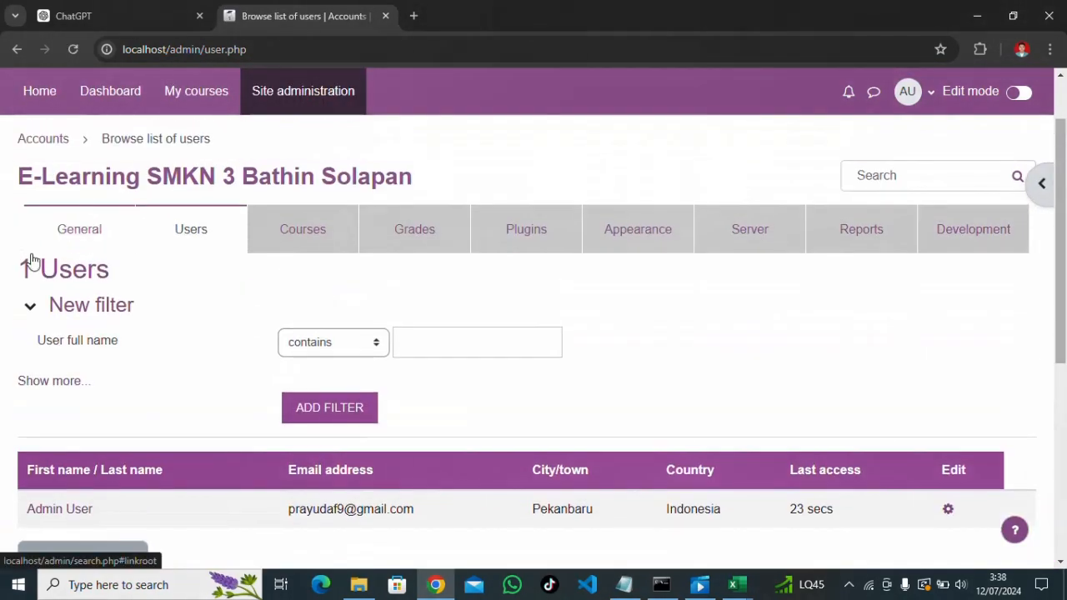
{"action": "scroll", "coordinate": [89, 278], "scroll_direction": "down", "scroll_amount": 3}
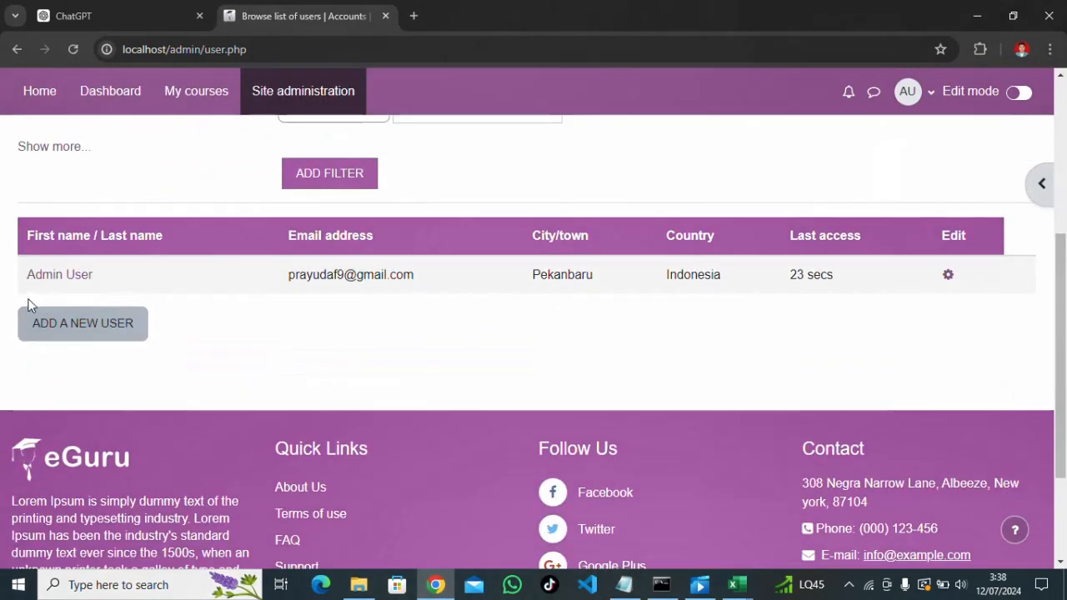
{"action": "scroll", "coordinate": [74, 296], "scroll_direction": "up", "scroll_amount": 4}
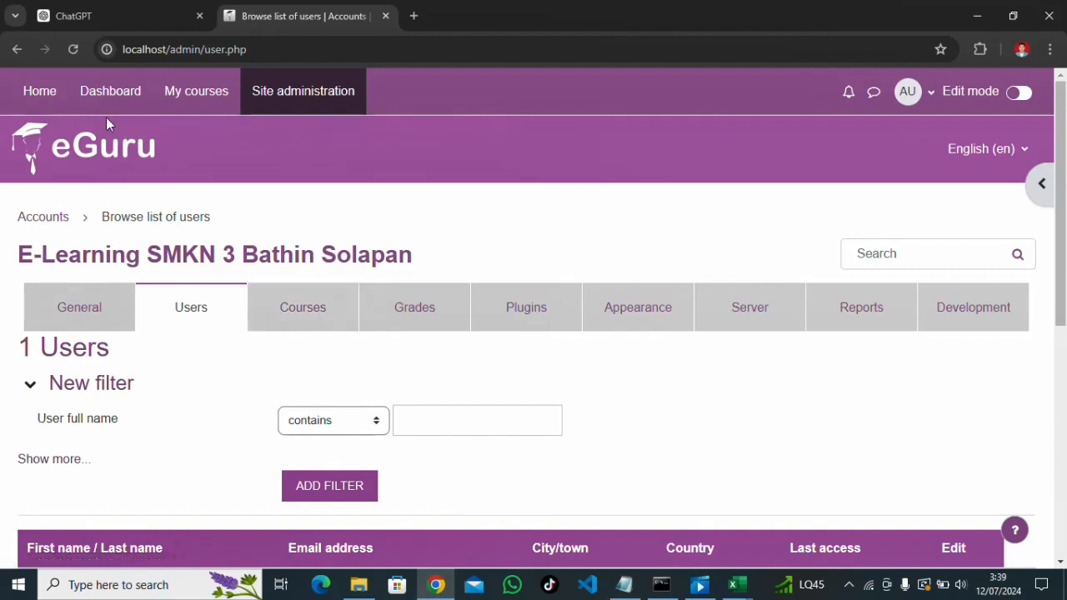
{"action": "left_click", "coordinate": [282, 102]}
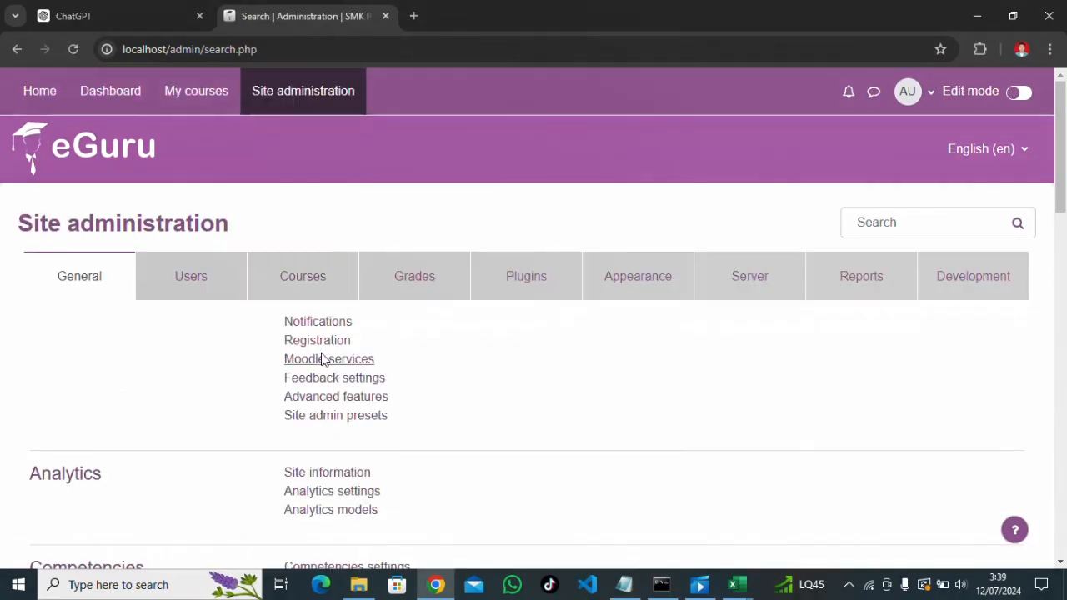
{"action": "left_click", "coordinate": [207, 275]}
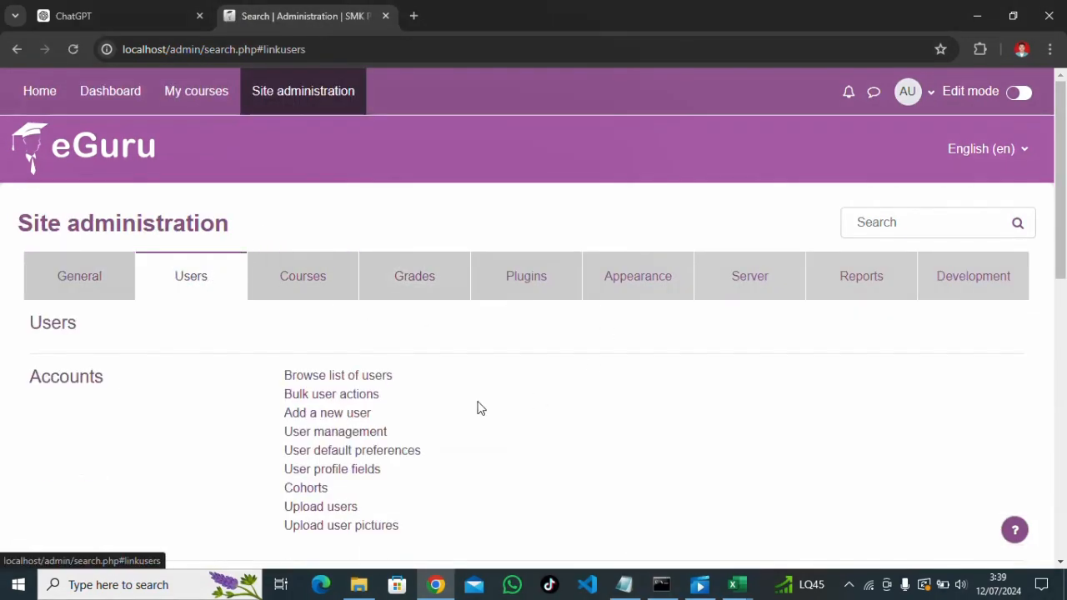
{"action": "scroll", "coordinate": [458, 354], "scroll_direction": "down", "scroll_amount": 1}
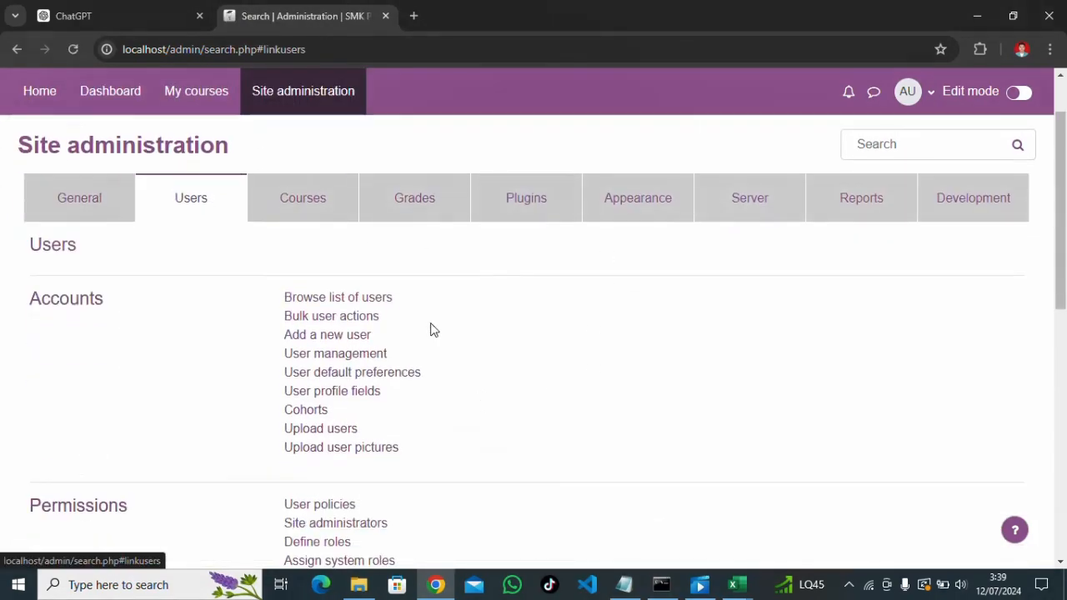
Open Add a new user and enter a username and an eight-character password shown in plain text
{"action": "left_click", "coordinate": [315, 339]}
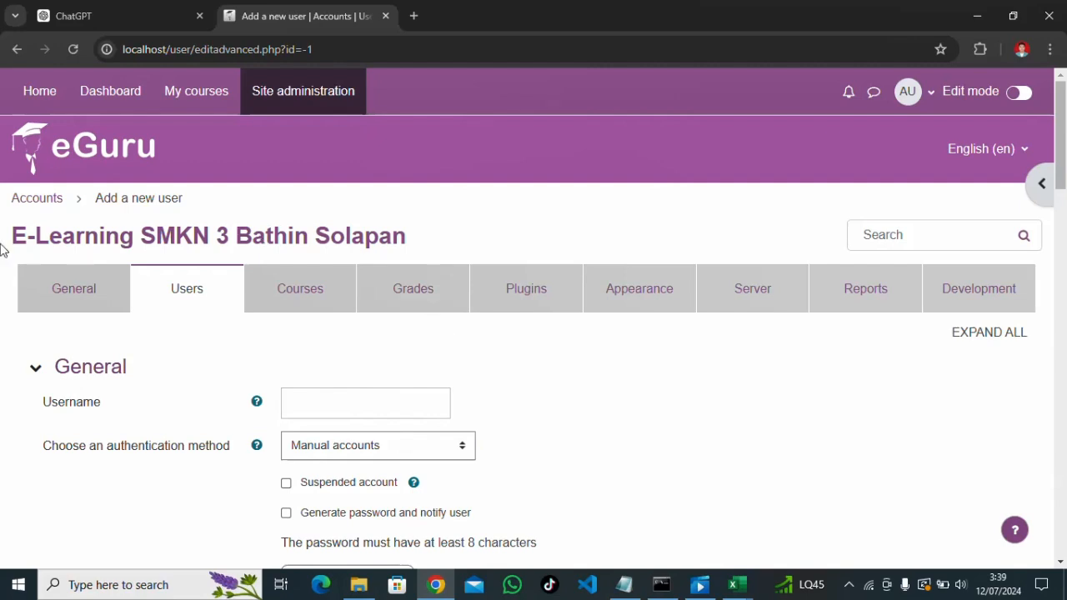
{"action": "scroll", "coordinate": [96, 331], "scroll_direction": "down", "scroll_amount": 2}
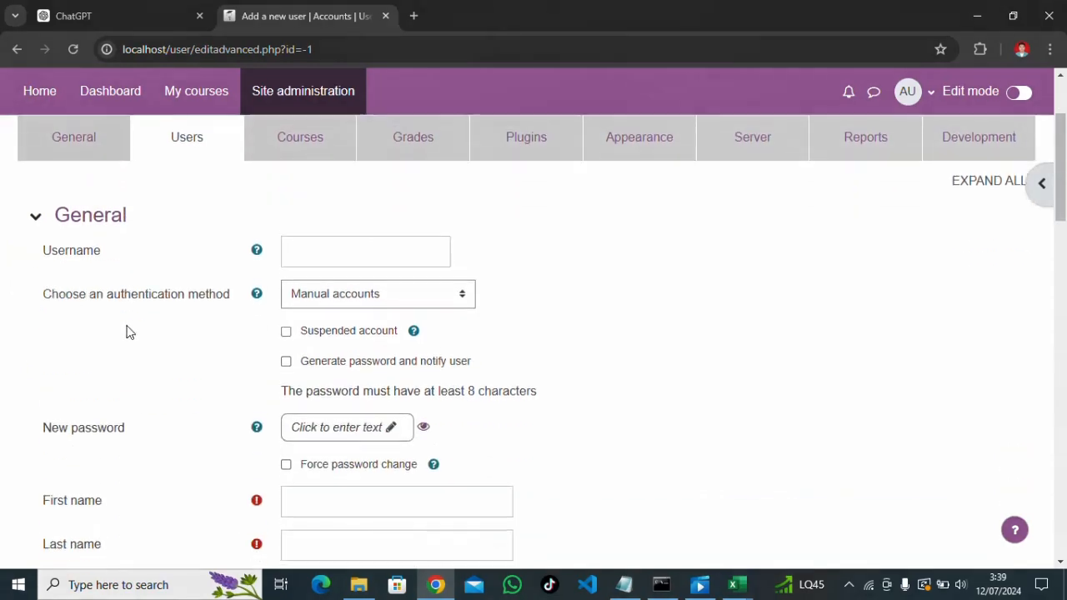
{"action": "left_click", "coordinate": [373, 250]}
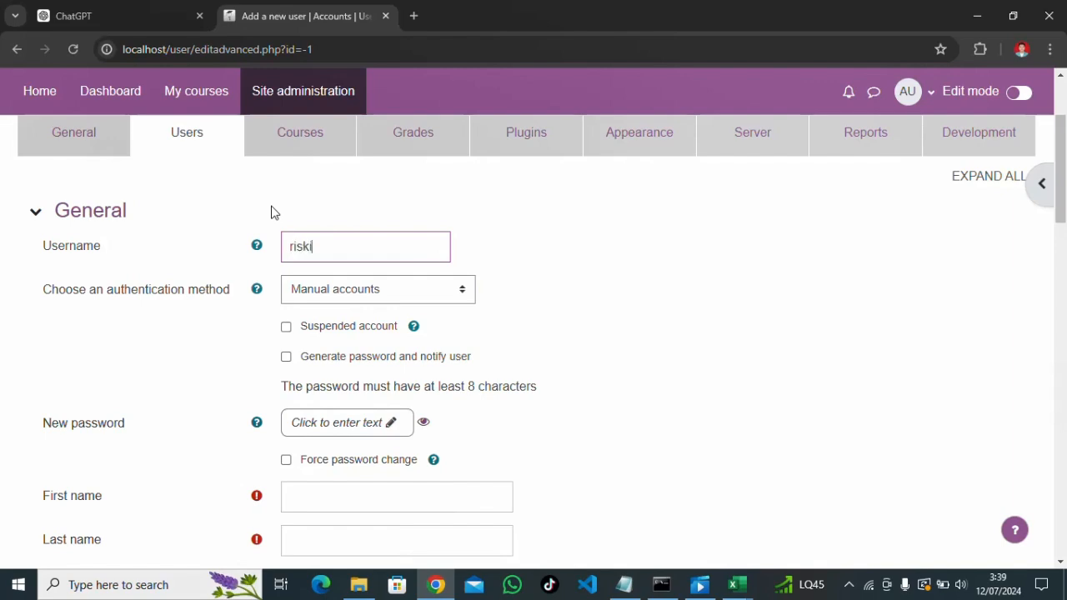
{"action": "scroll", "coordinate": [325, 306], "scroll_direction": "down", "scroll_amount": 1}
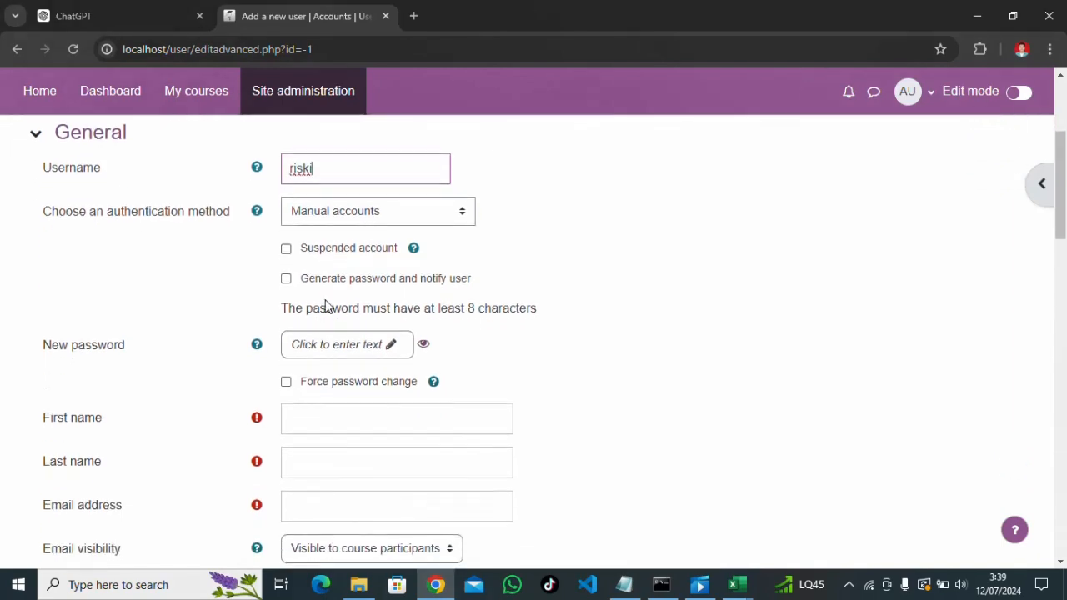
{"action": "left_click", "coordinate": [323, 352]}
{"action": "type", "text": "r"}
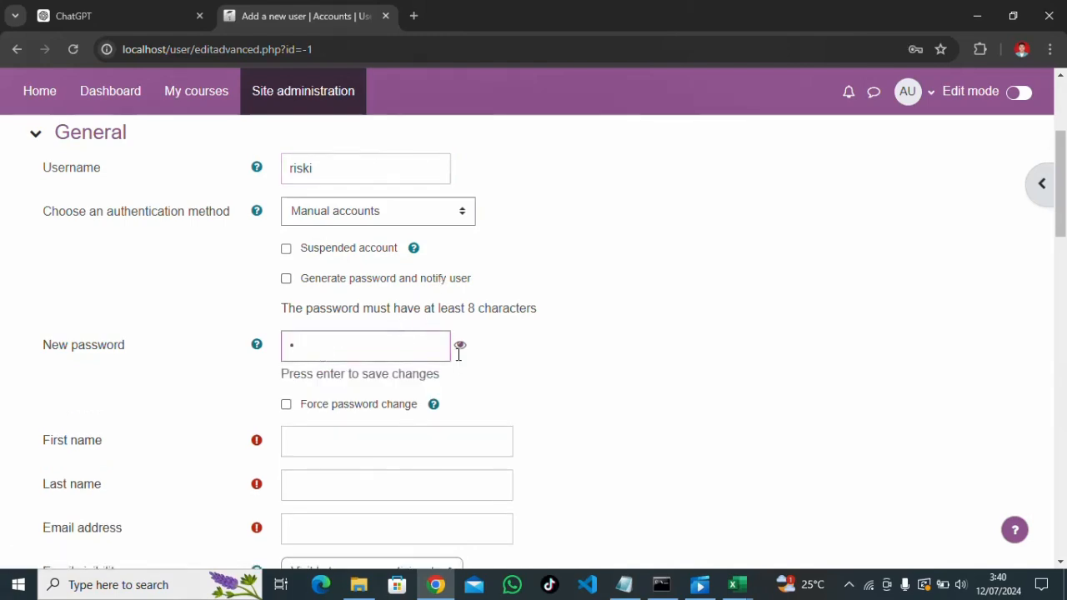
{"action": "left_click", "coordinate": [459, 347]}
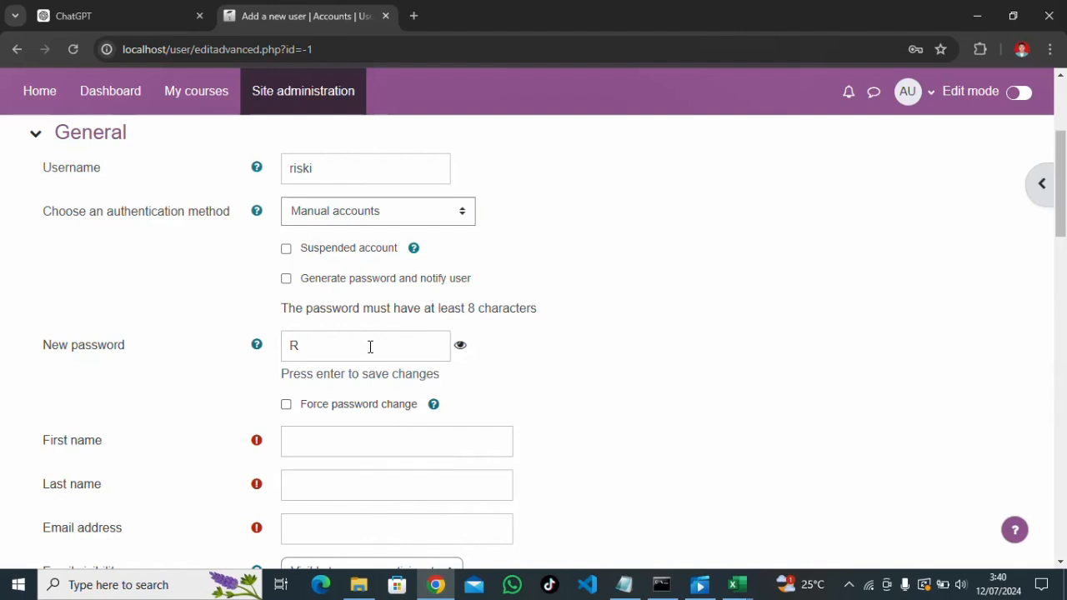
{"action": "left_click", "coordinate": [370, 347]}
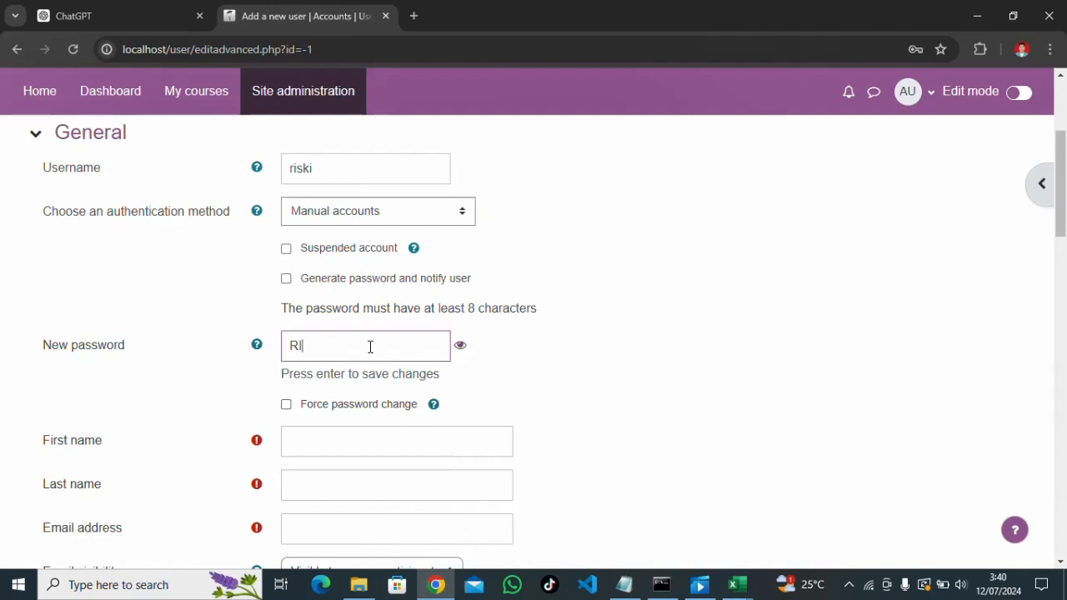
Enter the new user's first name, last name and e-mail address
{"action": "scroll", "coordinate": [361, 320], "scroll_direction": "down", "scroll_amount": 2}
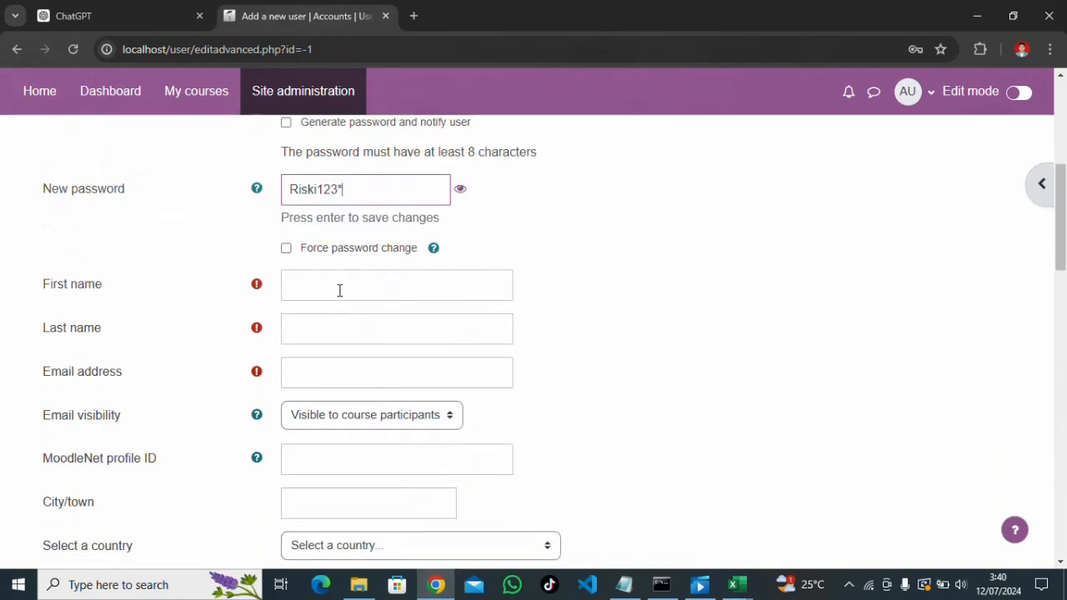
{"action": "left_click", "coordinate": [339, 290]}
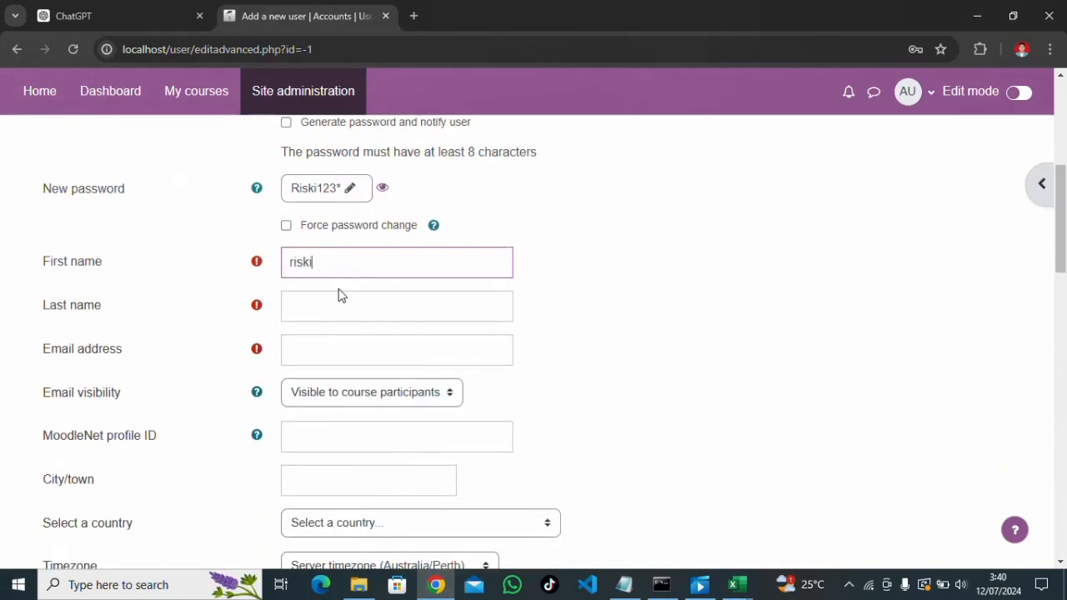
{"action": "left_click", "coordinate": [339, 301]}
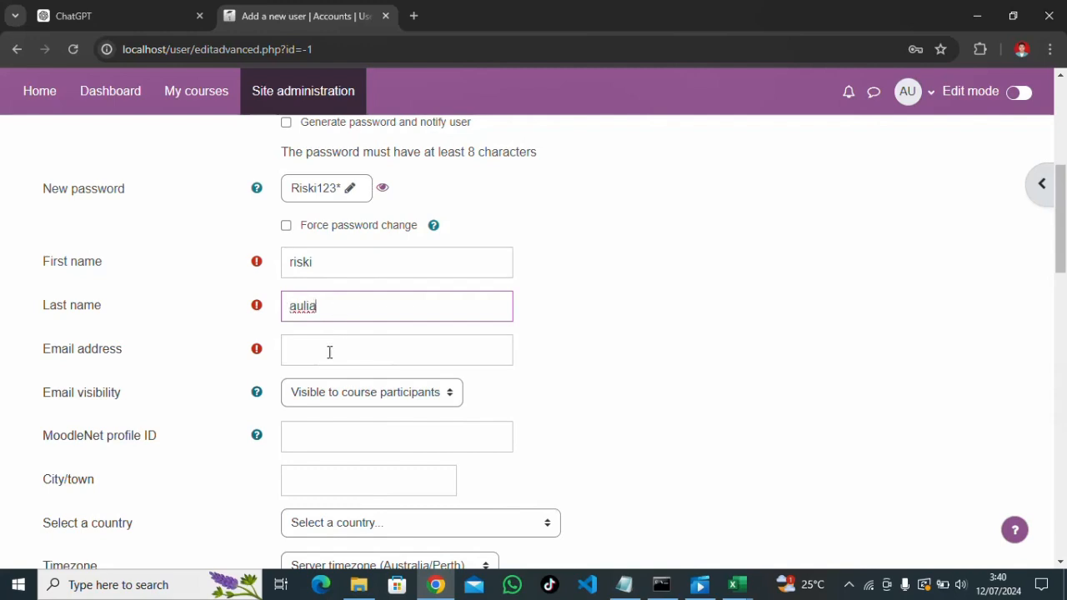
{"action": "left_click", "coordinate": [330, 345]}
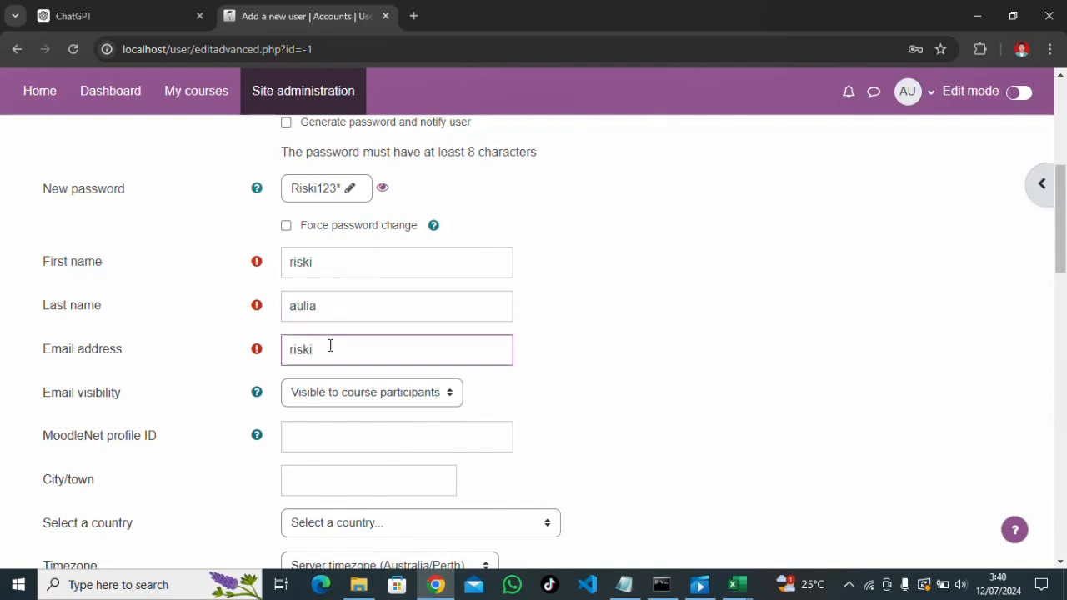
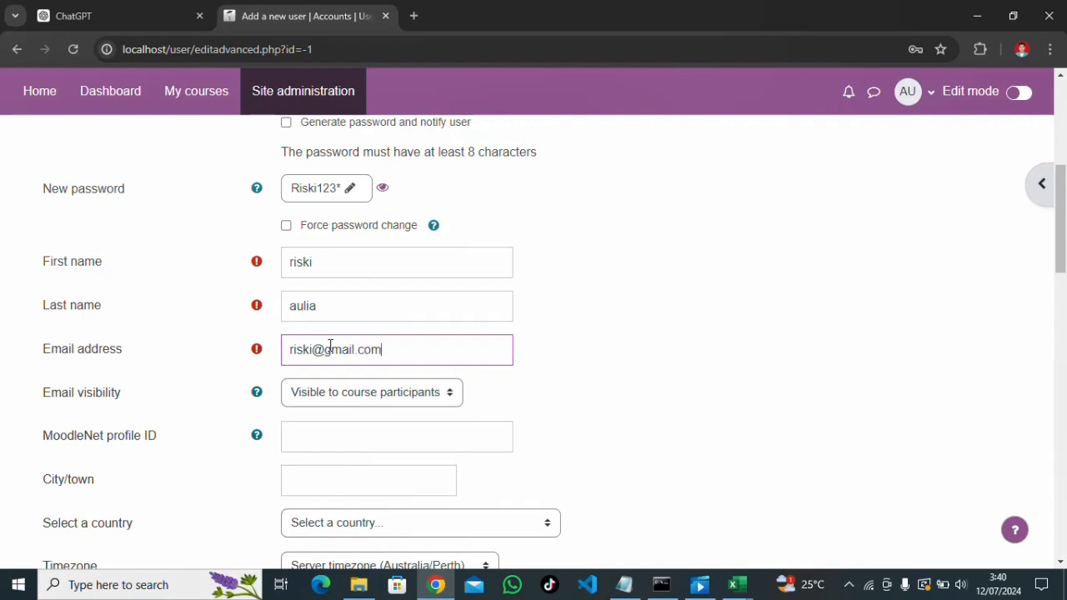
Leave e-mail visibility unchanged and set the city to Pekanbaru
{"action": "scroll", "coordinate": [330, 345], "scroll_direction": "down", "scroll_amount": 1}
{"action": "left_click", "coordinate": [340, 317]}
{"action": "left_click", "coordinate": [340, 318]}
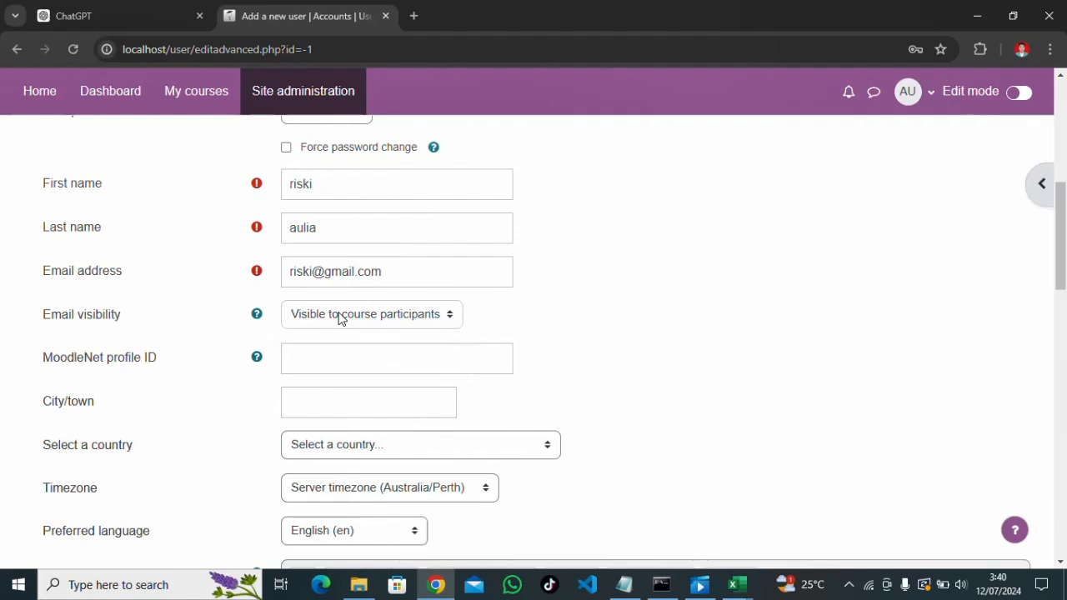
{"action": "left_click", "coordinate": [327, 354]}
{"action": "left_click", "coordinate": [326, 398]}
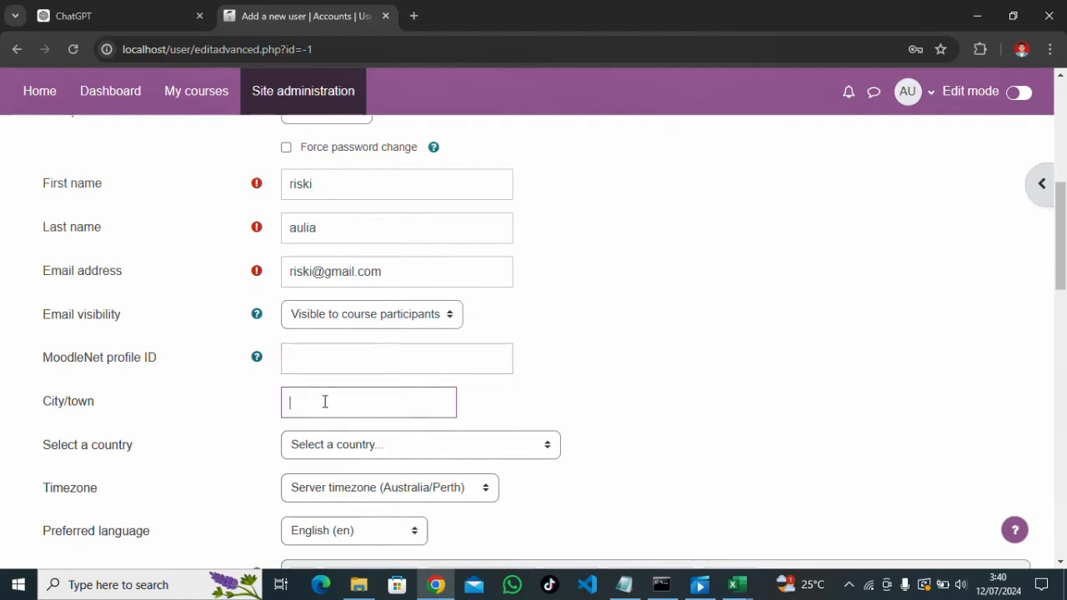
{"action": "type", "text": "Pekanbaru"}
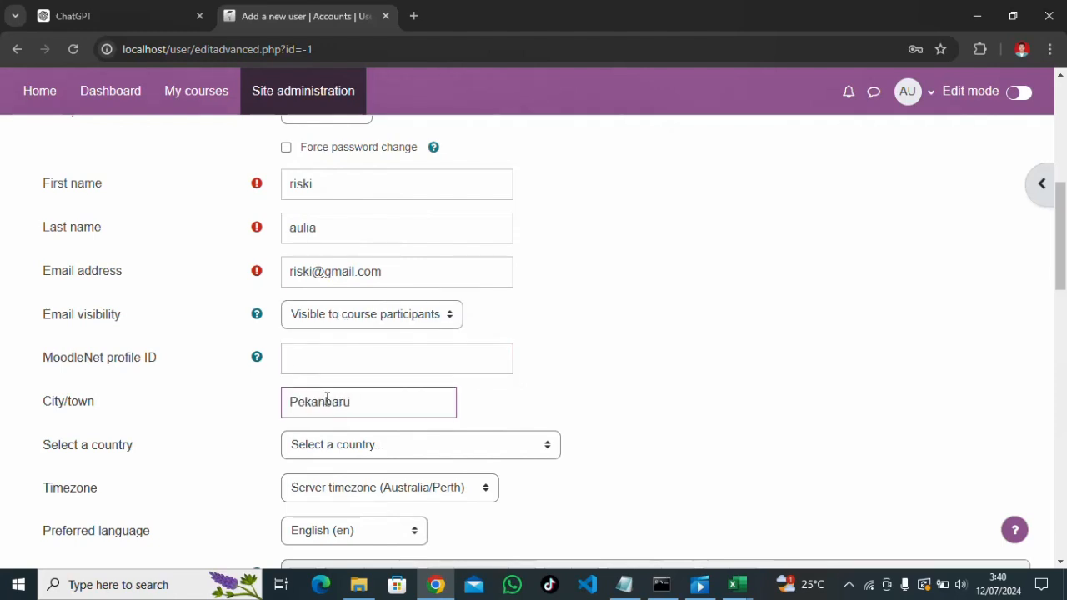
Set the country to Indonesia and the timezone to Asia/Jakarta
{"action": "scroll", "coordinate": [331, 387], "scroll_direction": "down", "scroll_amount": 1}
{"action": "left_click", "coordinate": [338, 368]}
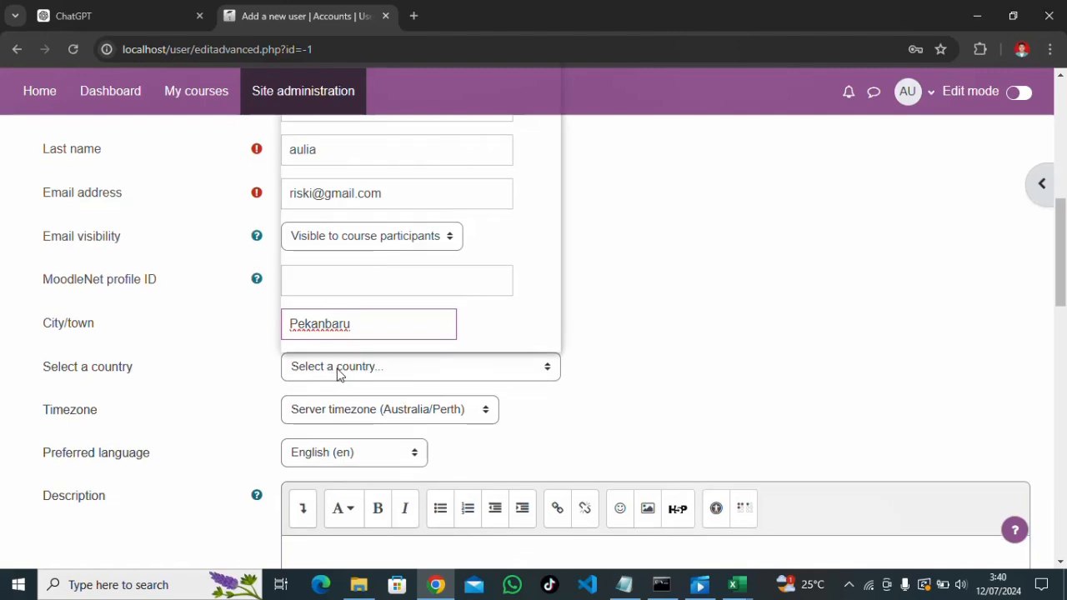
{"action": "scroll", "coordinate": [352, 183], "scroll_direction": "down", "scroll_amount": 2}
{"action": "scroll", "coordinate": [352, 183], "scroll_direction": "down", "scroll_amount": 20}
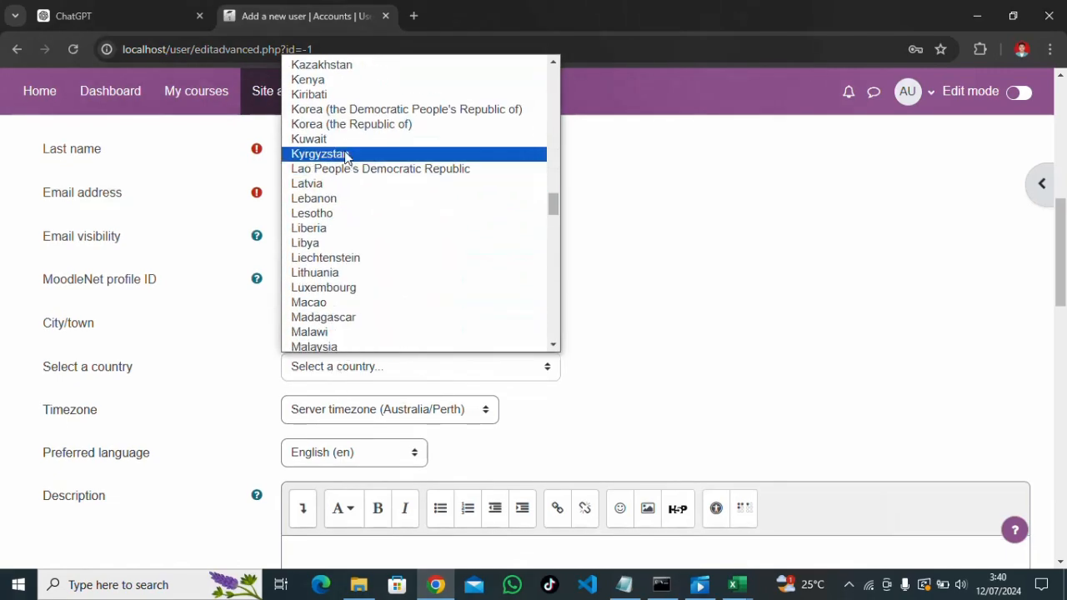
{"action": "scroll", "coordinate": [352, 260], "scroll_direction": "down", "scroll_amount": 5}
{"action": "scroll", "coordinate": [352, 212], "scroll_direction": "down", "scroll_amount": 2}
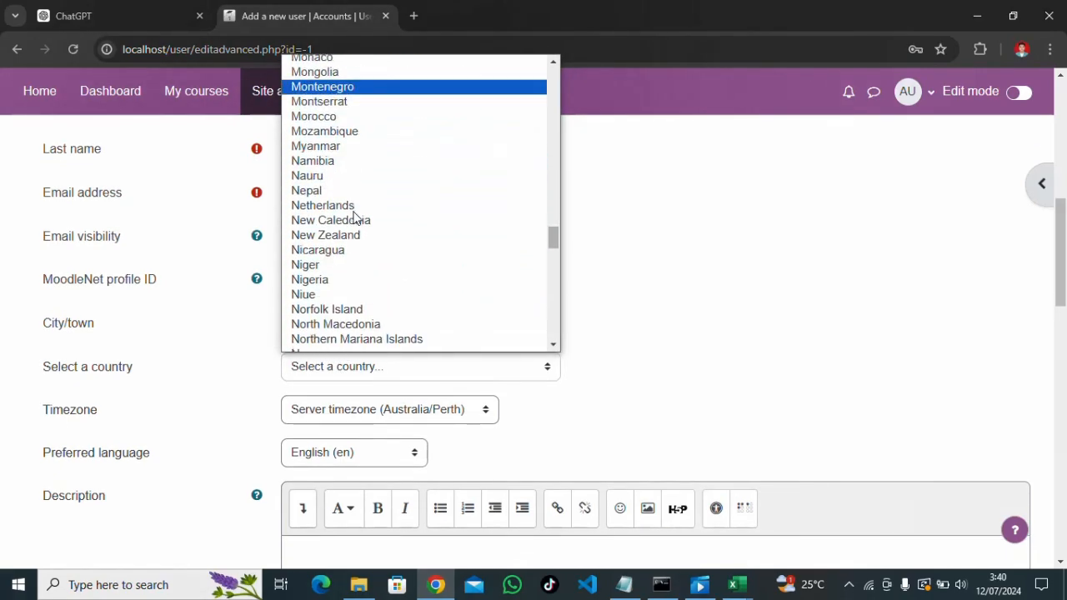
{"action": "scroll", "coordinate": [353, 232], "scroll_direction": "down", "scroll_amount": 10}
{"action": "scroll", "coordinate": [350, 236], "scroll_direction": "up", "scroll_amount": 20}
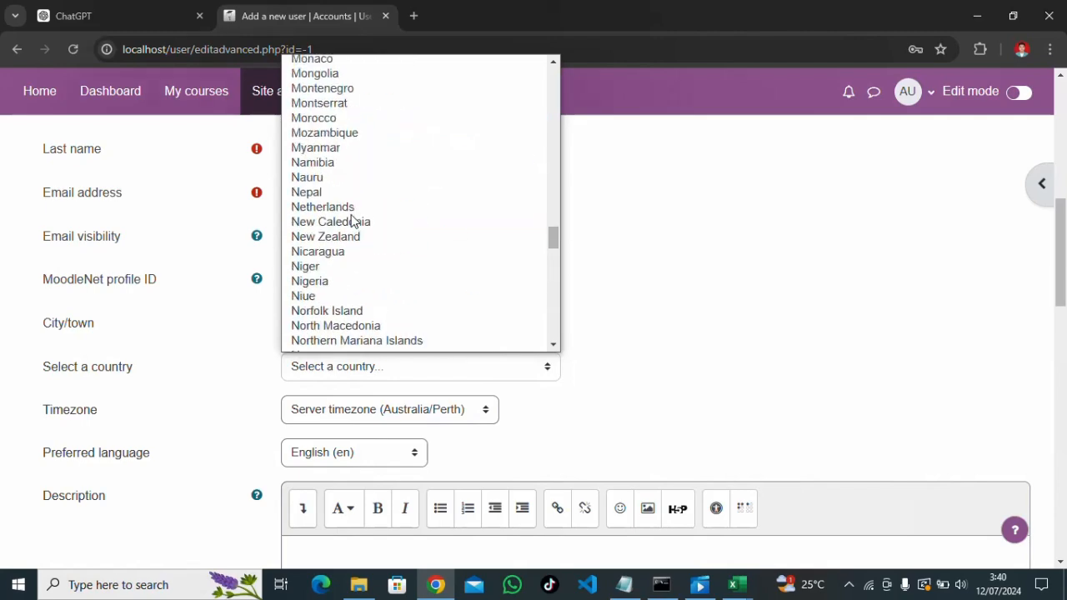
{"action": "scroll", "coordinate": [358, 225], "scroll_direction": "down", "scroll_amount": 5}
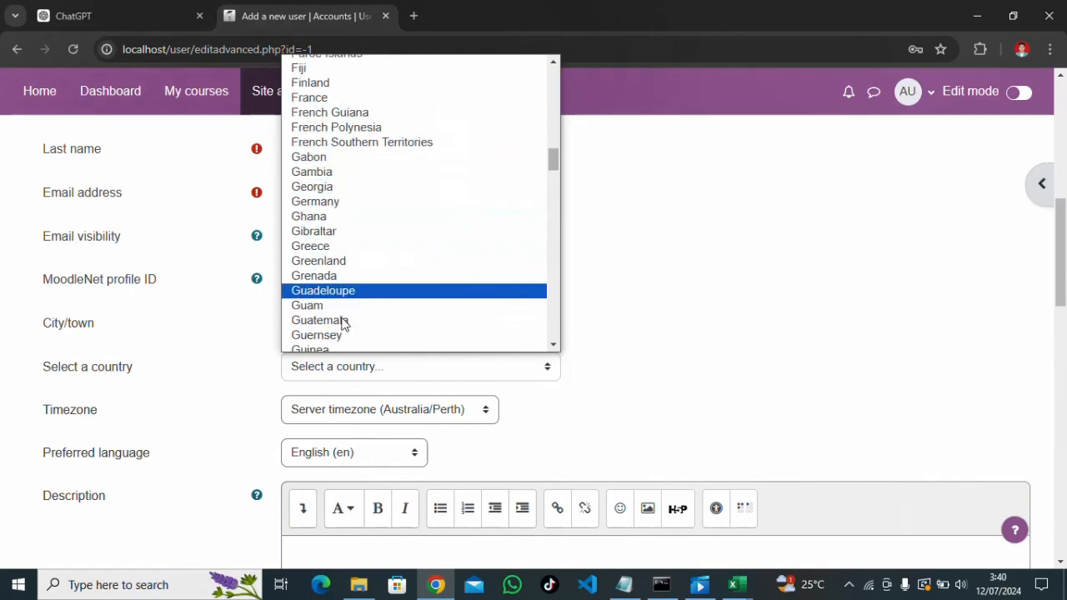
{"action": "scroll", "coordinate": [341, 325], "scroll_direction": "down", "scroll_amount": 4}
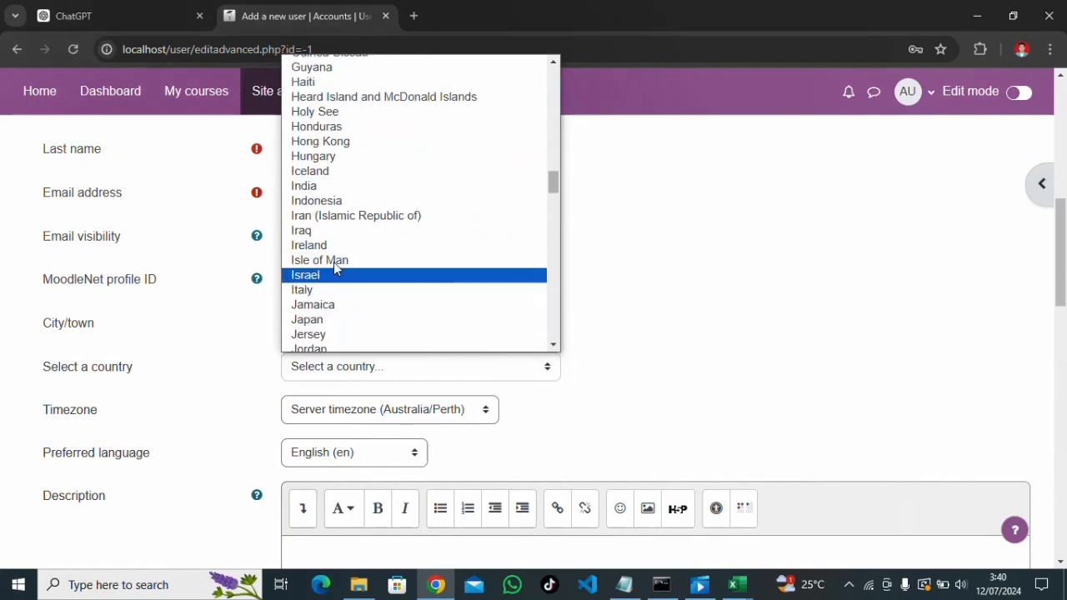
{"action": "left_click", "coordinate": [325, 201]}
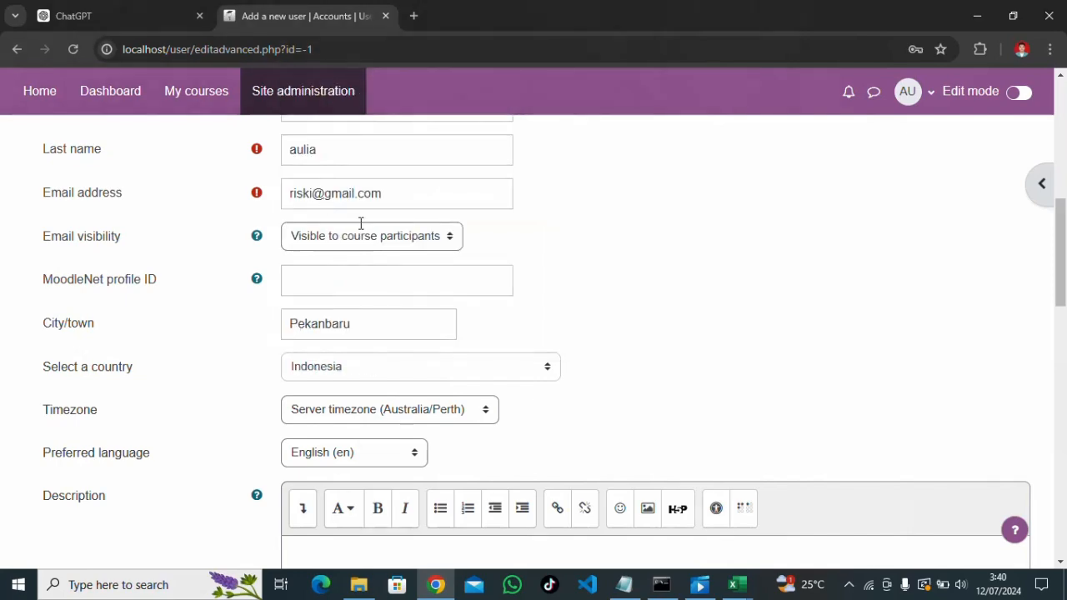
{"action": "left_click", "coordinate": [351, 422]}
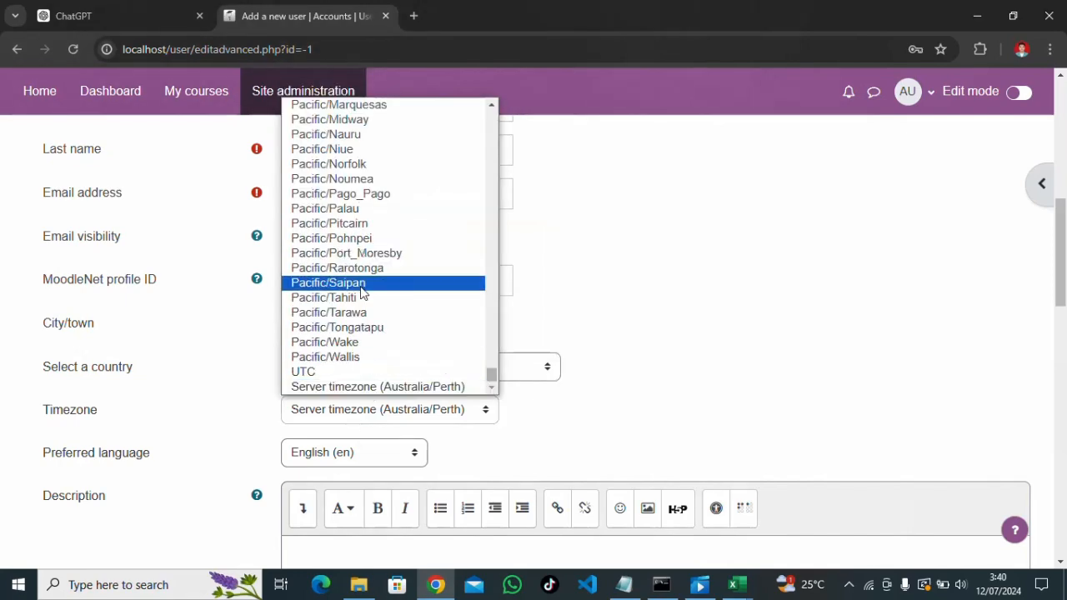
{"action": "scroll", "coordinate": [358, 283], "scroll_direction": "up", "scroll_amount": 20}
{"action": "scroll", "coordinate": [360, 265], "scroll_direction": "up", "scroll_amount": 4}
{"action": "scroll", "coordinate": [361, 271], "scroll_direction": "down", "scroll_amount": 7}
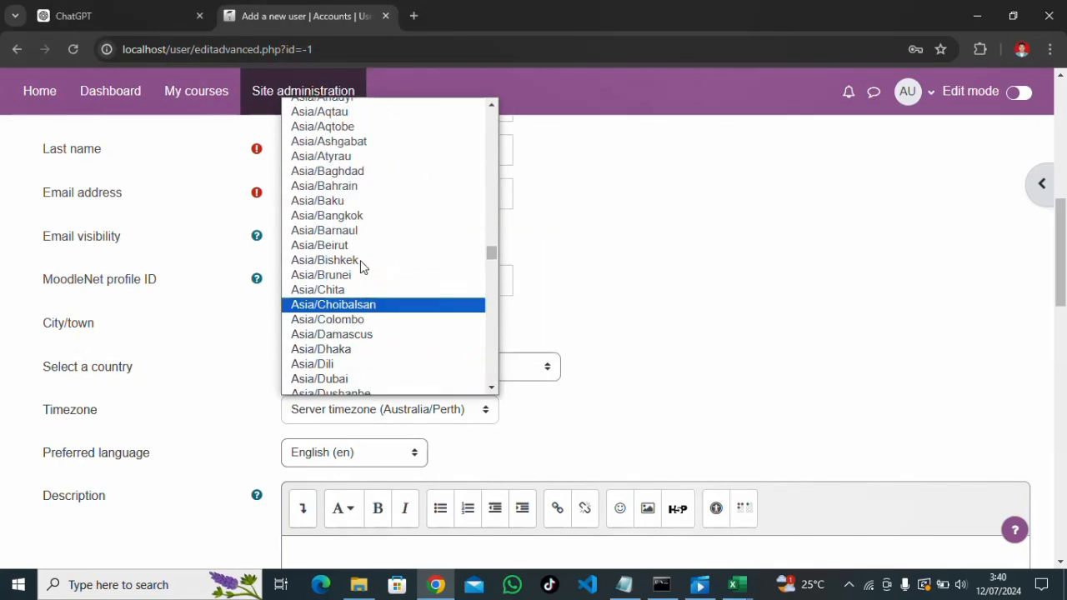
{"action": "scroll", "coordinate": [361, 275], "scroll_direction": "down", "scroll_amount": 3}
{"action": "scroll", "coordinate": [361, 281], "scroll_direction": "down", "scroll_amount": 4}
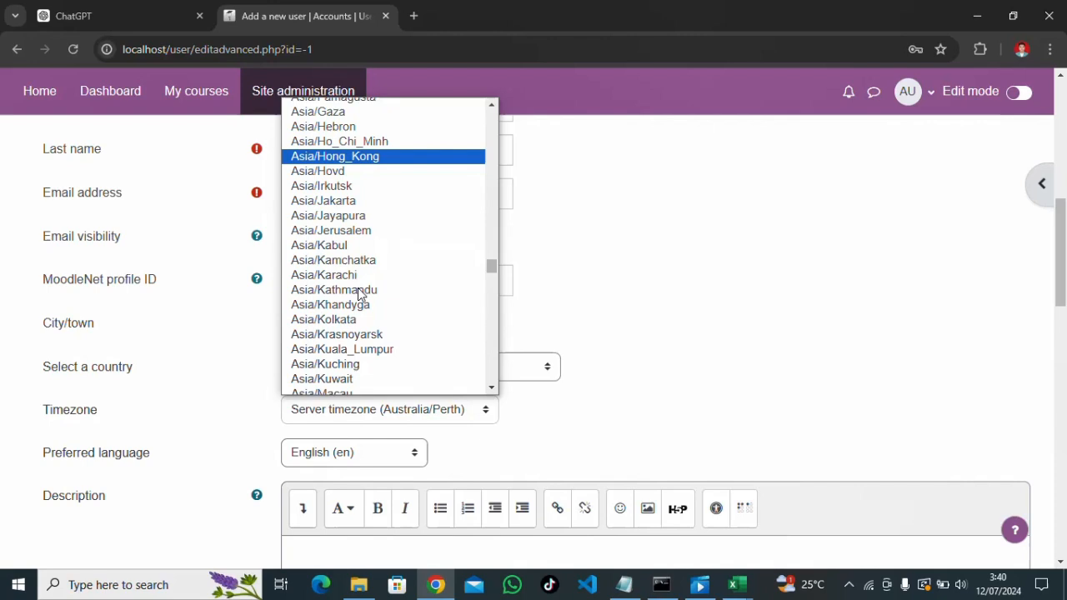
{"action": "left_click", "coordinate": [338, 202]}
Keep the preferred language as English (en) and leave additional names collapsed
{"action": "scroll", "coordinate": [358, 423], "scroll_direction": "down", "scroll_amount": 1}
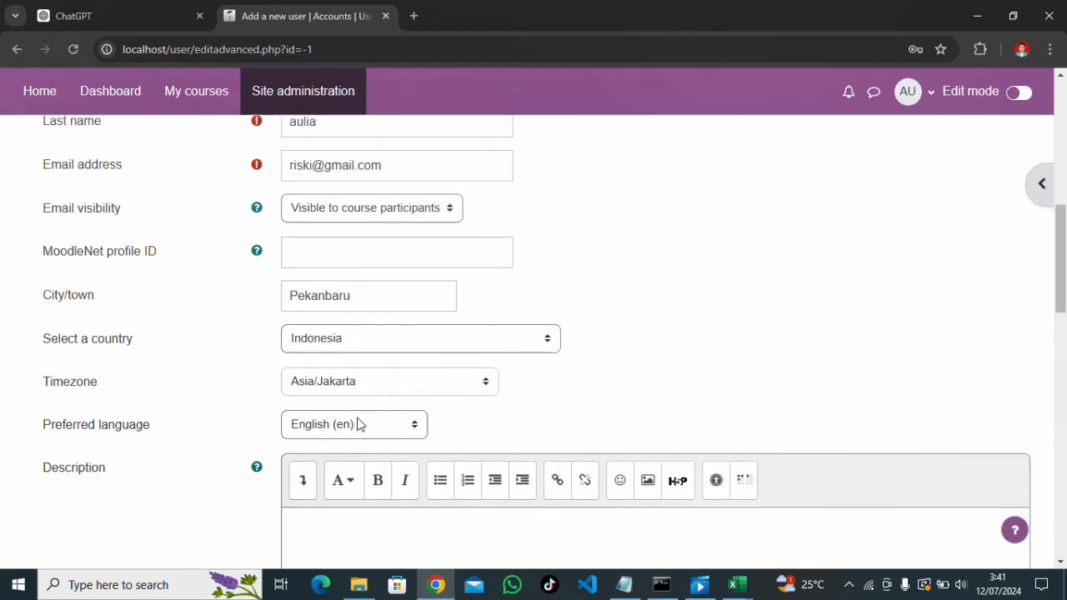
{"action": "left_click", "coordinate": [362, 377]}
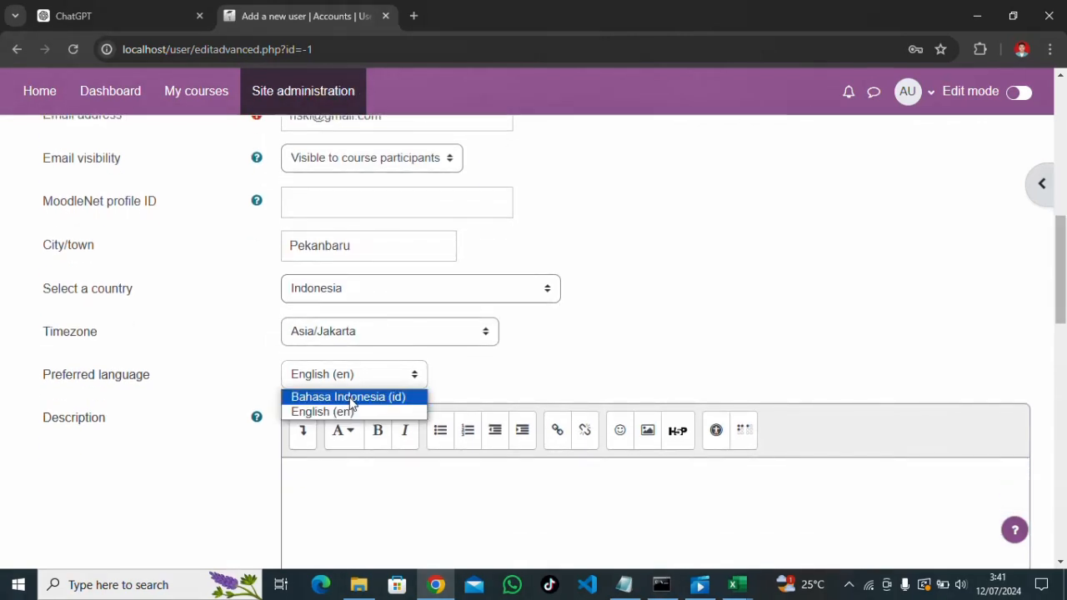
{"action": "left_click", "coordinate": [350, 399]}
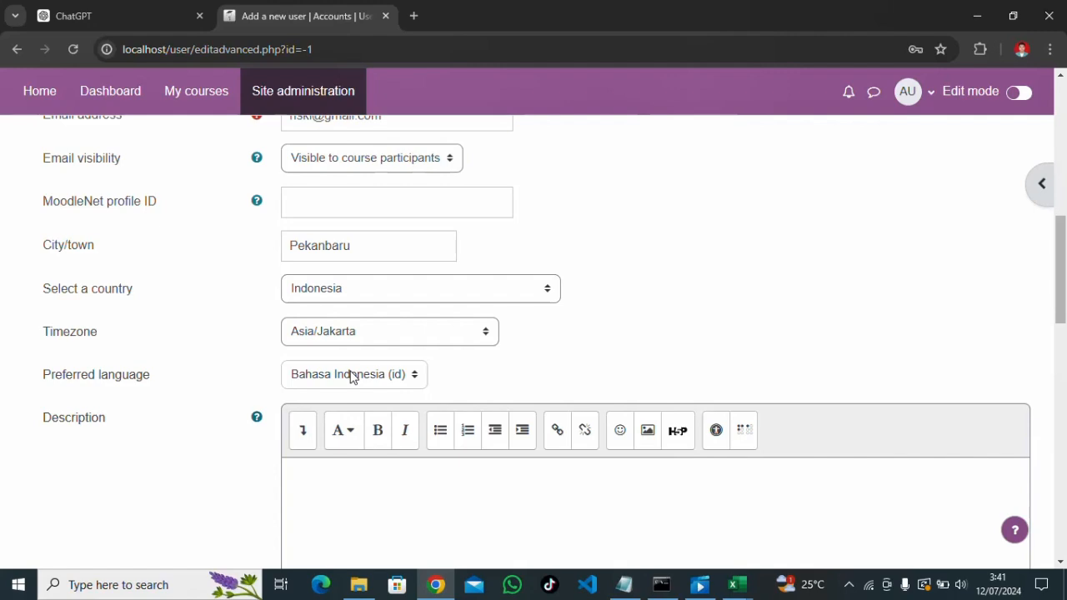
{"action": "left_click", "coordinate": [350, 377]}
{"action": "left_click", "coordinate": [342, 412]}
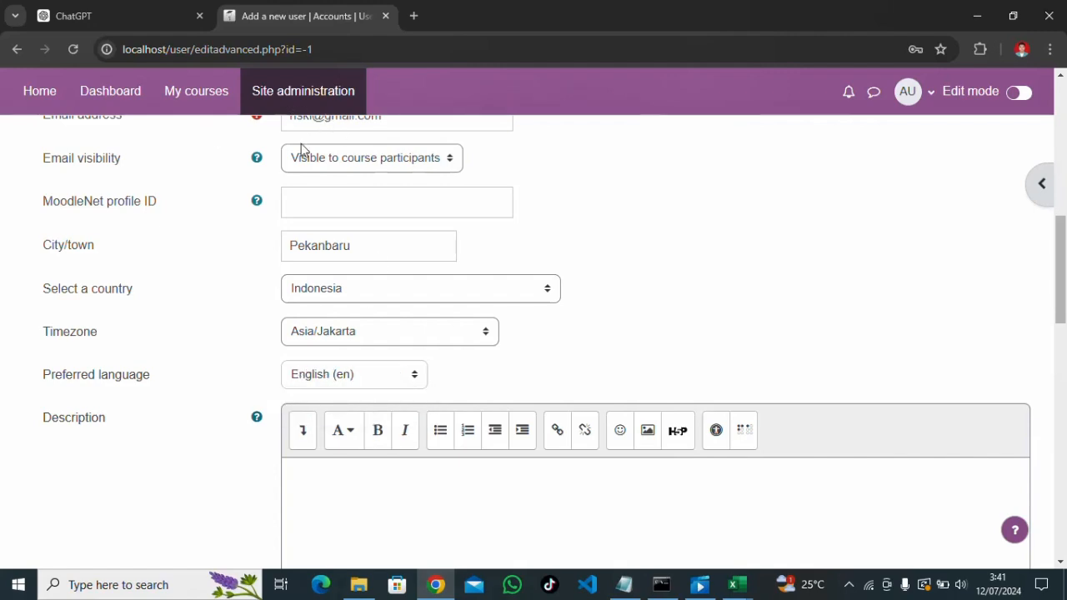
{"action": "scroll", "coordinate": [369, 362], "scroll_direction": "down", "scroll_amount": 10}
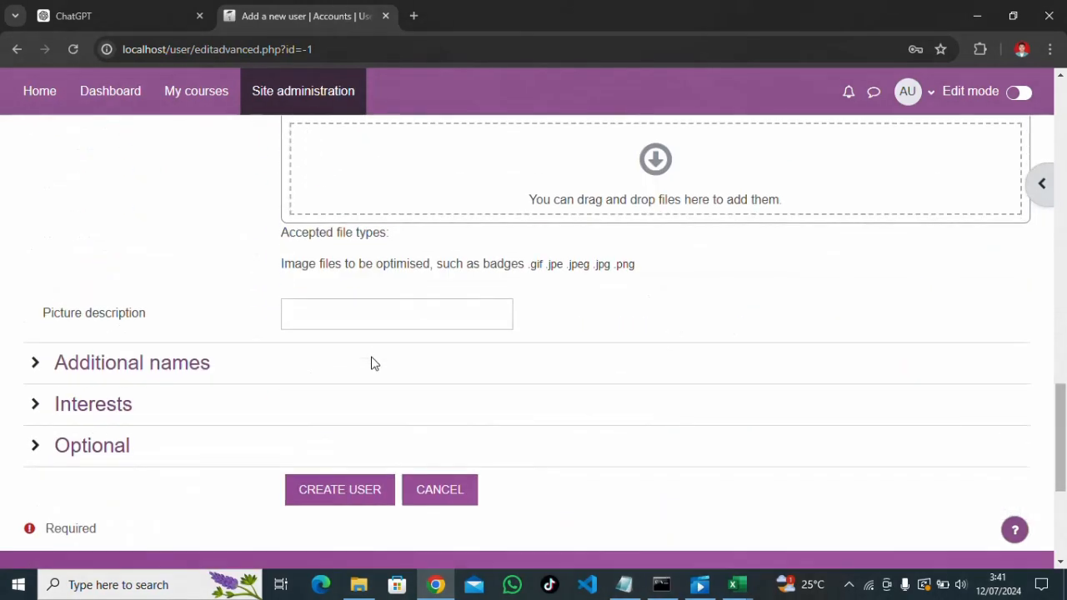
{"action": "left_click", "coordinate": [33, 369]}
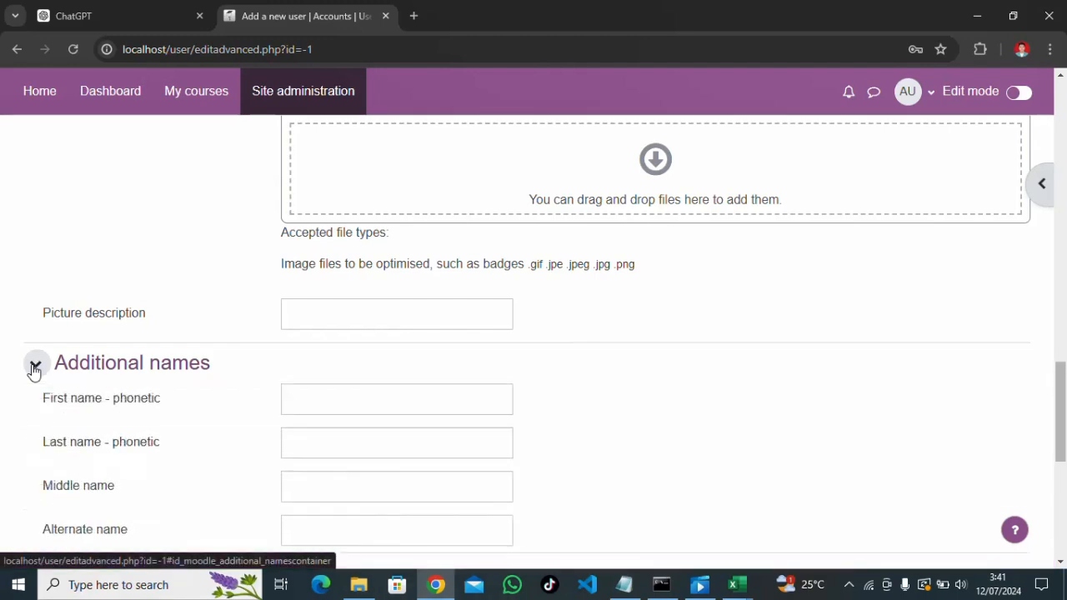
{"action": "left_click", "coordinate": [34, 366]}
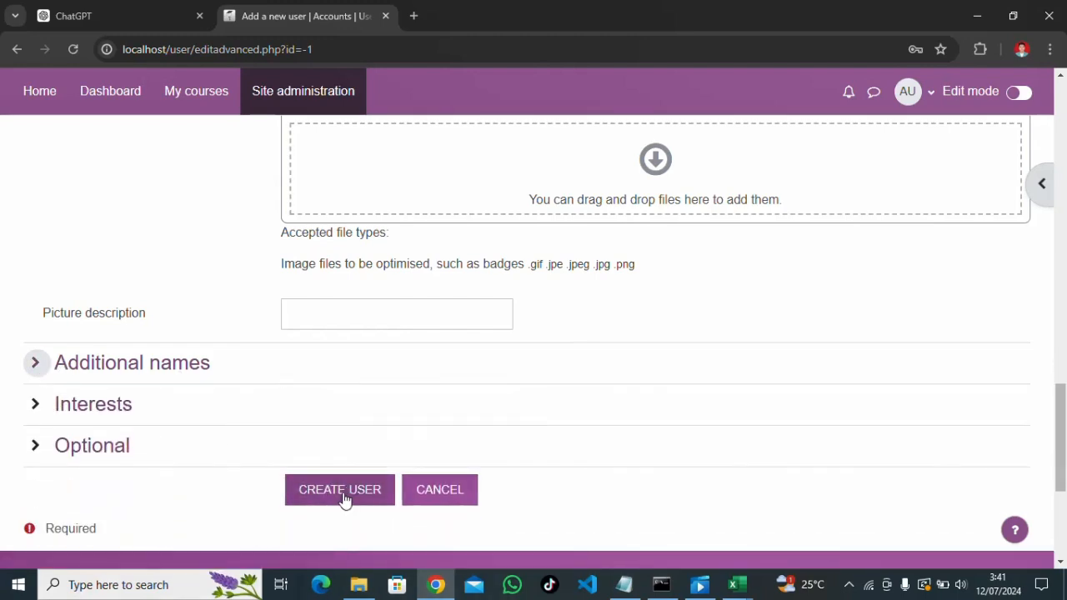
{"action": "scroll", "coordinate": [345, 498], "scroll_direction": "up", "scroll_amount": 1}
{"action": "scroll", "coordinate": [340, 495], "scroll_direction": "down", "scroll_amount": 2}
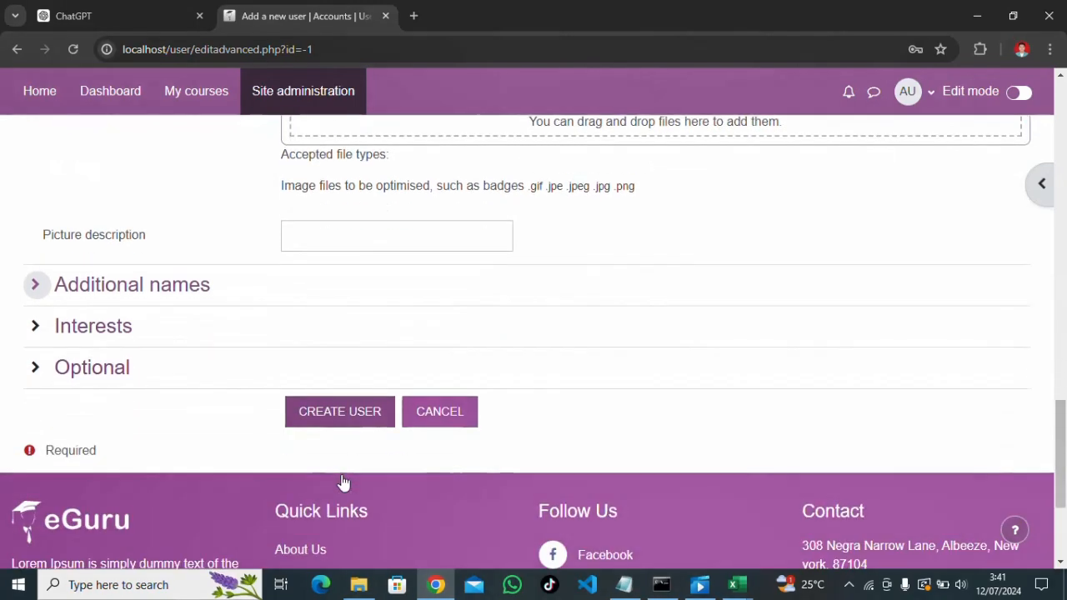
Create the user, confirm the list shows 2 users in Pekanbaru, Indonesia, and open the account menu
{"action": "left_click", "coordinate": [332, 426]}
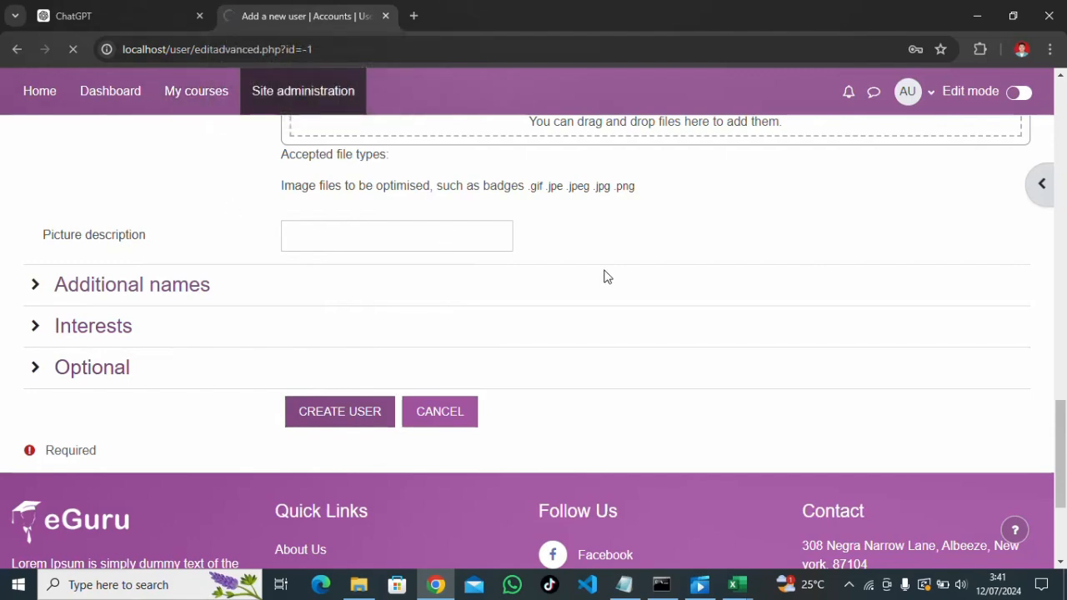
{"action": "scroll", "coordinate": [616, 202], "scroll_direction": "up", "scroll_amount": 5}
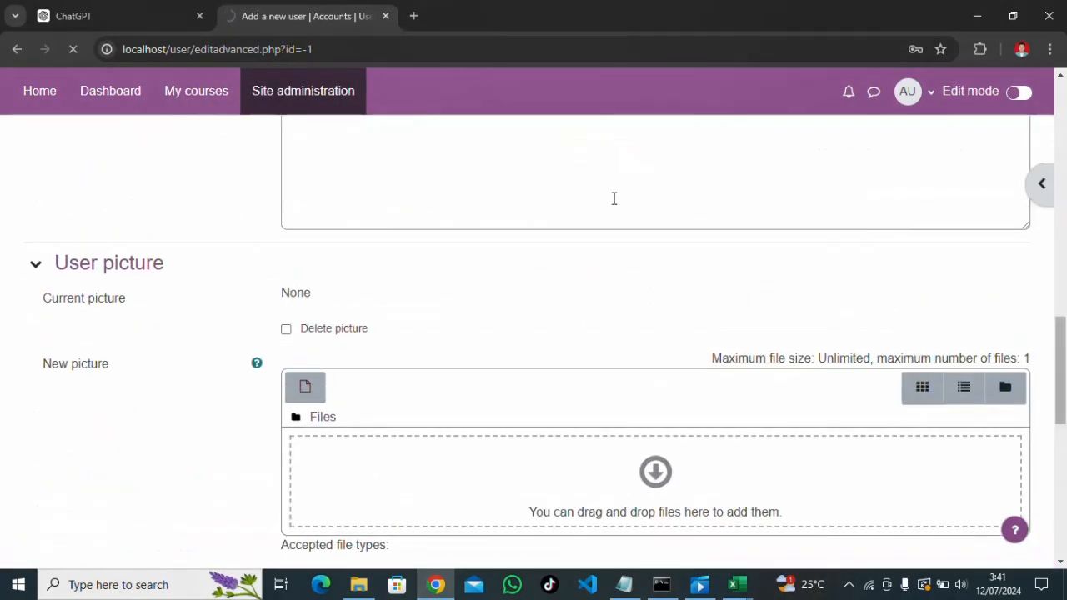
{"action": "scroll", "coordinate": [611, 257], "scroll_direction": "up", "scroll_amount": 6}
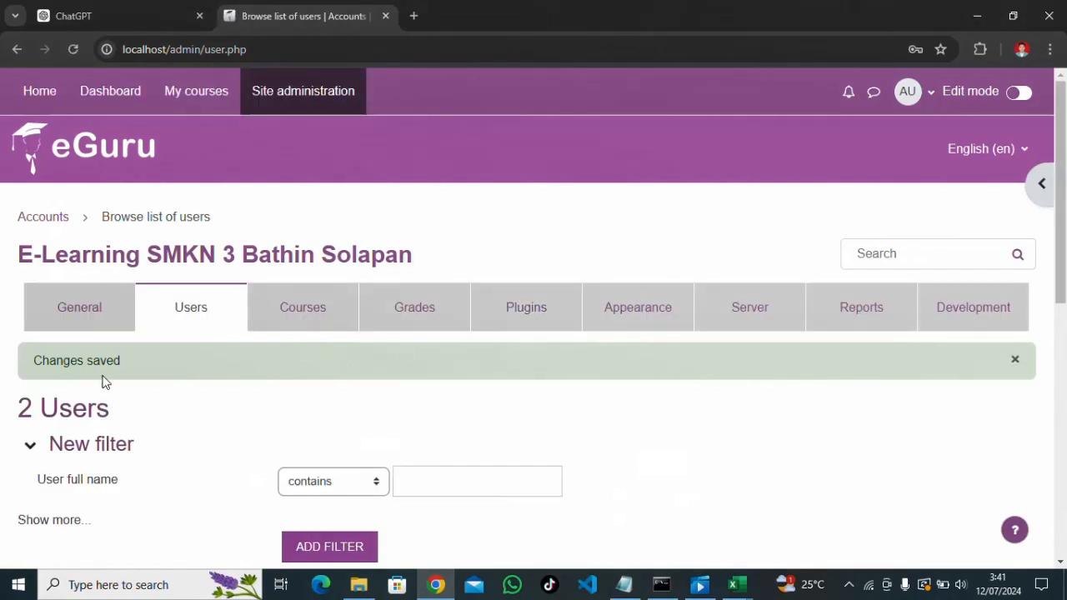
{"action": "scroll", "coordinate": [412, 341], "scroll_direction": "down", "scroll_amount": 5}
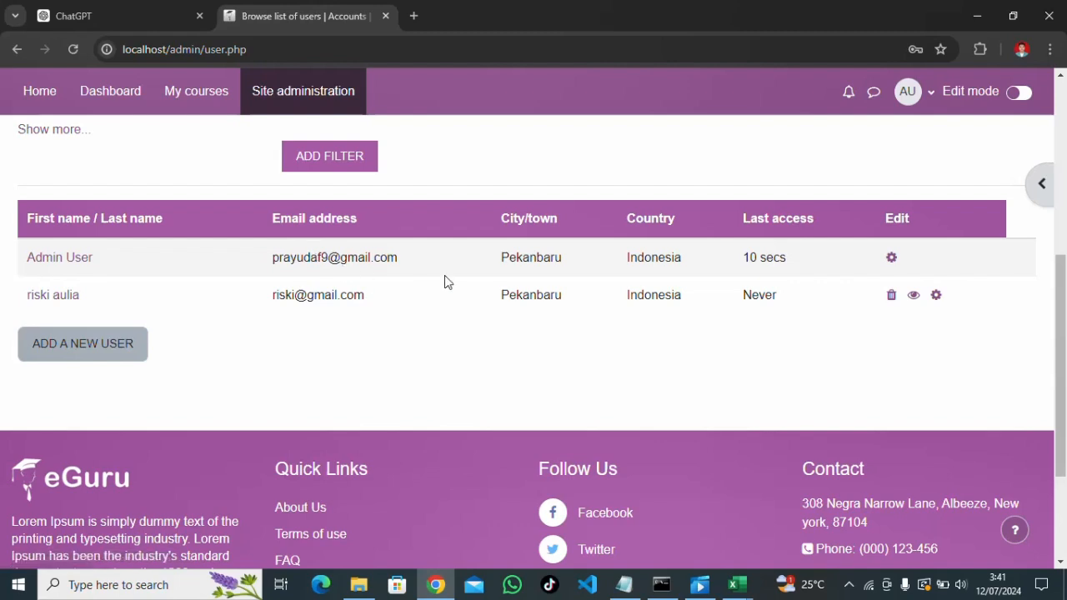
{"action": "left_click", "coordinate": [926, 94]}
Log out of admin and log in as the new user with its username and password
{"action": "left_click", "coordinate": [890, 327]}
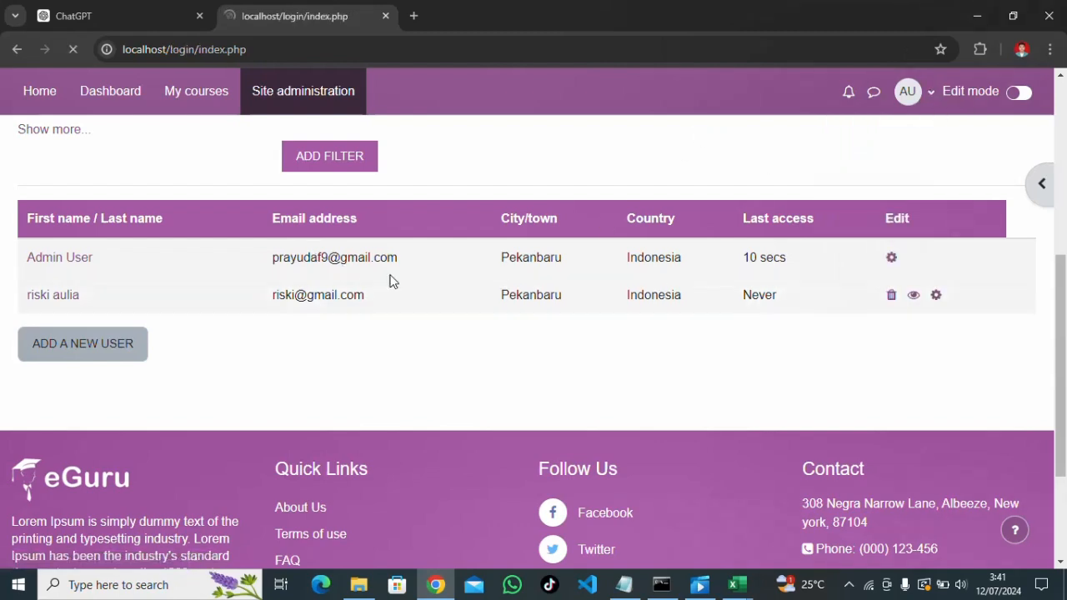
{"action": "scroll", "coordinate": [332, 275], "scroll_direction": "down", "scroll_amount": 2}
{"action": "left_click", "coordinate": [424, 290]}
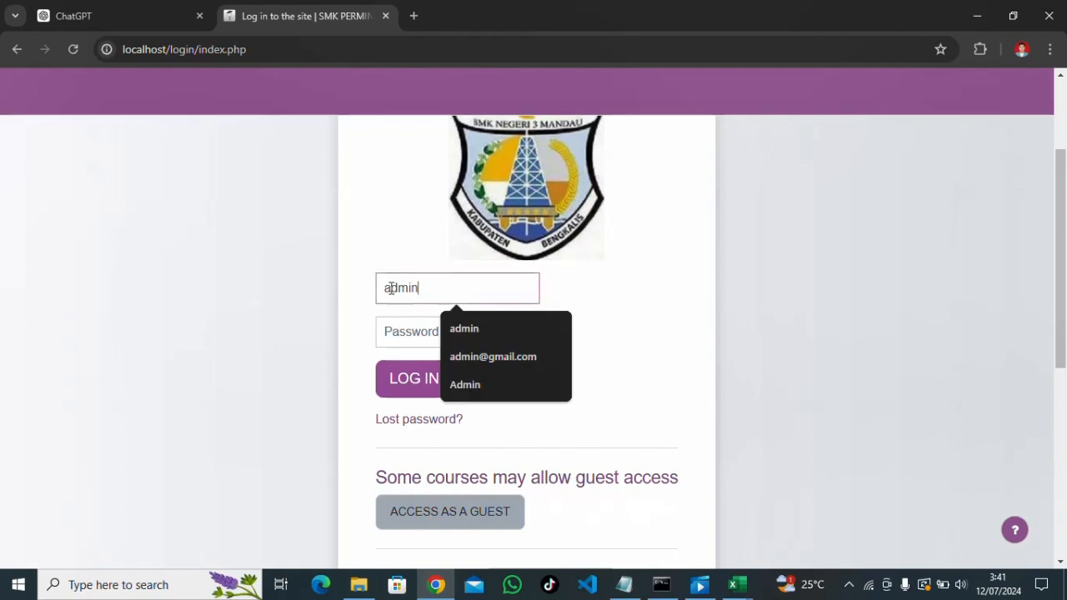
{"action": "double_click", "coordinate": [381, 290]}
{"action": "type", "text": "riski"}
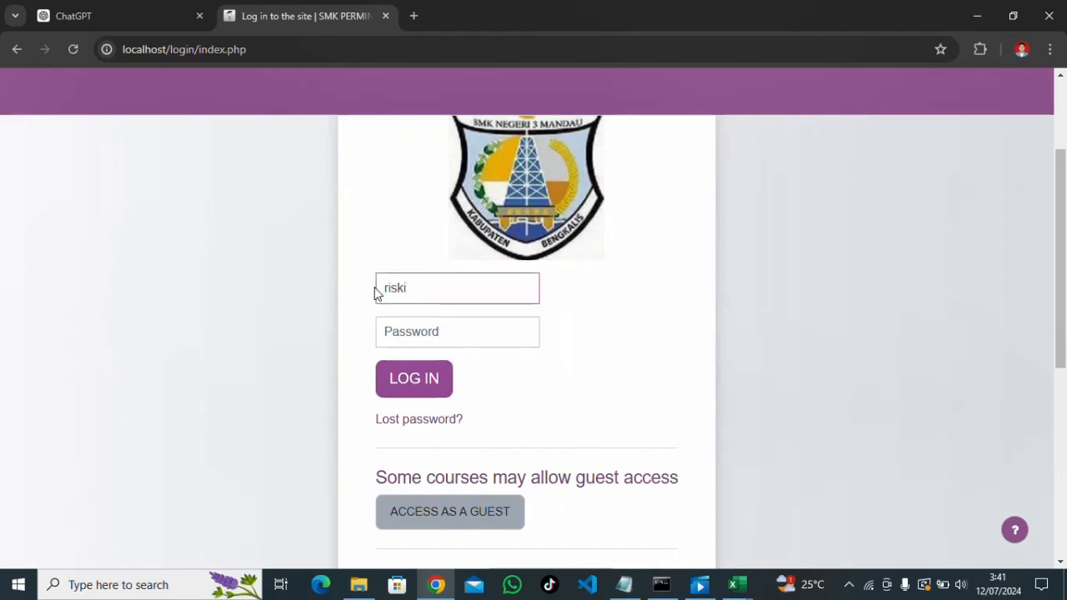
{"action": "left_click", "coordinate": [404, 323]}
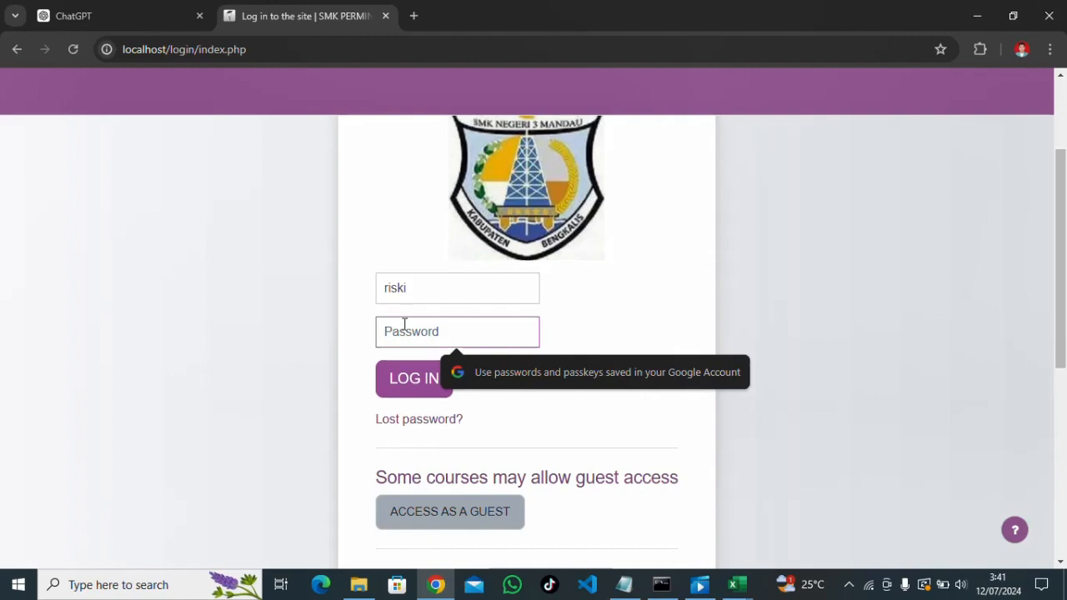
{"action": "type", "text": "*"}
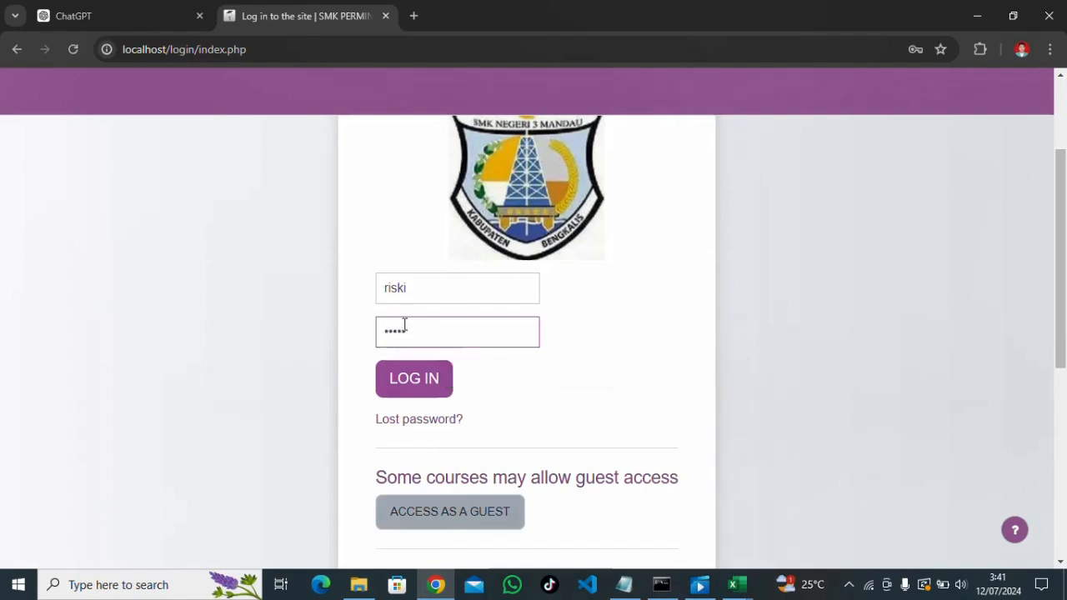
{"action": "key", "text": "BackSpace"}
{"action": "key", "text": "BackSpace"}
{"action": "key", "text": "BackSpace"}
{"action": "type", "text": "********"}
{"action": "left_click", "coordinate": [419, 381]}
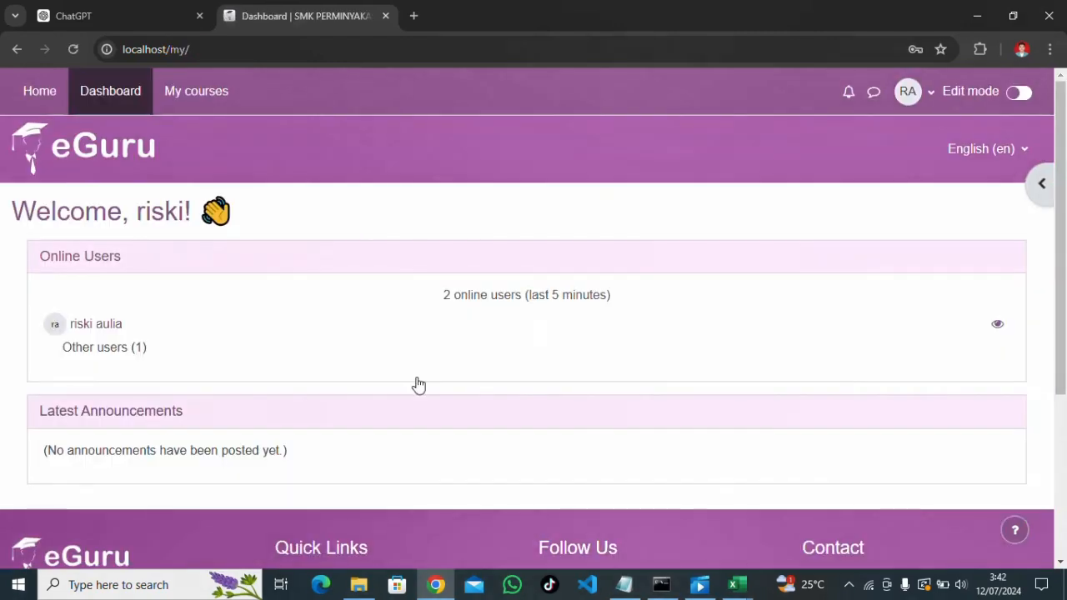
Review the new user's dashboard welcome and 2 online users, then open the account menu
{"action": "scroll", "coordinate": [359, 295], "scroll_direction": "down", "scroll_amount": 2}
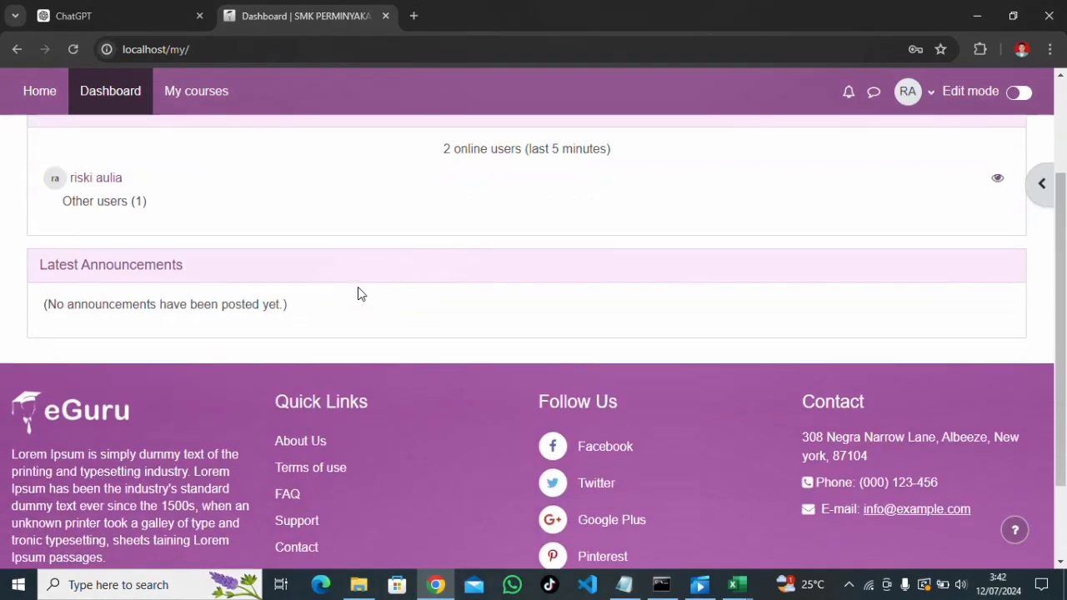
{"action": "scroll", "coordinate": [359, 293], "scroll_direction": "up", "scroll_amount": 2}
{"action": "scroll", "coordinate": [618, 286], "scroll_direction": "down", "scroll_amount": 3}
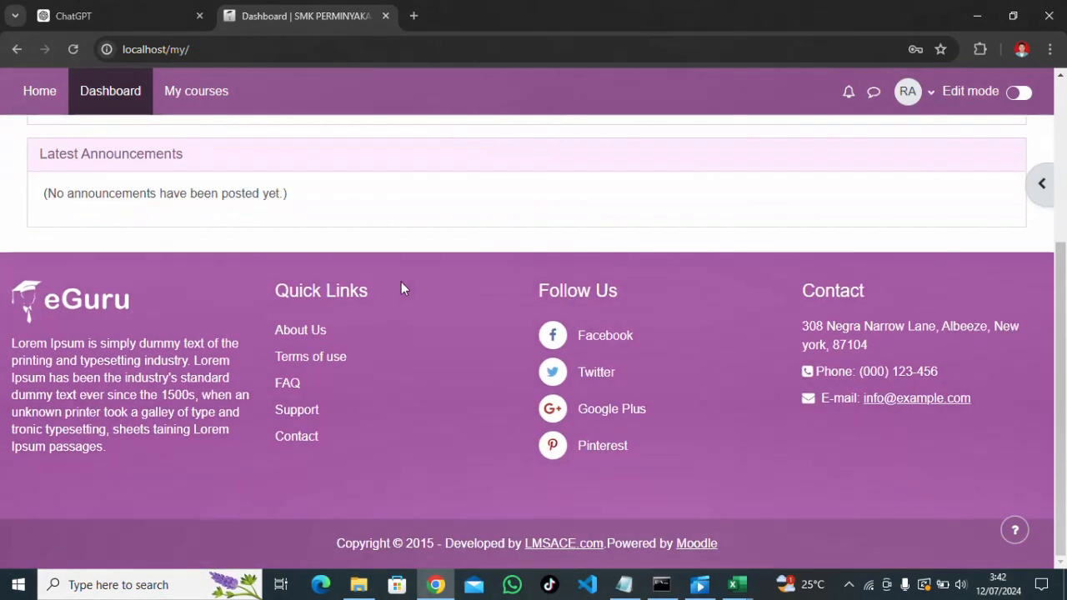
{"action": "scroll", "coordinate": [327, 298], "scroll_direction": "up", "scroll_amount": 3}
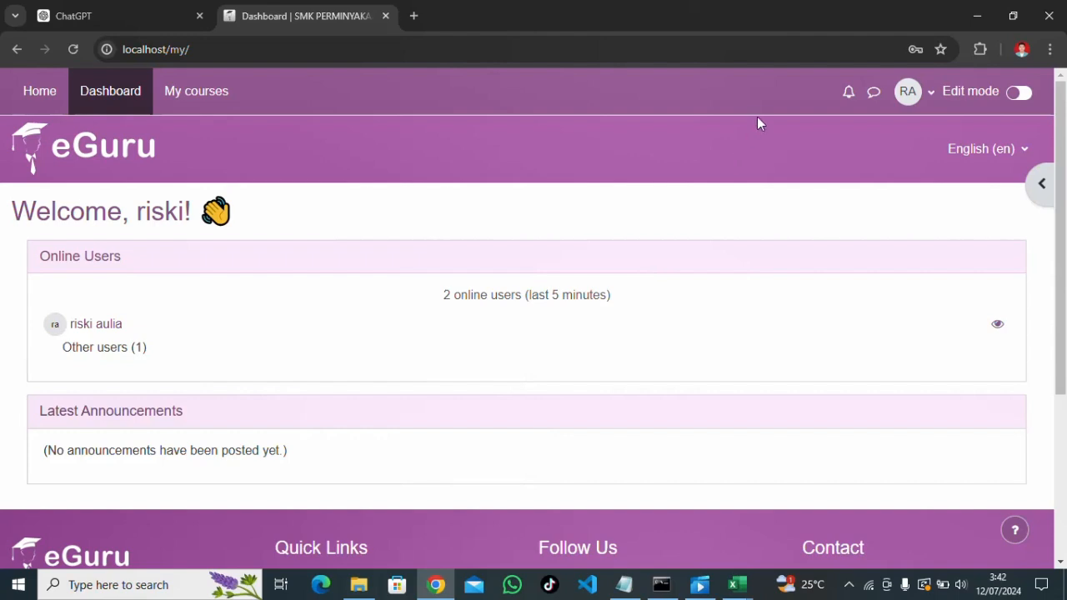
{"action": "left_click", "coordinate": [928, 100]}
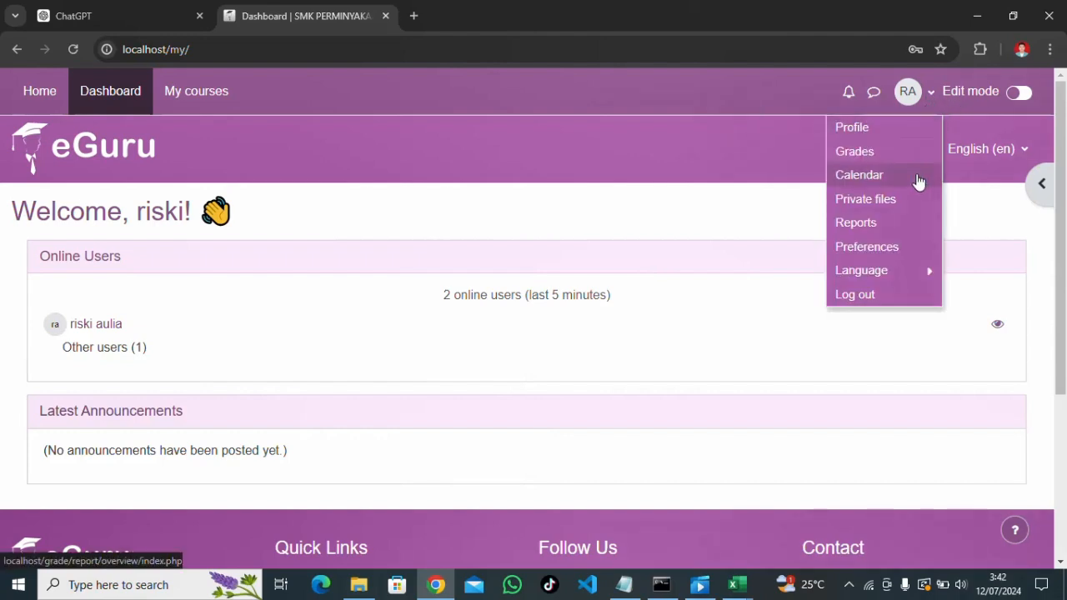
Log out the student and log back in as admin with the admin password
{"action": "left_click", "coordinate": [878, 294]}
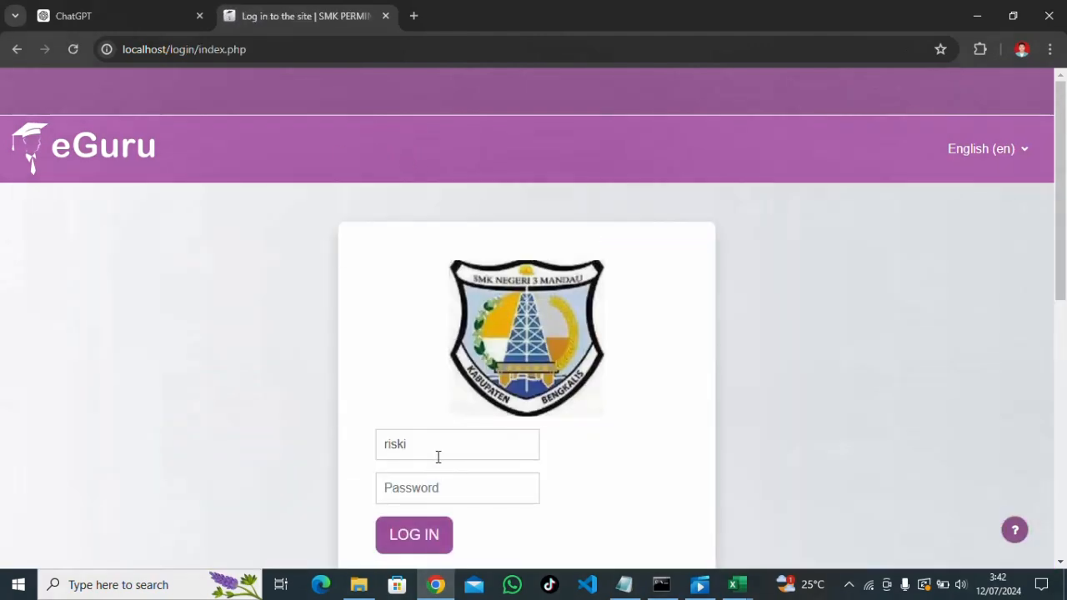
{"action": "left_click_drag", "start_coordinate": [438, 456], "coordinate": [381, 450]}
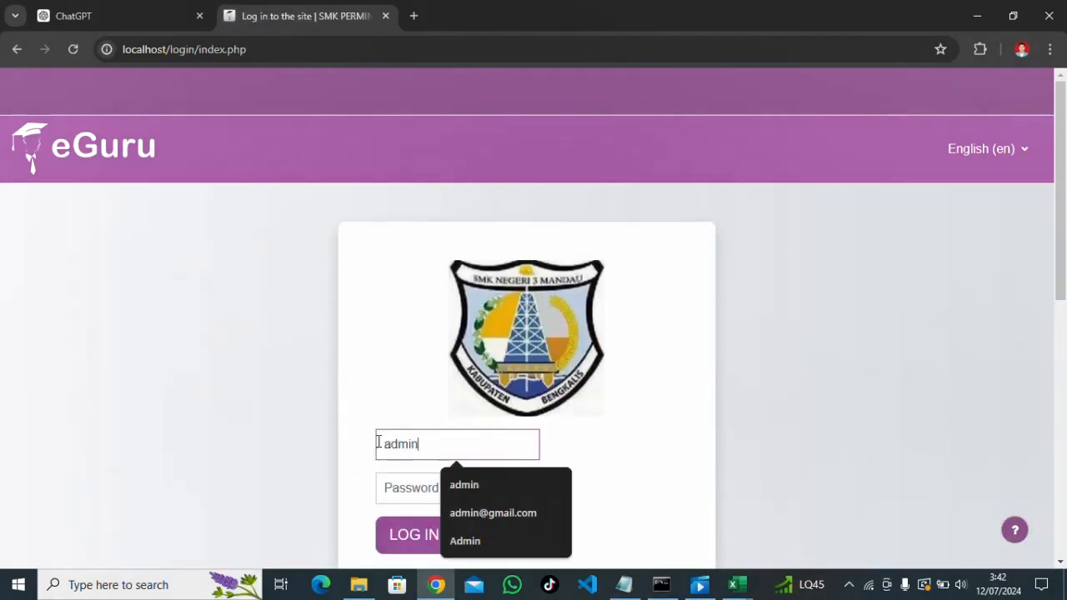
{"action": "left_click", "coordinate": [414, 482]}
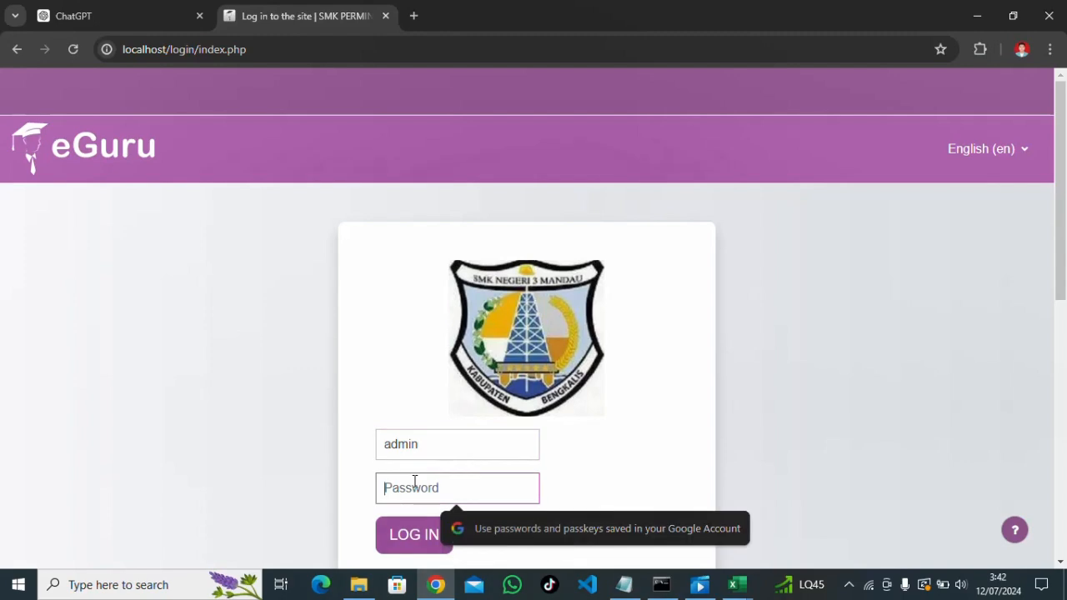
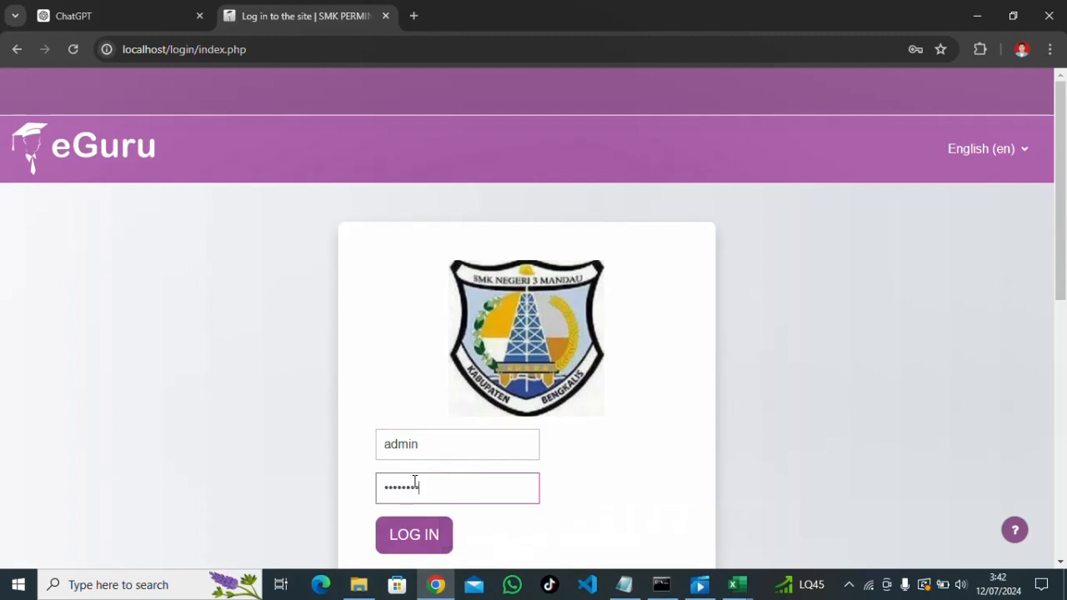
{"action": "key", "text": "Return"}
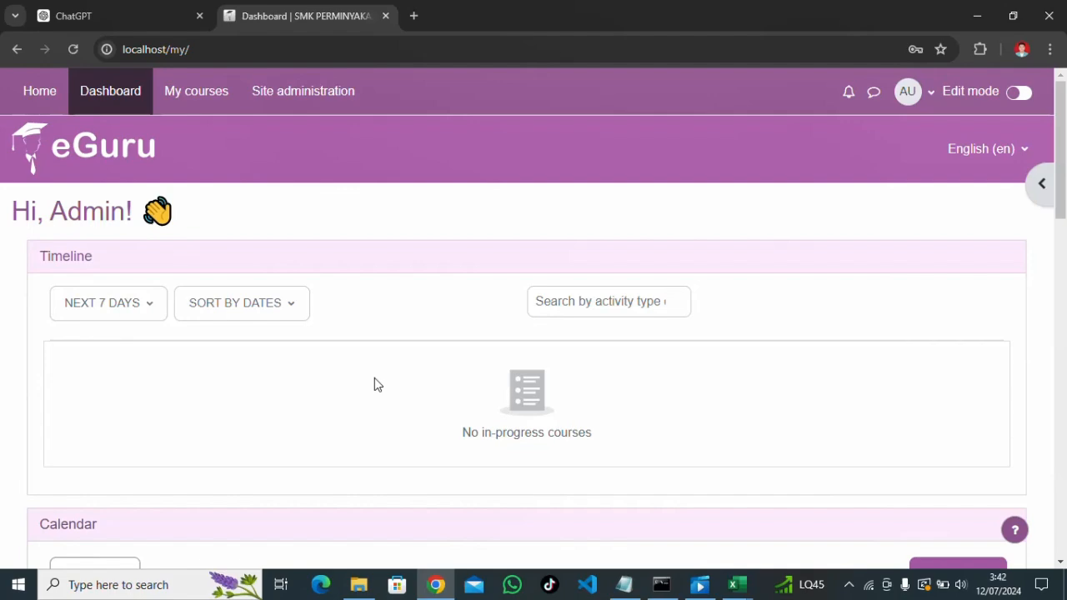
Go to the Site administration page from the Dashboard
{"action": "scroll", "coordinate": [374, 385], "scroll_direction": "down", "scroll_amount": 15}
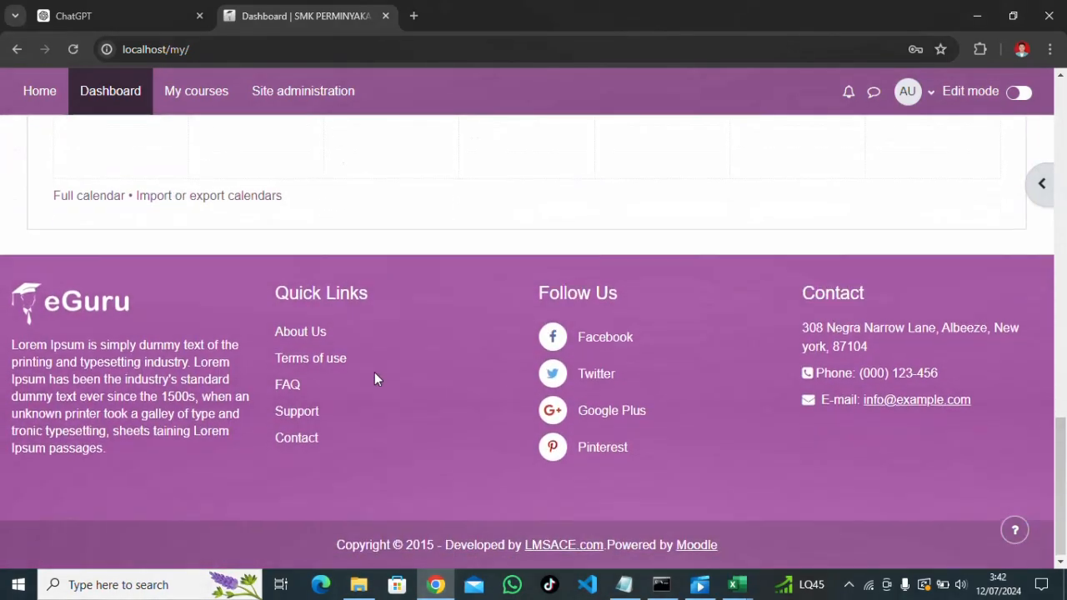
{"action": "scroll", "coordinate": [375, 379], "scroll_direction": "up", "scroll_amount": 13}
{"action": "scroll", "coordinate": [374, 379], "scroll_direction": "up", "scroll_amount": 2}
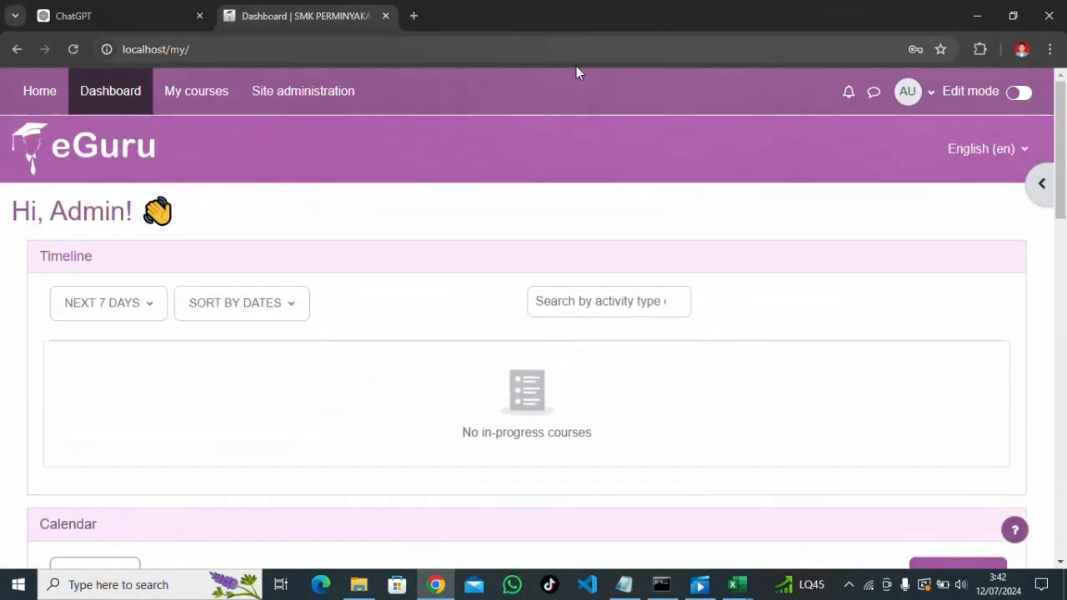
{"action": "left_click", "coordinate": [304, 108]}
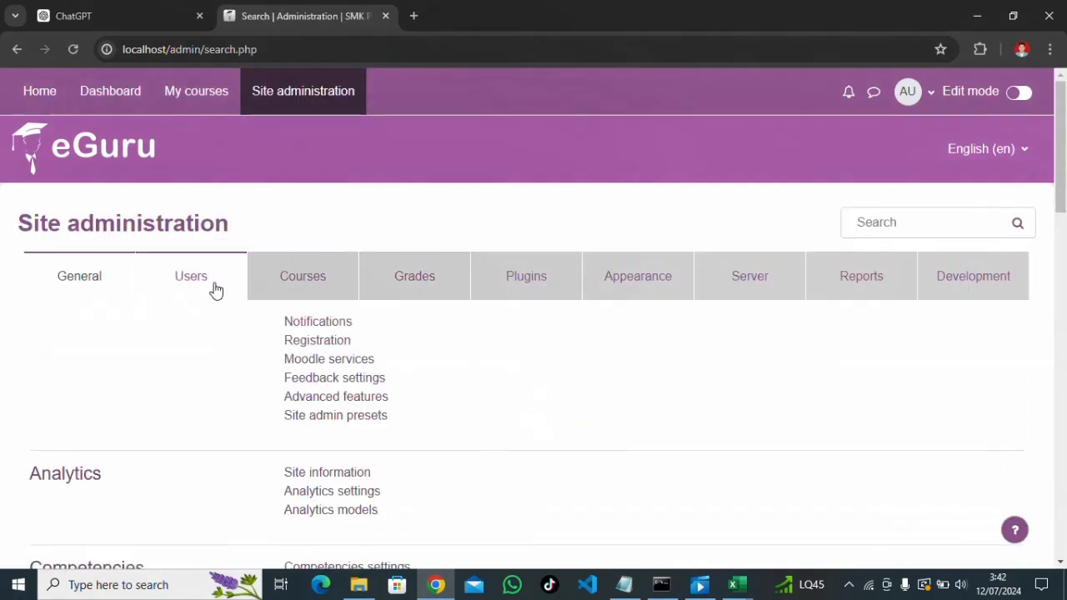
Go to Users > Accounts > Upload users and view its CSV upload form
{"action": "left_click", "coordinate": [214, 291]}
{"action": "scroll", "coordinate": [325, 311], "scroll_direction": "down", "scroll_amount": 1}
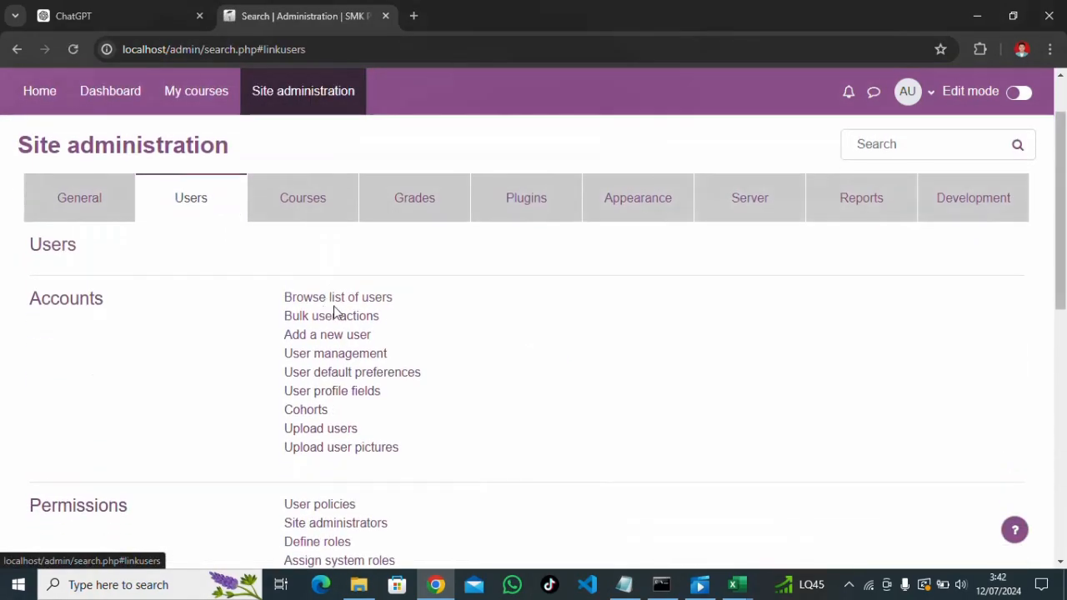
{"action": "left_click", "coordinate": [323, 433]}
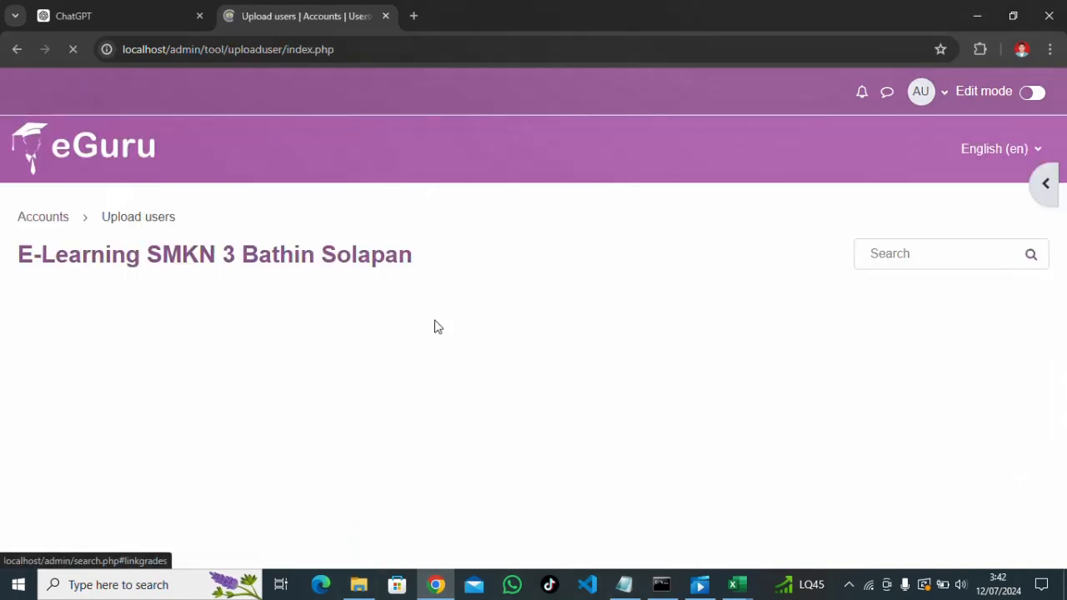
{"action": "scroll", "coordinate": [435, 326], "scroll_direction": "down", "scroll_amount": 2}
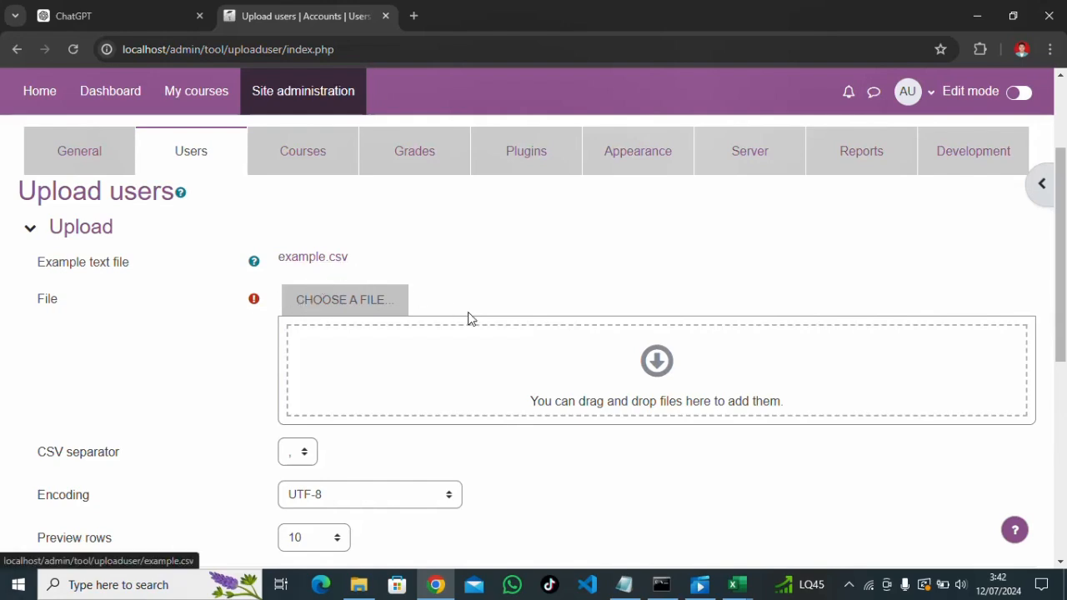
Switch to the datasiswa1 workbook and check its firstname, lastname, username, password and email headers
{"action": "left_click", "coordinate": [738, 585]}
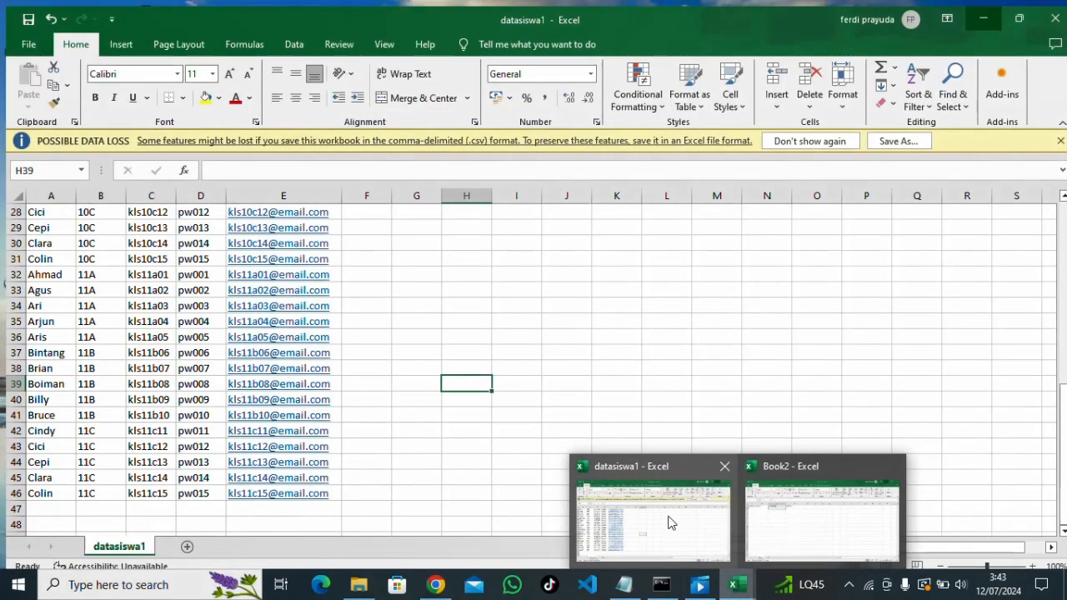
{"action": "left_click", "coordinate": [667, 516]}
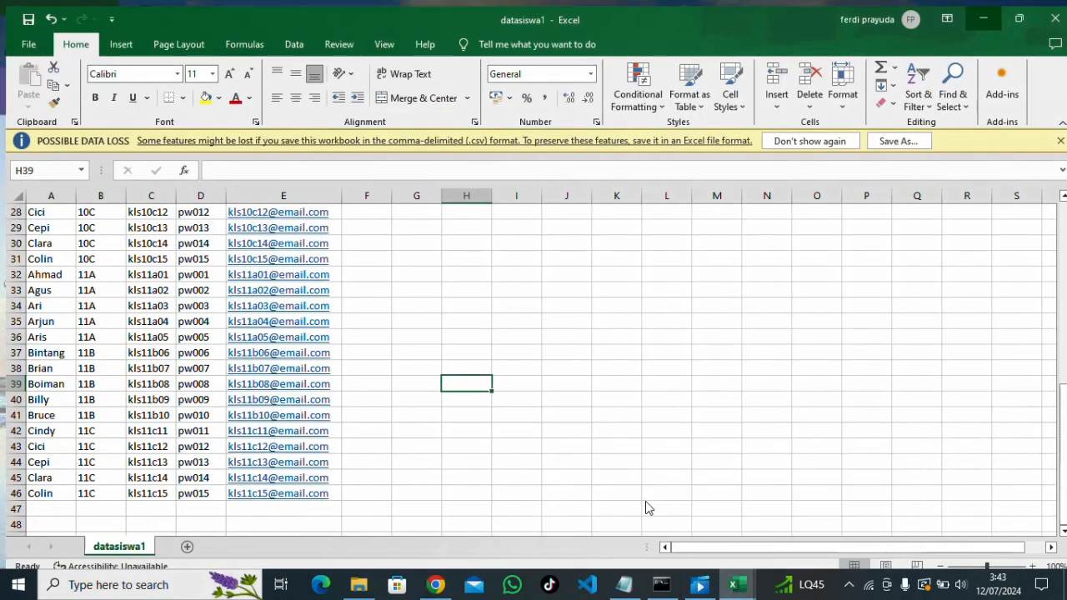
{"action": "scroll", "coordinate": [300, 385], "scroll_direction": "up", "scroll_amount": 9}
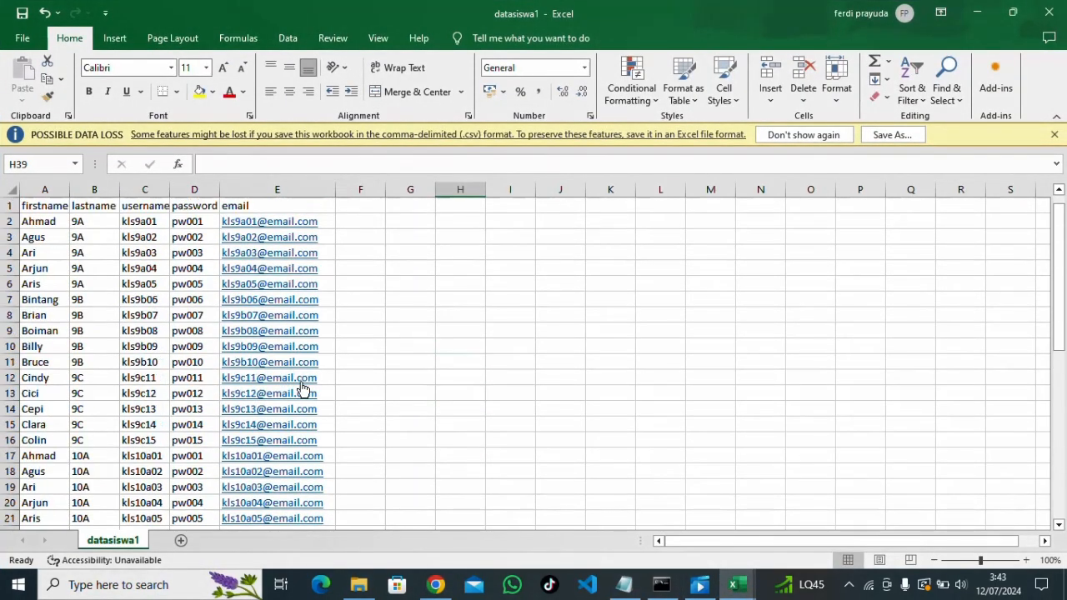
{"action": "left_click", "coordinate": [46, 208]}
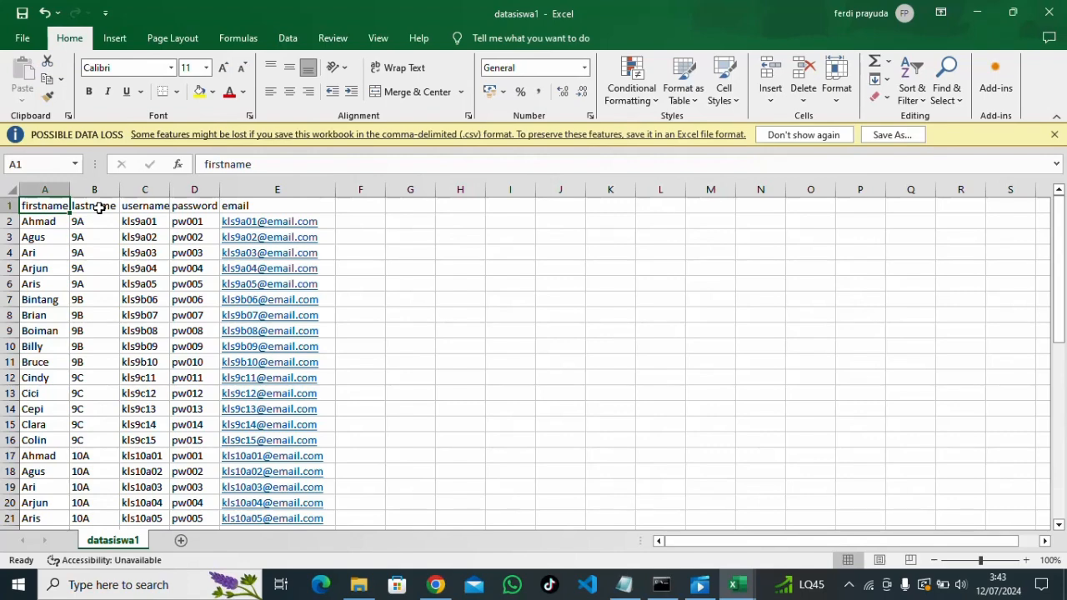
{"action": "left_click", "coordinate": [99, 209]}
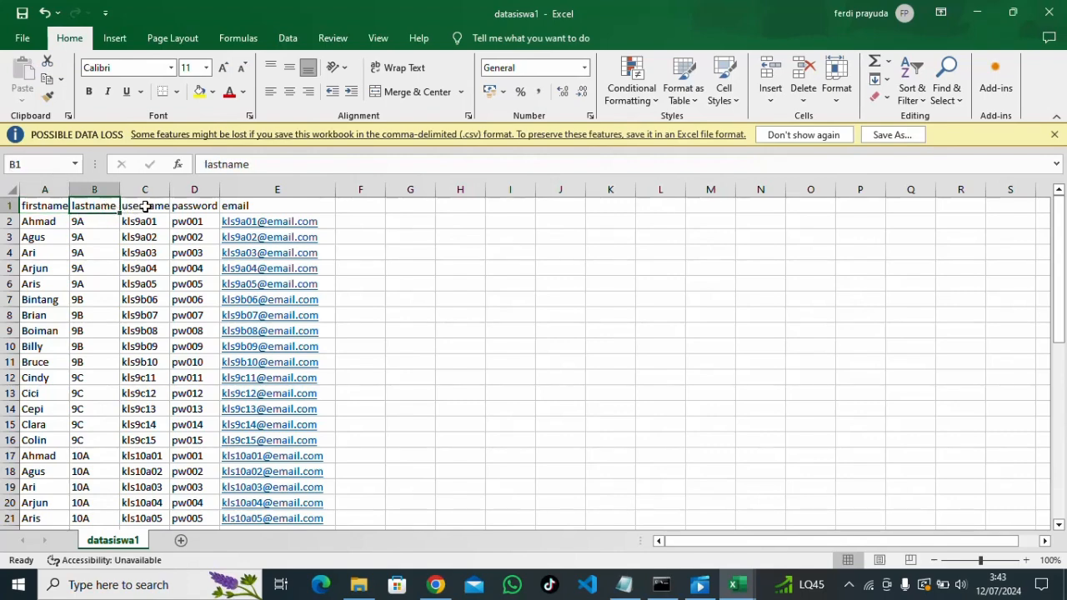
{"action": "left_click", "coordinate": [145, 207]}
{"action": "left_click", "coordinate": [193, 207]}
{"action": "left_click", "coordinate": [235, 206]}
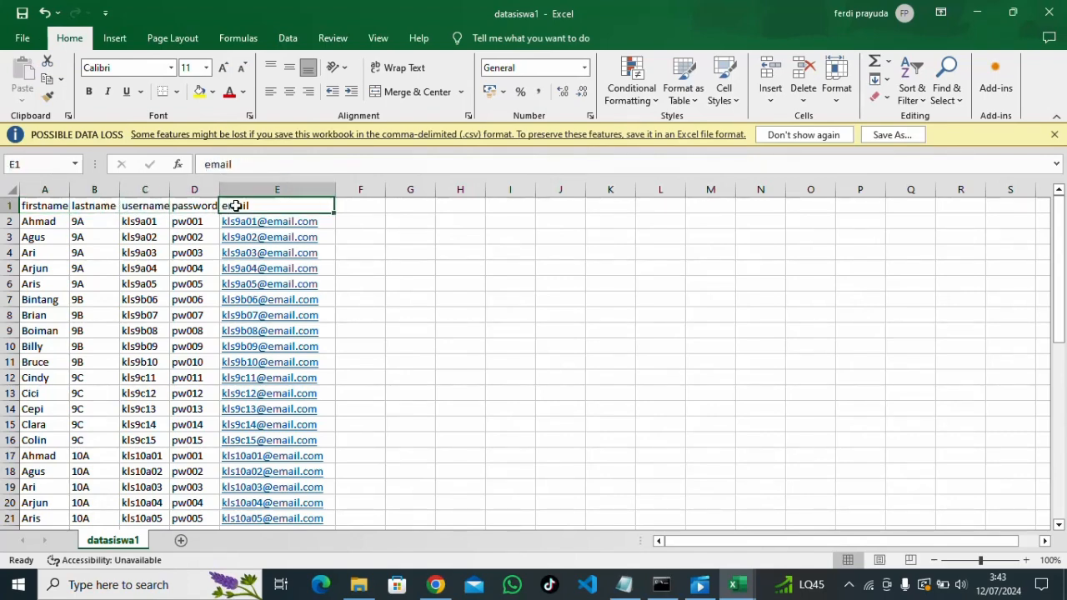
Check the student rows in datasiswa1, then return to Moodle's Upload users page
{"action": "left_click_drag", "start_coordinate": [43, 222], "coordinate": [142, 252]}
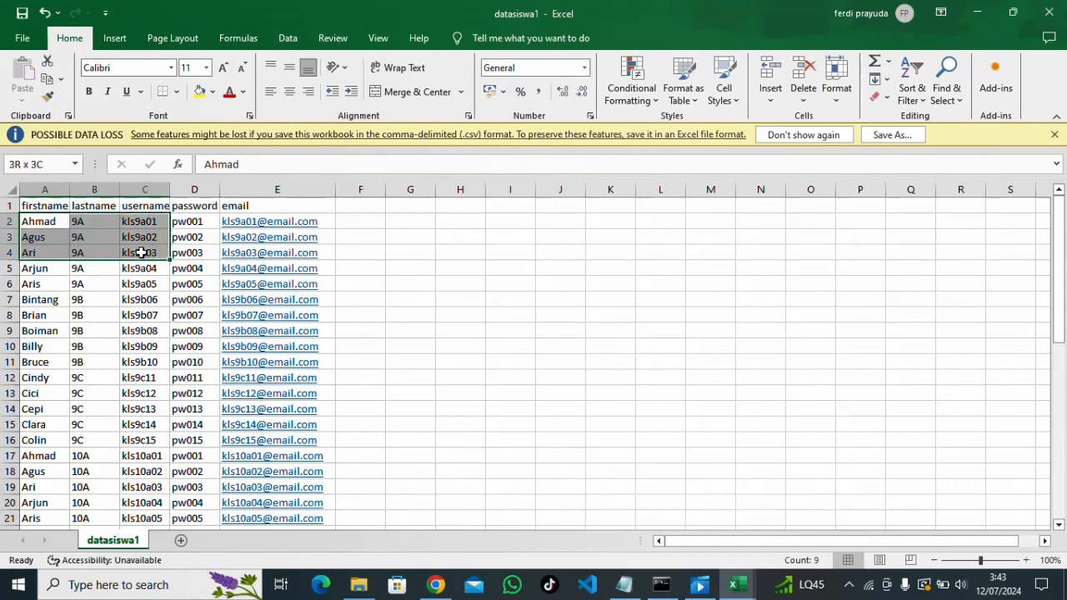
{"action": "left_click", "coordinate": [45, 222]}
{"action": "scroll", "coordinate": [46, 242], "scroll_direction": "down", "scroll_amount": 13}
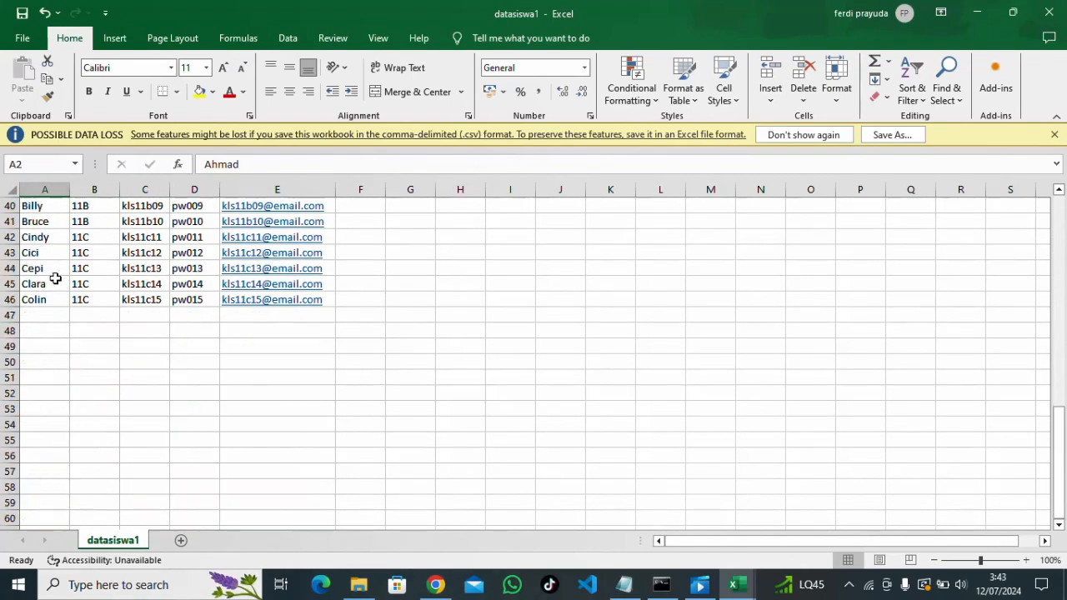
{"action": "scroll", "coordinate": [50, 280], "scroll_direction": "up", "scroll_amount": 1}
{"action": "scroll", "coordinate": [48, 330], "scroll_direction": "up", "scroll_amount": 12}
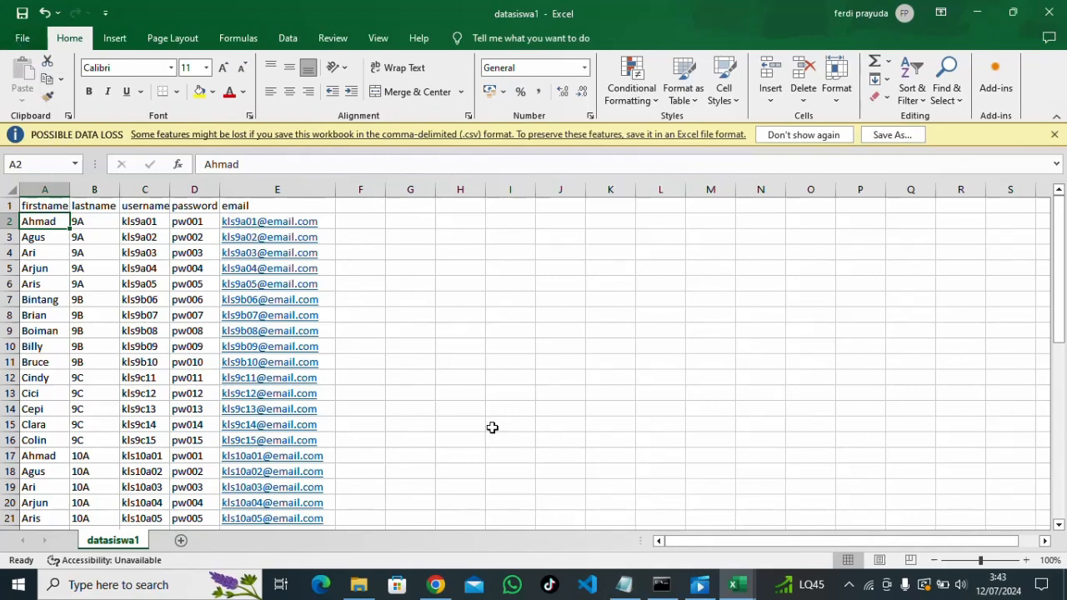
{"action": "left_click", "coordinate": [448, 586]}
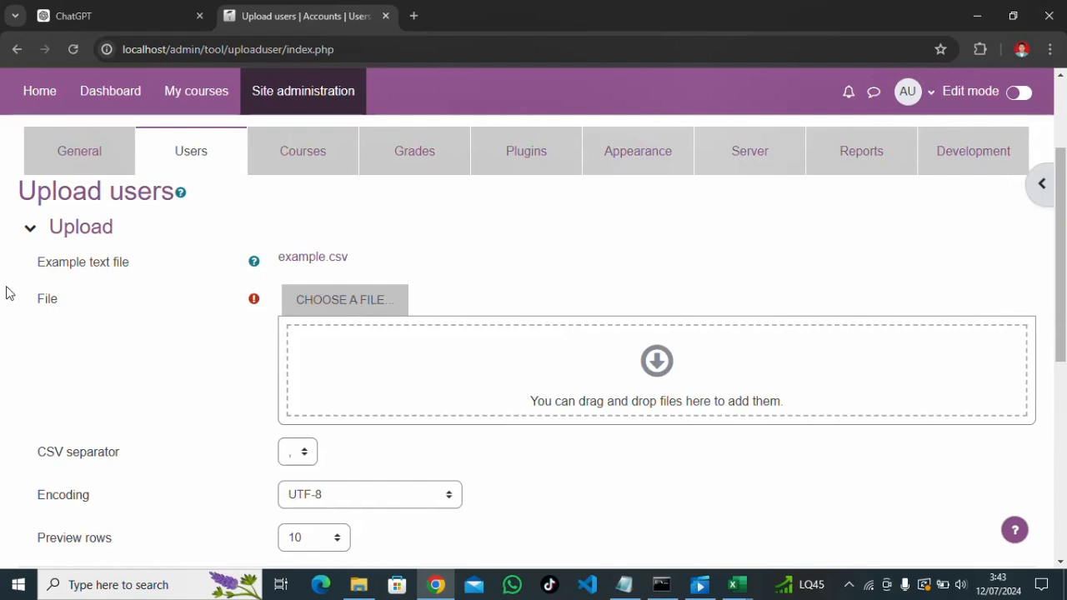
Attach datasiswa1.csv from D:\kuliah\e learning in the file picker
{"action": "left_click", "coordinate": [345, 302]}
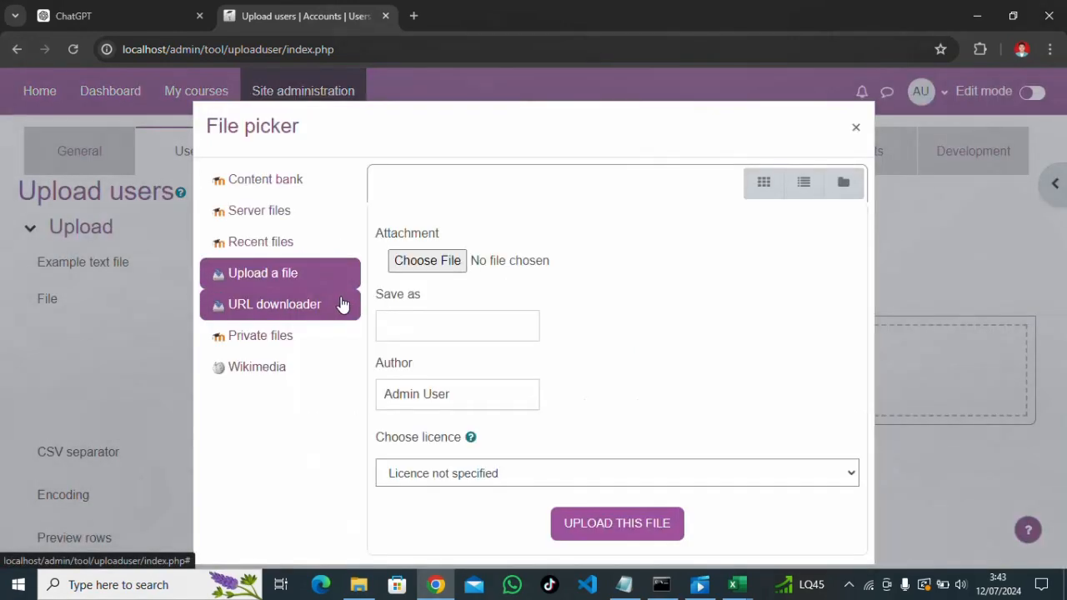
{"action": "left_click", "coordinate": [417, 265]}
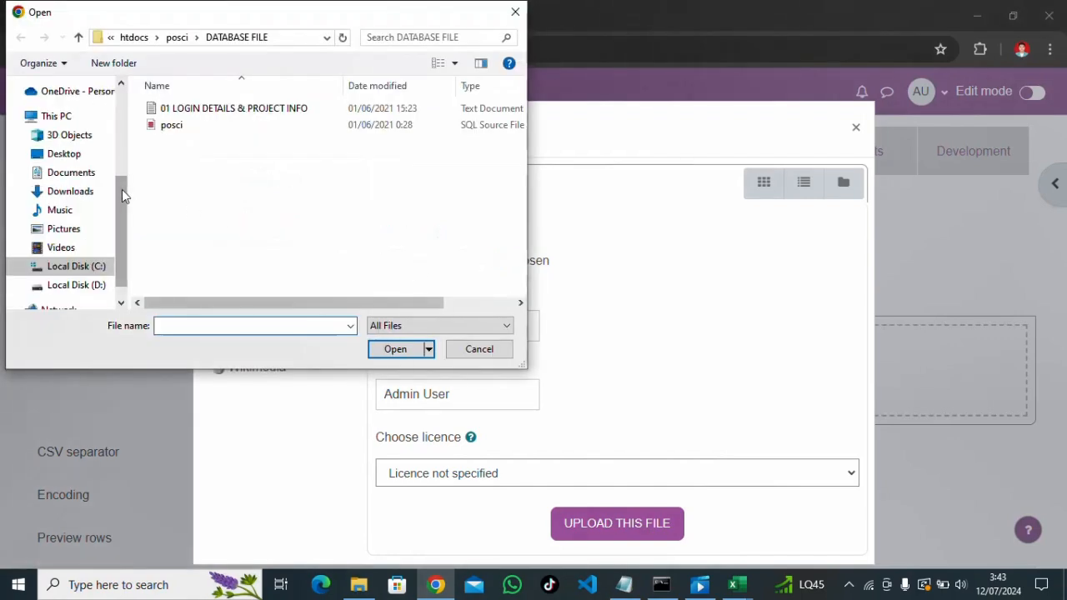
{"action": "left_click", "coordinate": [77, 285]}
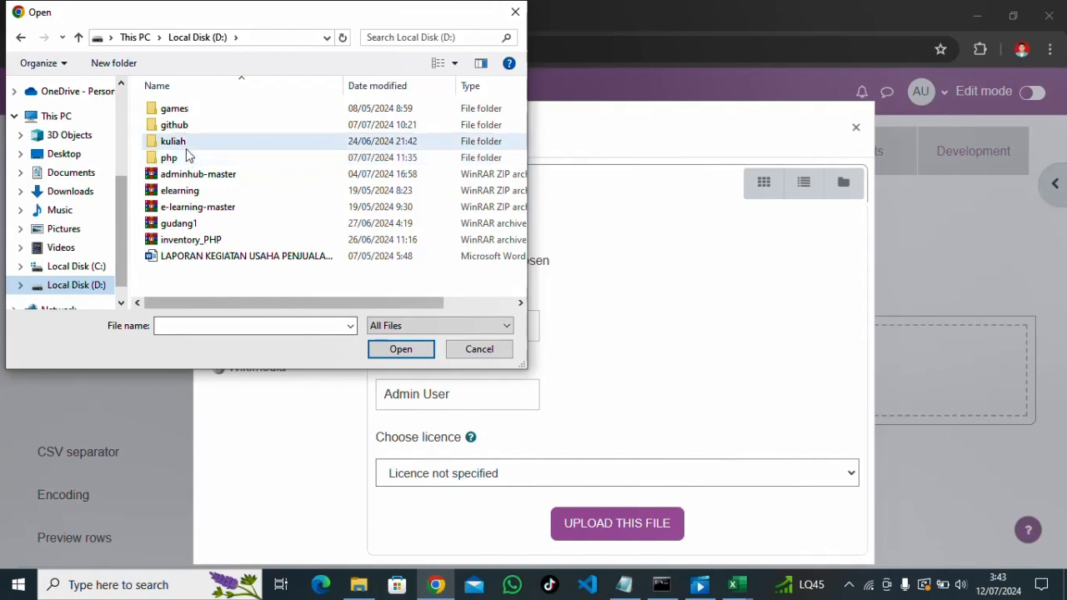
{"action": "double_click", "coordinate": [185, 142]}
{"action": "double_click", "coordinate": [193, 142]}
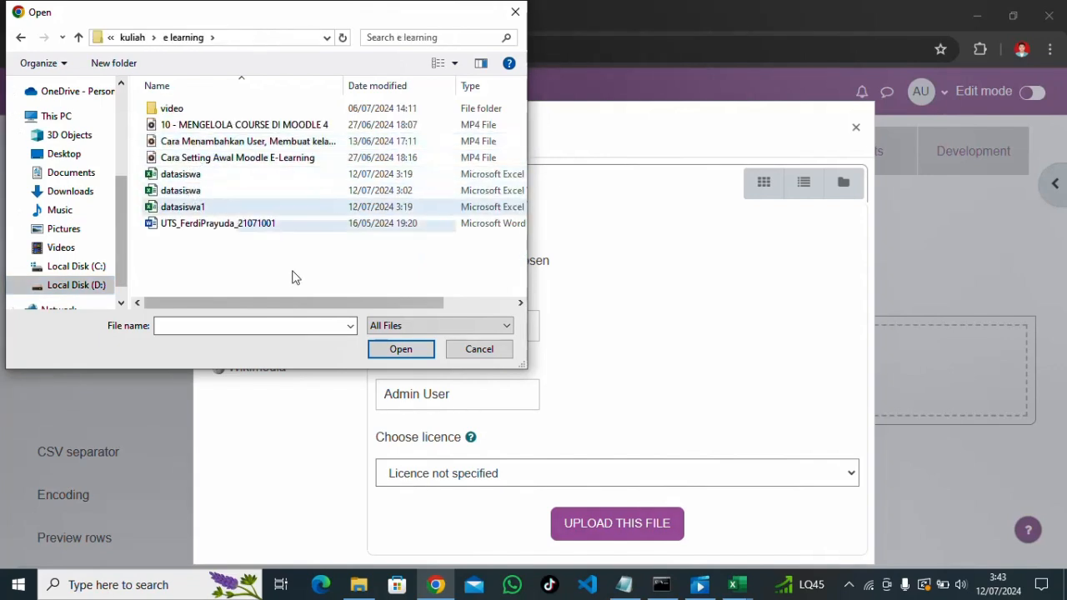
{"action": "left_click_drag", "start_coordinate": [301, 301], "coordinate": [331, 302]}
{"action": "double_click", "coordinate": [175, 207]}
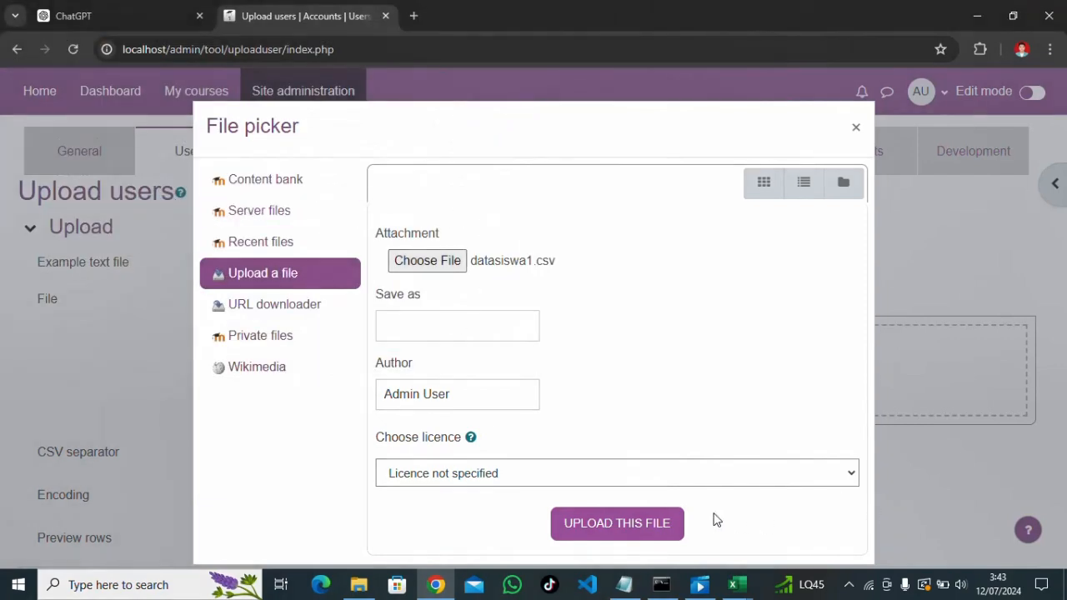
Upload datasiswa1.csv into the form and set the CSV separator to semicolon (;)
{"action": "left_click", "coordinate": [590, 527]}
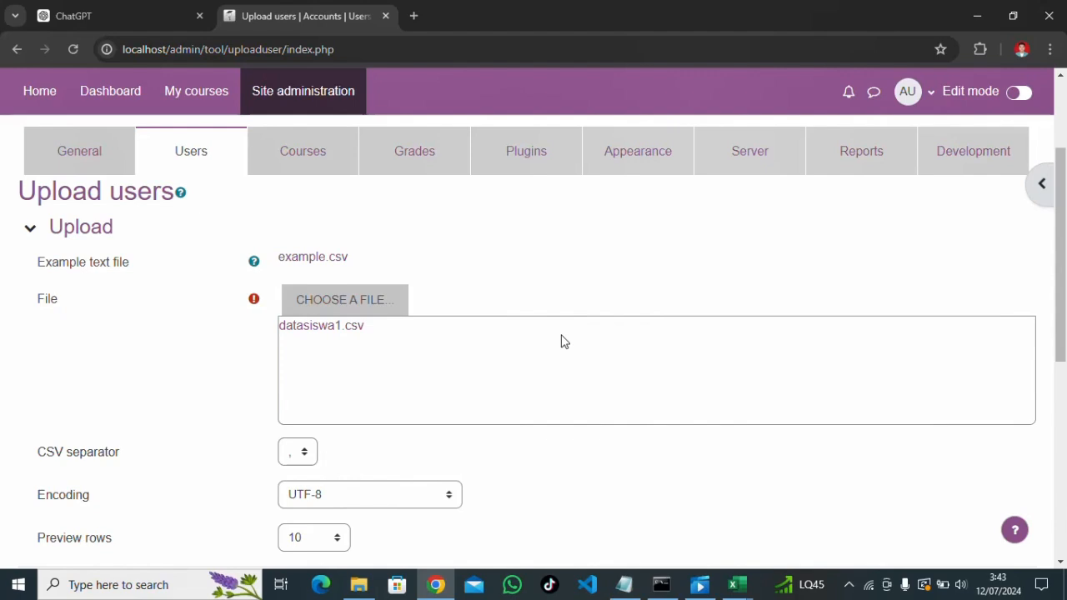
{"action": "scroll", "coordinate": [500, 333], "scroll_direction": "down", "scroll_amount": 2}
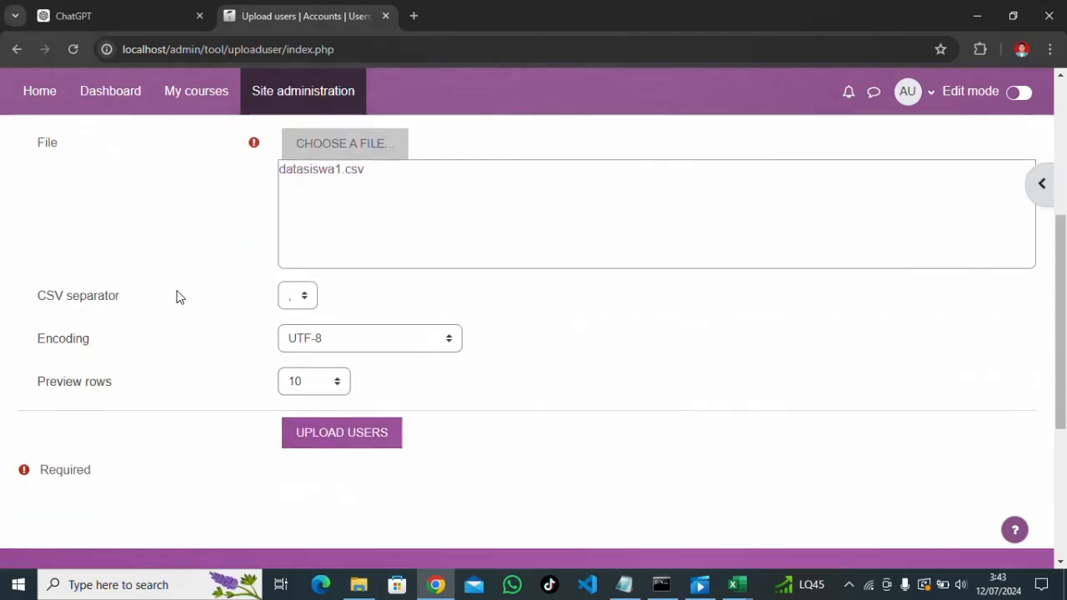
{"action": "left_click", "coordinate": [302, 298]}
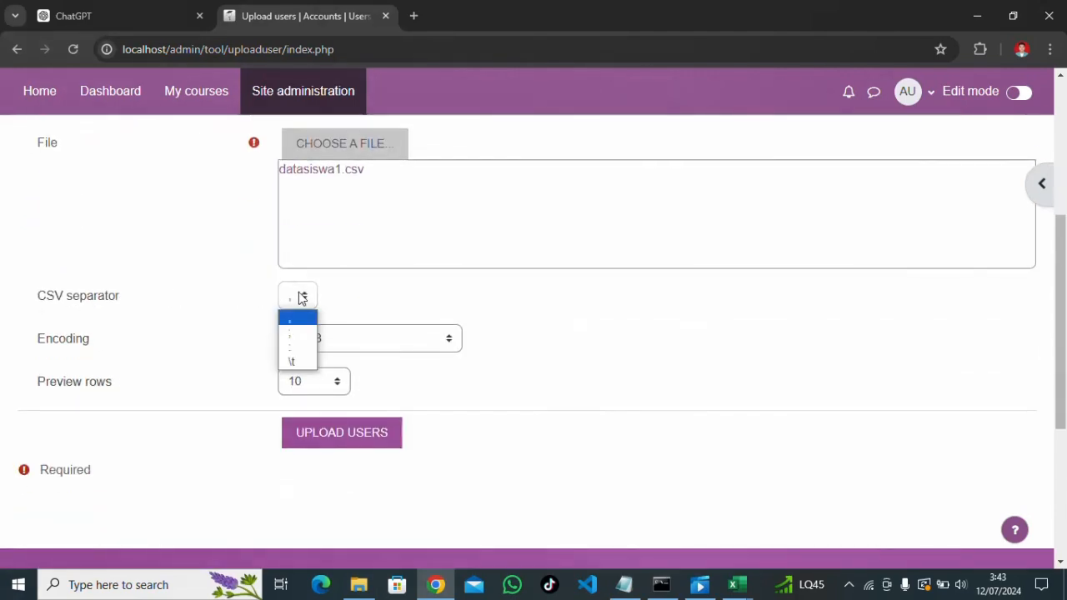
{"action": "left_click", "coordinate": [299, 337]}
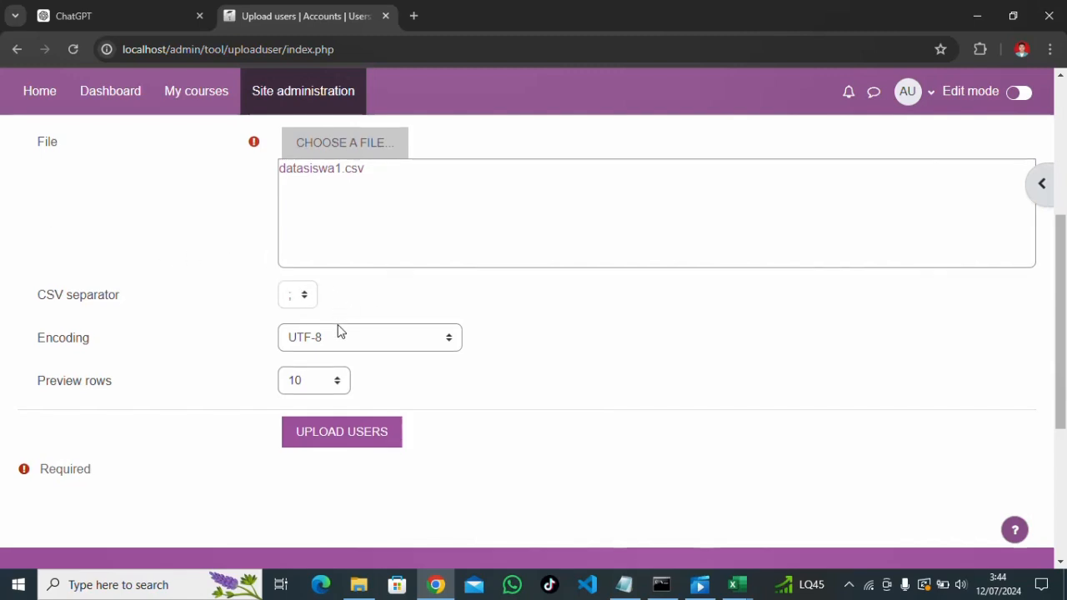
{"action": "scroll", "coordinate": [403, 385], "scroll_direction": "down", "scroll_amount": 1}
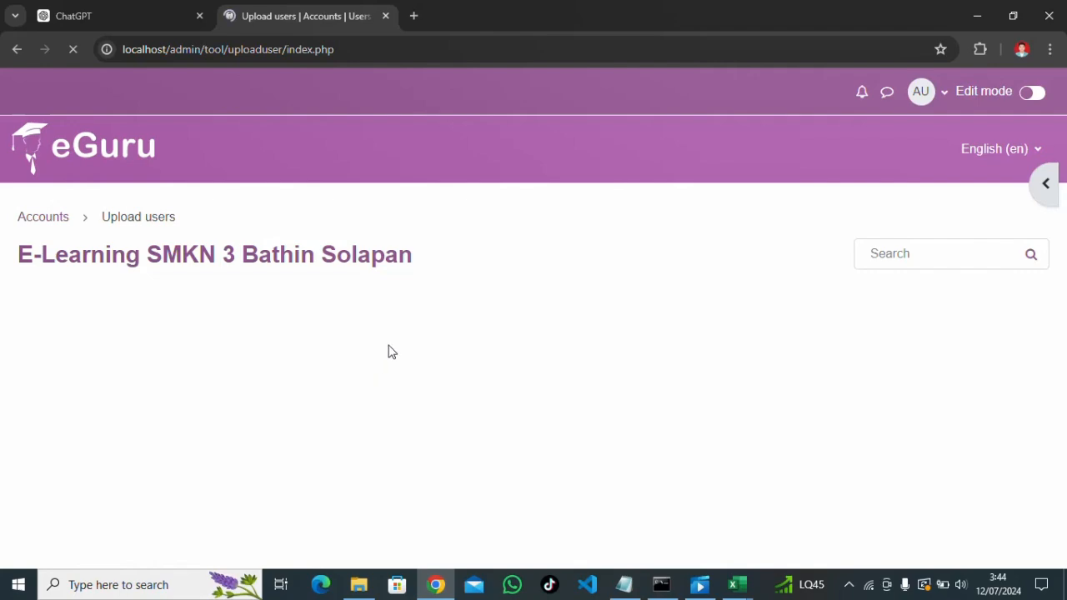
Review the preview of the student rows read from datasiswa1.csv
{"action": "scroll", "coordinate": [396, 348], "scroll_direction": "down", "scroll_amount": 4}
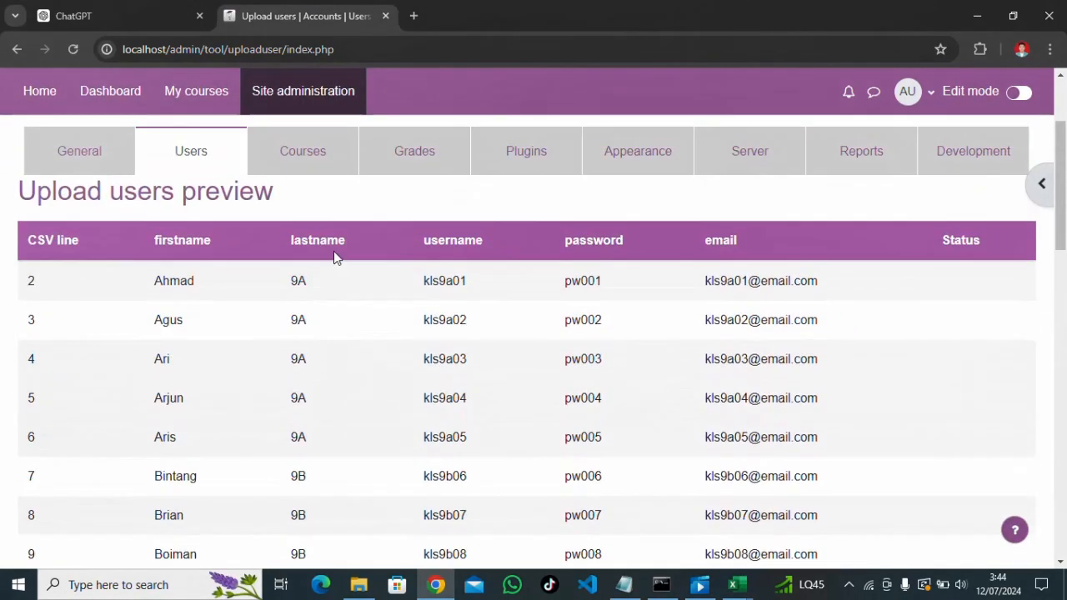
{"action": "scroll", "coordinate": [335, 261], "scroll_direction": "down", "scroll_amount": 4}
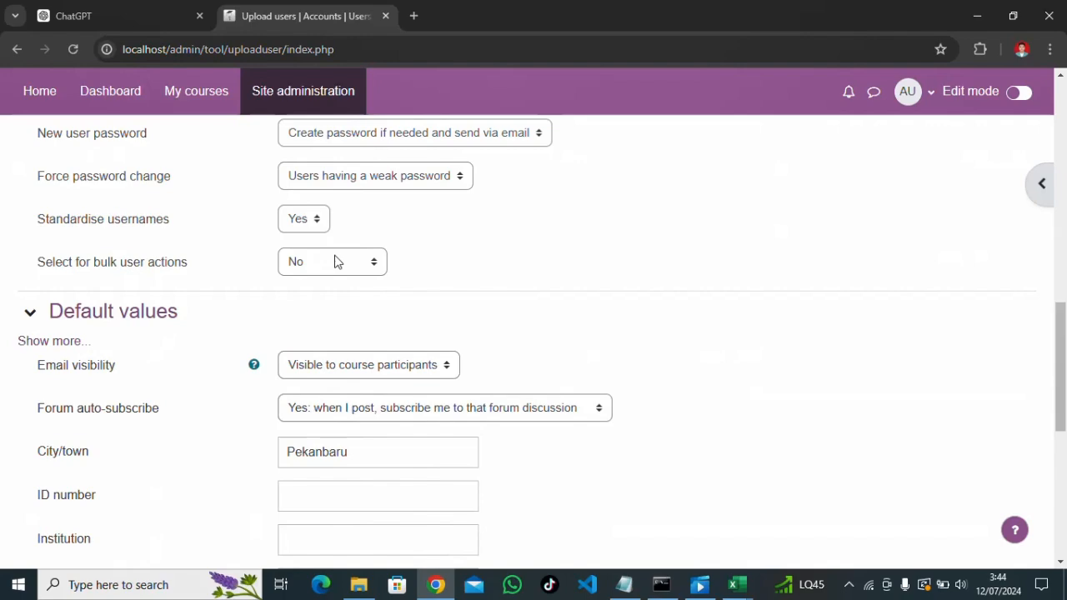
{"action": "scroll", "coordinate": [335, 251], "scroll_direction": "up", "scroll_amount": 2}
{"action": "scroll", "coordinate": [335, 249], "scroll_direction": "down", "scroll_amount": 3}
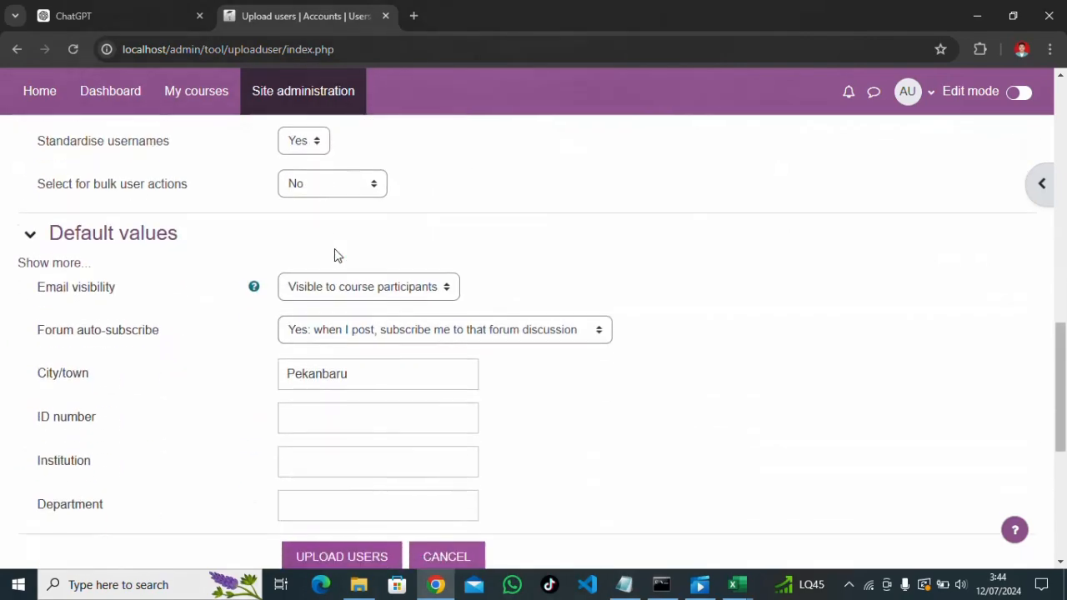
{"action": "scroll", "coordinate": [335, 255], "scroll_direction": "down", "scroll_amount": 3}
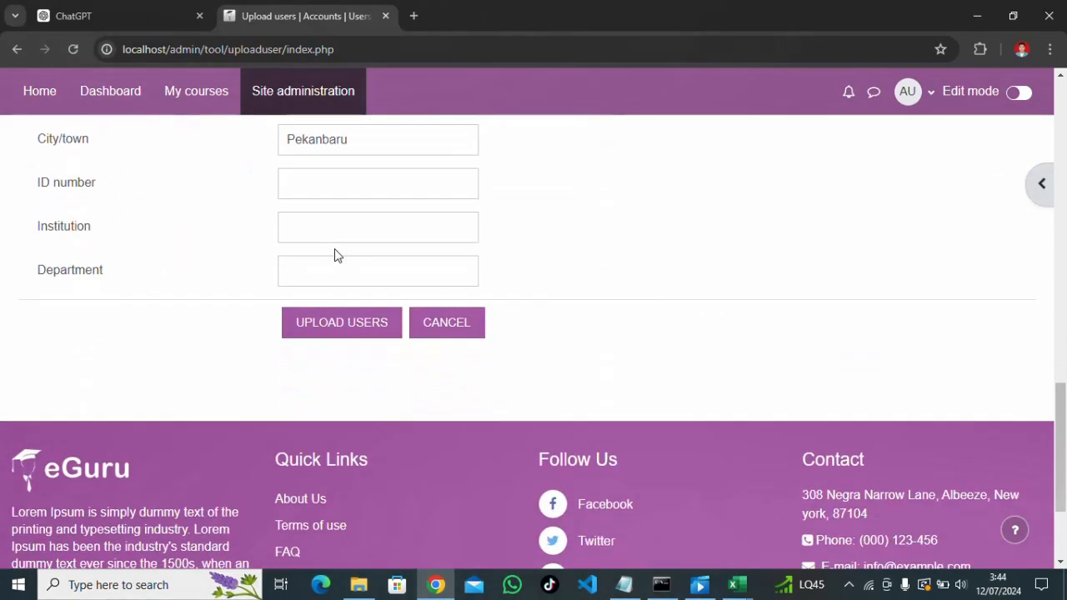
{"action": "scroll", "coordinate": [335, 255], "scroll_direction": "up", "scroll_amount": 4}
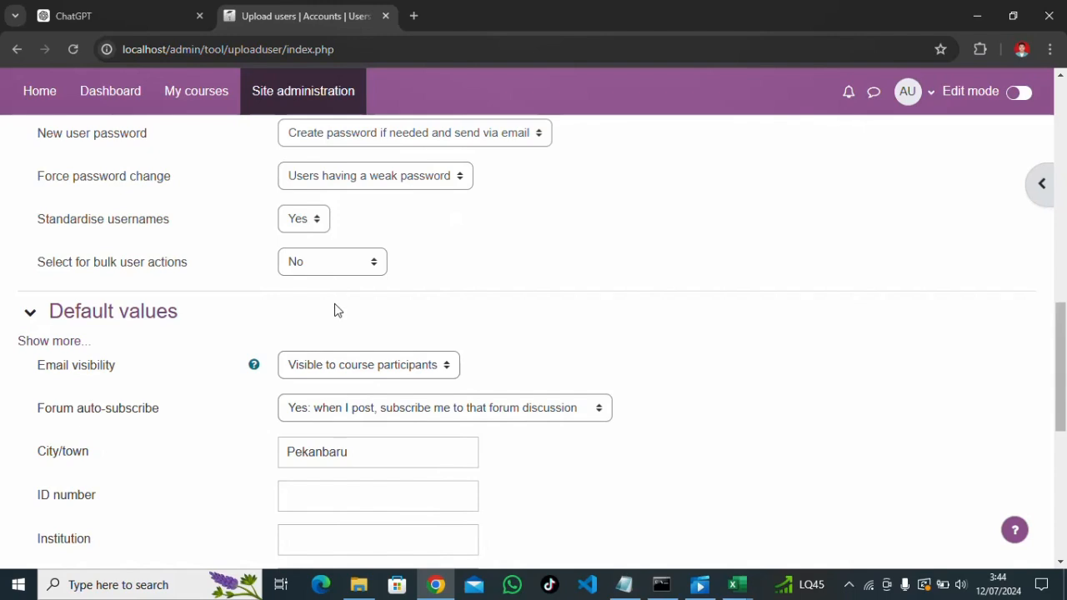
Expand the default values, keep English as preferred language, and upload the users
{"action": "left_click", "coordinate": [62, 348]}
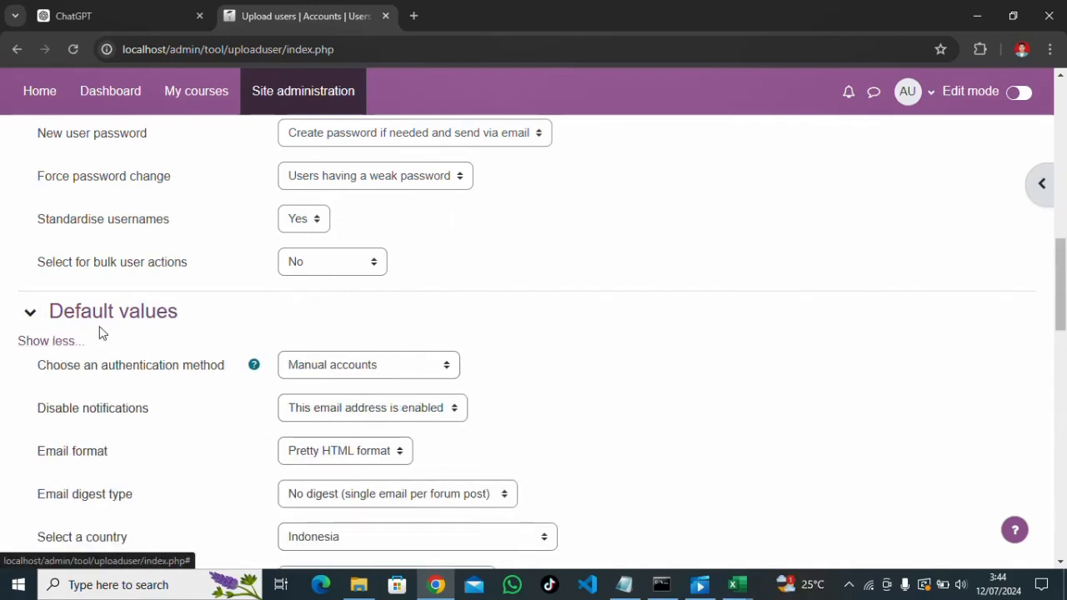
{"action": "scroll", "coordinate": [78, 336], "scroll_direction": "down", "scroll_amount": 3}
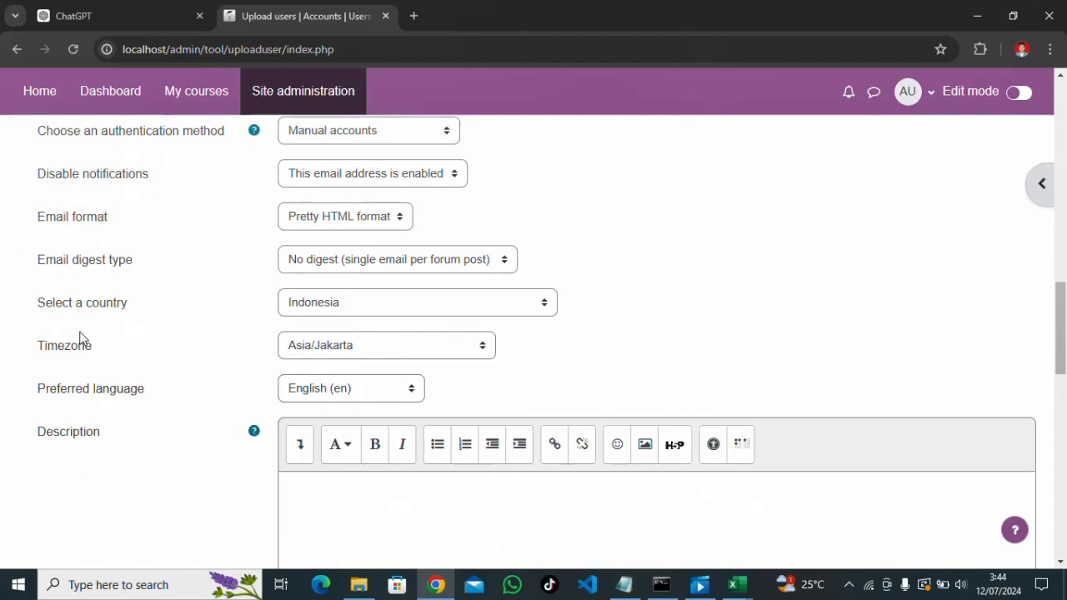
{"action": "left_click", "coordinate": [303, 397]}
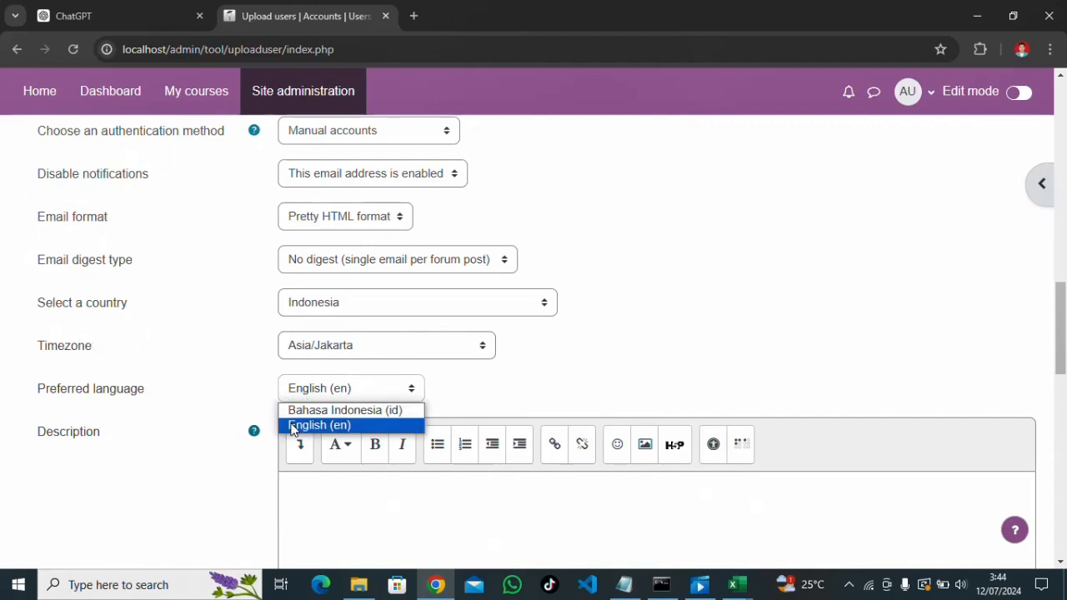
{"action": "left_click", "coordinate": [292, 426]}
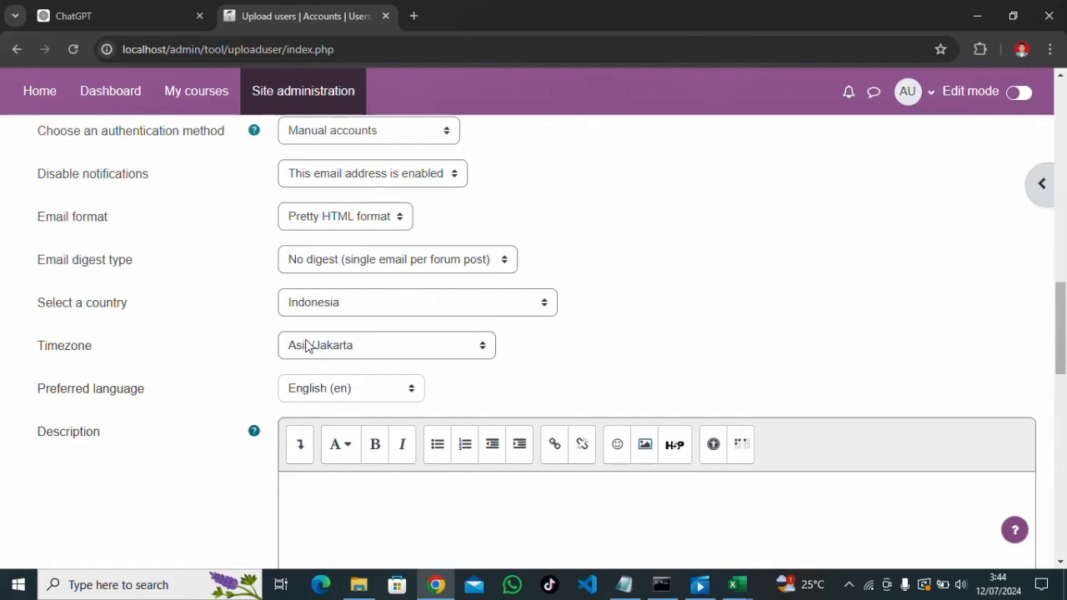
{"action": "scroll", "coordinate": [362, 297], "scroll_direction": "down", "scroll_amount": 4}
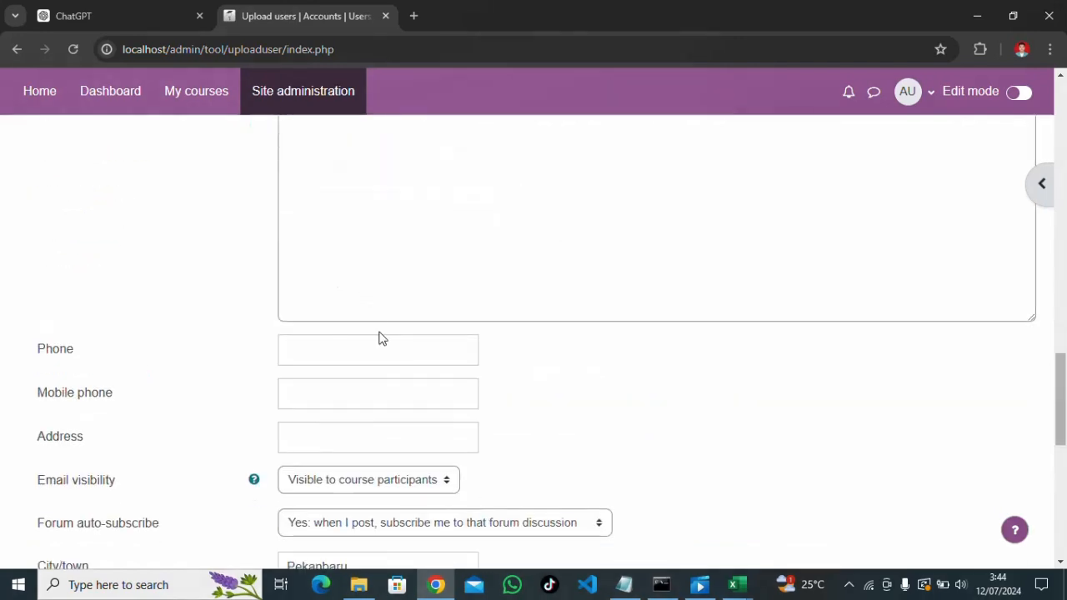
{"action": "scroll", "coordinate": [378, 337], "scroll_direction": "down", "scroll_amount": 4}
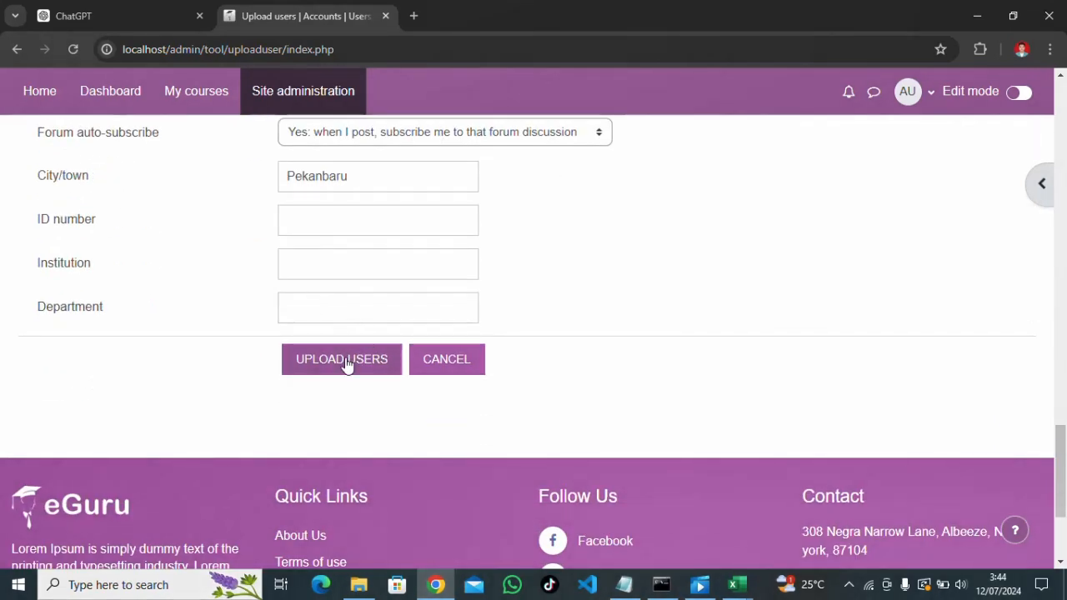
{"action": "left_click", "coordinate": [350, 365]}
{"action": "scroll", "coordinate": [353, 366], "scroll_direction": "down", "scroll_amount": 20}
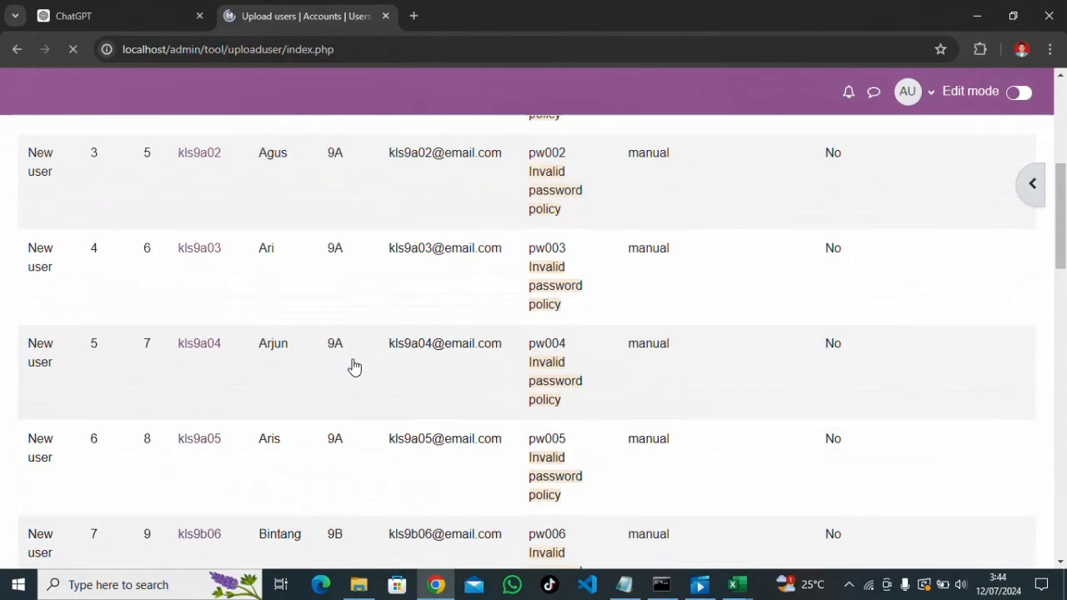
{"action": "scroll", "coordinate": [354, 367], "scroll_direction": "down", "scroll_amount": 20}
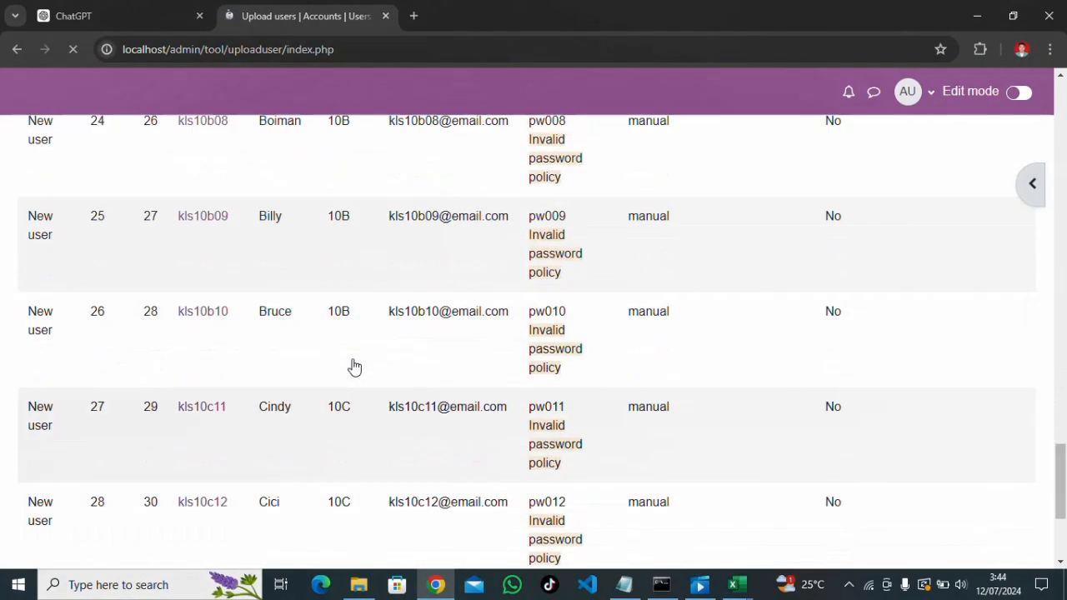
{"action": "scroll", "coordinate": [354, 367], "scroll_direction": "down", "scroll_amount": 12}
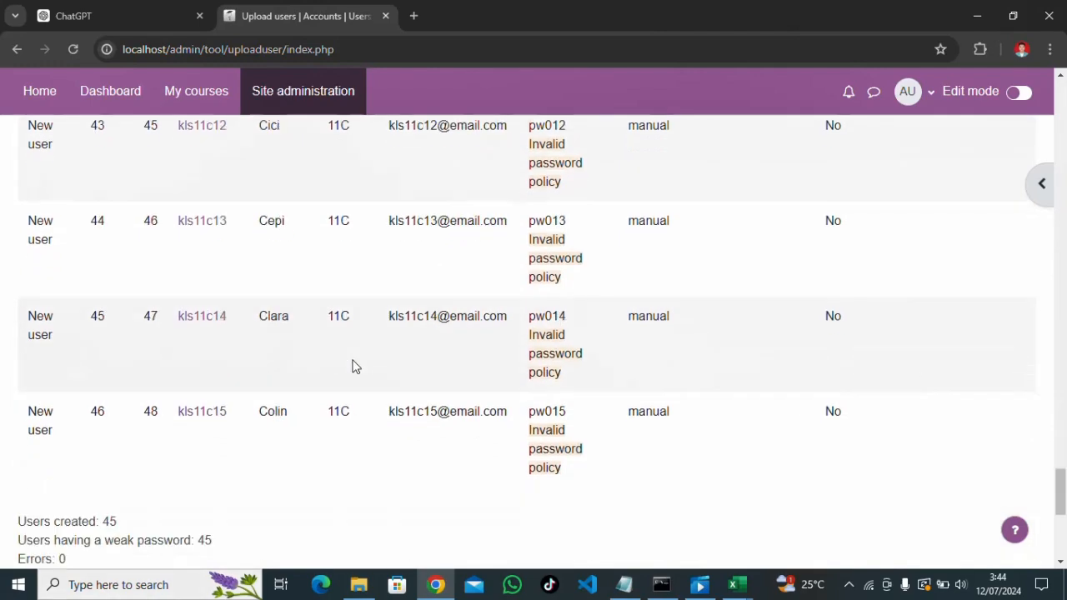
{"action": "scroll", "coordinate": [211, 271], "scroll_direction": "up", "scroll_amount": 1}
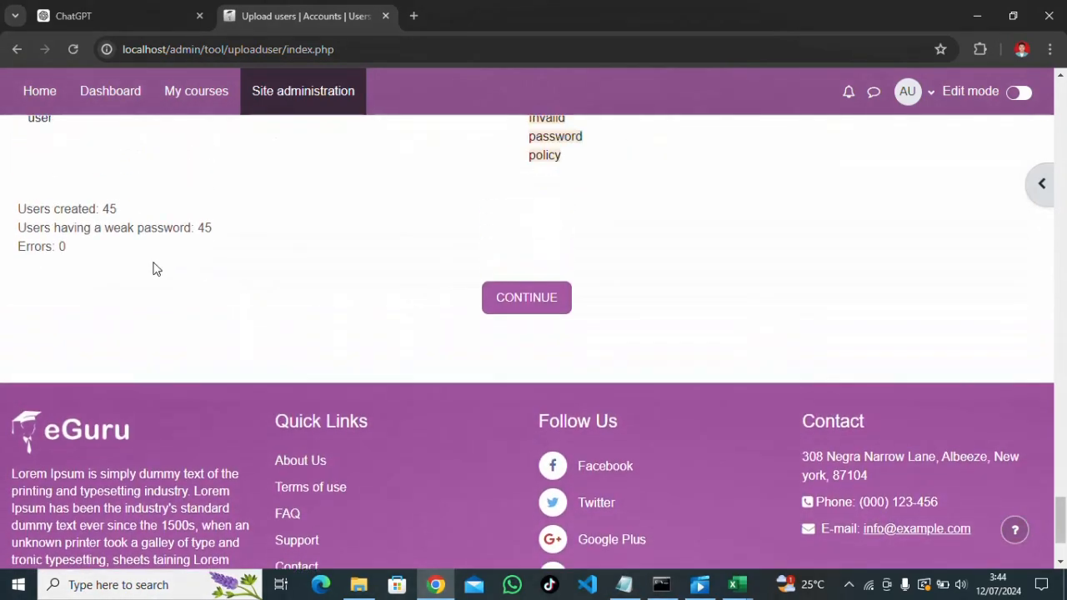
{"action": "scroll", "coordinate": [153, 262], "scroll_direction": "up", "scroll_amount": 2}
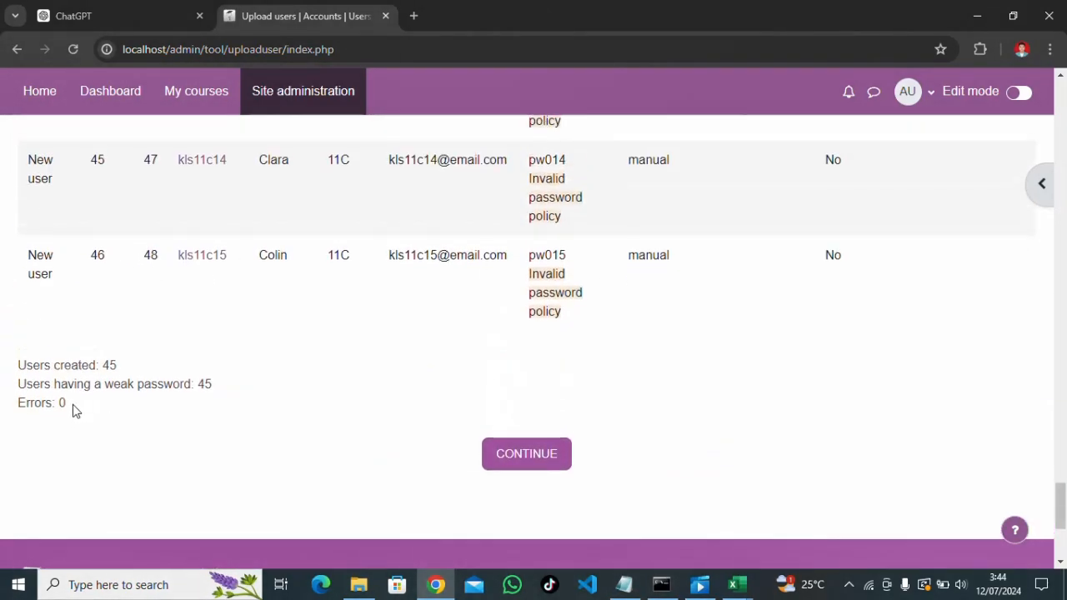
{"action": "left_click_drag", "start_coordinate": [73, 409], "coordinate": [12, 417]}
{"action": "left_click", "coordinate": [80, 410]}
{"action": "left_click", "coordinate": [524, 460]}
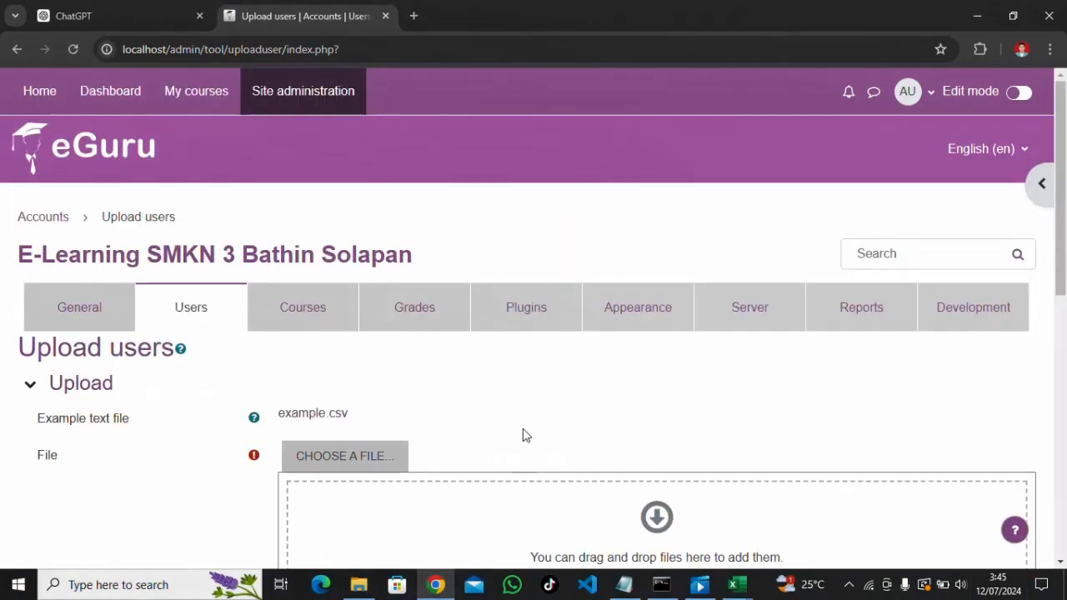
{"action": "scroll", "coordinate": [525, 387], "scroll_direction": "down", "scroll_amount": 7}
{"action": "scroll", "coordinate": [525, 387], "scroll_direction": "up", "scroll_amount": 7}
Open Browse list of users and go to page 2 of the 47 users
{"action": "left_click", "coordinate": [284, 96]}
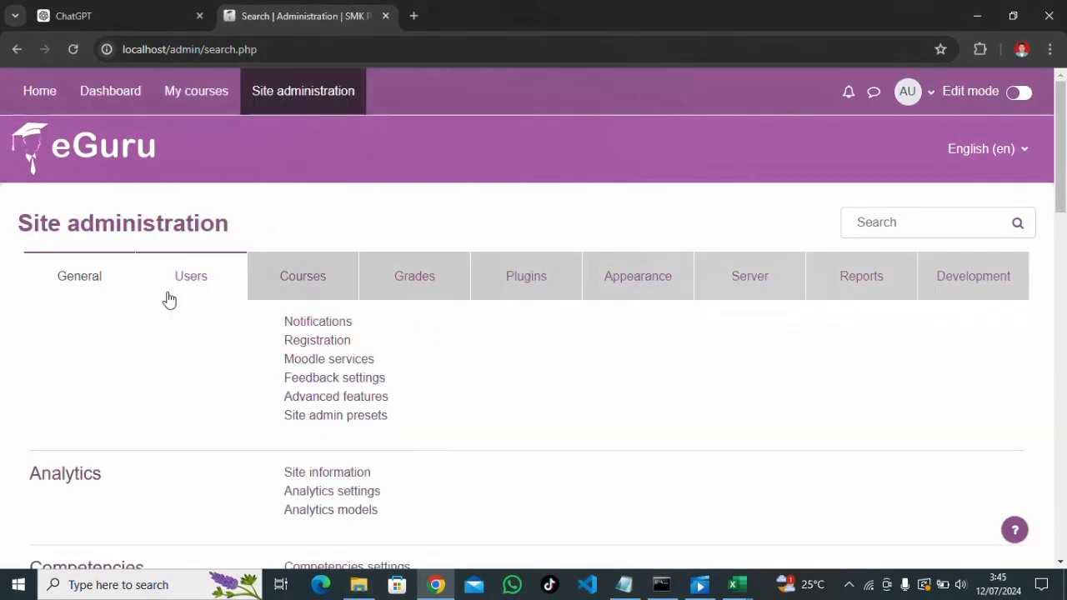
{"action": "left_click", "coordinate": [190, 289]}
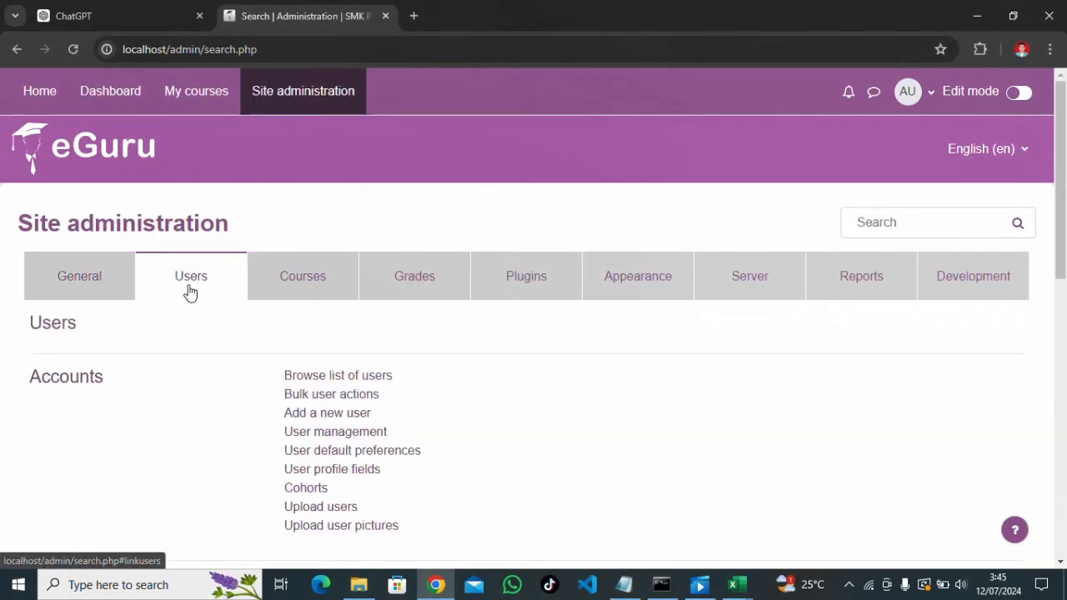
{"action": "left_click", "coordinate": [367, 379]}
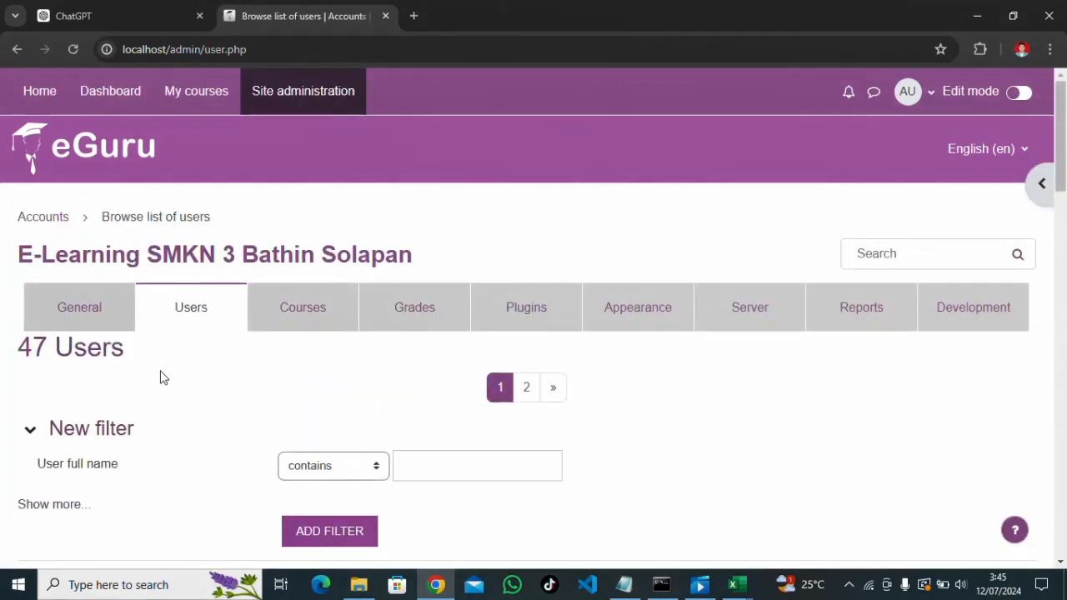
{"action": "scroll", "coordinate": [164, 378], "scroll_direction": "down", "scroll_amount": 5}
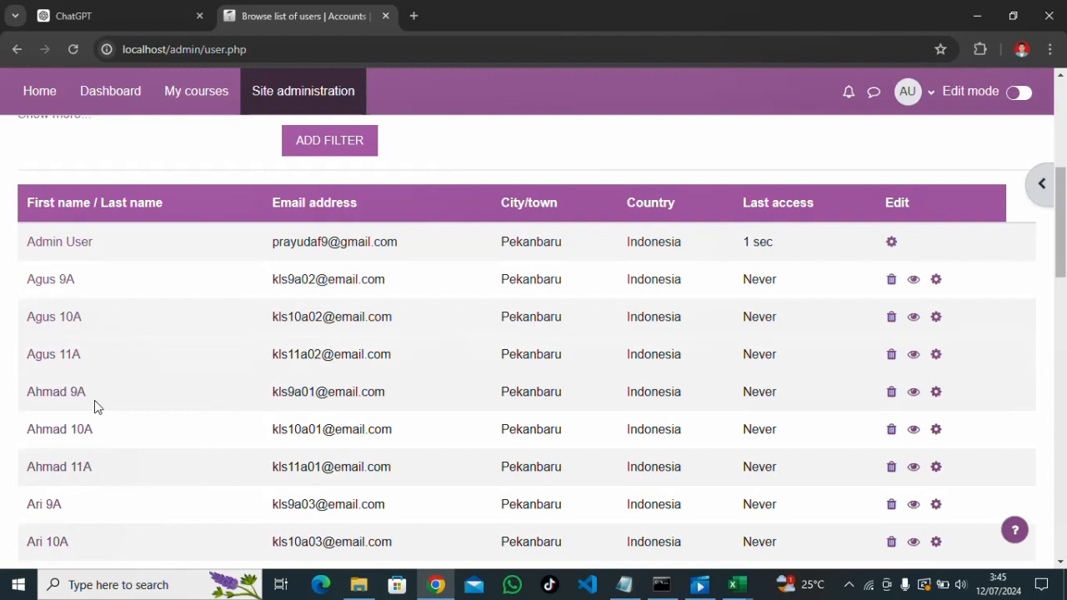
{"action": "scroll", "coordinate": [94, 406], "scroll_direction": "down", "scroll_amount": 10}
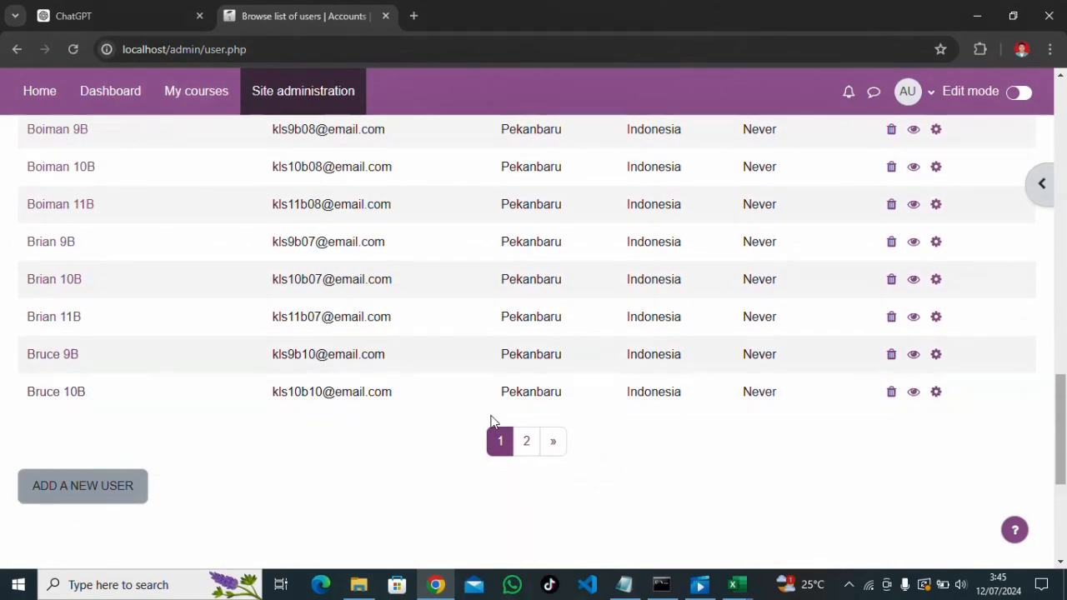
{"action": "left_click", "coordinate": [524, 449]}
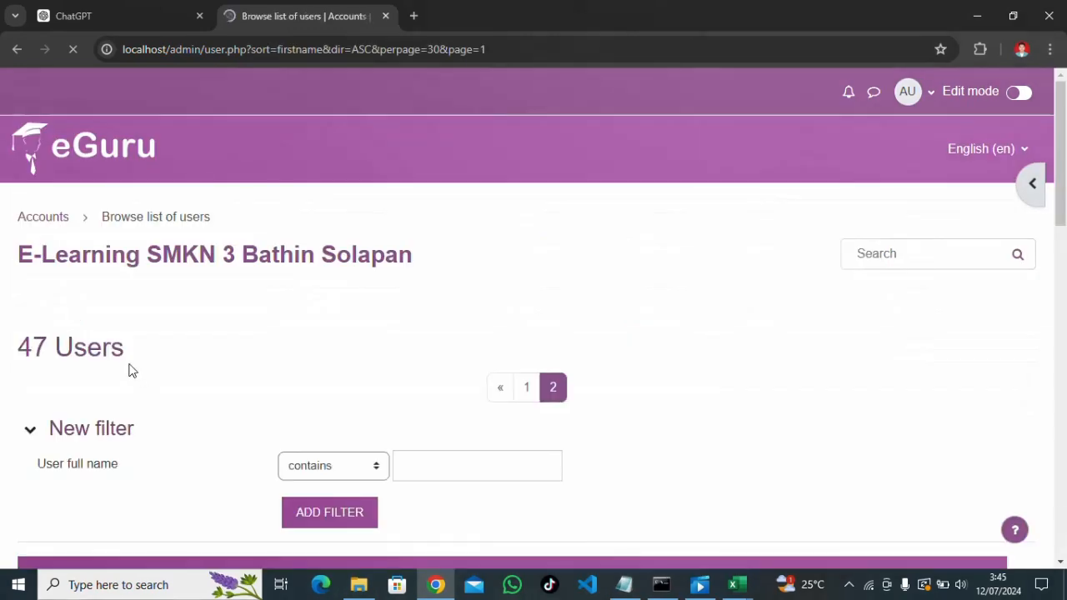
{"action": "scroll", "coordinate": [130, 371], "scroll_direction": "down", "scroll_amount": 10}
{"action": "scroll", "coordinate": [133, 369], "scroll_direction": "up", "scroll_amount": 8}
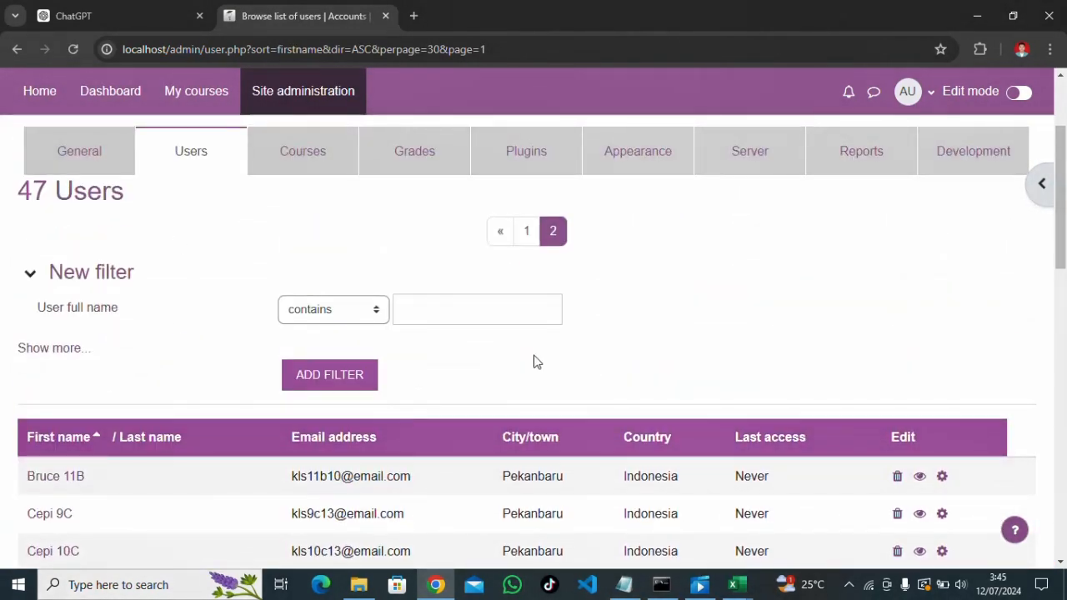
{"action": "mouse_move", "coordinate": [631, 591]}
Check the Notepad to-do list, marking the 'membuat kohor' task, then minimize it
{"action": "left_click", "coordinate": [624, 585]}
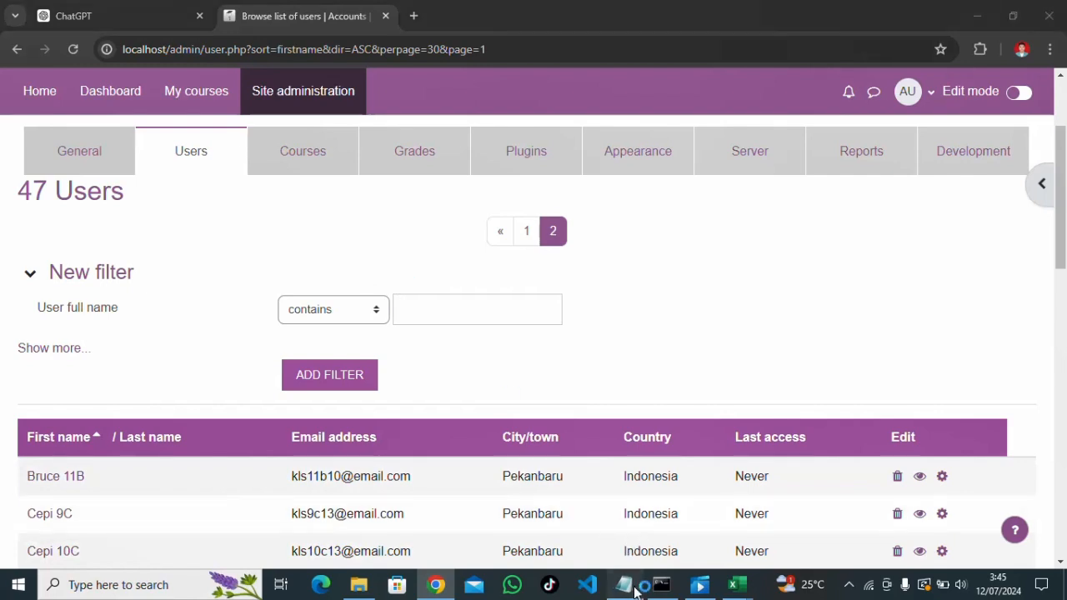
{"action": "left_click_drag", "start_coordinate": [175, 126], "coordinate": [102, 121]}
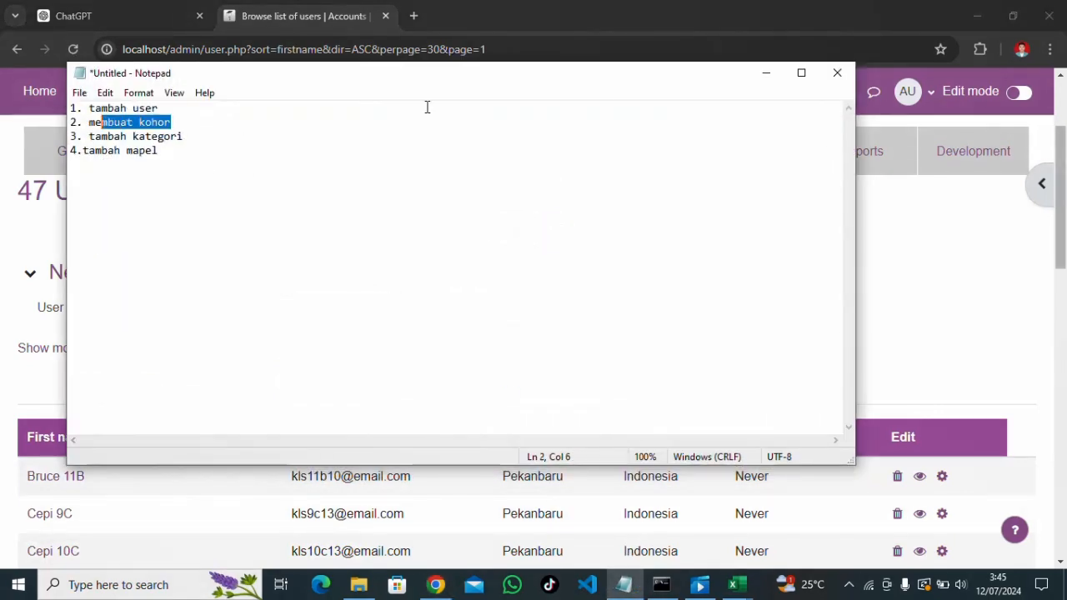
{"action": "left_click", "coordinate": [766, 74]}
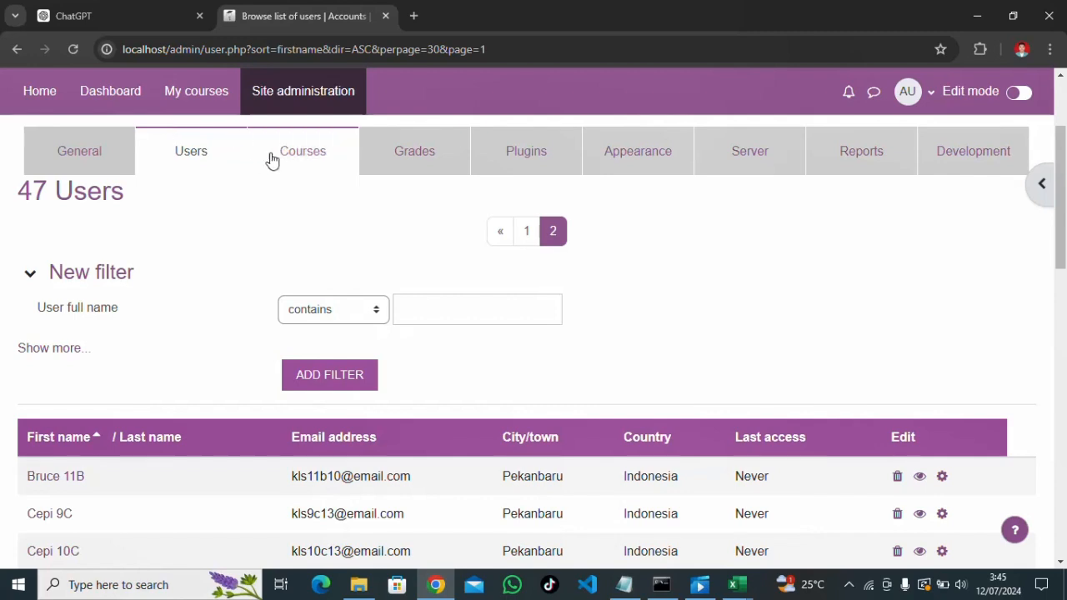
Open the Cohorts page from Site administration > Users
{"action": "left_click", "coordinate": [228, 105]}
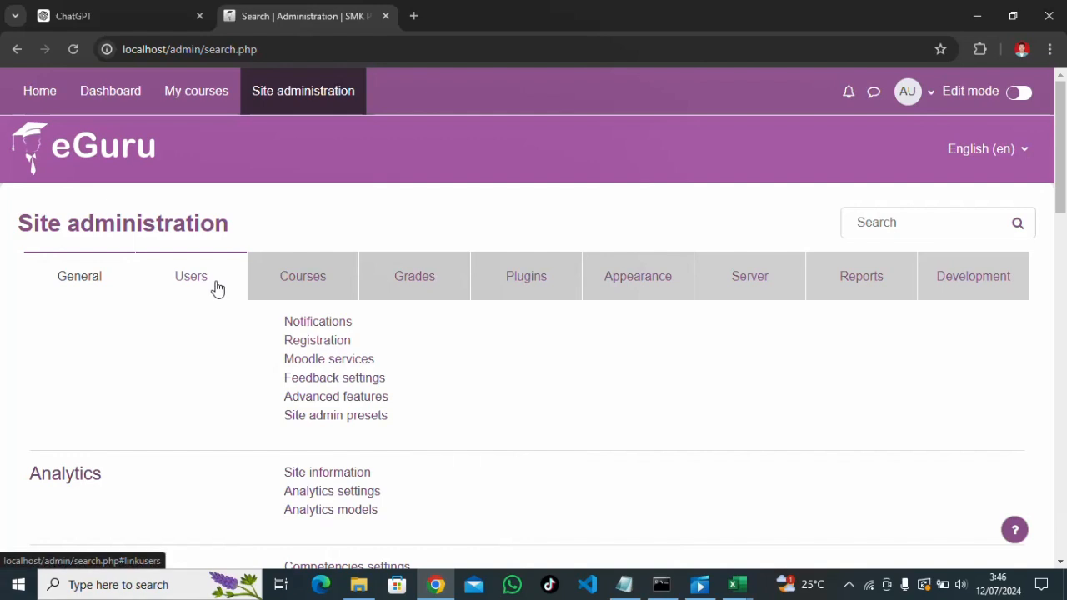
{"action": "left_click", "coordinate": [217, 288]}
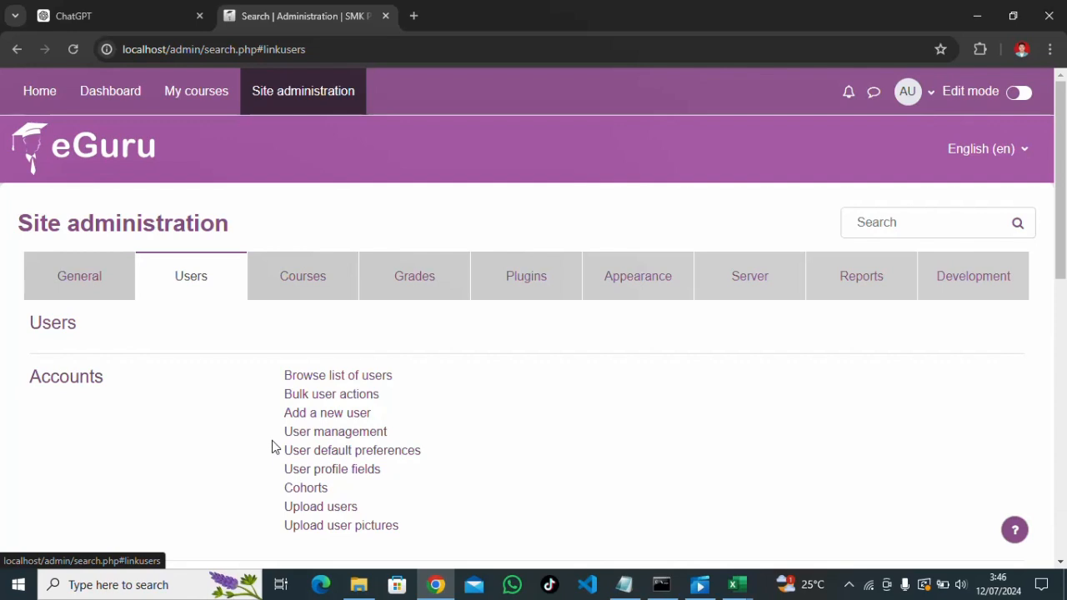
{"action": "scroll", "coordinate": [309, 431], "scroll_direction": "down", "scroll_amount": 1}
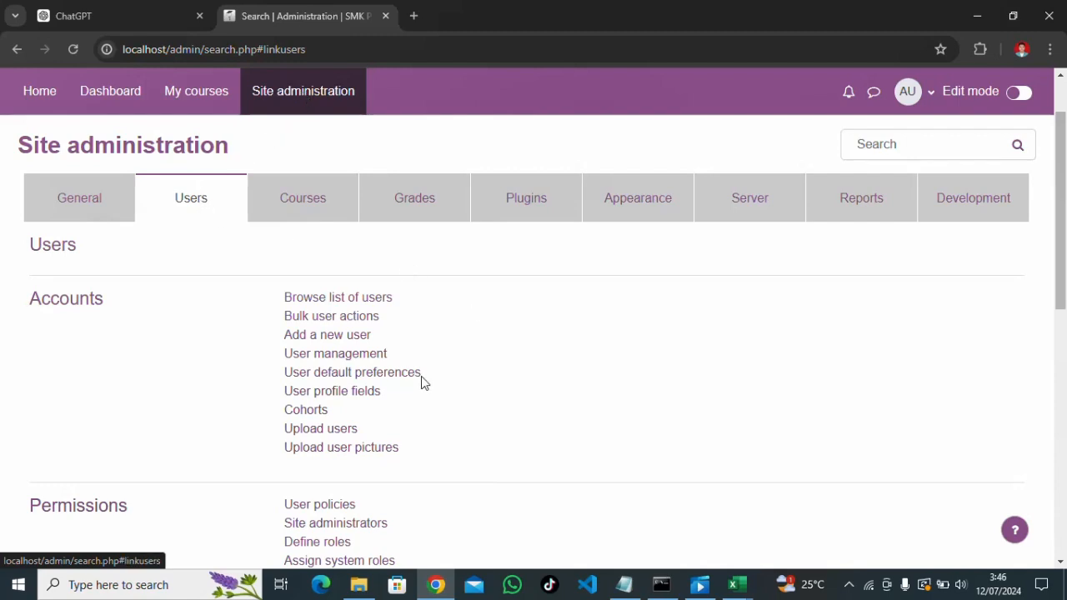
{"action": "left_click", "coordinate": [313, 416]}
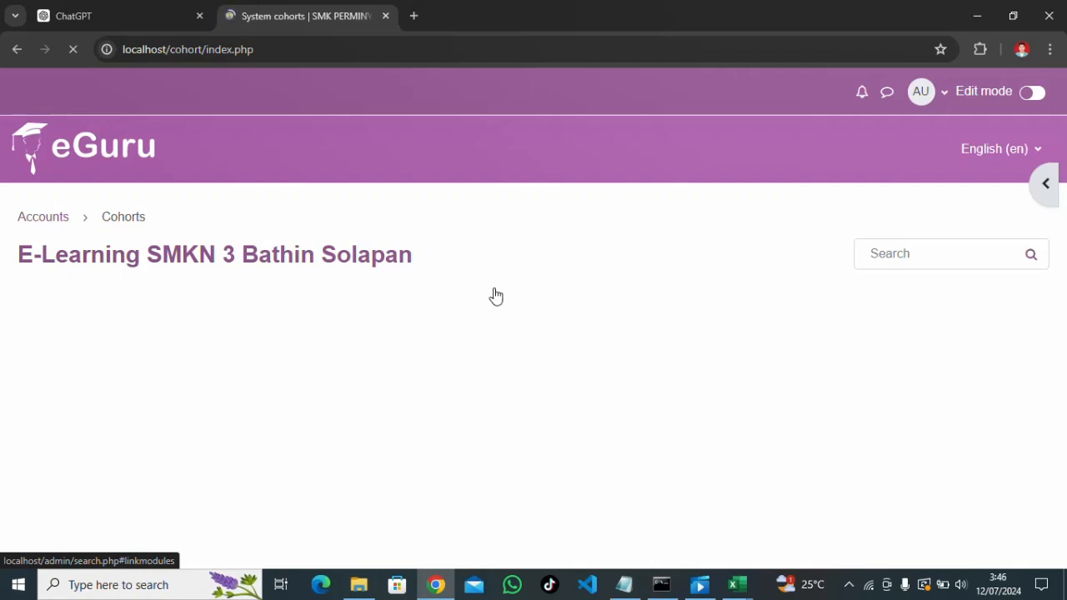
Add system cohorts 9A, 9B and 9C
{"action": "scroll", "coordinate": [495, 296], "scroll_direction": "down", "scroll_amount": 1}
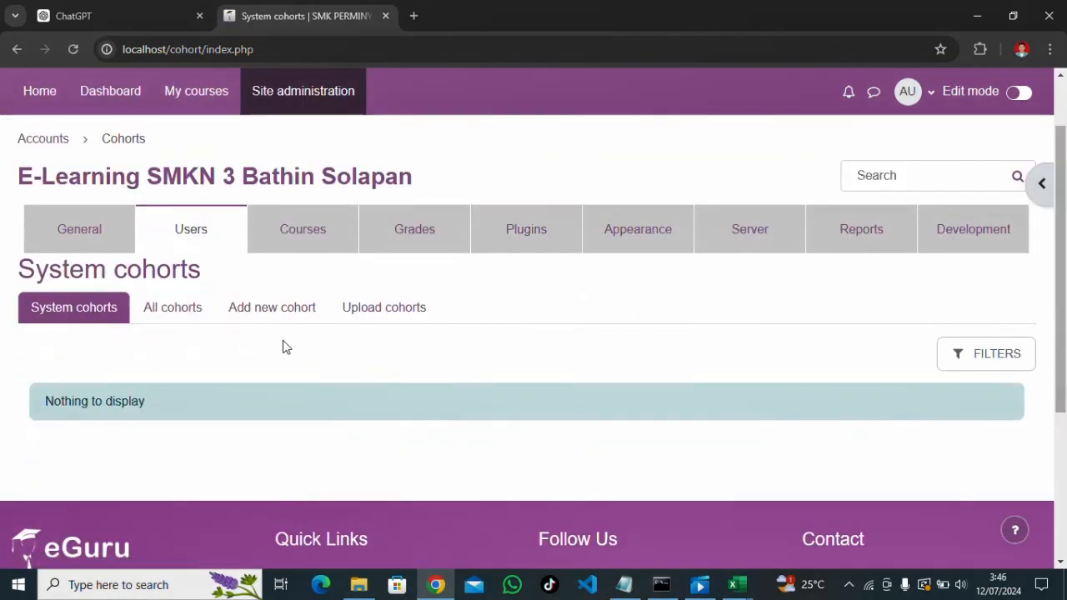
{"action": "left_click", "coordinate": [255, 308]}
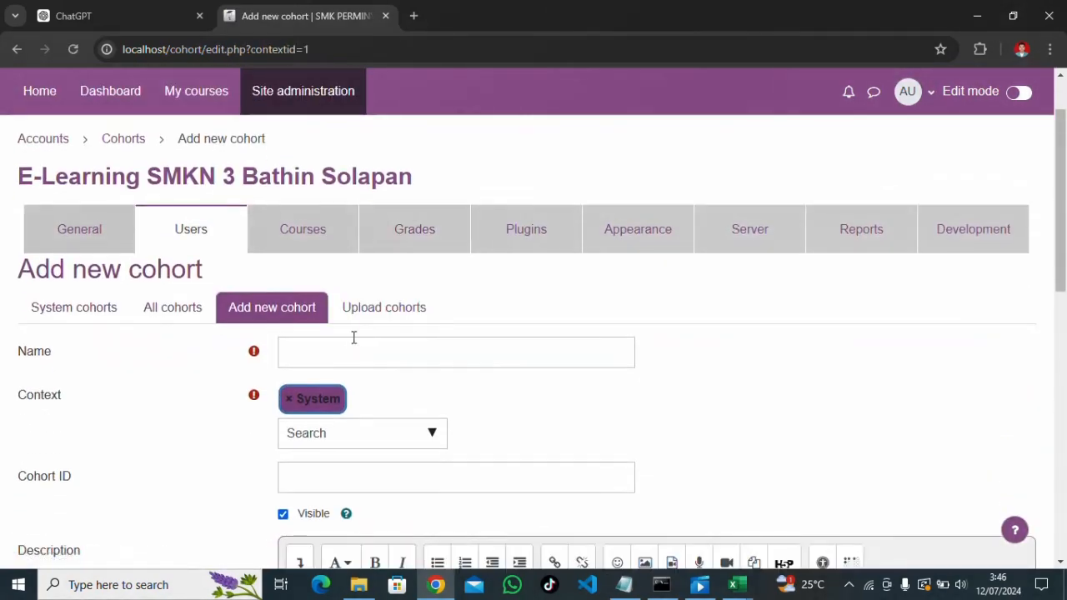
{"action": "left_click", "coordinate": [330, 358]}
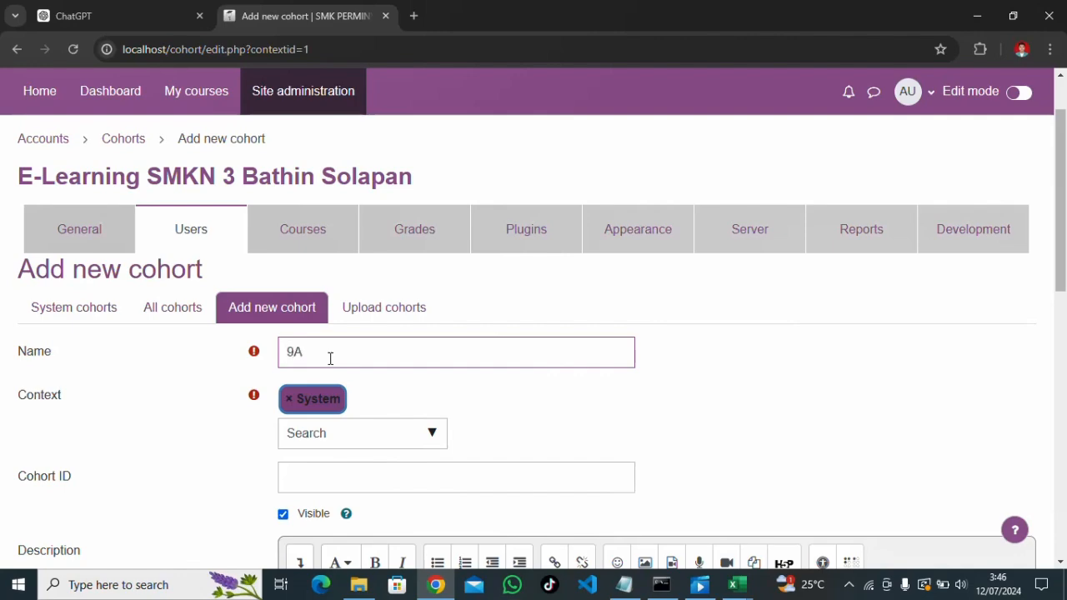
{"action": "key", "text": "Return"}
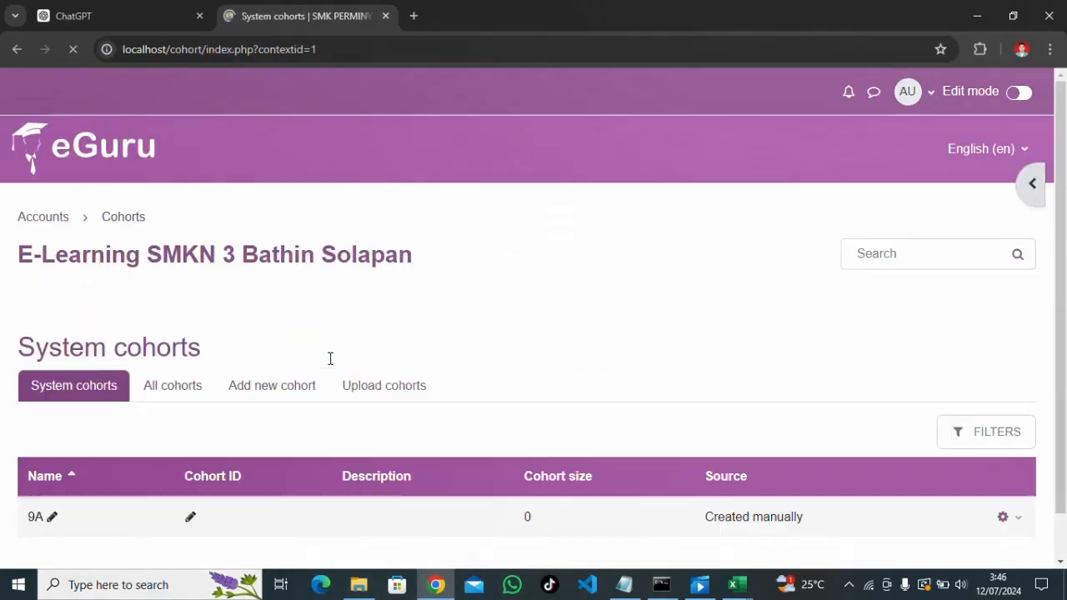
{"action": "scroll", "coordinate": [75, 225], "scroll_direction": "down", "scroll_amount": 4}
{"action": "scroll", "coordinate": [75, 222], "scroll_direction": "up", "scroll_amount": 1}
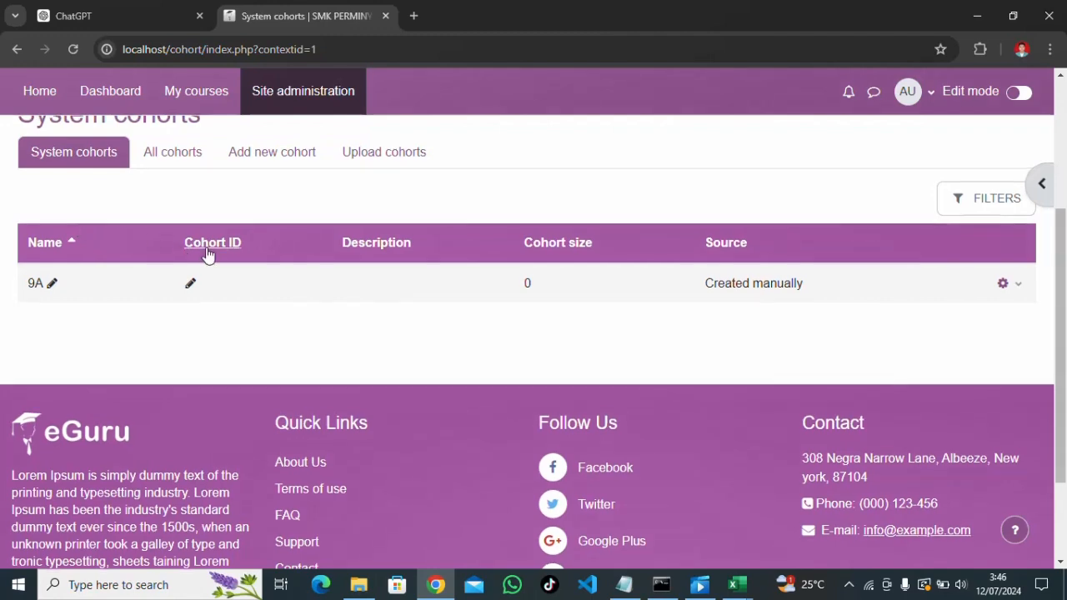
{"action": "scroll", "coordinate": [208, 250], "scroll_direction": "up", "scroll_amount": 1}
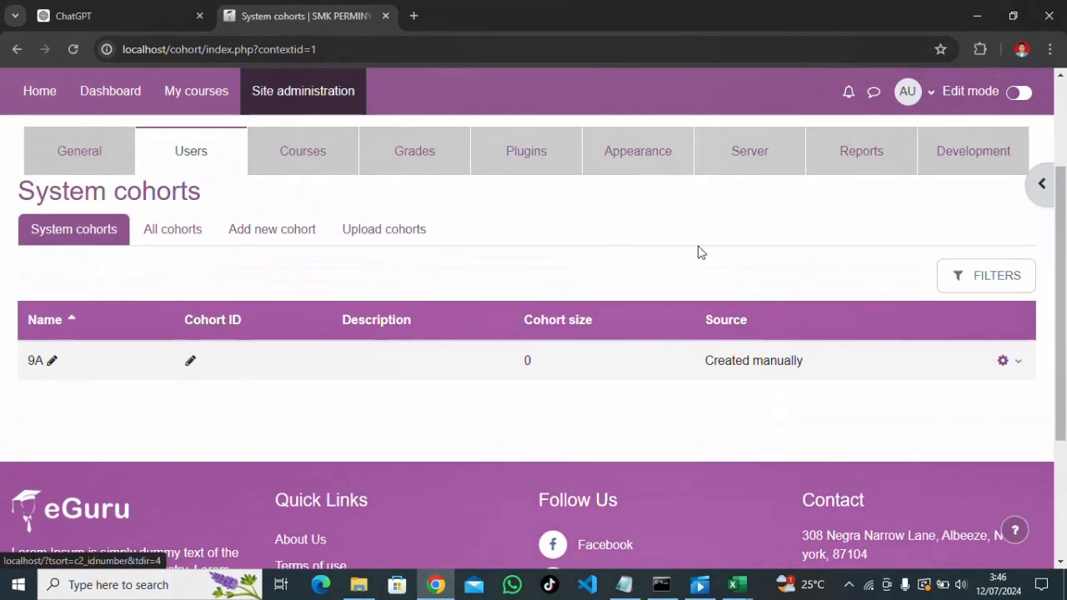
{"action": "left_click", "coordinate": [259, 240]}
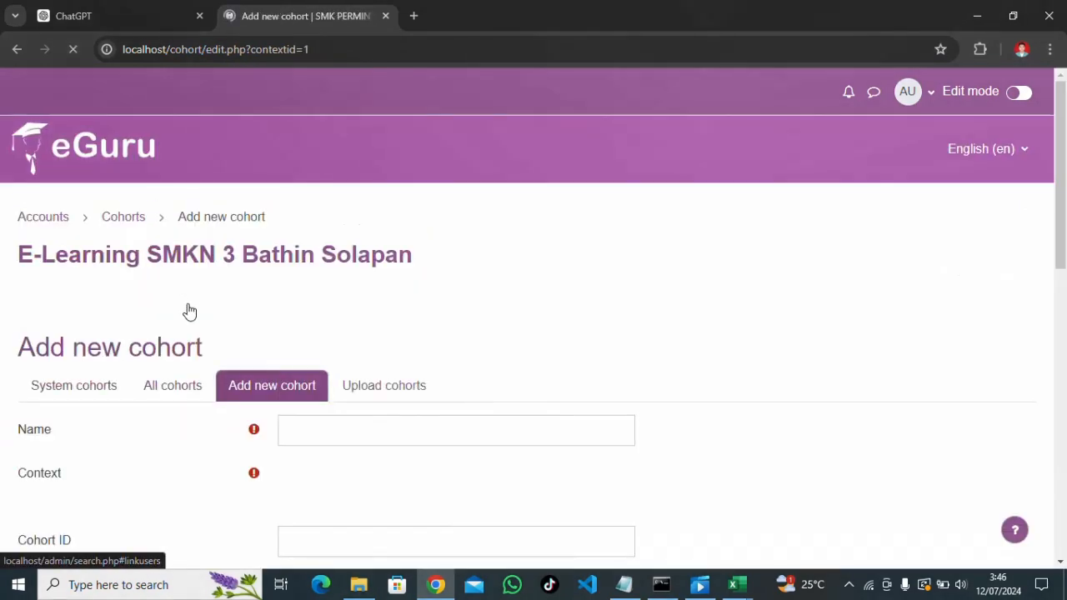
{"action": "left_click", "coordinate": [320, 420]}
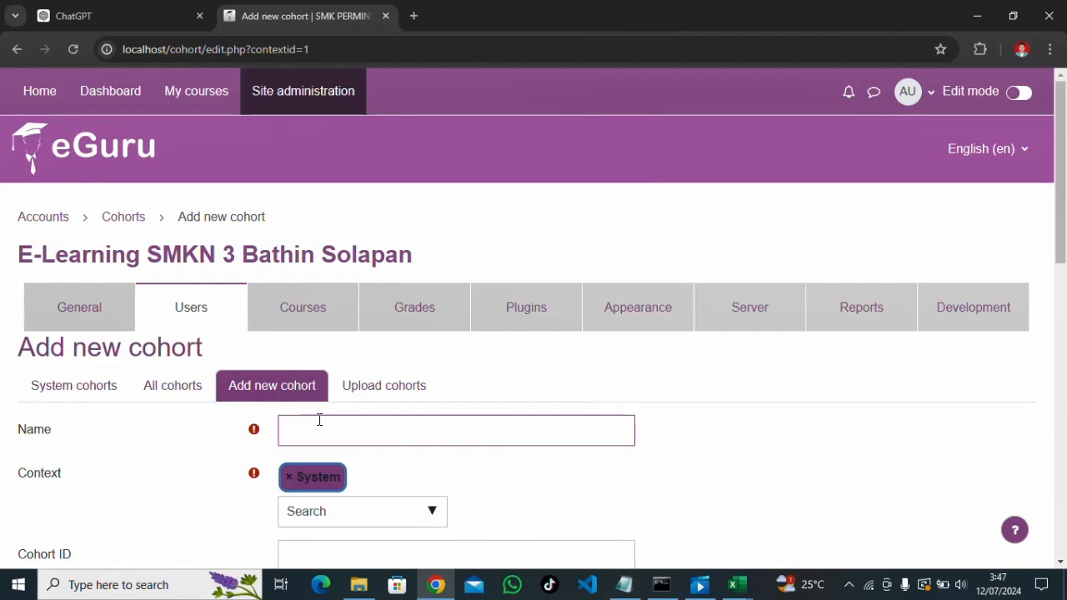
{"action": "type", "text": "9B"}
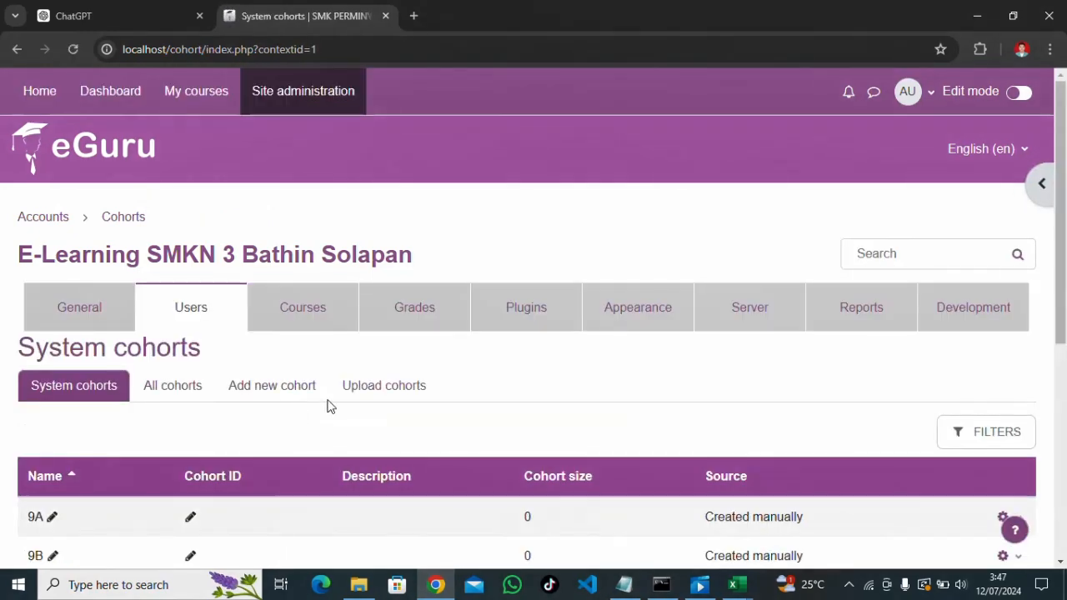
{"action": "left_click", "coordinate": [297, 390]}
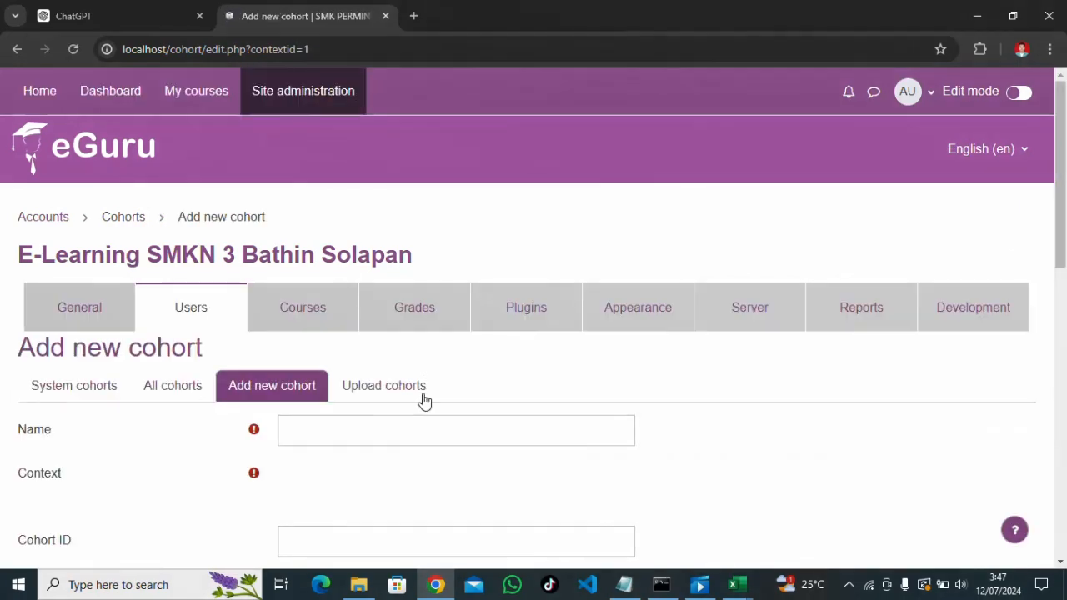
{"action": "left_click", "coordinate": [417, 419]}
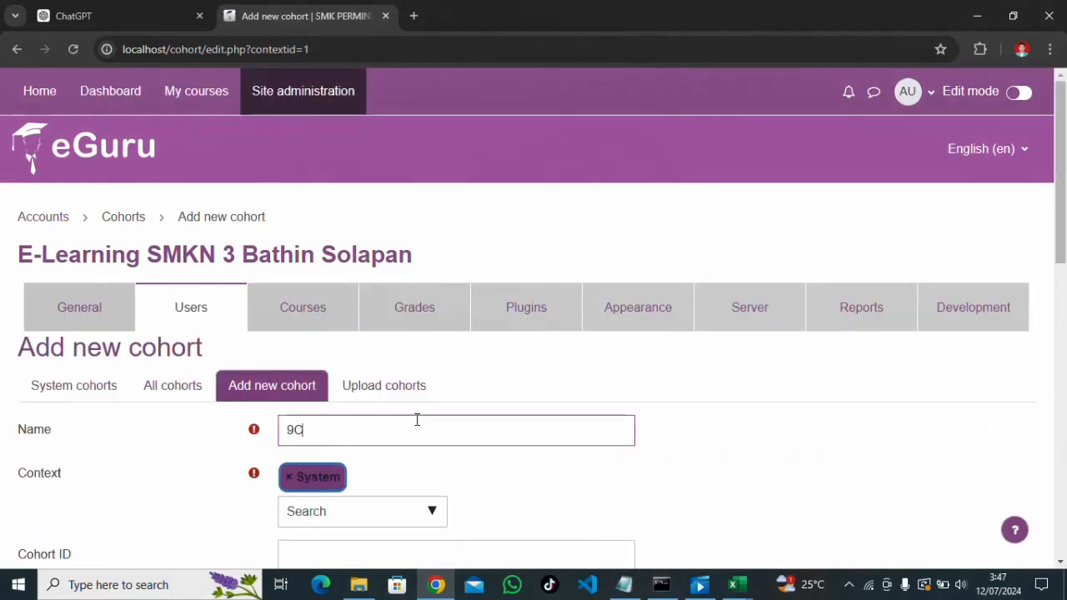
{"action": "type", "text": "9C"}
{"action": "key", "text": "Return"}
Add cohorts 10A and 10B, and enter 10C as the next cohort's name
{"action": "scroll", "coordinate": [2, 309], "scroll_direction": "down", "scroll_amount": 2}
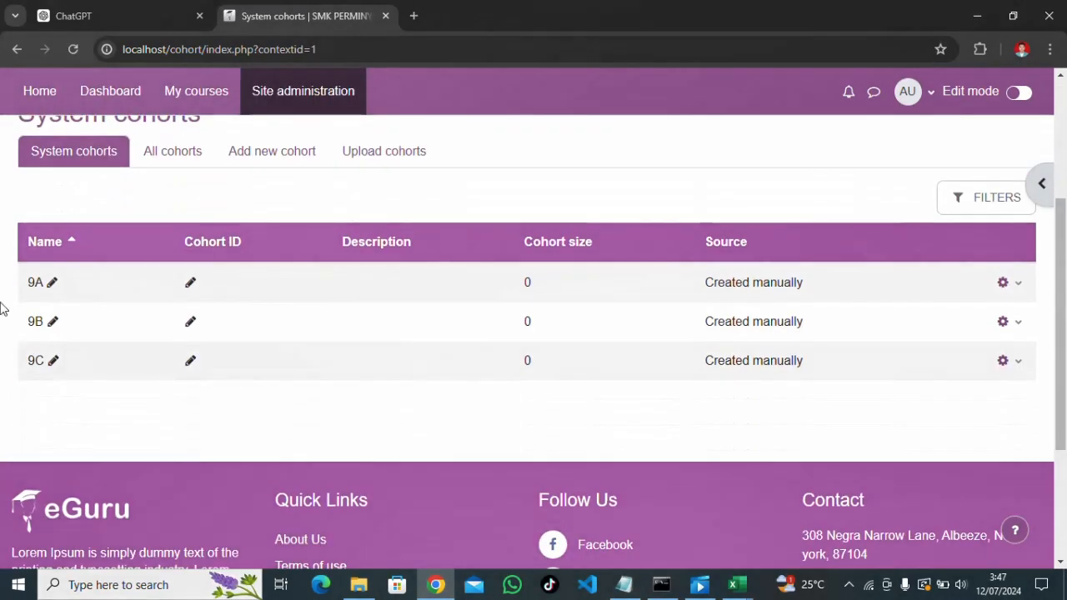
{"action": "scroll", "coordinate": [66, 302], "scroll_direction": "up", "scroll_amount": 2}
{"action": "left_click", "coordinate": [280, 317]}
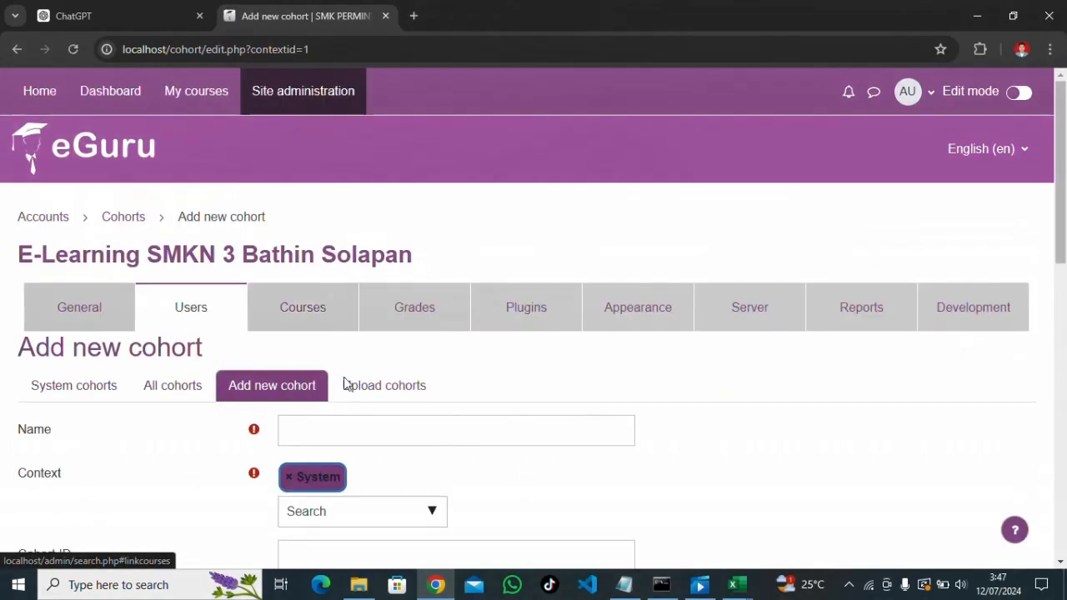
{"action": "left_click", "coordinate": [358, 424]}
{"action": "type", "text": "10"}
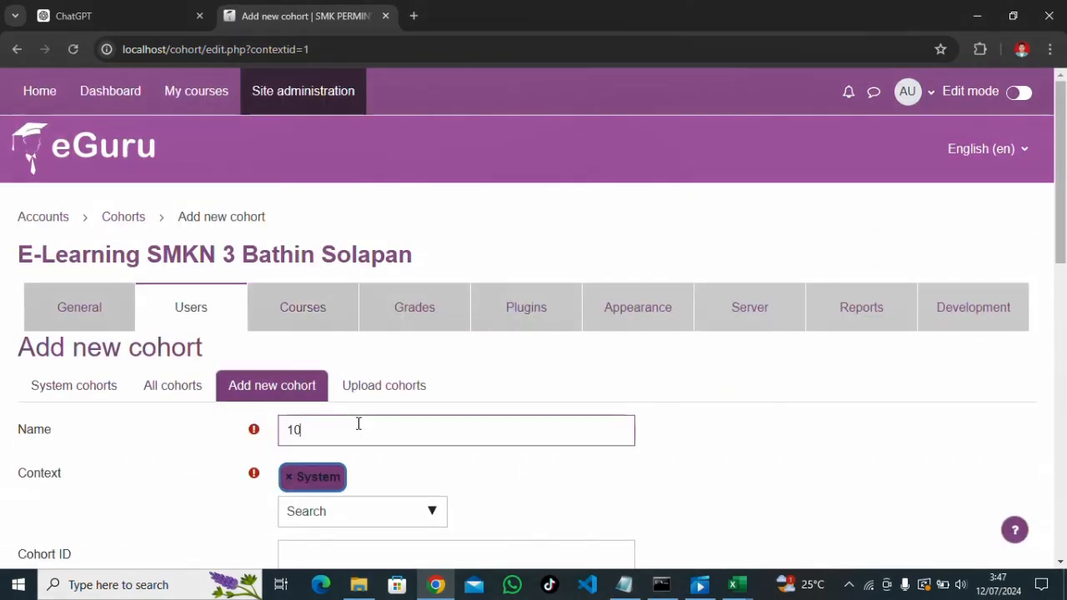
{"action": "type", "text": "A"}
{"action": "key", "text": "Return"}
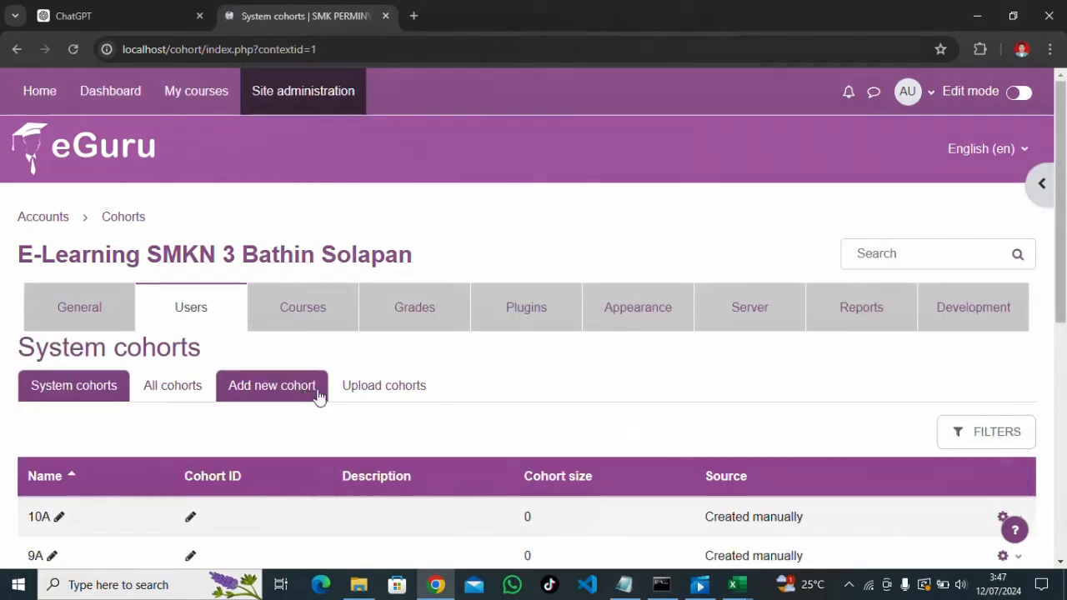
{"action": "left_click", "coordinate": [309, 397]}
{"action": "left_click", "coordinate": [324, 424]}
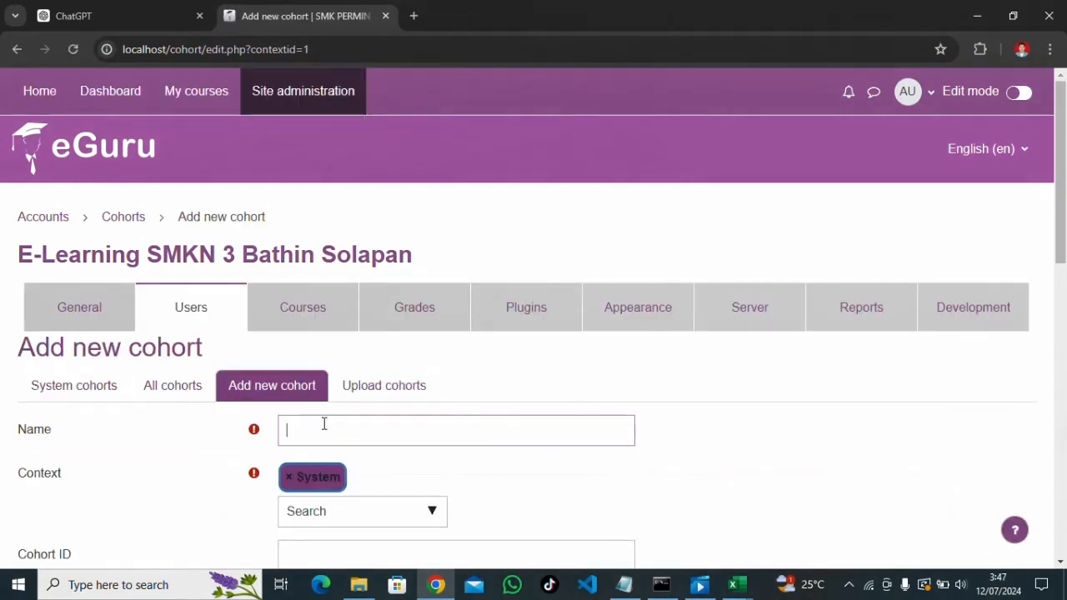
{"action": "key", "text": "Return"}
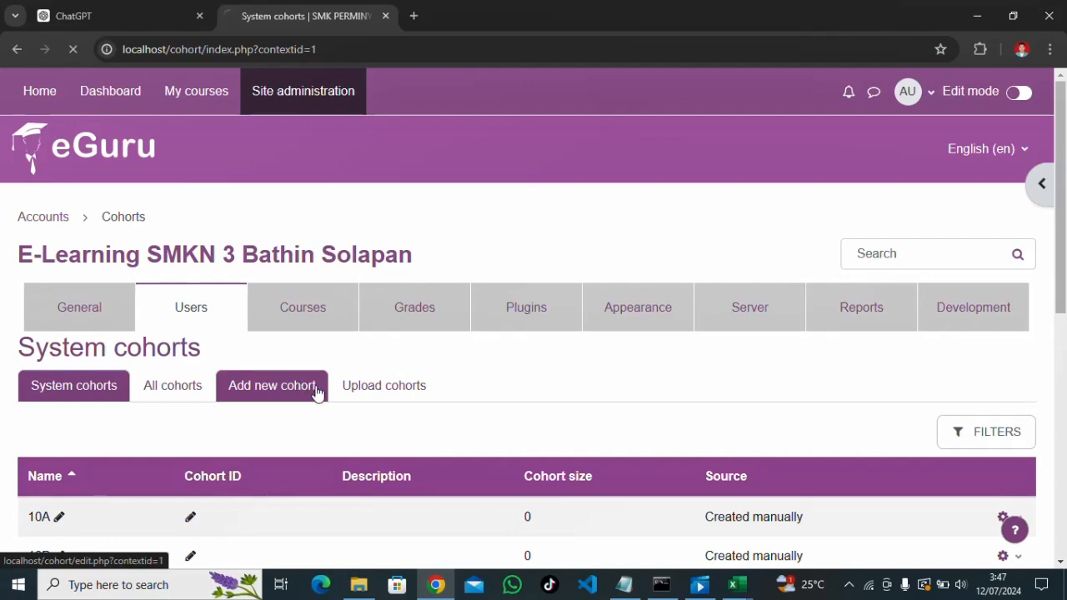
{"action": "left_click", "coordinate": [318, 393]}
{"action": "left_click", "coordinate": [331, 425]}
{"action": "type", "text": "10"}
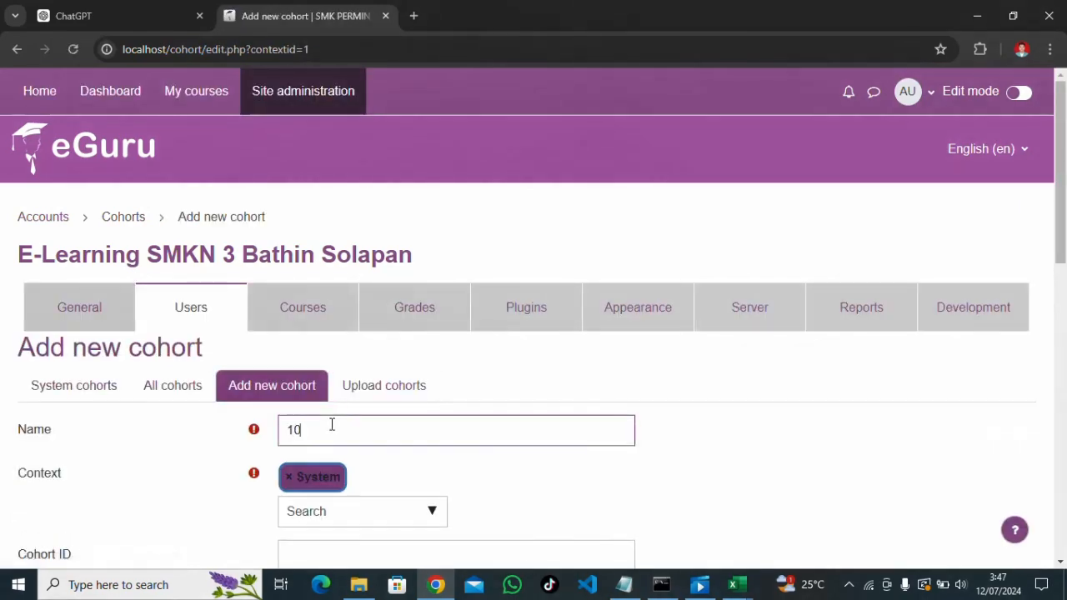
{"action": "type", "text": "C"}
Add cohorts 11A, 11B and 11C, saving each with Enter
{"action": "scroll", "coordinate": [340, 429], "scroll_direction": "down", "scroll_amount": 5}
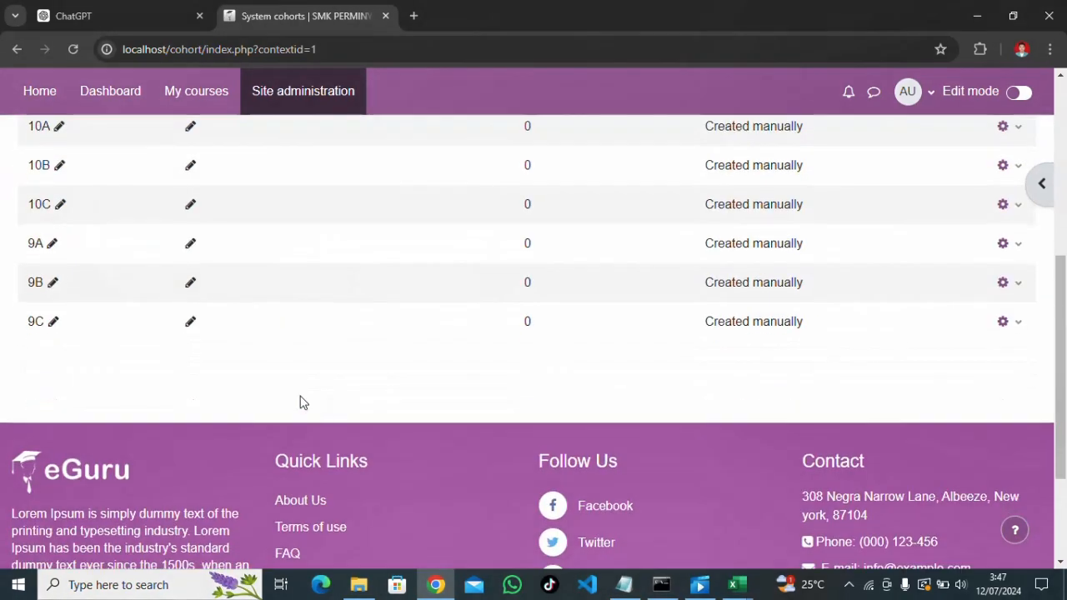
{"action": "scroll", "coordinate": [234, 284], "scroll_direction": "up", "scroll_amount": 4}
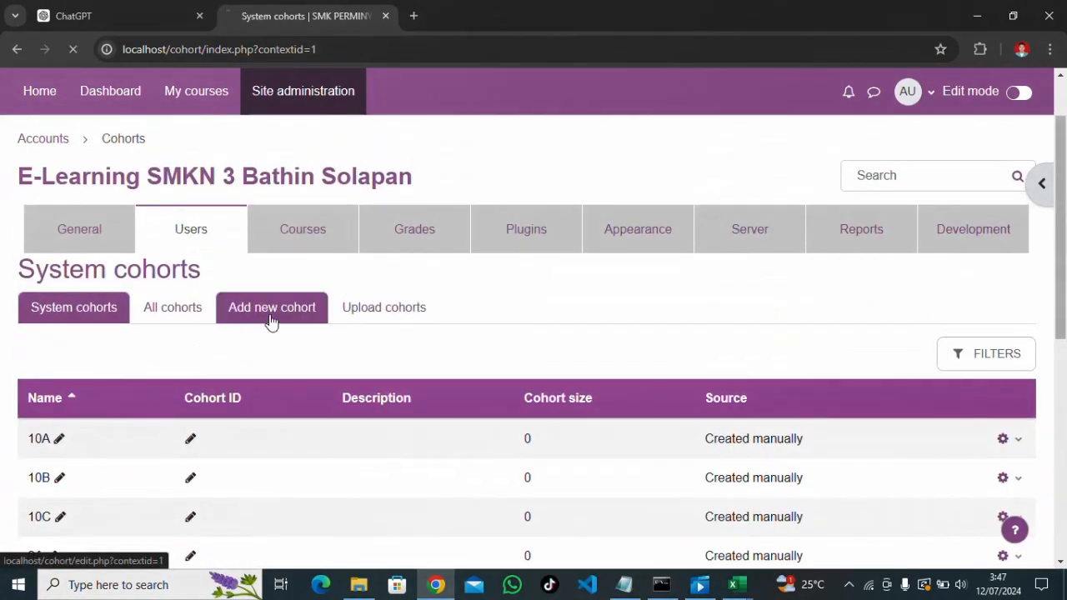
{"action": "left_click", "coordinate": [279, 319]}
{"action": "left_click", "coordinate": [322, 424]}
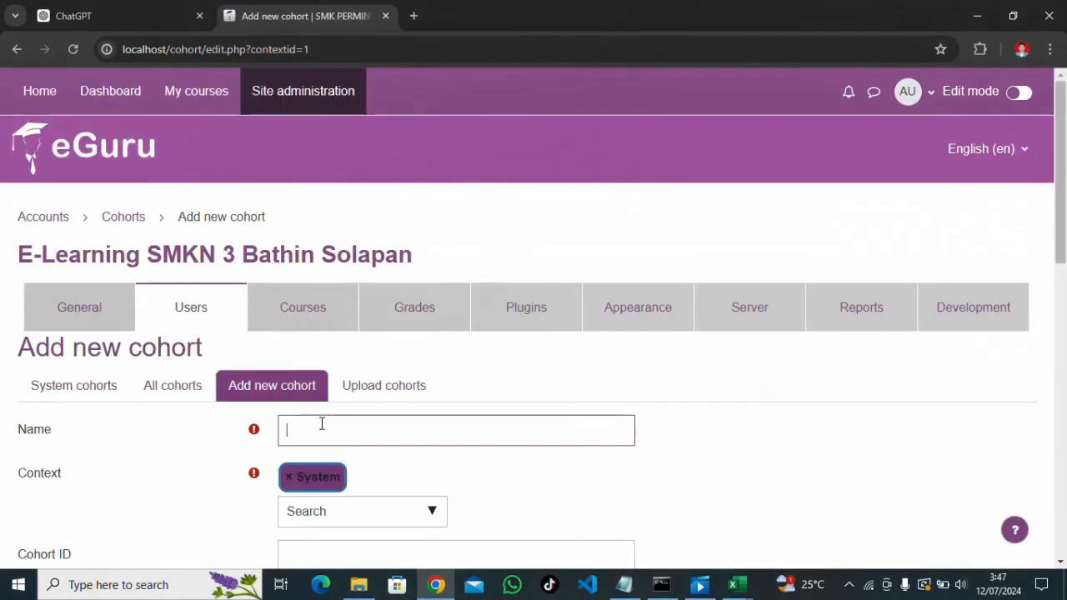
{"action": "key", "text": "Return"}
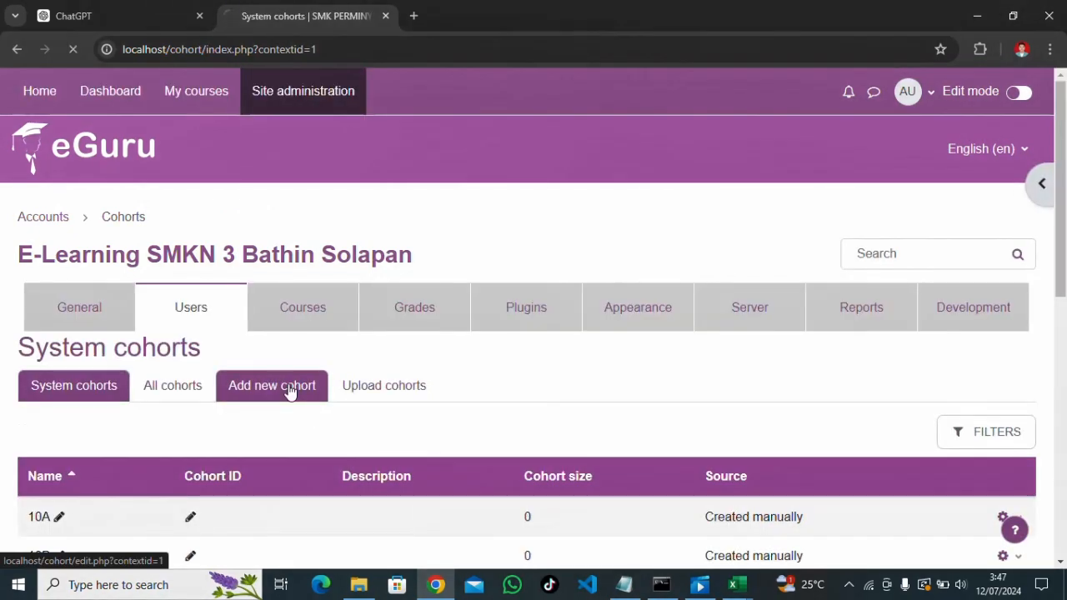
{"action": "left_click", "coordinate": [289, 390]}
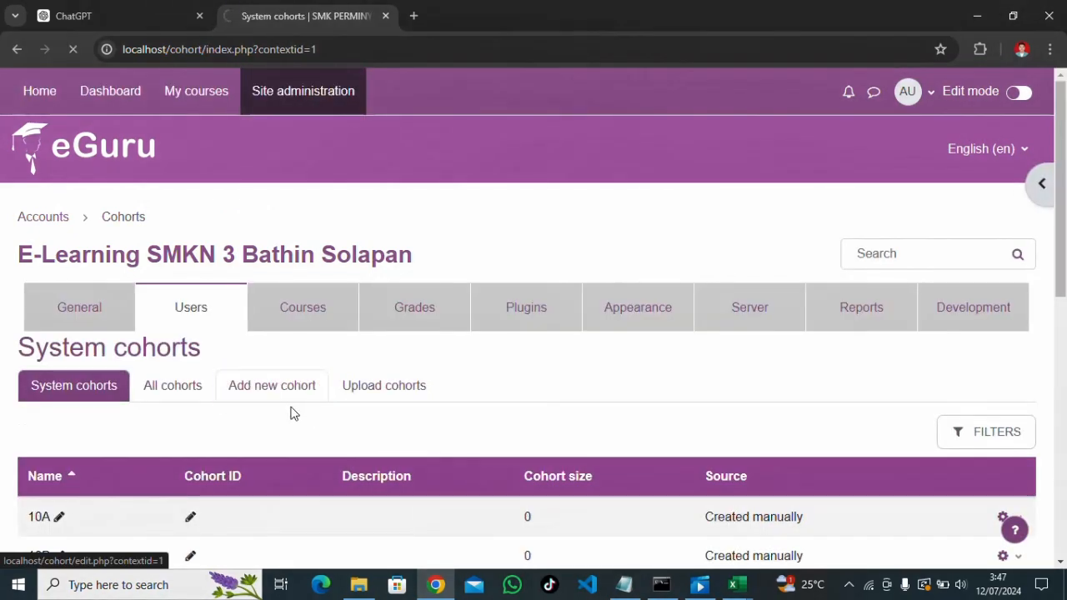
{"action": "left_click", "coordinate": [309, 421]}
{"action": "type", "text": "1"}
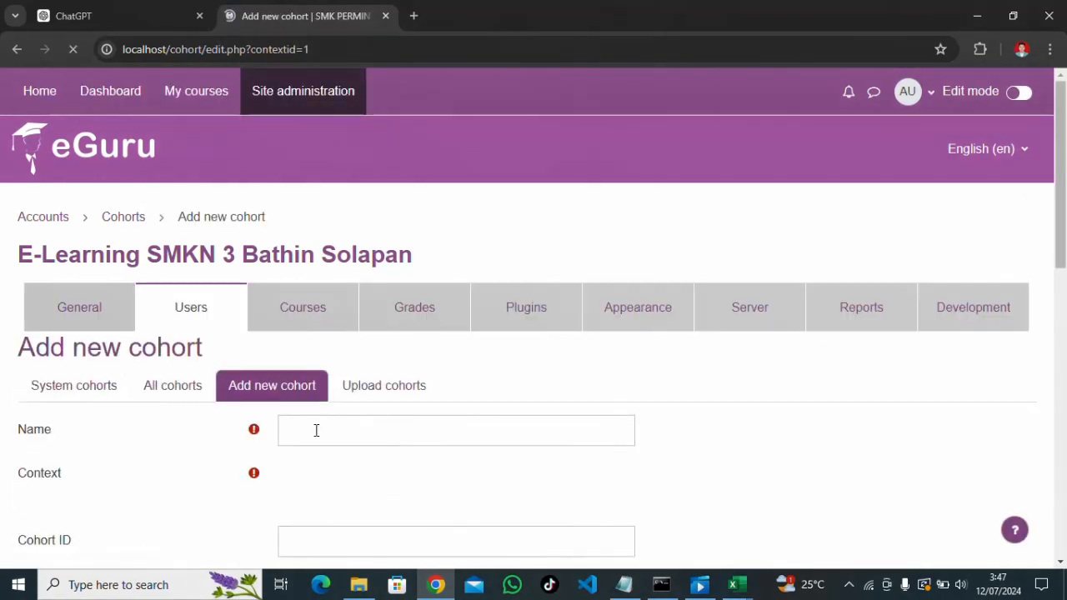
{"action": "left_click", "coordinate": [316, 431]}
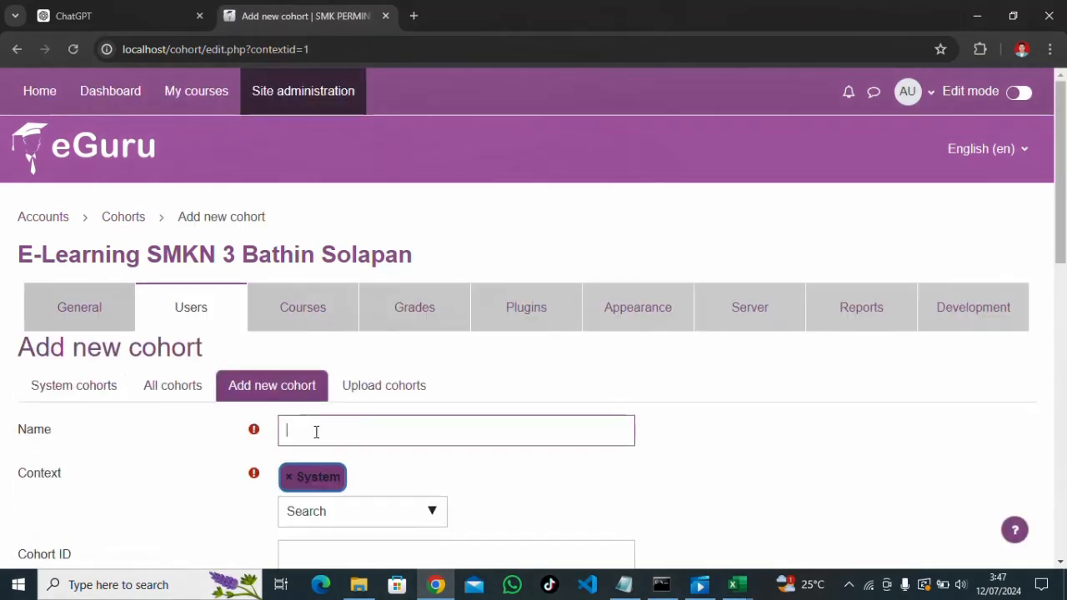
{"action": "type", "text": "11"}
Scroll through the system cohorts list to check all nine cohorts
{"action": "scroll", "coordinate": [324, 434], "scroll_direction": "down", "scroll_amount": 4}
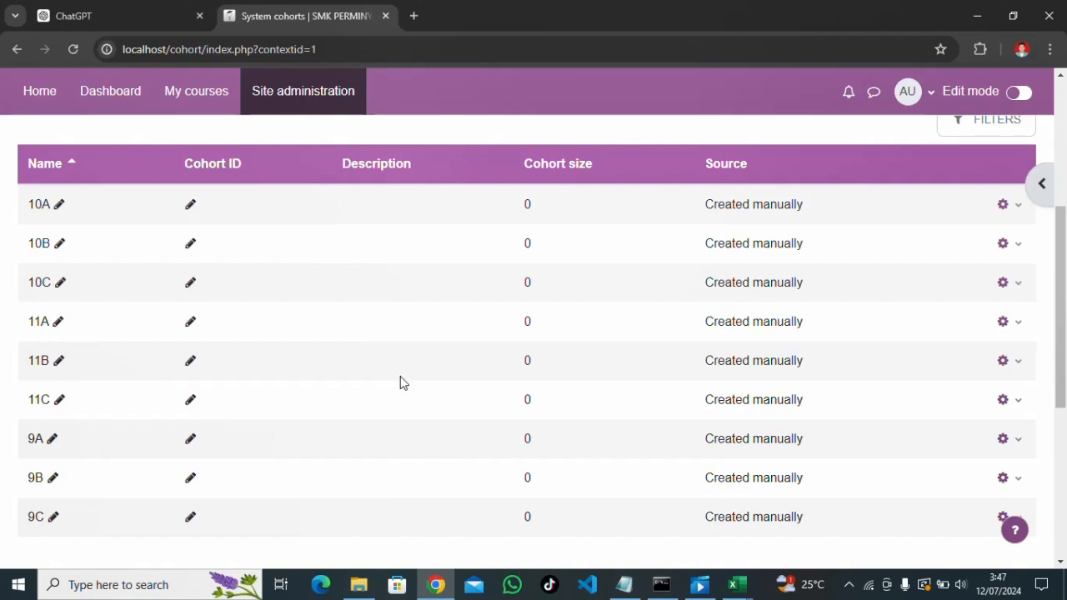
{"action": "scroll", "coordinate": [408, 381], "scroll_direction": "down", "scroll_amount": 1}
{"action": "scroll", "coordinate": [434, 367], "scroll_direction": "up", "scroll_amount": 1}
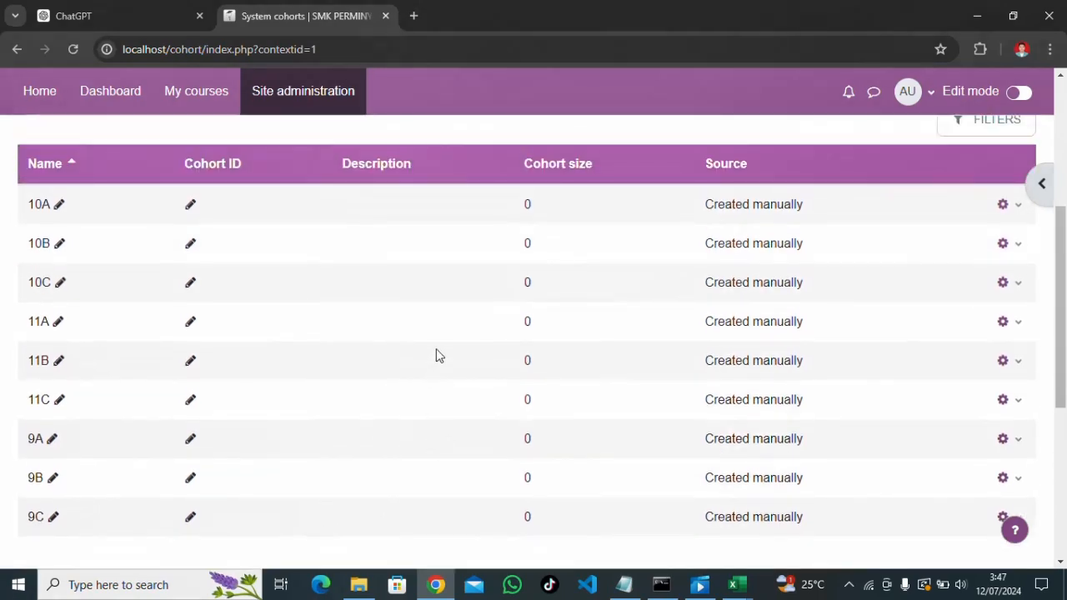
{"action": "scroll", "coordinate": [376, 456], "scroll_direction": "down", "scroll_amount": 2}
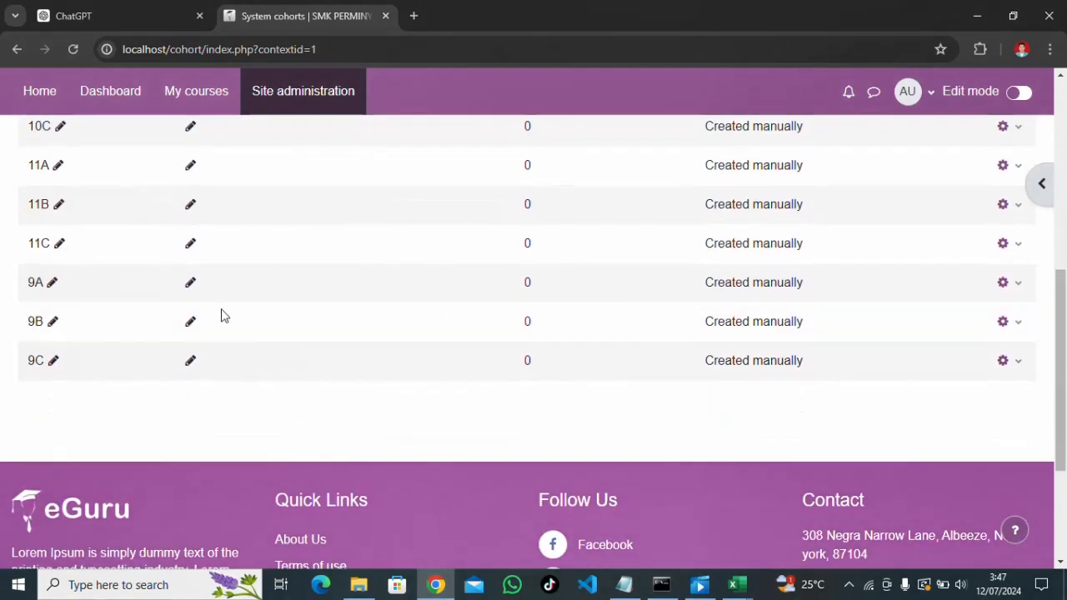
{"action": "scroll", "coordinate": [676, 289], "scroll_direction": "up", "scroll_amount": 5}
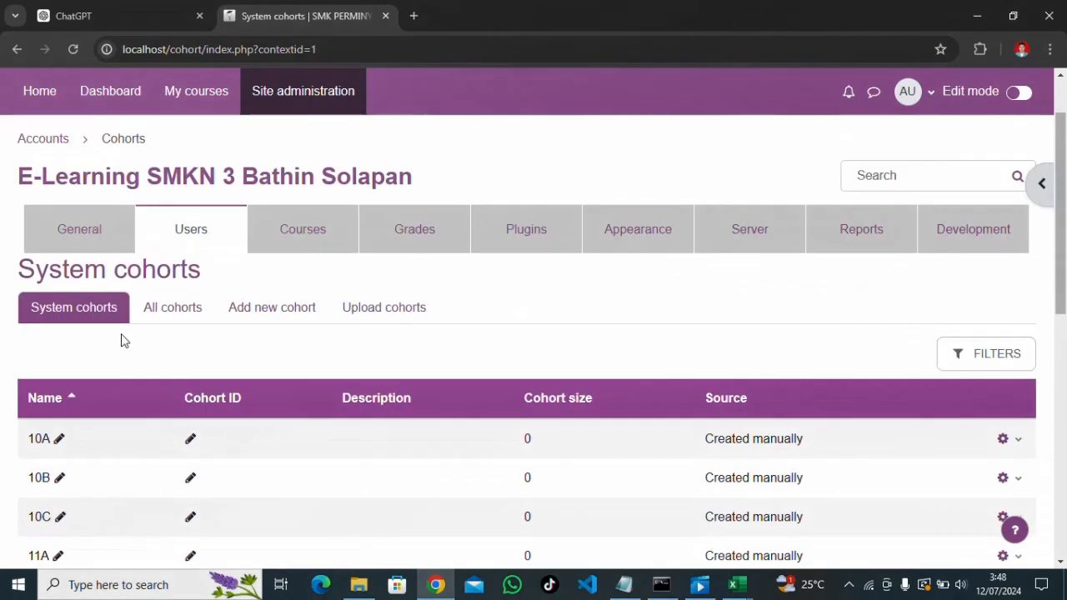
{"action": "scroll", "coordinate": [150, 341], "scroll_direction": "down", "scroll_amount": 3}
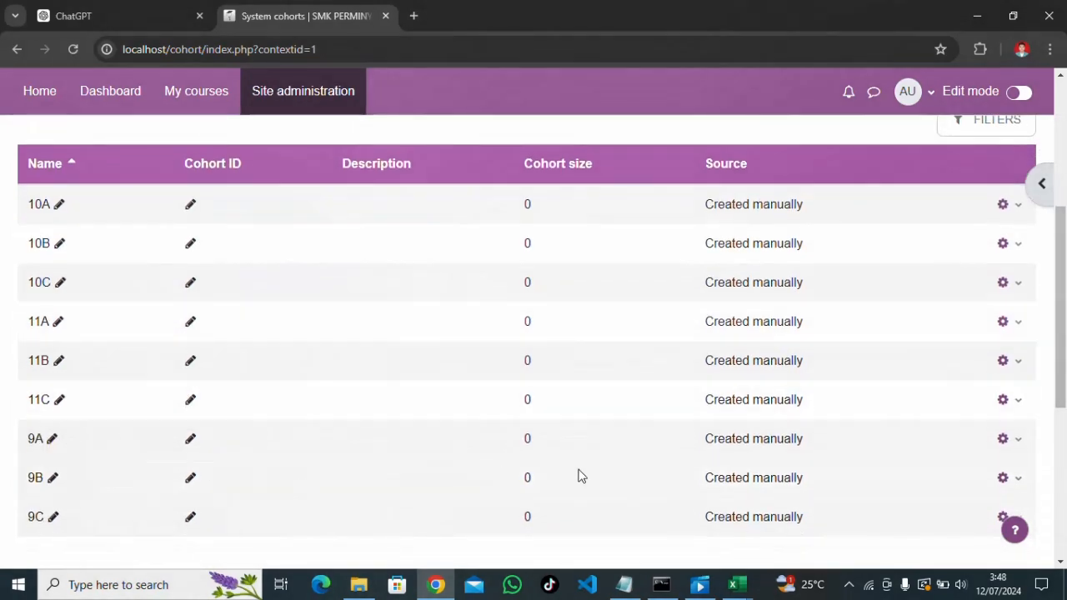
Open the member assignment page for cohort 9A
{"action": "left_click", "coordinate": [1020, 448]}
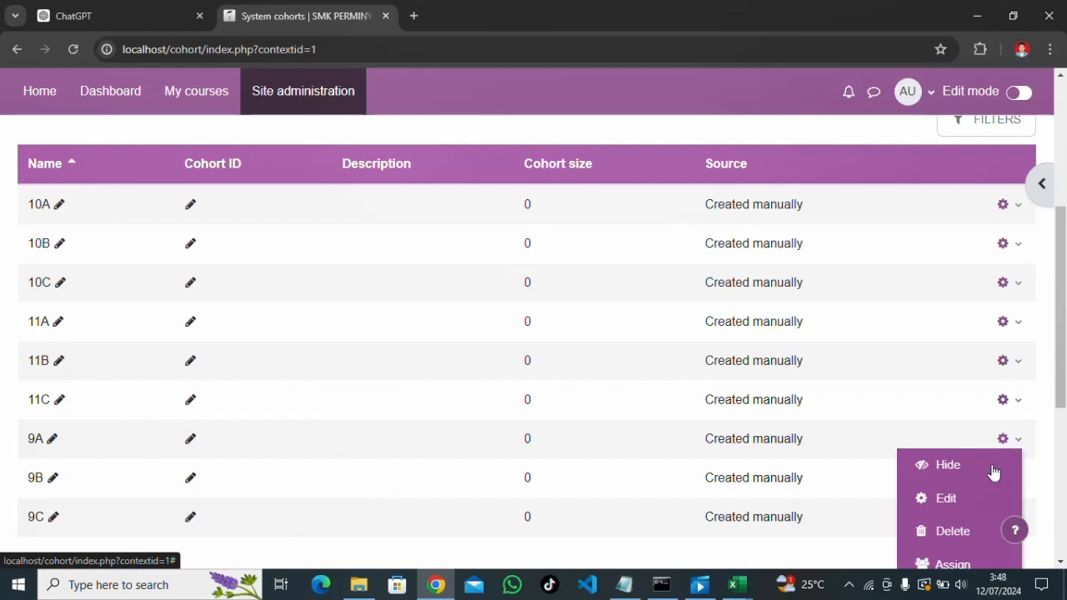
{"action": "scroll", "coordinate": [967, 550], "scroll_direction": "down", "scroll_amount": 1}
{"action": "scroll", "coordinate": [967, 550], "scroll_direction": "down", "scroll_amount": 1}
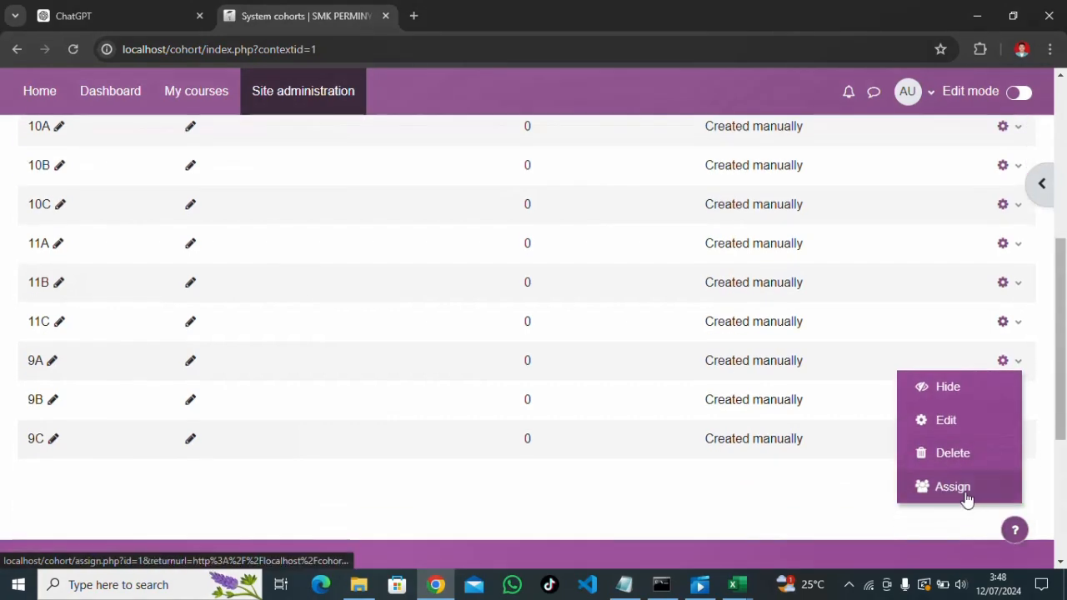
{"action": "left_click", "coordinate": [964, 493]}
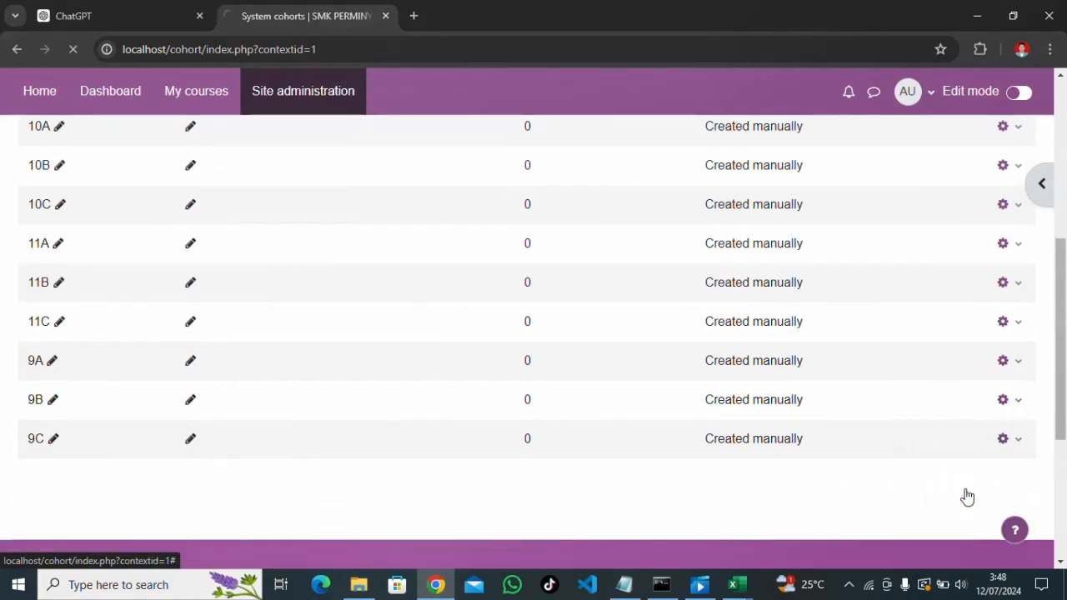
{"action": "scroll", "coordinate": [708, 350], "scroll_direction": "down", "scroll_amount": 4}
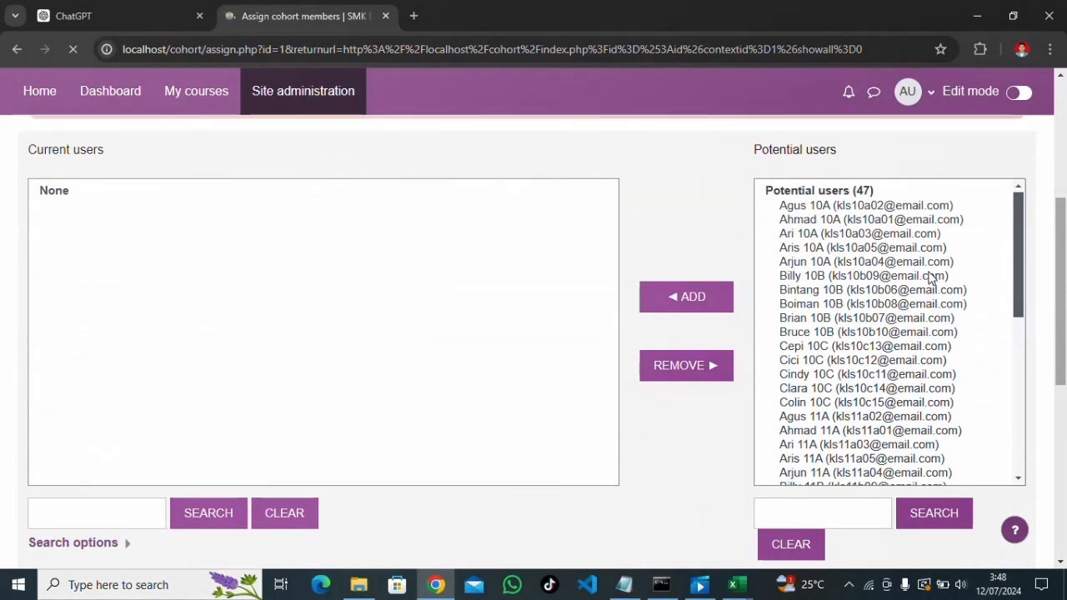
{"action": "scroll", "coordinate": [912, 312], "scroll_direction": "down", "scroll_amount": 7}
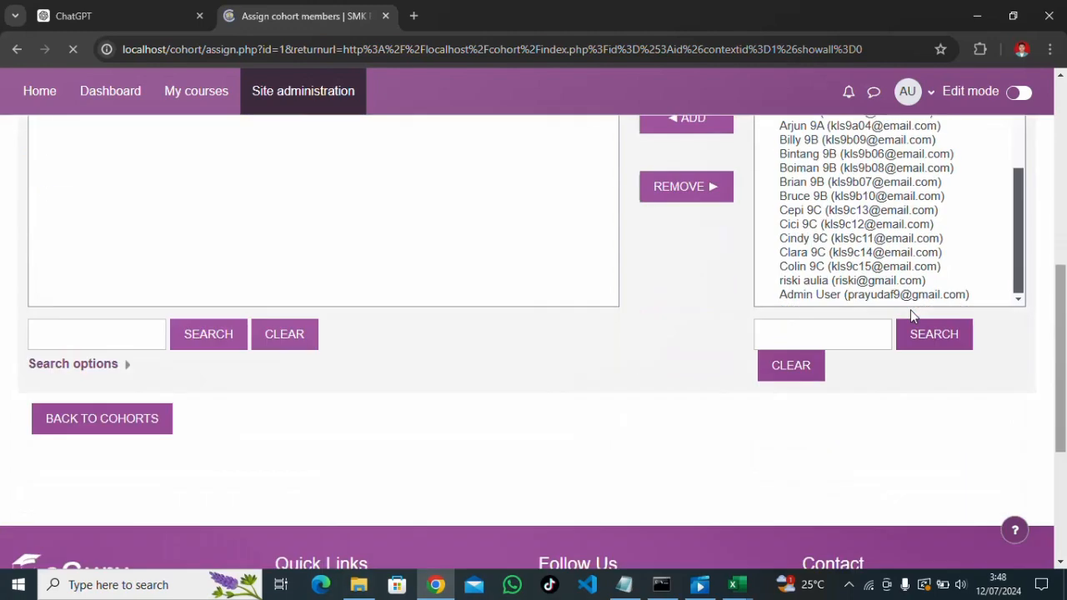
{"action": "scroll", "coordinate": [910, 315], "scroll_direction": "up", "scroll_amount": 2}
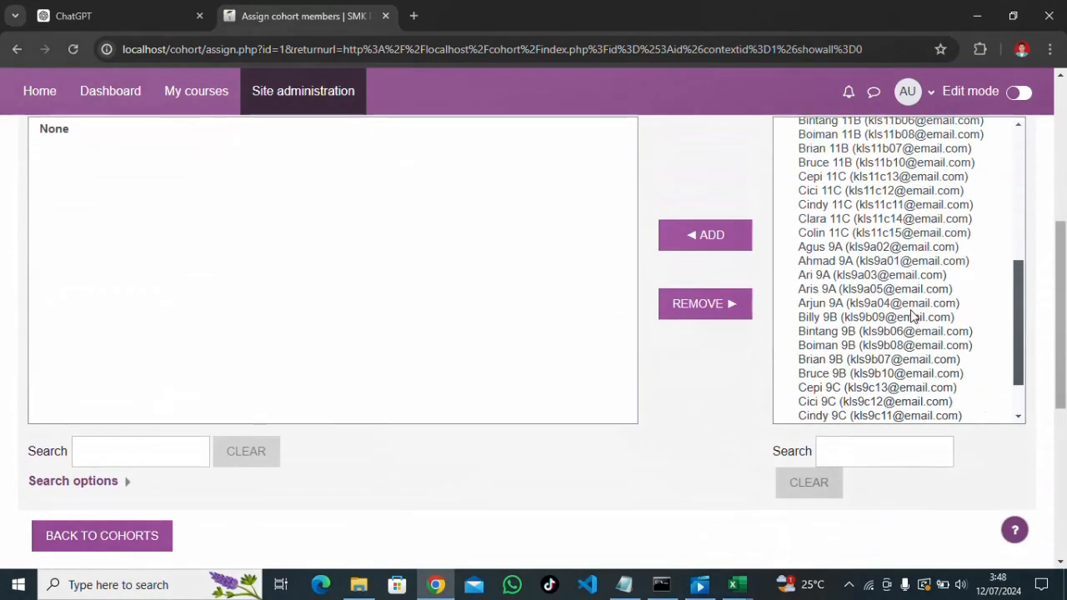
{"action": "scroll", "coordinate": [911, 315], "scroll_direction": "up", "scroll_amount": 5}
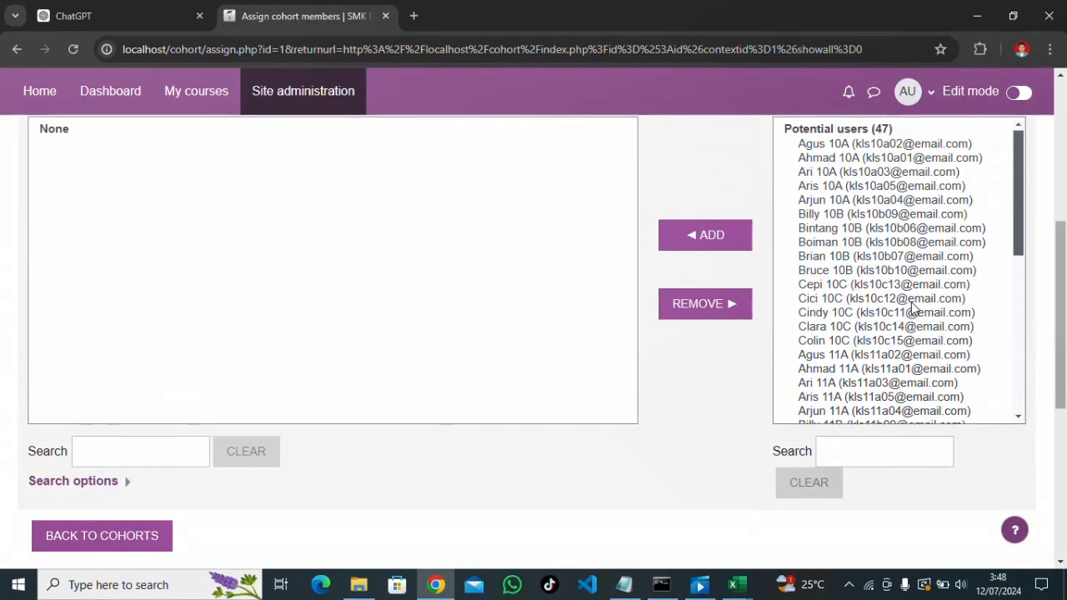
{"action": "scroll", "coordinate": [691, 383], "scroll_direction": "up", "scroll_amount": 2}
{"action": "scroll", "coordinate": [690, 384], "scroll_direction": "down", "scroll_amount": 1}
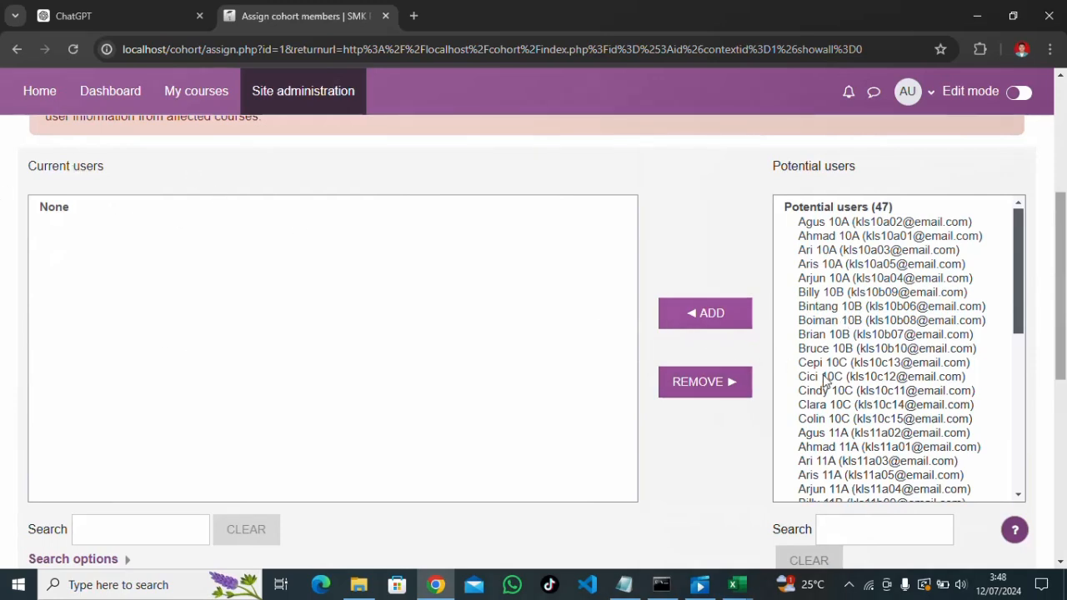
{"action": "scroll", "coordinate": [824, 379], "scroll_direction": "down", "scroll_amount": 2}
Search '9A', add all five matching students to the cohort, and return to cohorts
{"action": "left_click", "coordinate": [841, 531]}
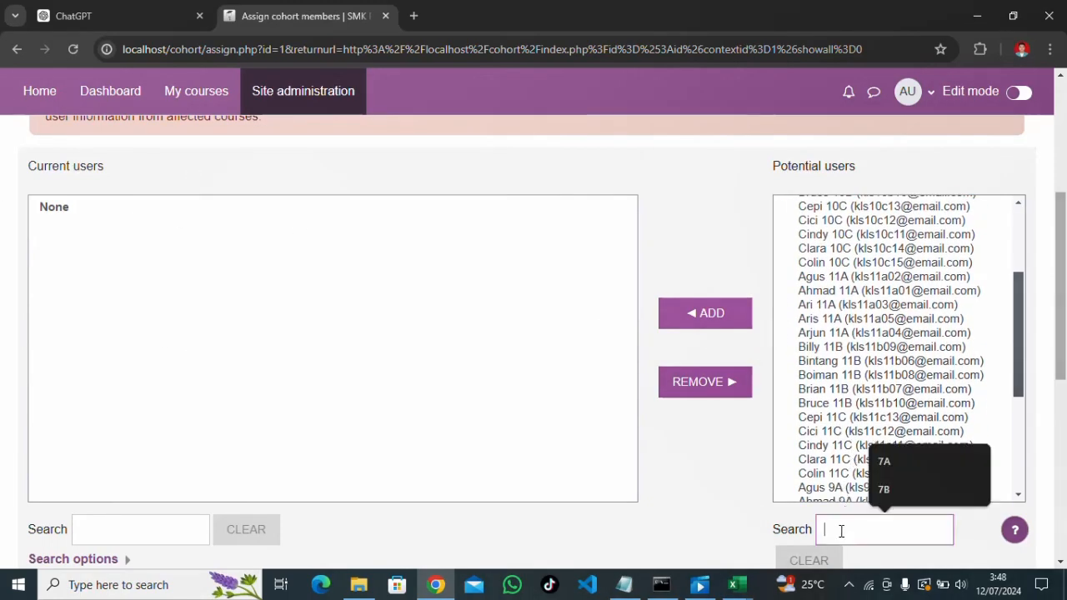
{"action": "type", "text": "9A"}
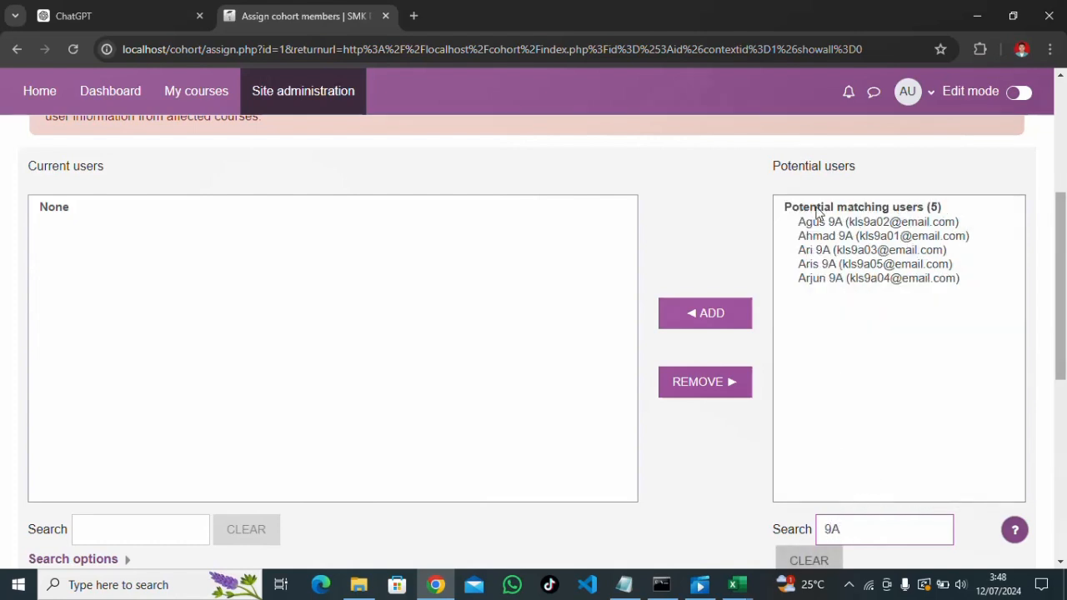
{"action": "left_click", "coordinate": [806, 224]}
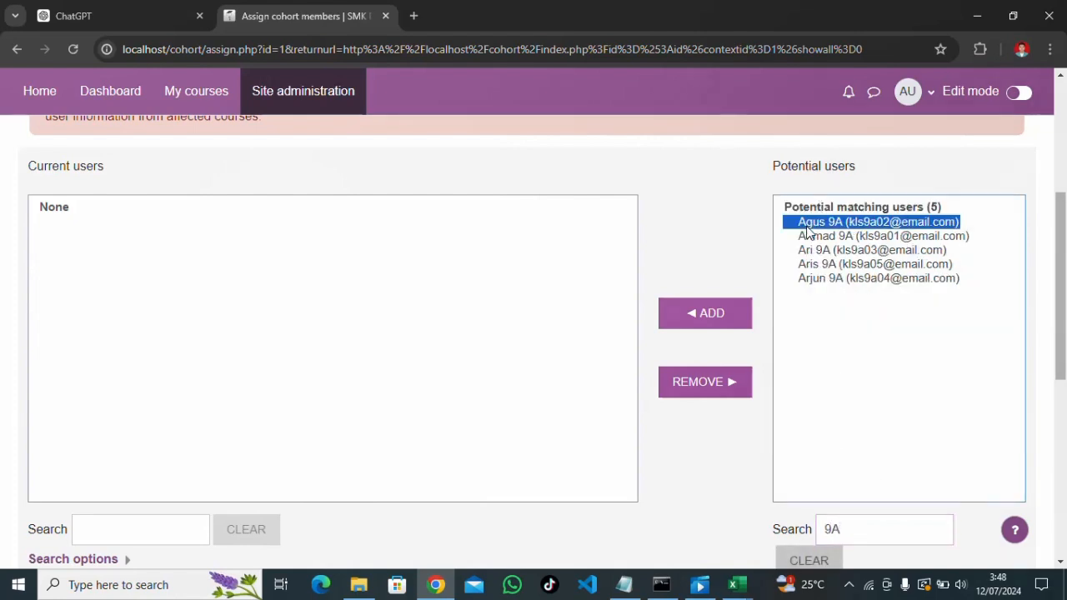
{"action": "key", "text": "ctrl+a"}
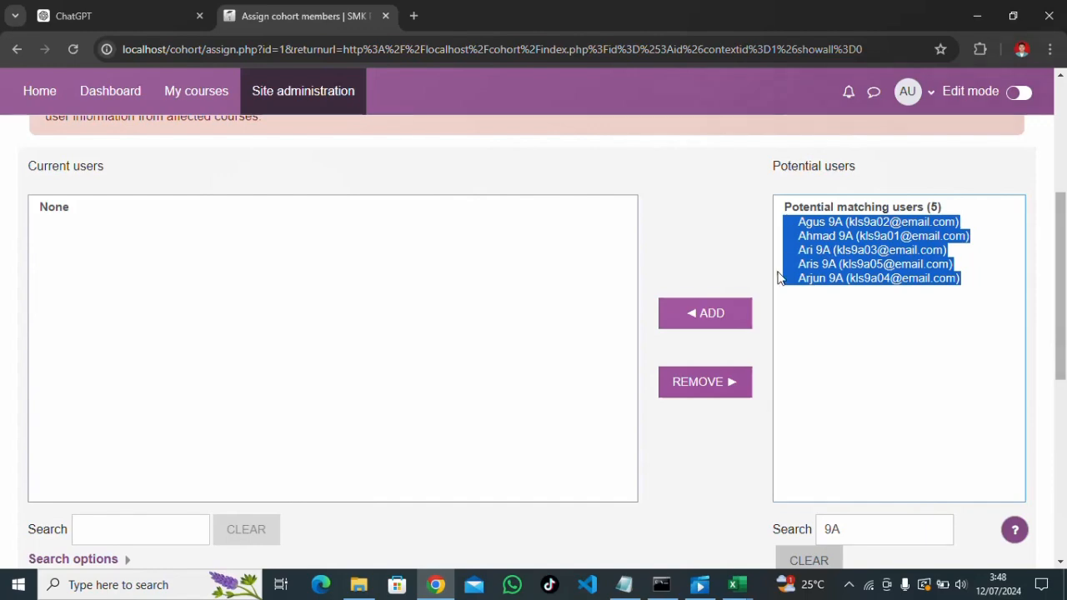
{"action": "left_click", "coordinate": [718, 315]}
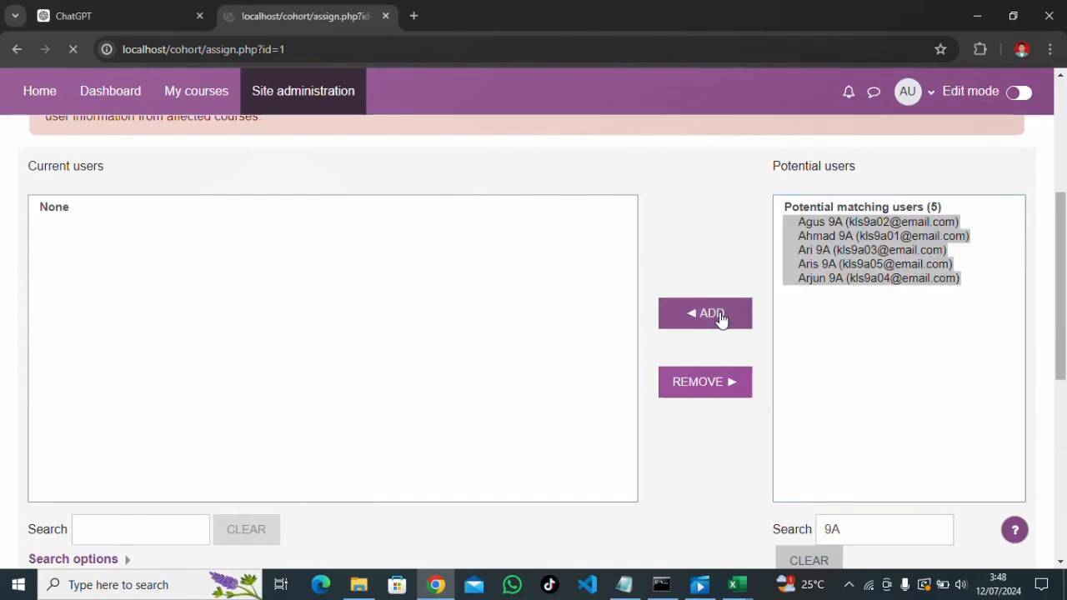
{"action": "scroll", "coordinate": [364, 395], "scroll_direction": "down", "scroll_amount": 3}
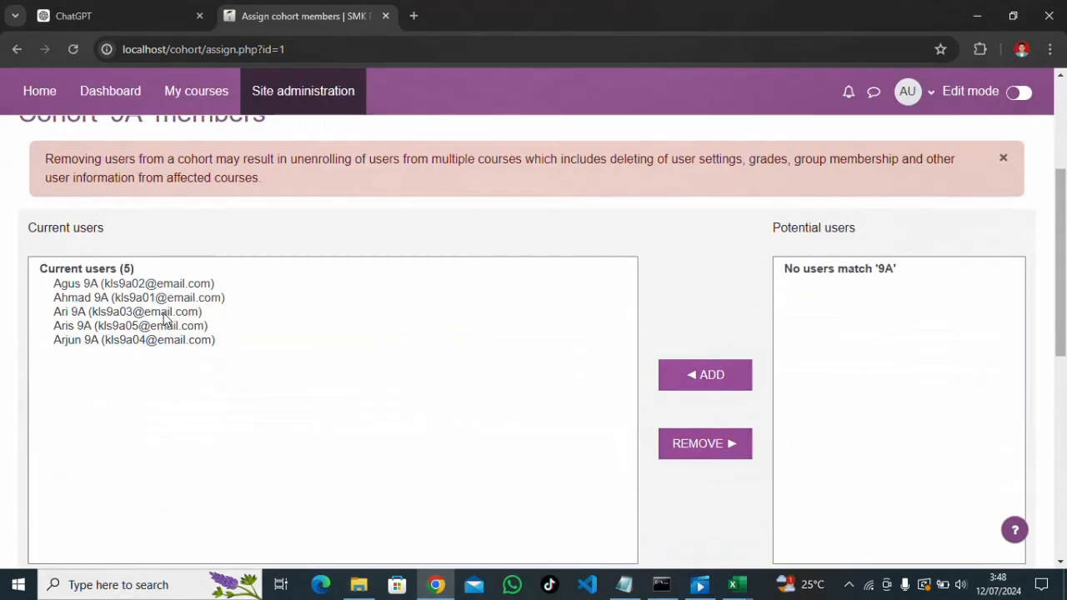
{"action": "scroll", "coordinate": [178, 302], "scroll_direction": "down", "scroll_amount": 2}
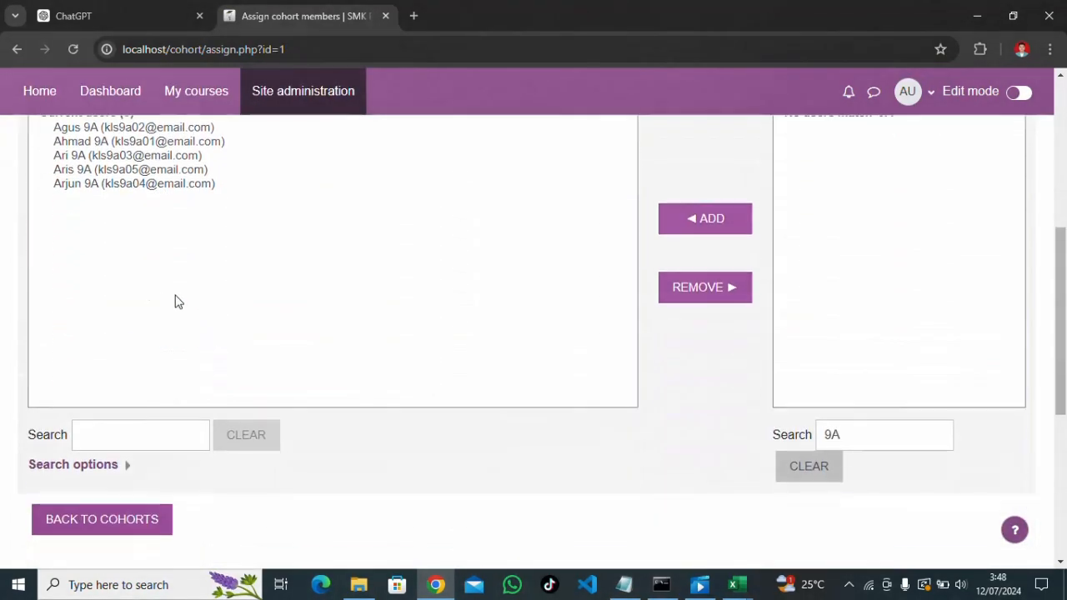
{"action": "left_click", "coordinate": [125, 520]}
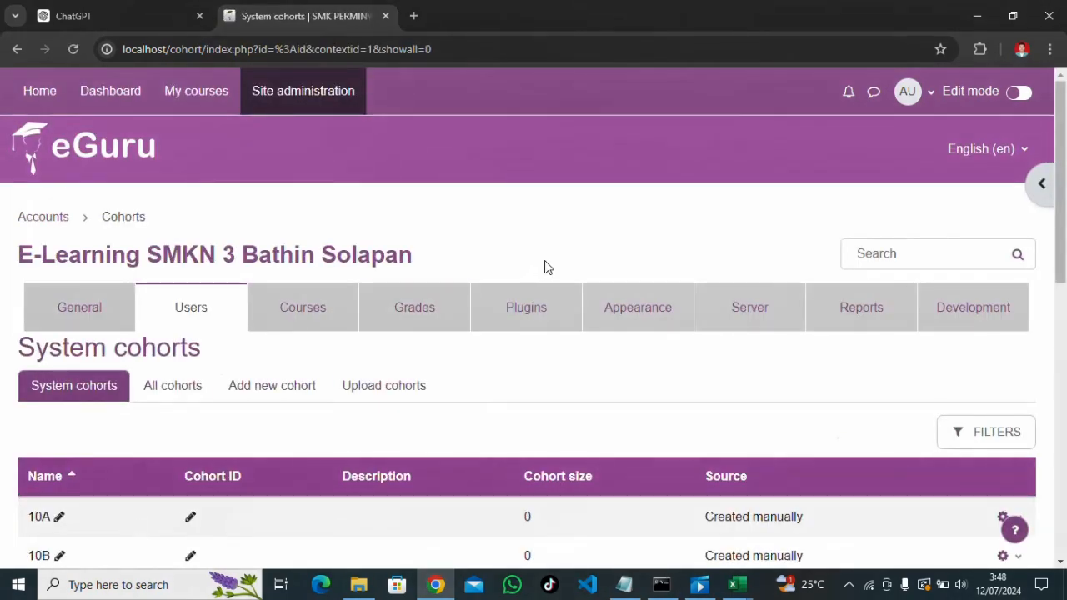
Assign the five 9B students to cohort 9B
{"action": "scroll", "coordinate": [546, 275], "scroll_direction": "down", "scroll_amount": 5}
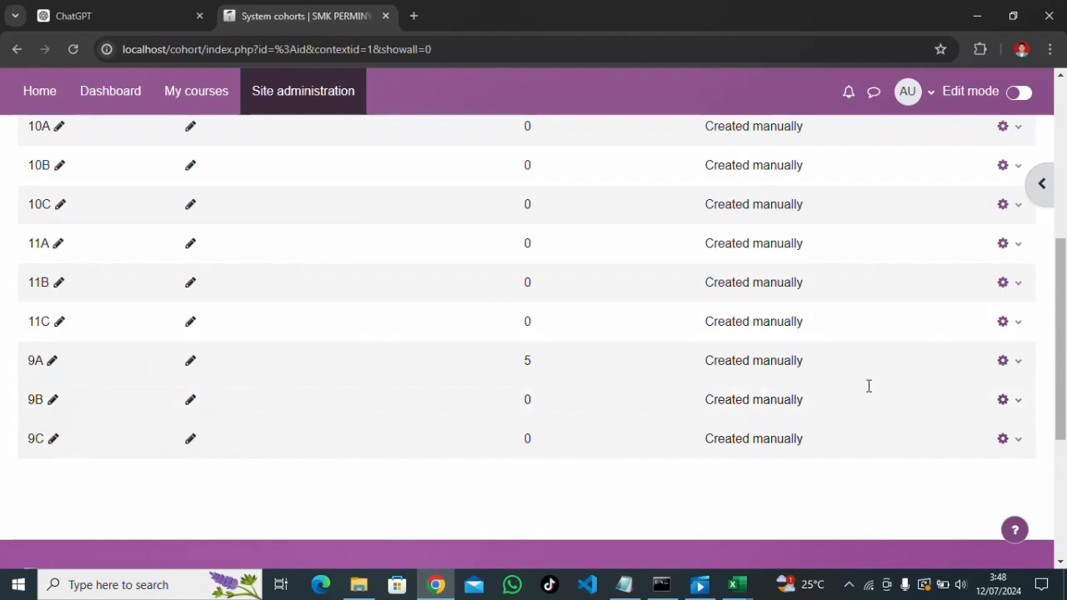
{"action": "left_click", "coordinate": [1017, 401]}
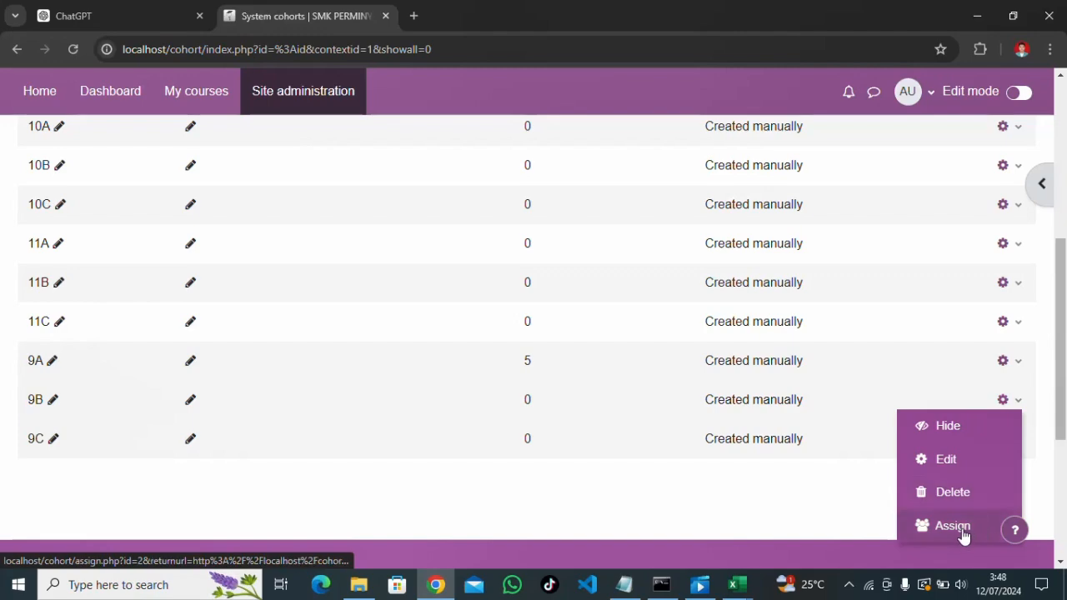
{"action": "left_click", "coordinate": [963, 536]}
{"action": "scroll", "coordinate": [702, 438], "scroll_direction": "down", "scroll_amount": 1}
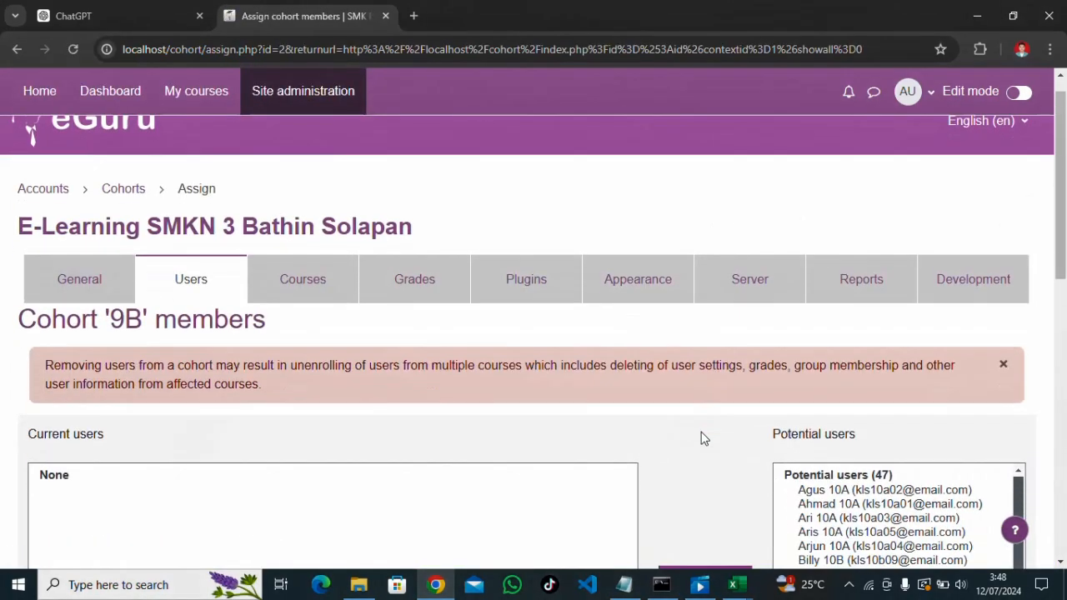
{"action": "scroll", "coordinate": [702, 438], "scroll_direction": "down", "scroll_amount": 1}
{"action": "scroll", "coordinate": [885, 475], "scroll_direction": "down", "scroll_amount": 3}
{"action": "scroll", "coordinate": [486, 410], "scroll_direction": "down", "scroll_amount": 3}
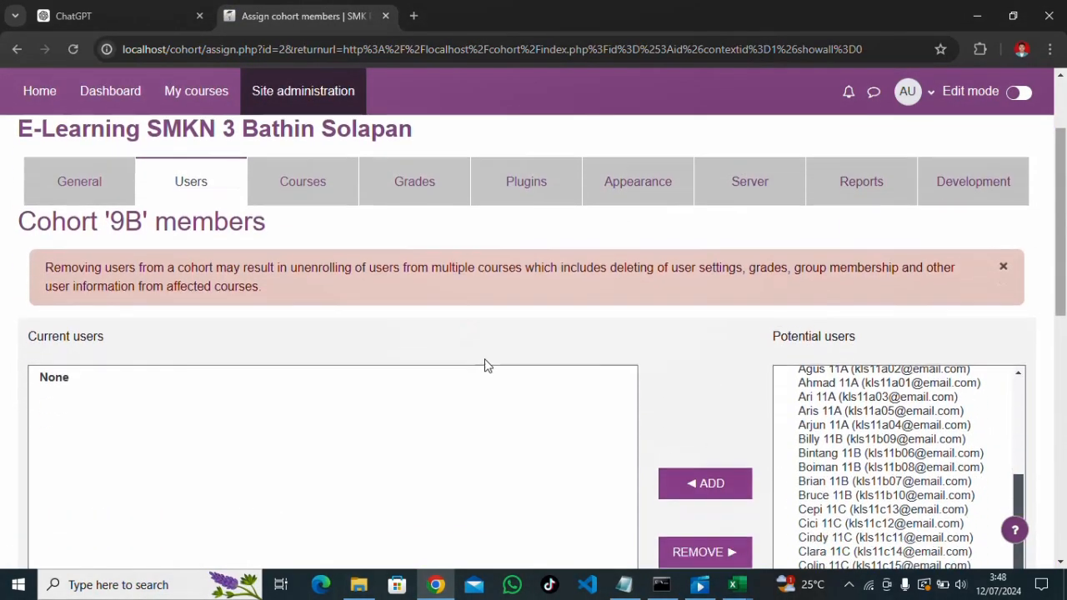
{"action": "left_click", "coordinate": [858, 512]}
{"action": "type", "text": "9B"}
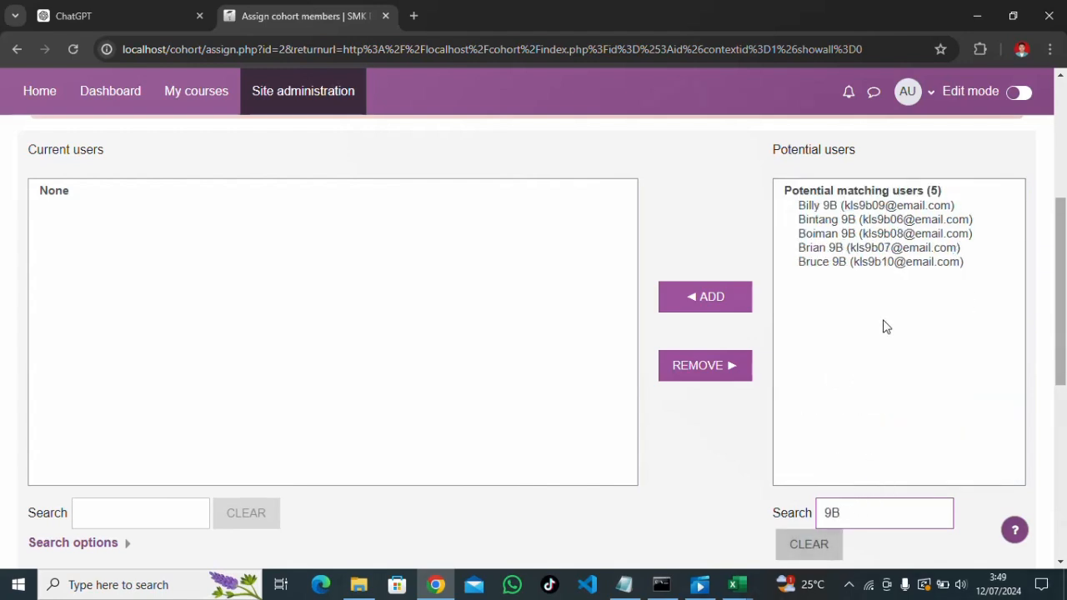
{"action": "left_click", "coordinate": [844, 240]}
{"action": "key", "text": "ctrl+a"}
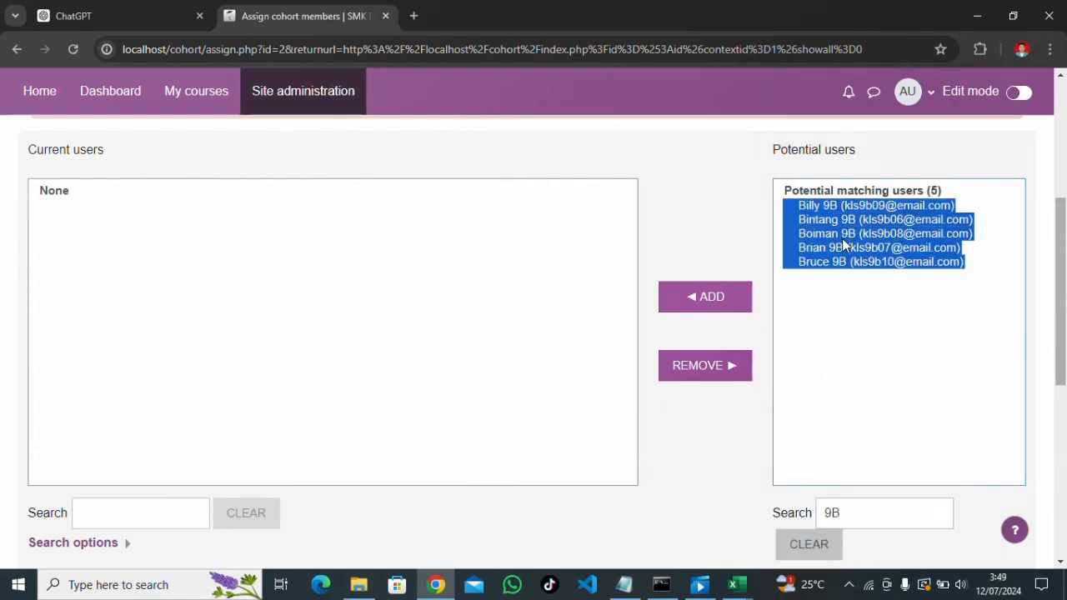
{"action": "left_click", "coordinate": [731, 307]}
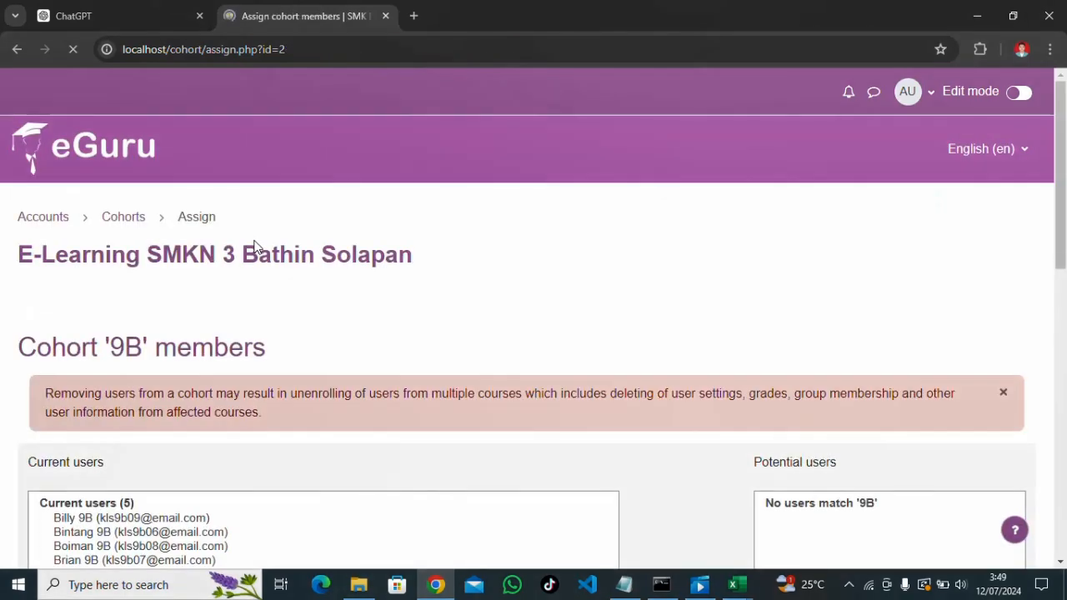
{"action": "scroll", "coordinate": [266, 319], "scroll_direction": "down", "scroll_amount": 5}
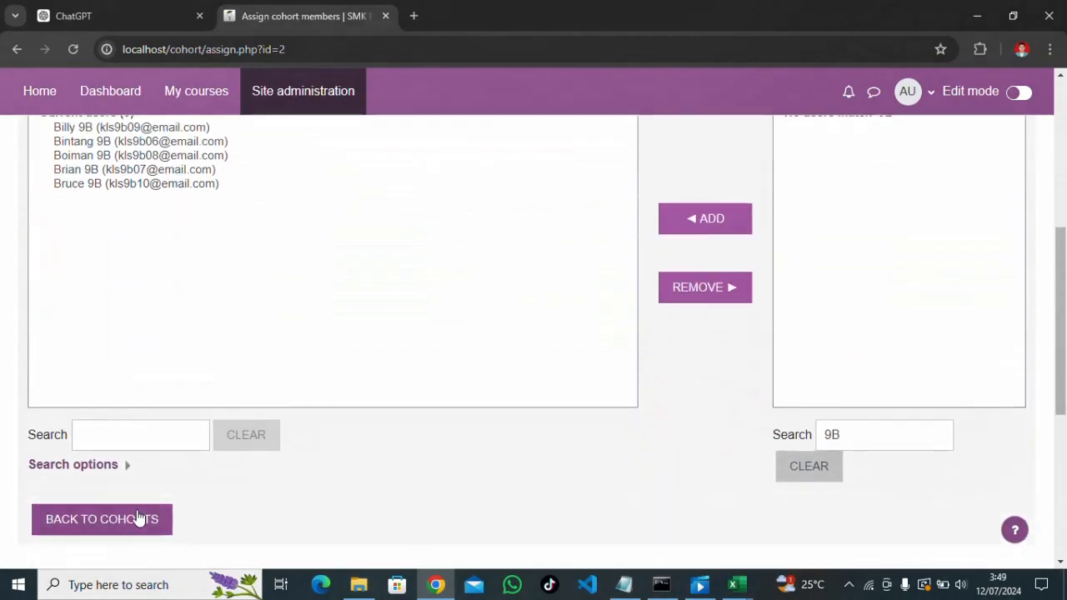
{"action": "left_click", "coordinate": [133, 516]}
Assign the five 9C students to cohort 9C and return to the cohorts list
{"action": "scroll", "coordinate": [349, 356], "scroll_direction": "down", "scroll_amount": 4}
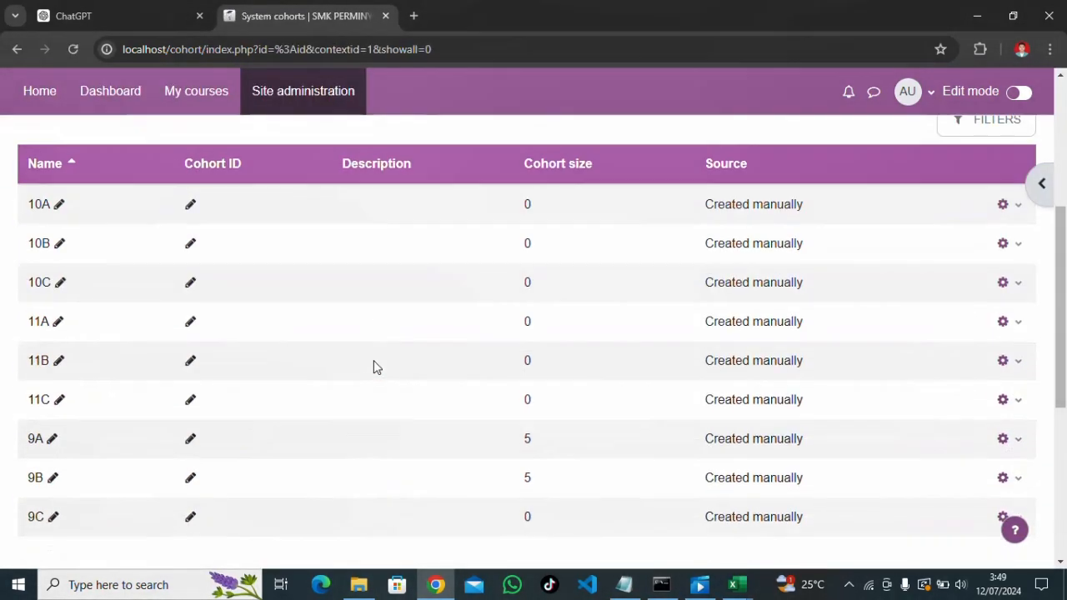
{"action": "scroll", "coordinate": [371, 364], "scroll_direction": "down", "scroll_amount": 1}
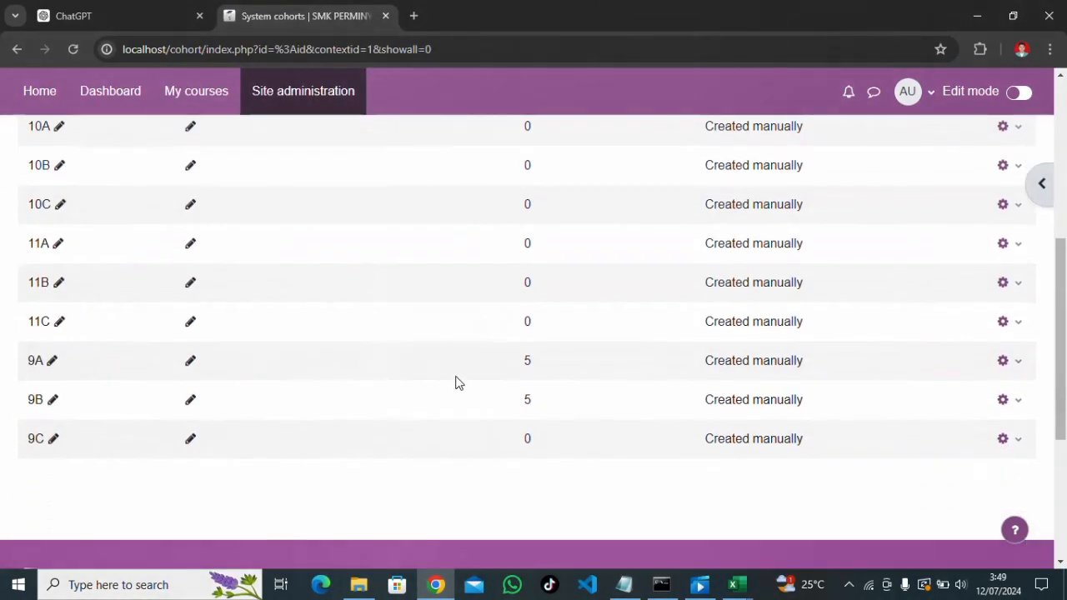
{"action": "left_click", "coordinate": [1017, 438]}
{"action": "left_click", "coordinate": [957, 569]}
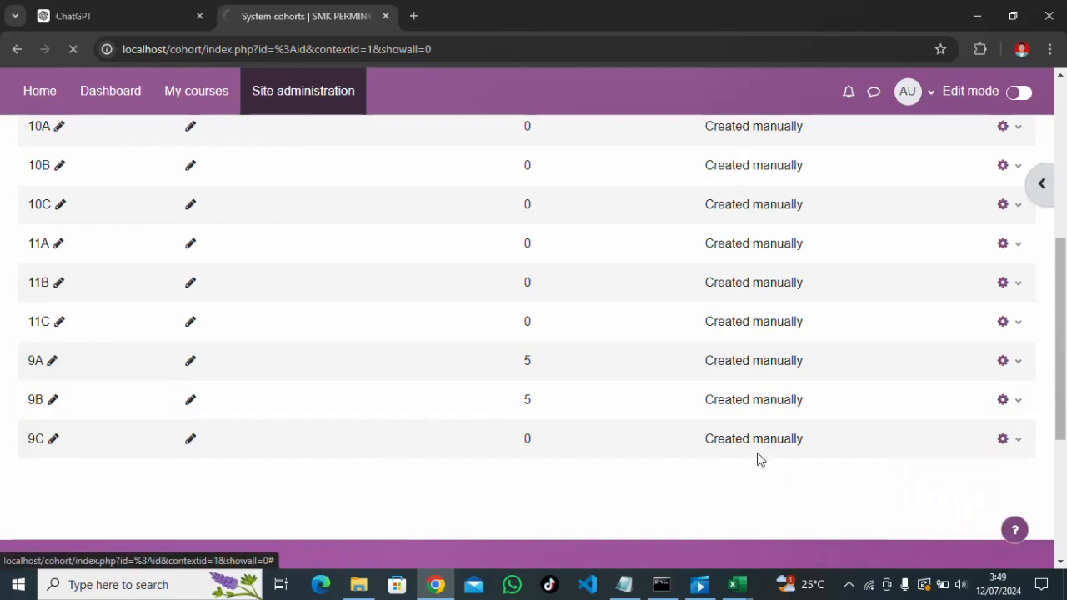
{"action": "scroll", "coordinate": [772, 442], "scroll_direction": "down", "scroll_amount": 2}
{"action": "scroll", "coordinate": [806, 517], "scroll_direction": "down", "scroll_amount": 3}
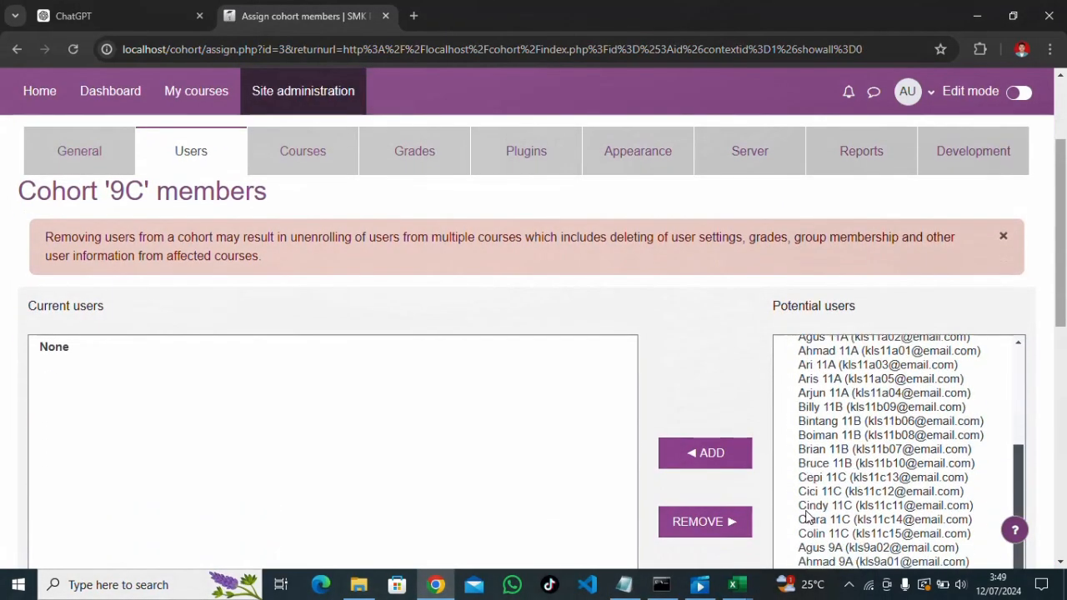
{"action": "scroll", "coordinate": [806, 517], "scroll_direction": "down", "scroll_amount": 3}
{"action": "scroll", "coordinate": [739, 528], "scroll_direction": "down", "scroll_amount": 3}
{"action": "left_click", "coordinate": [825, 441]}
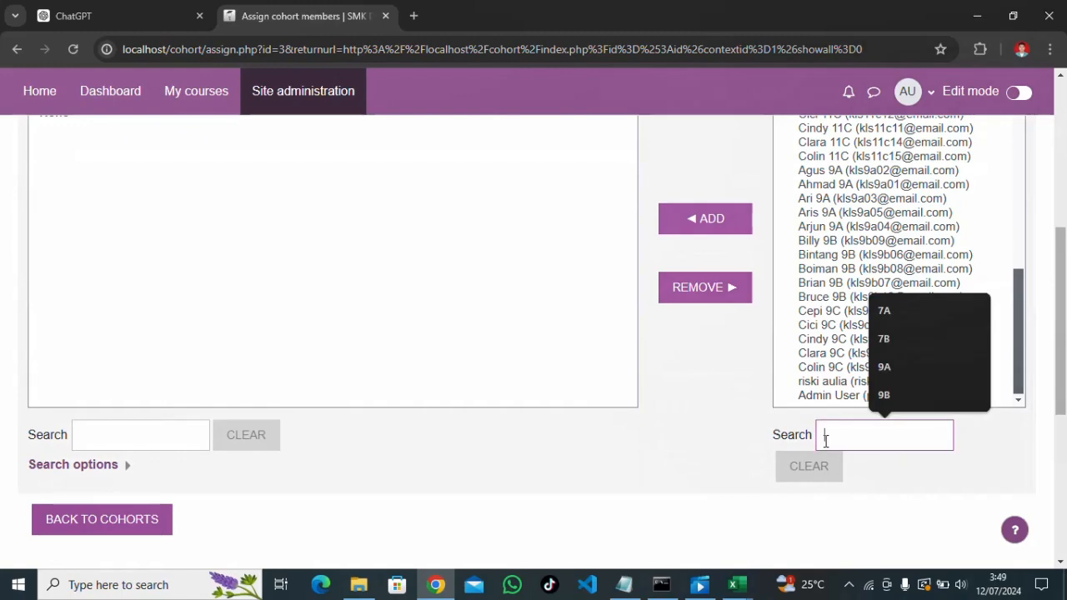
{"action": "type", "text": "9C"}
{"action": "scroll", "coordinate": [833, 298], "scroll_direction": "up", "scroll_amount": 3}
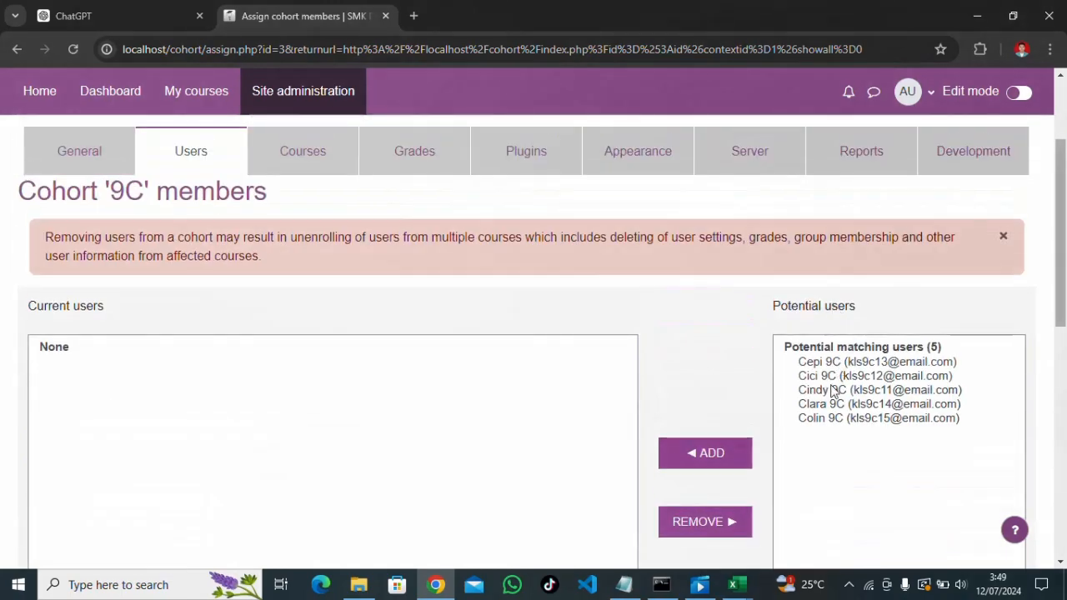
{"action": "left_click", "coordinate": [833, 387]}
{"action": "key", "text": "ctrl+a"}
{"action": "left_click", "coordinate": [706, 381]}
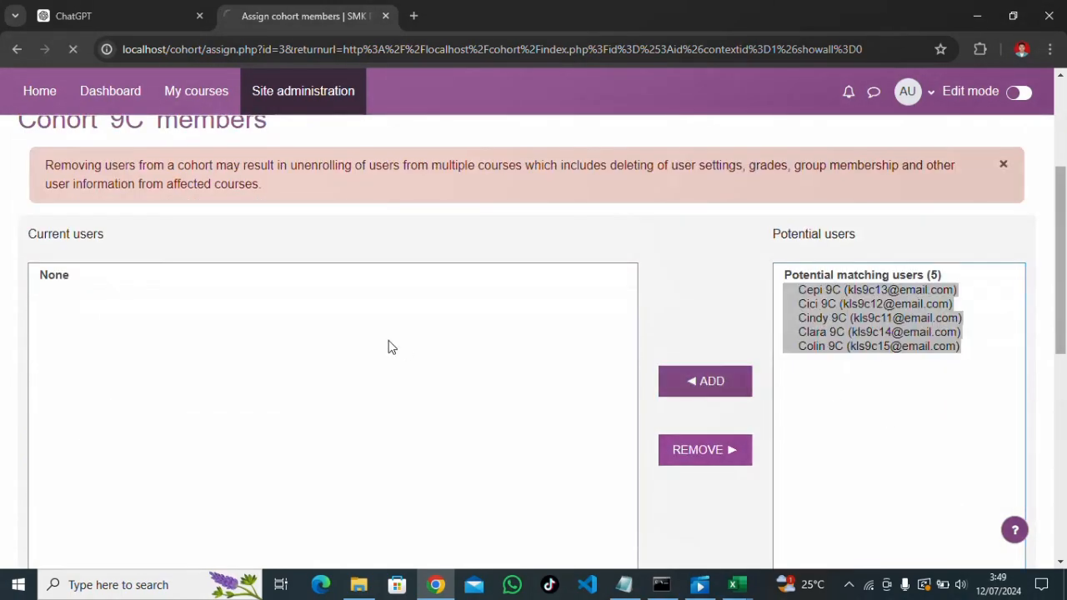
{"action": "scroll", "coordinate": [607, 387], "scroll_direction": "down", "scroll_amount": 3}
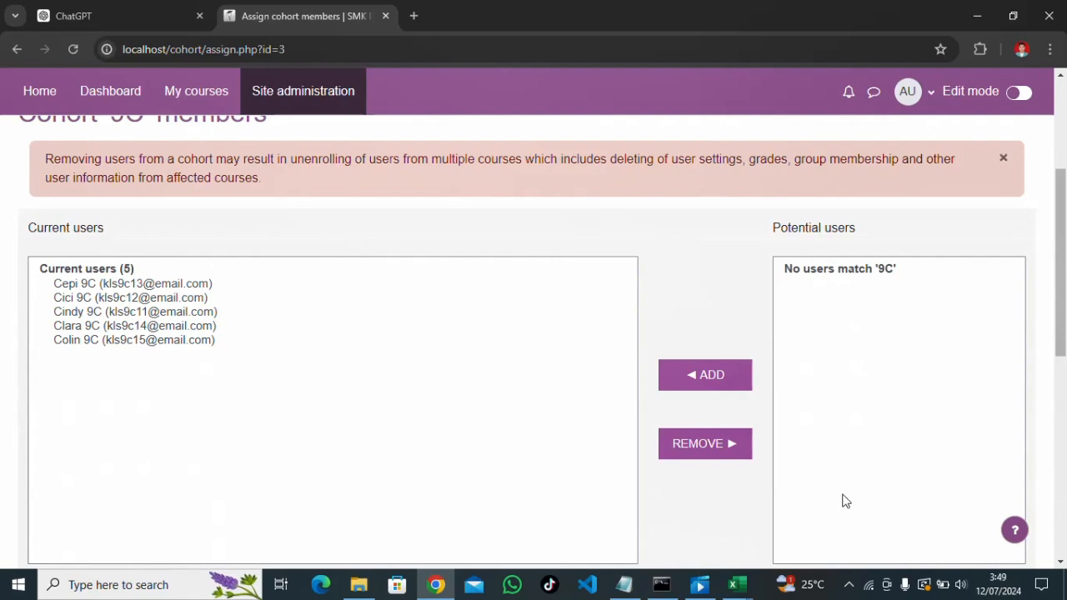
{"action": "left_click", "coordinate": [847, 586]}
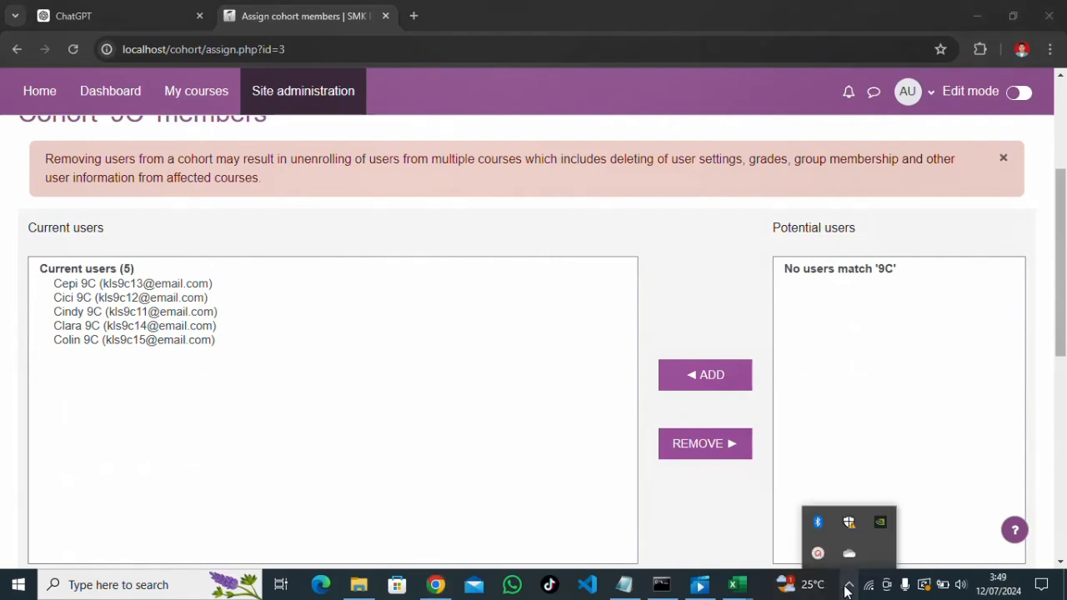
{"action": "left_click", "coordinate": [817, 553]}
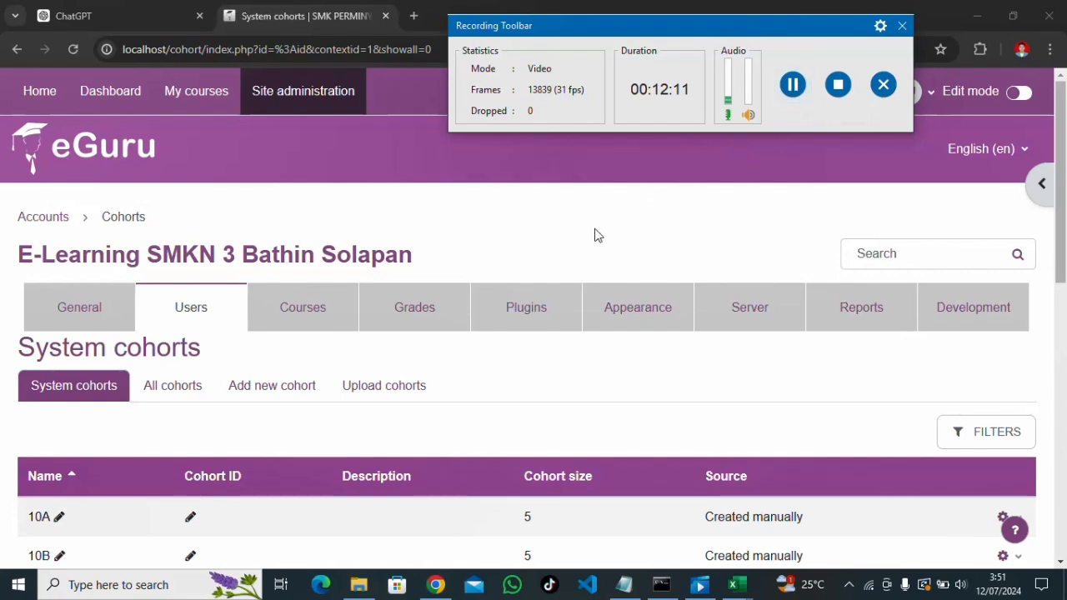
{"action": "left_click", "coordinate": [848, 585]}
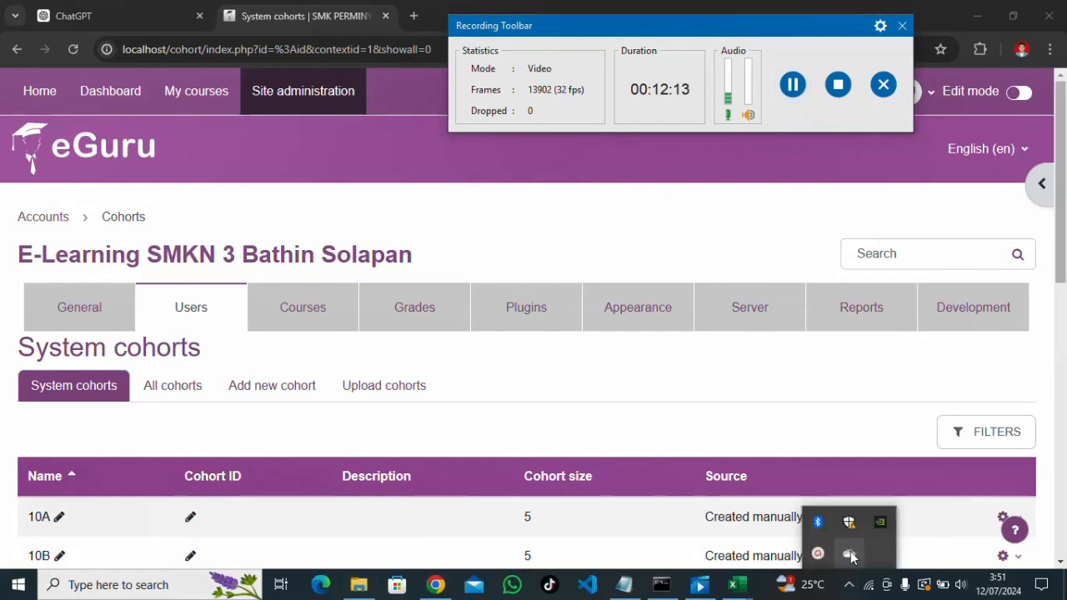
{"action": "left_click", "coordinate": [819, 552]}
{"action": "scroll", "coordinate": [505, 417], "scroll_direction": "down", "scroll_amount": 3}
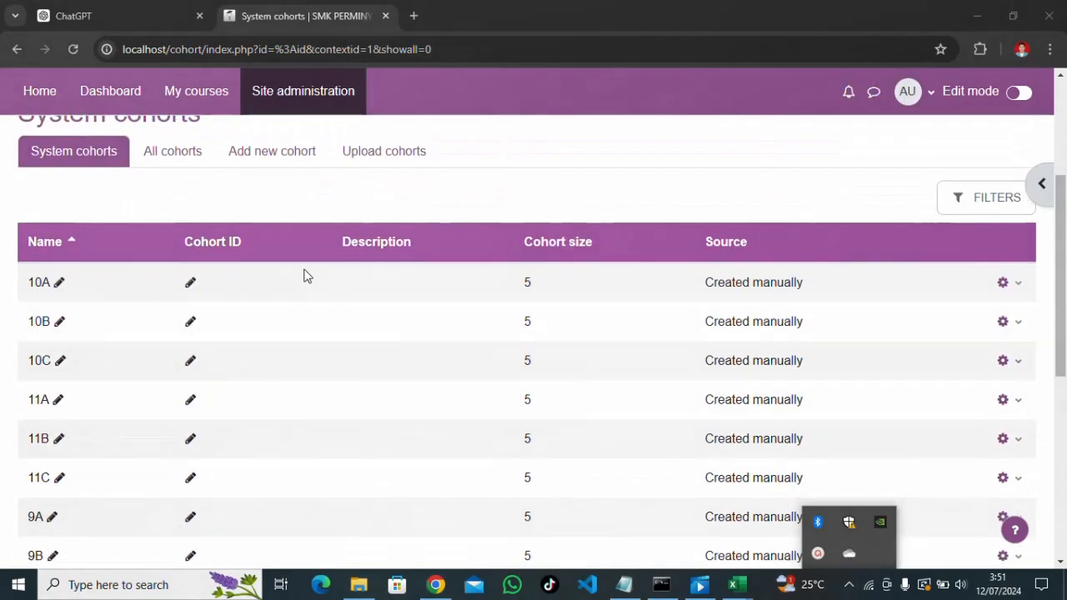
{"action": "scroll", "coordinate": [408, 286], "scroll_direction": "down", "scroll_amount": 2}
{"action": "scroll", "coordinate": [505, 300], "scroll_direction": "up", "scroll_amount": 1}
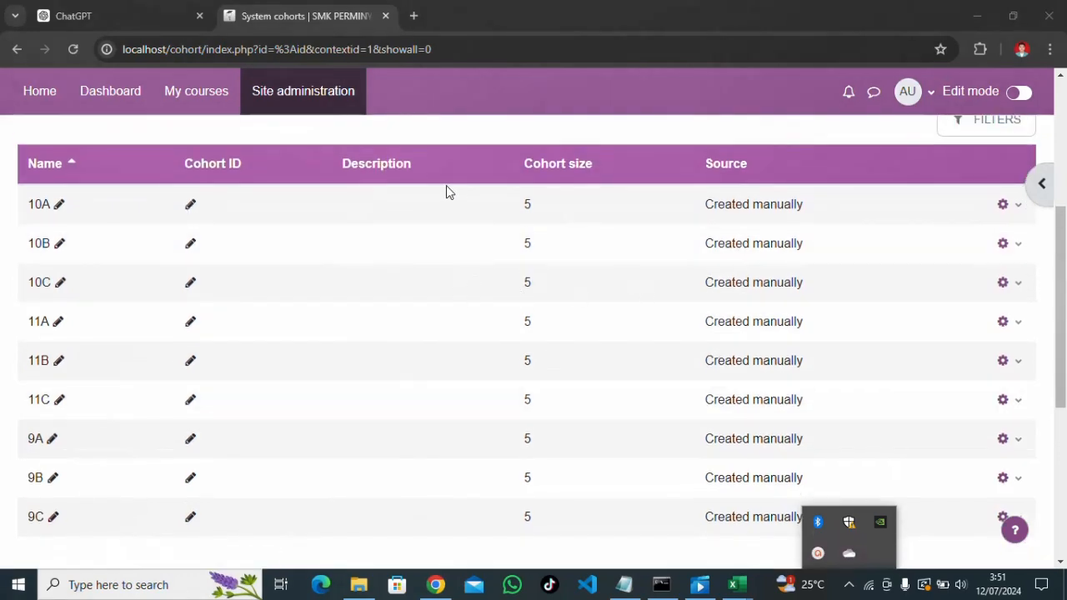
{"action": "scroll", "coordinate": [417, 179], "scroll_direction": "up", "scroll_amount": 3}
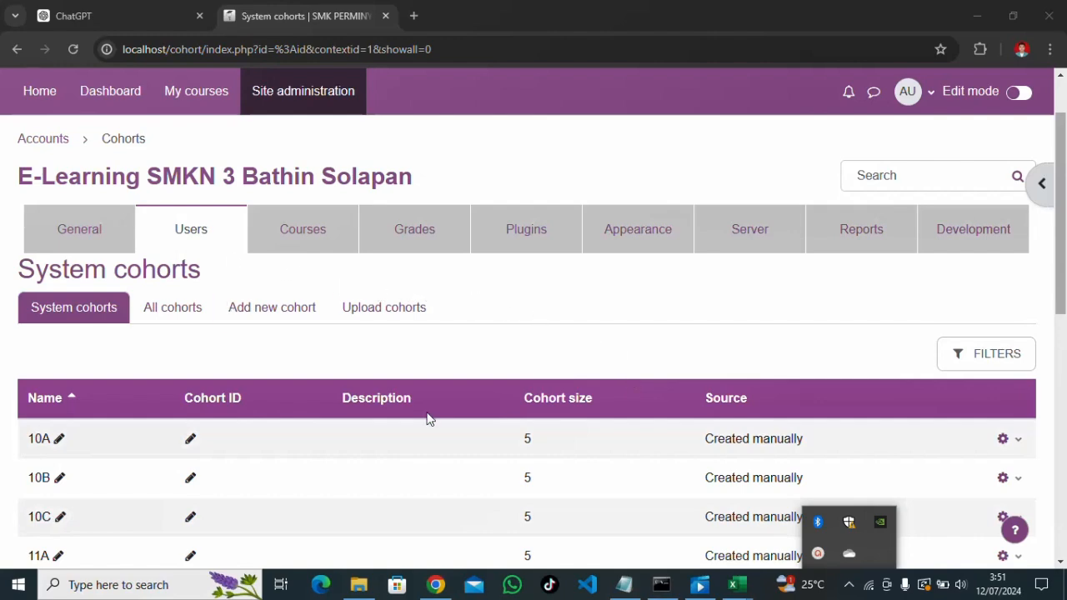
Highlight step 3 'tambah kategori' in the Notepad to-do list, then minimize Notepad
{"action": "left_click", "coordinate": [631, 592]}
{"action": "left_click_drag", "start_coordinate": [192, 139], "coordinate": [149, 142]}
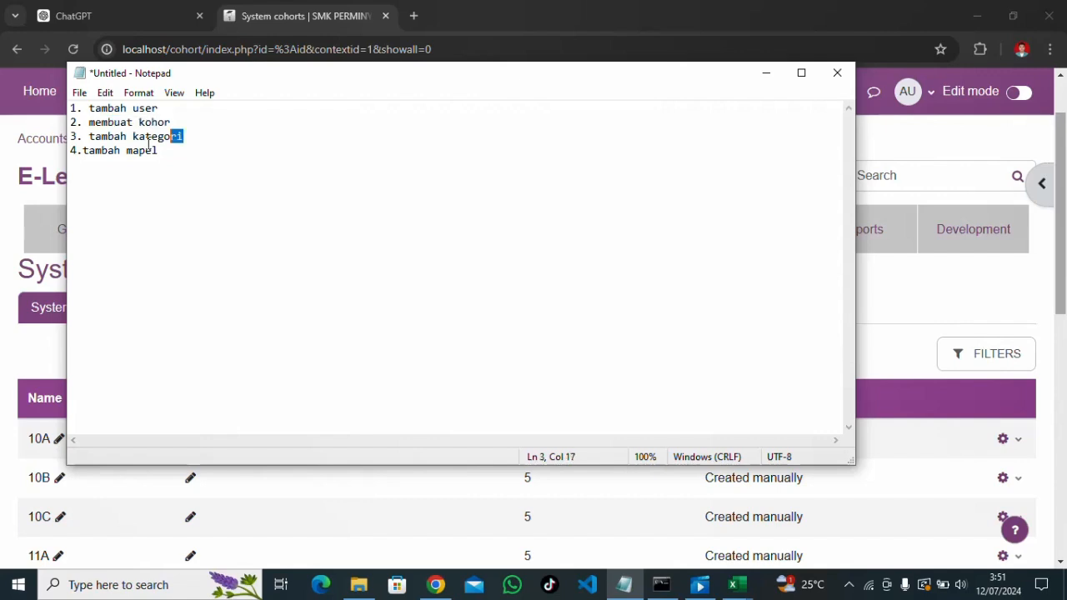
{"action": "mouse_move", "coordinate": [71, 150]}
{"action": "left_mouse_down"}
{"action": "mouse_move", "coordinate": [160, 150]}
{"action": "mouse_move", "coordinate": [89, 151]}
{"action": "left_mouse_up"}
{"action": "left_click_drag", "start_coordinate": [204, 135], "coordinate": [109, 135]}
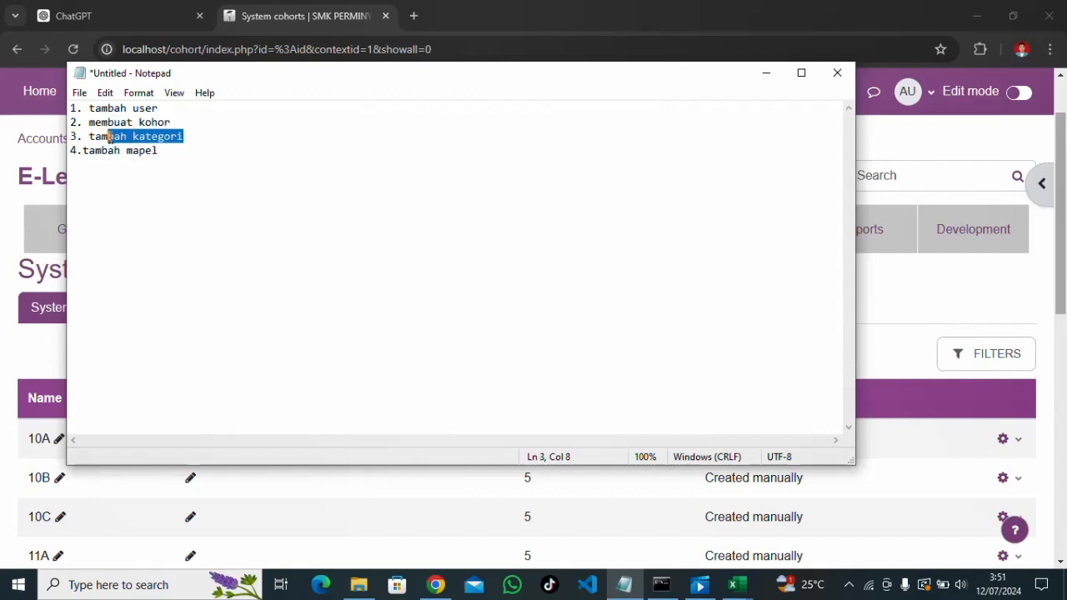
{"action": "left_click", "coordinate": [762, 74]}
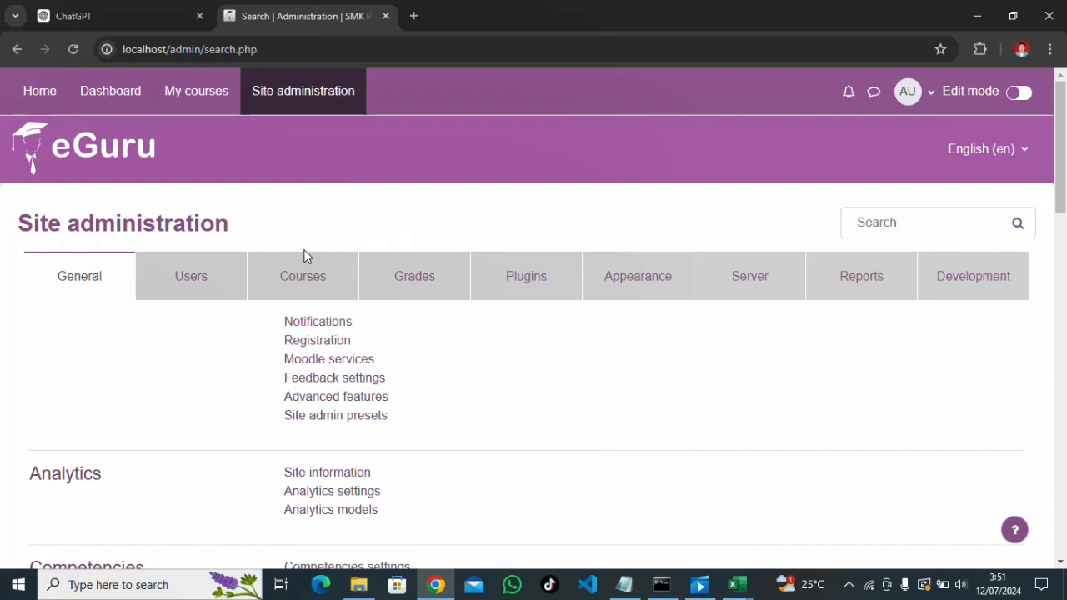
Open Manage courses and categories from the Courses area of Site administration
{"action": "left_click", "coordinate": [310, 275]}
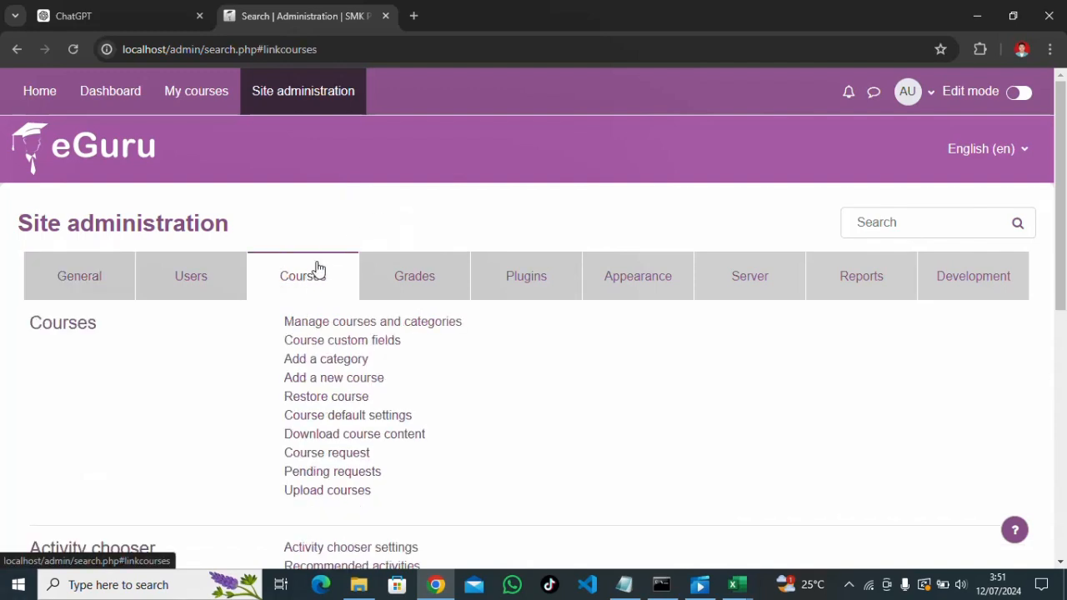
{"action": "left_click", "coordinate": [349, 325]}
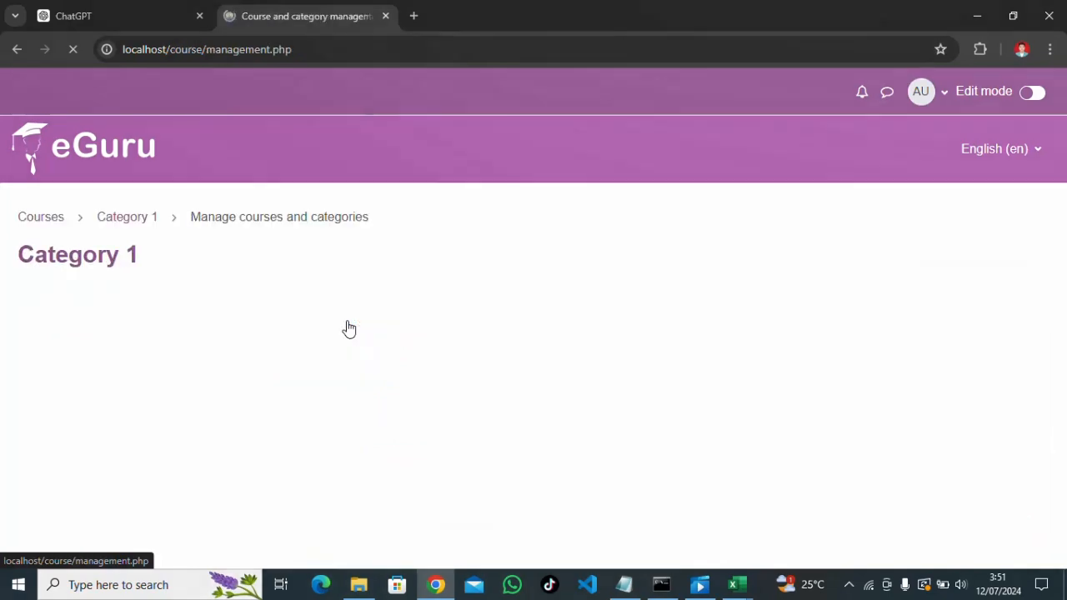
{"action": "scroll", "coordinate": [350, 334], "scroll_direction": "down", "scroll_amount": 1}
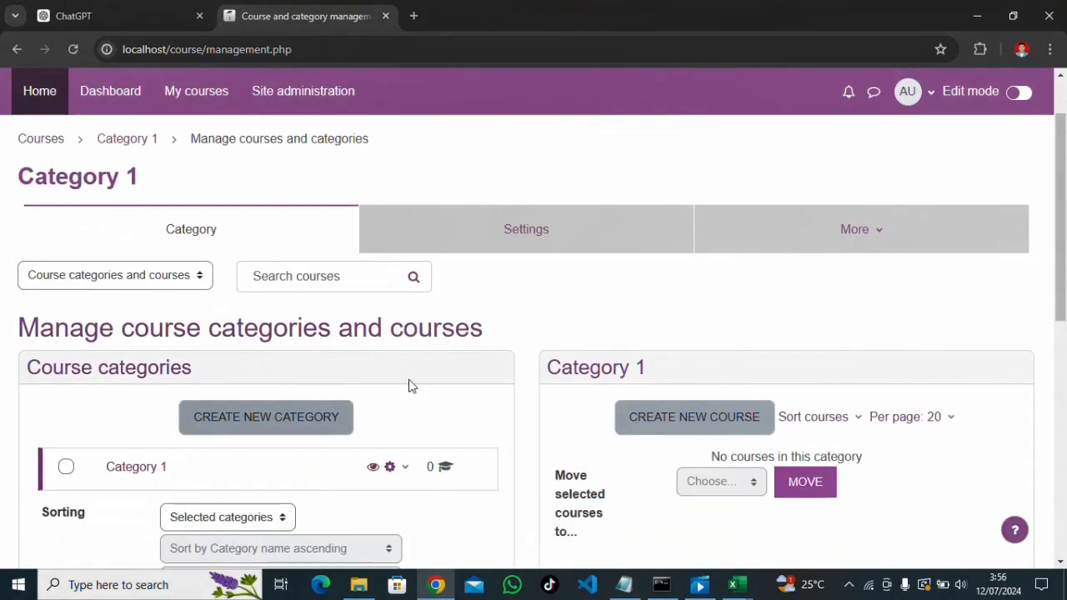
{"action": "scroll", "coordinate": [409, 386], "scroll_direction": "down", "scroll_amount": 2}
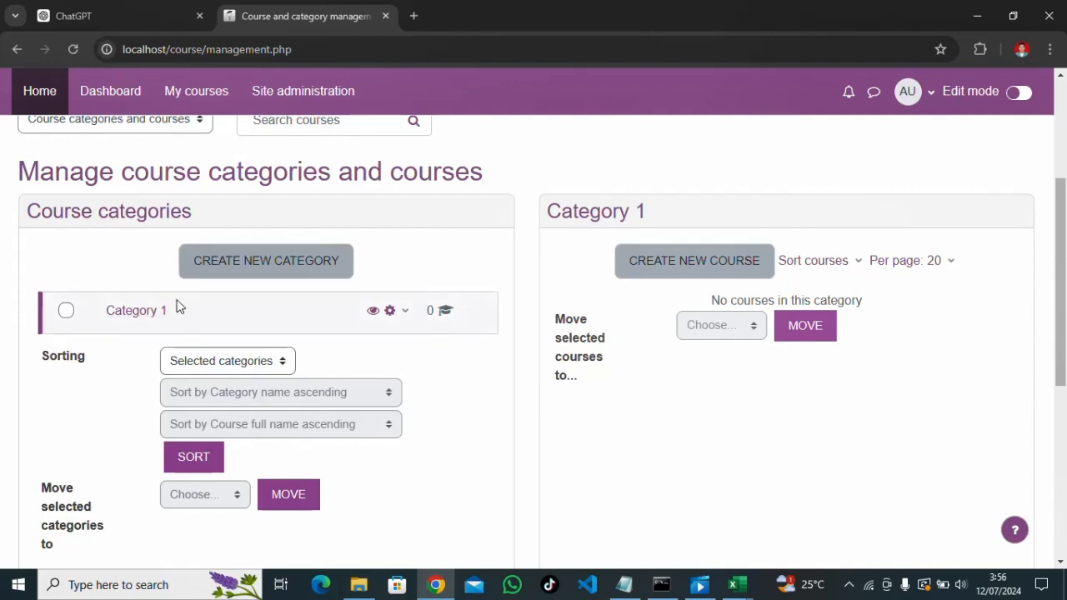
Create the top-level course category KLS 9
{"action": "left_click", "coordinate": [227, 269]}
{"action": "scroll", "coordinate": [392, 271], "scroll_direction": "down", "scroll_amount": 2}
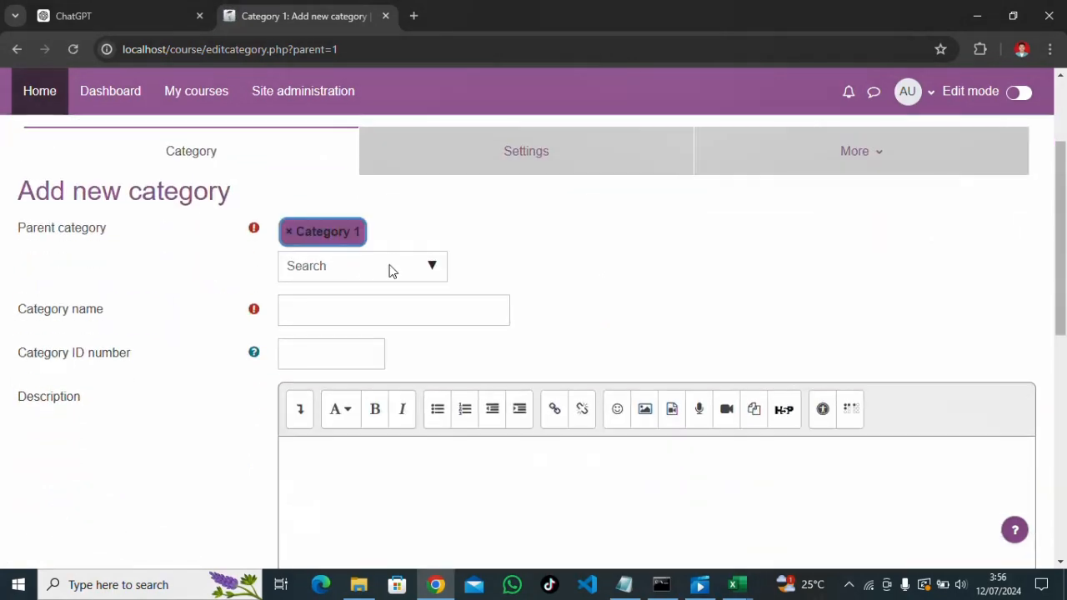
{"action": "left_click", "coordinate": [430, 267]}
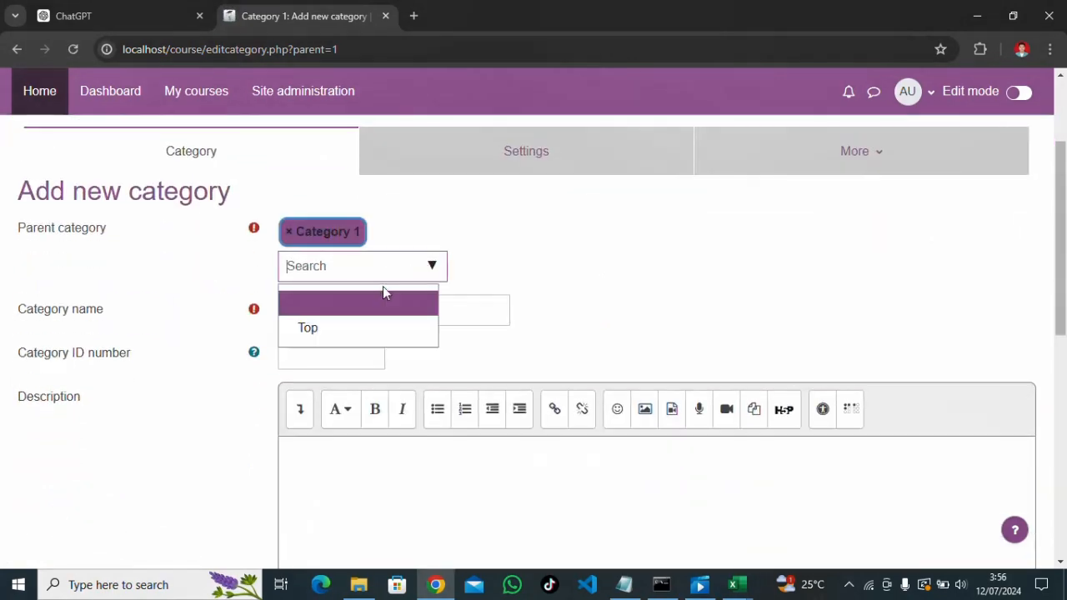
{"action": "left_click", "coordinate": [327, 330]}
{"action": "left_click", "coordinate": [318, 311]}
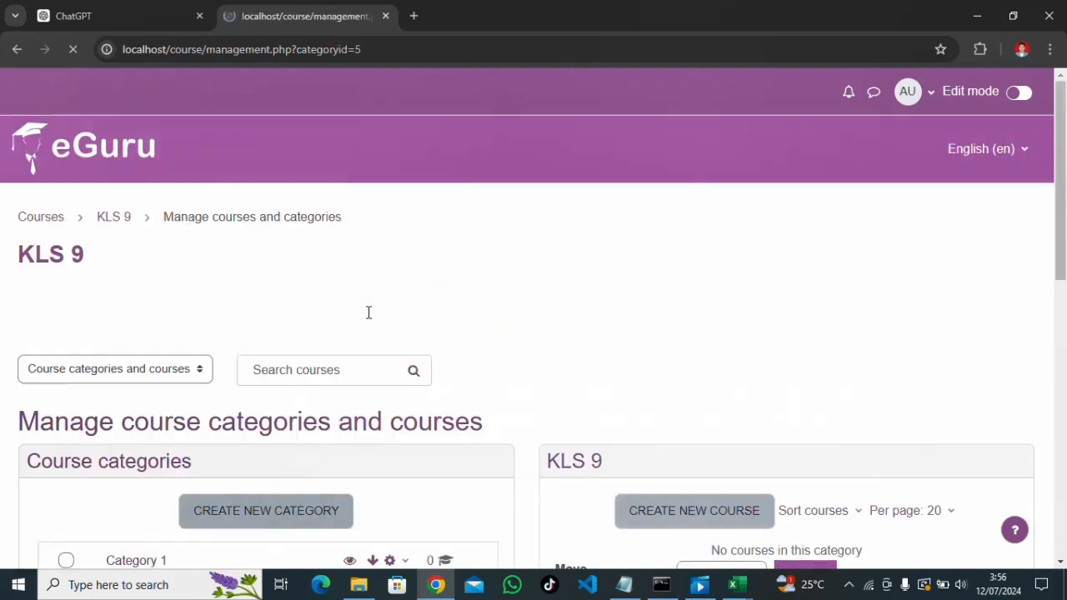
{"action": "scroll", "coordinate": [368, 312], "scroll_direction": "down", "scroll_amount": 4}
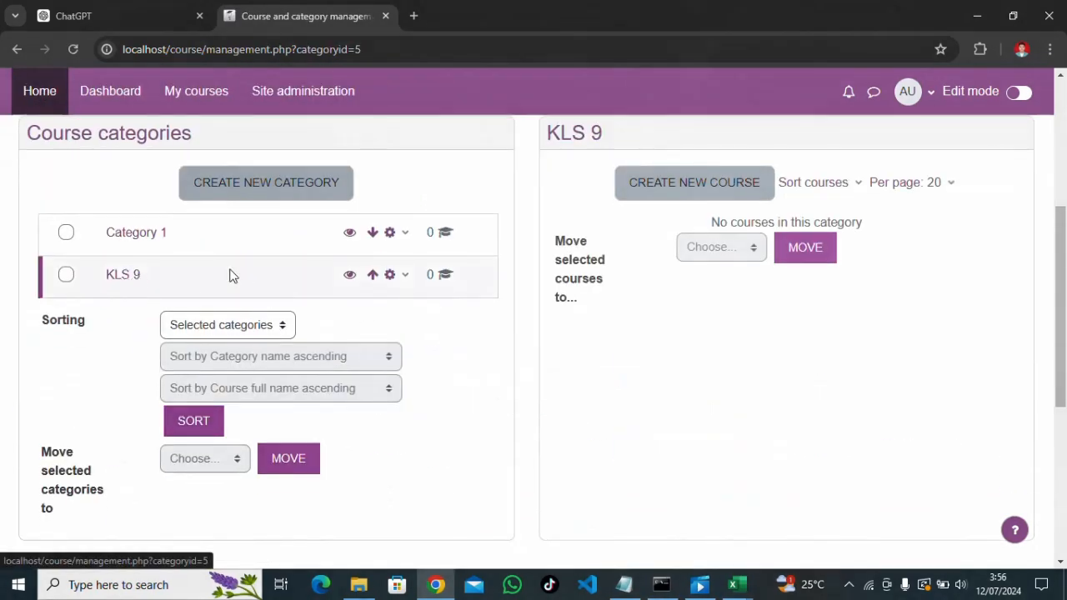
Create the top-level course category KLS 10
{"action": "left_click", "coordinate": [305, 184]}
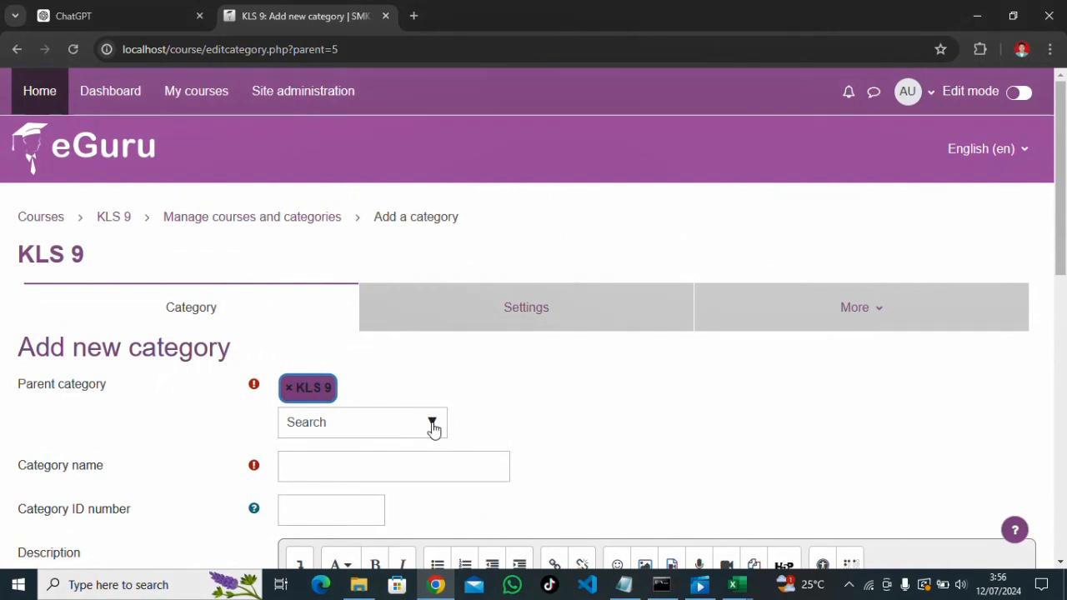
{"action": "left_click", "coordinate": [432, 422]}
{"action": "left_click", "coordinate": [355, 486]}
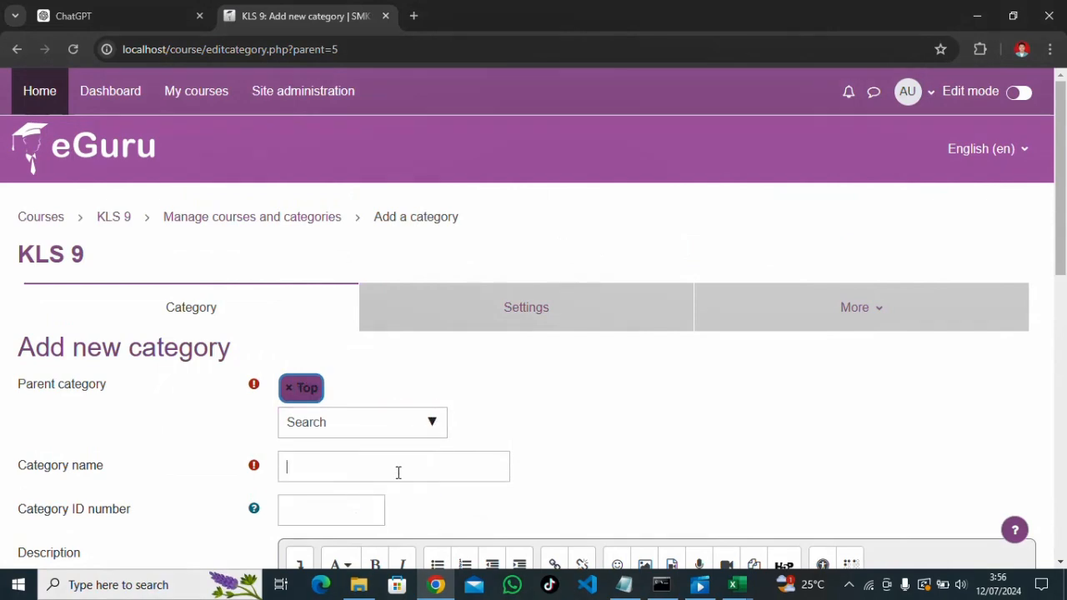
{"action": "left_click", "coordinate": [398, 473]}
{"action": "type", "text": "KLS 10"}
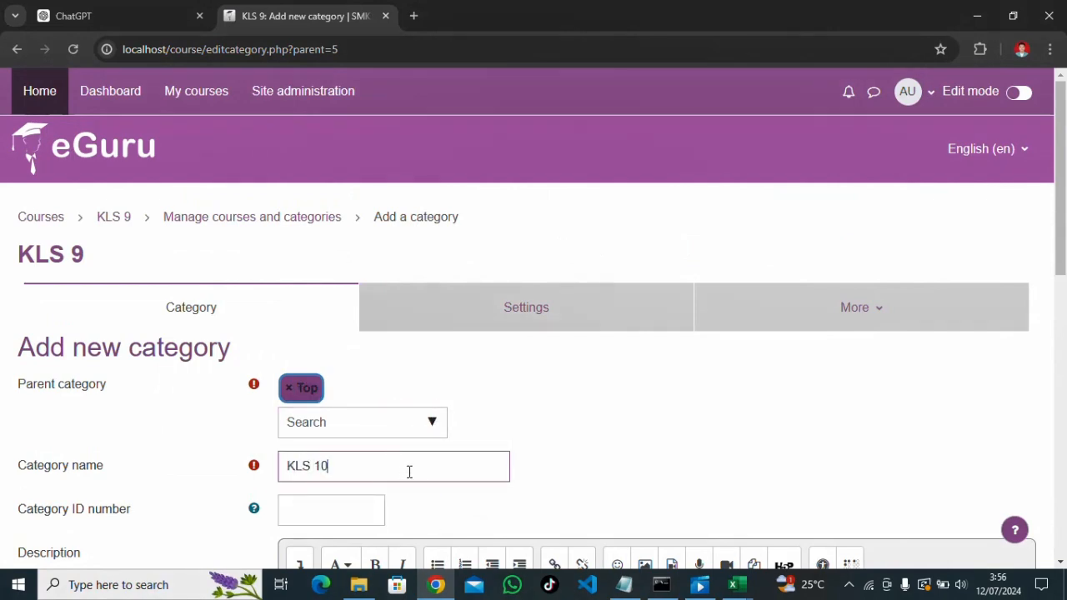
{"action": "key", "text": "Return"}
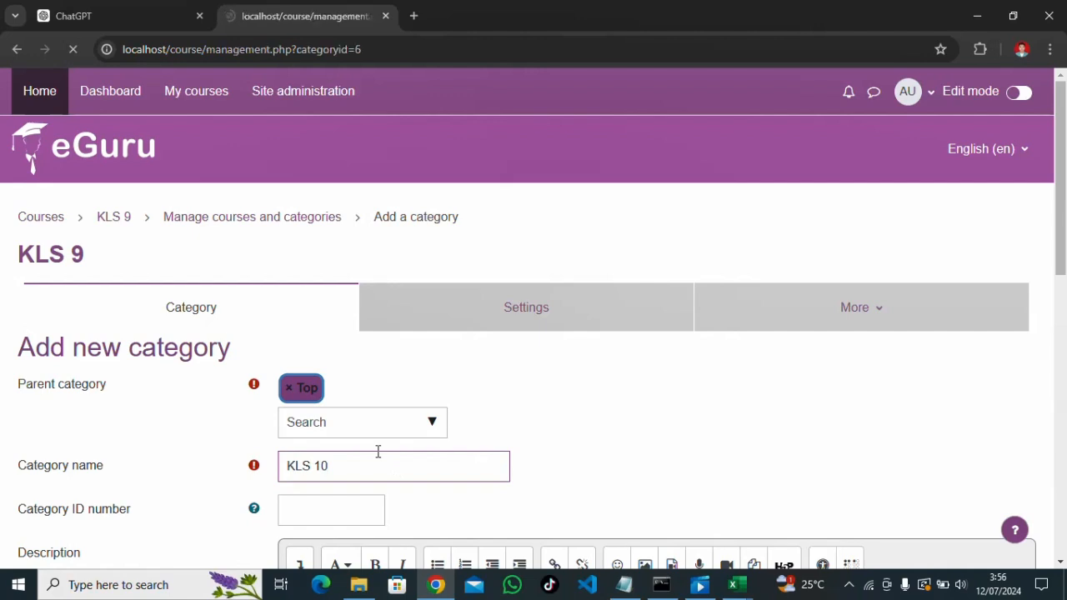
{"action": "scroll", "coordinate": [376, 453], "scroll_direction": "down", "scroll_amount": 2}
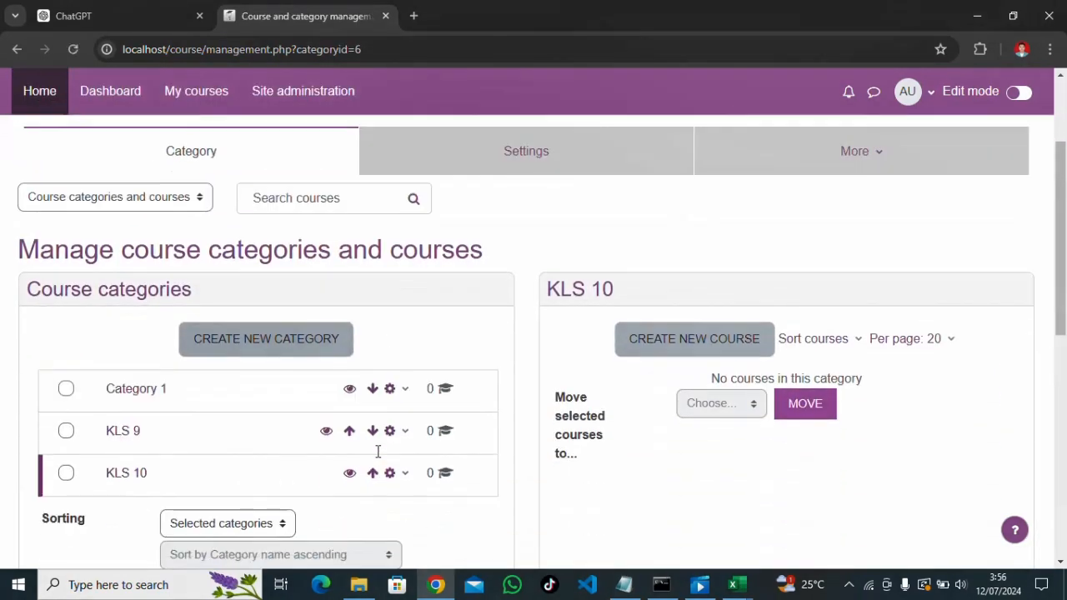
Create the top-level course category KLS 11
{"action": "left_click", "coordinate": [300, 337]}
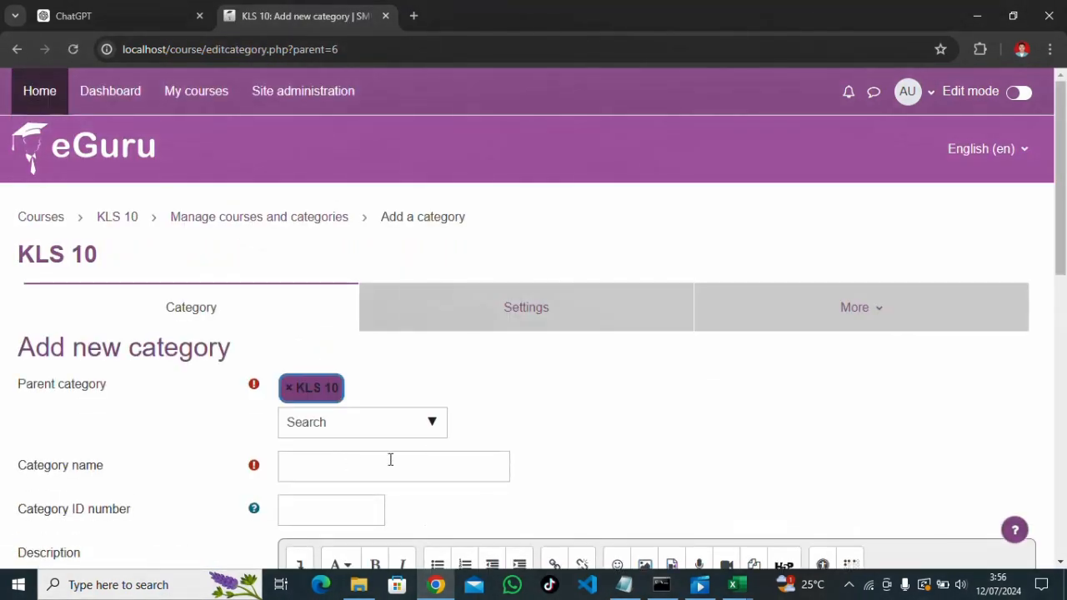
{"action": "left_click", "coordinate": [432, 423]}
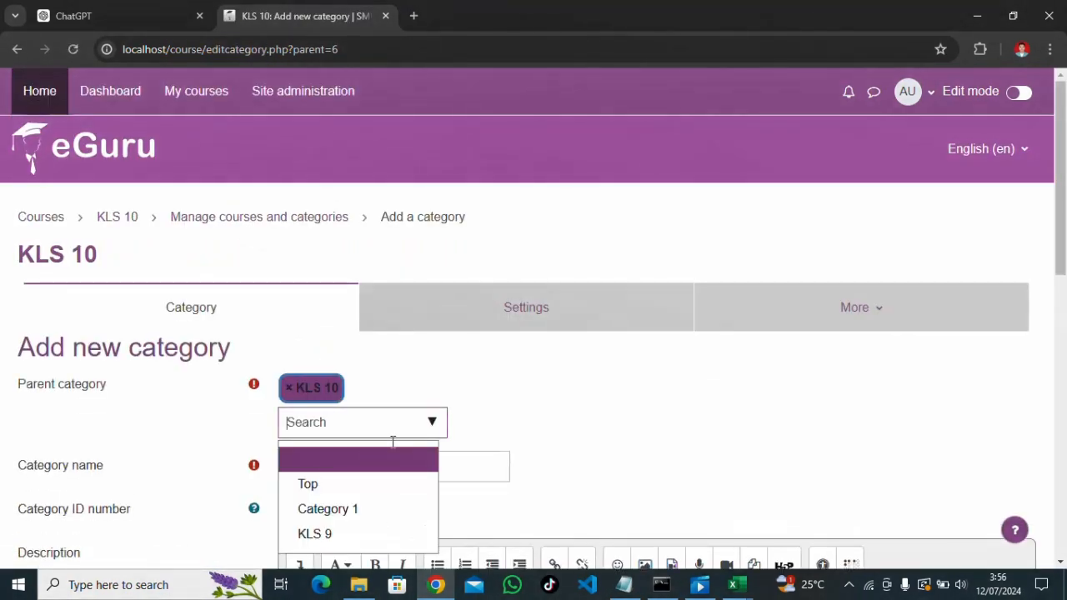
{"action": "left_click", "coordinate": [349, 485]}
{"action": "left_click", "coordinate": [349, 474]}
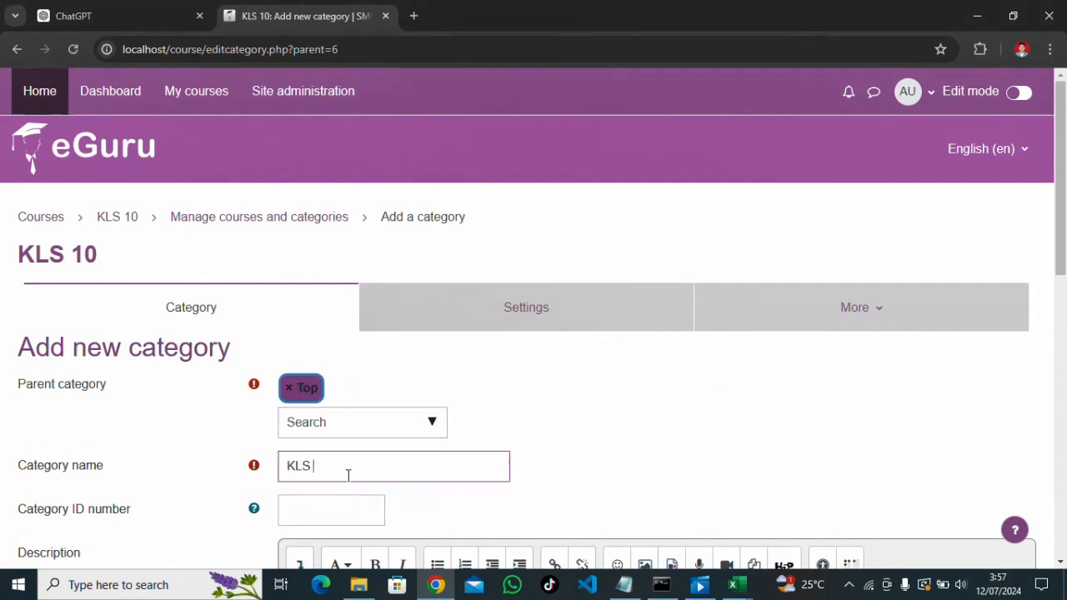
{"action": "key", "text": "Return"}
{"action": "scroll", "coordinate": [409, 457], "scroll_direction": "down", "scroll_amount": 2}
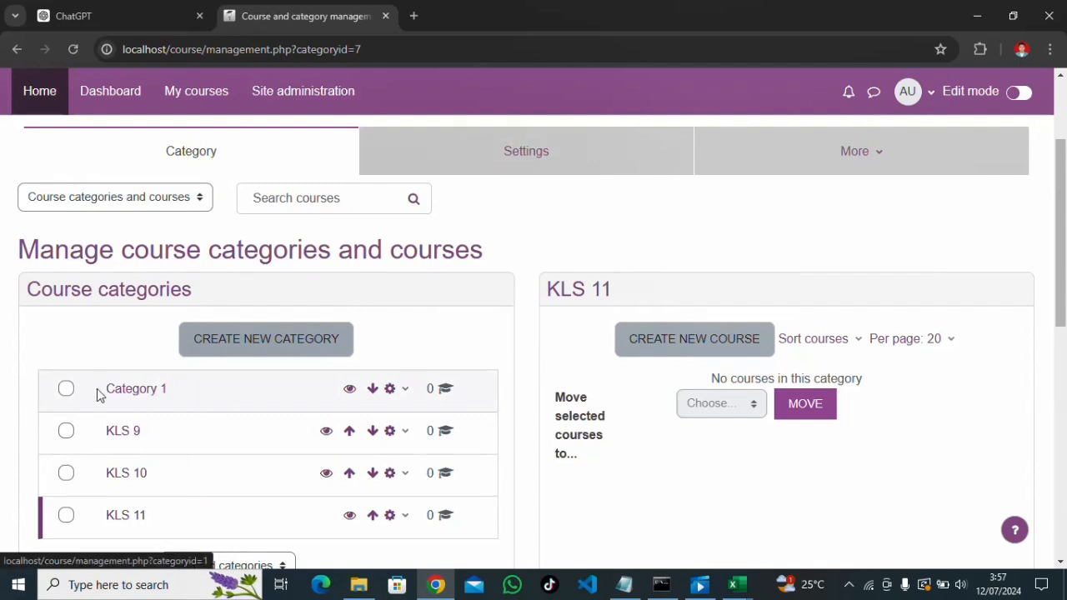
Delete Category 1, then open the empty KLS 9 category
{"action": "left_click", "coordinate": [405, 389]}
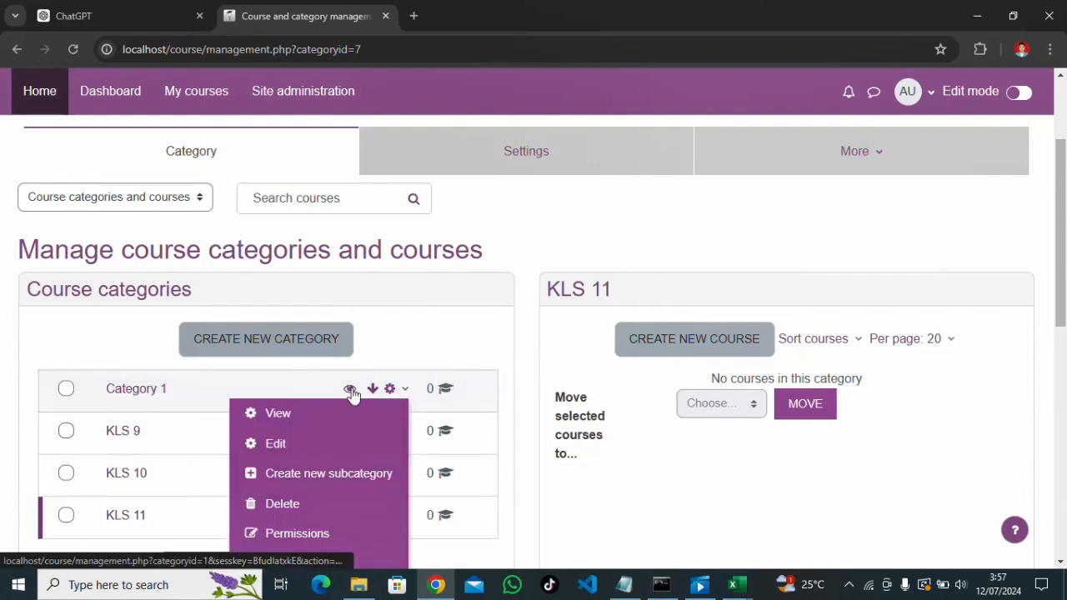
{"action": "scroll", "coordinate": [291, 458], "scroll_direction": "down", "scroll_amount": 1}
{"action": "left_click", "coordinate": [279, 430]}
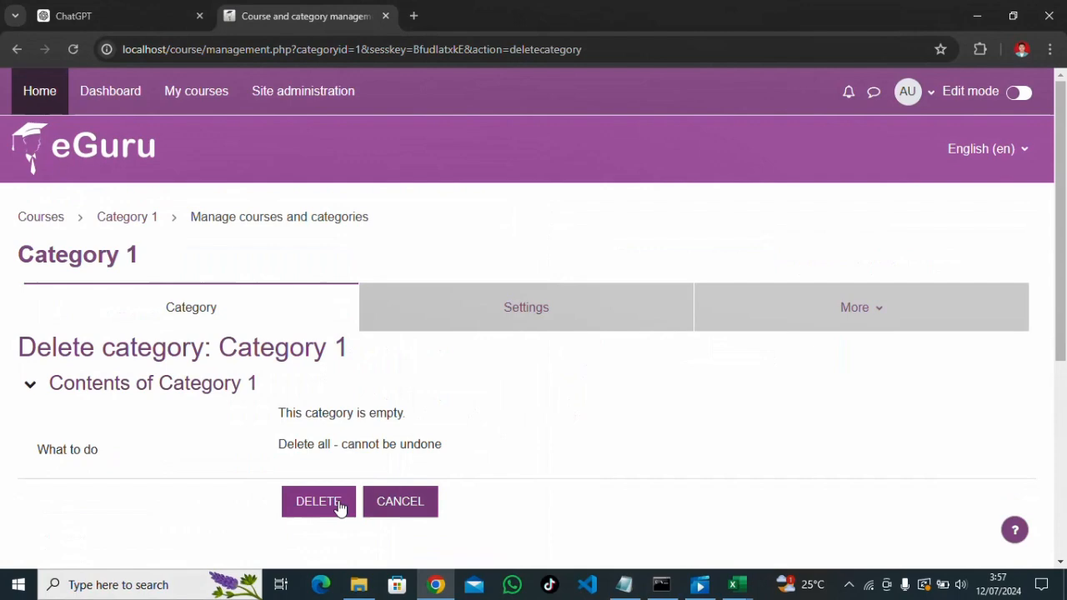
{"action": "left_click", "coordinate": [335, 504]}
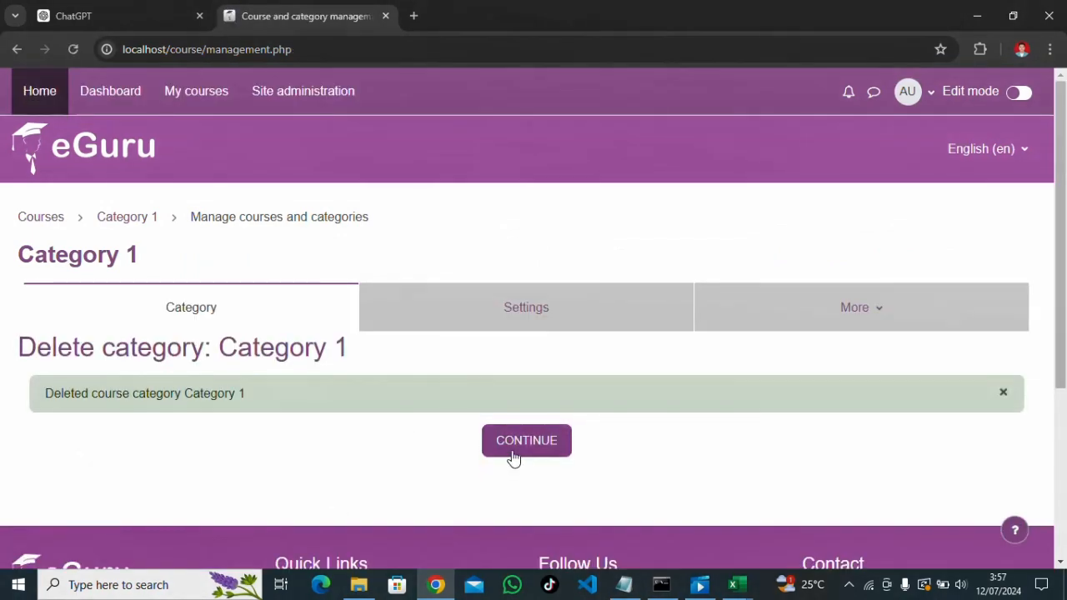
{"action": "left_click", "coordinate": [513, 457]}
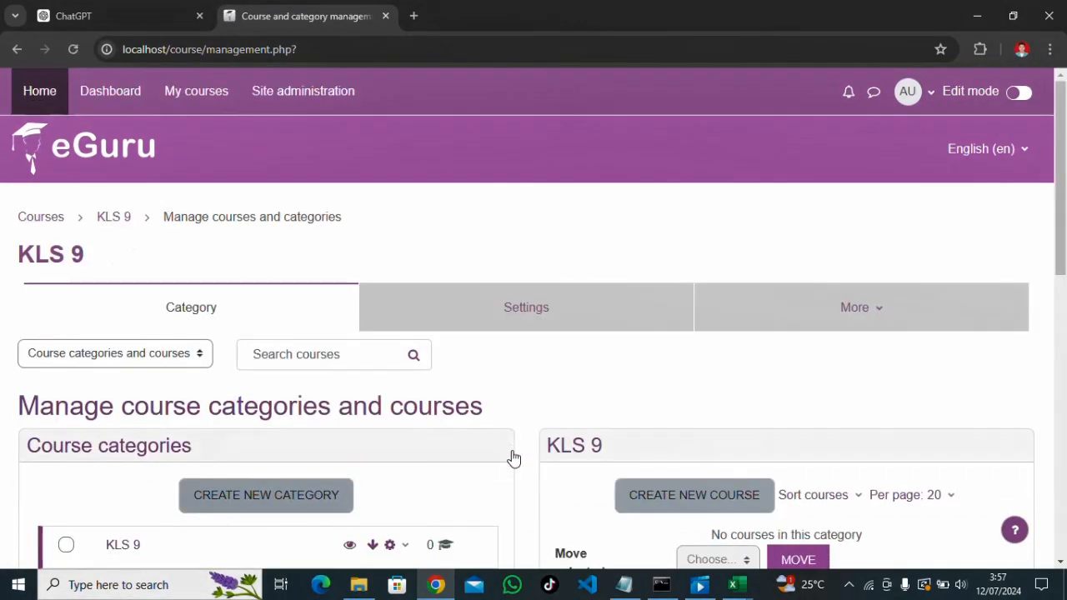
{"action": "scroll", "coordinate": [500, 450], "scroll_direction": "down", "scroll_amount": 2}
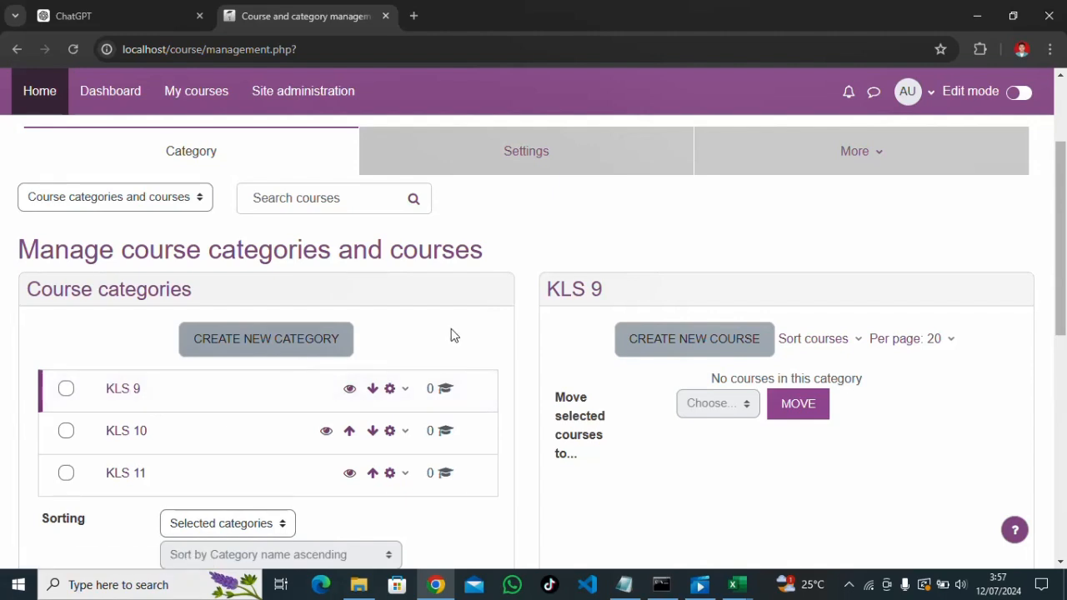
{"action": "left_click", "coordinate": [131, 395]}
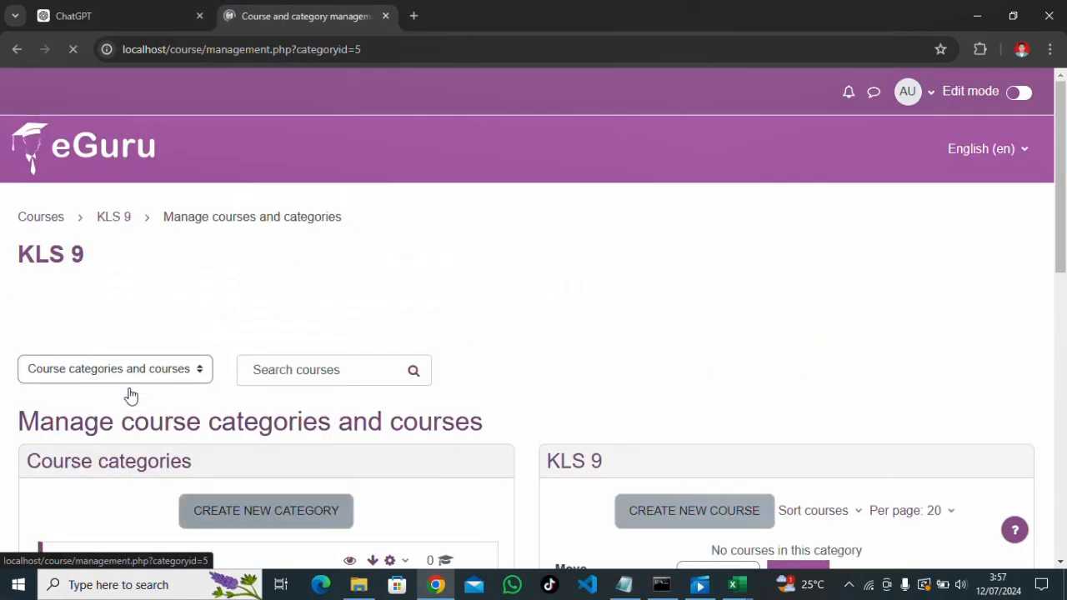
{"action": "scroll", "coordinate": [221, 390], "scroll_direction": "down", "scroll_amount": 2}
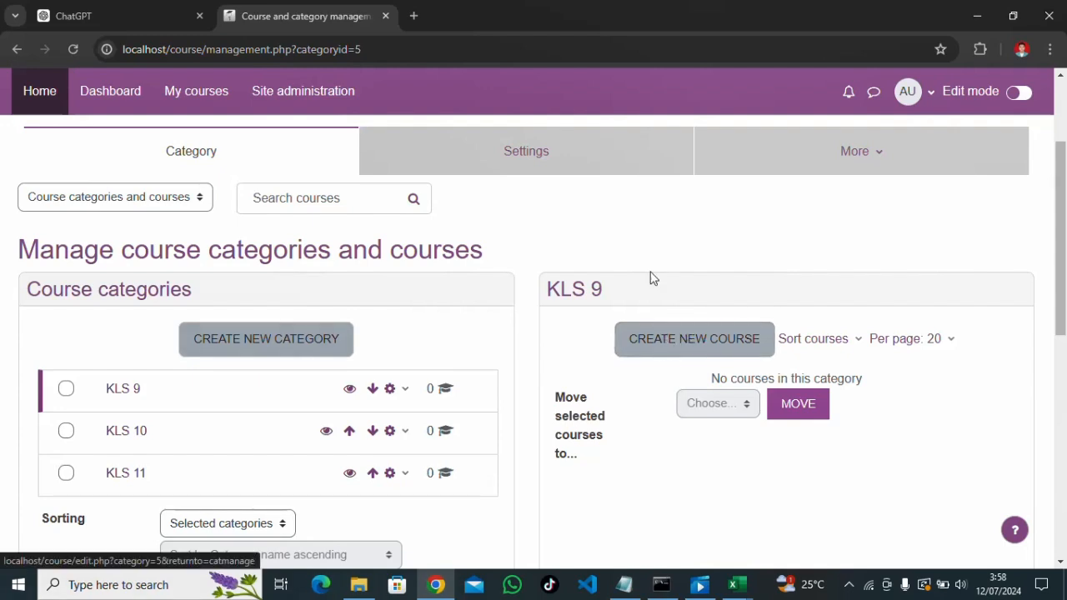
Start a new KLS 9 course with full and short name 'Bahasa Indonesia'
{"action": "left_click", "coordinate": [672, 342]}
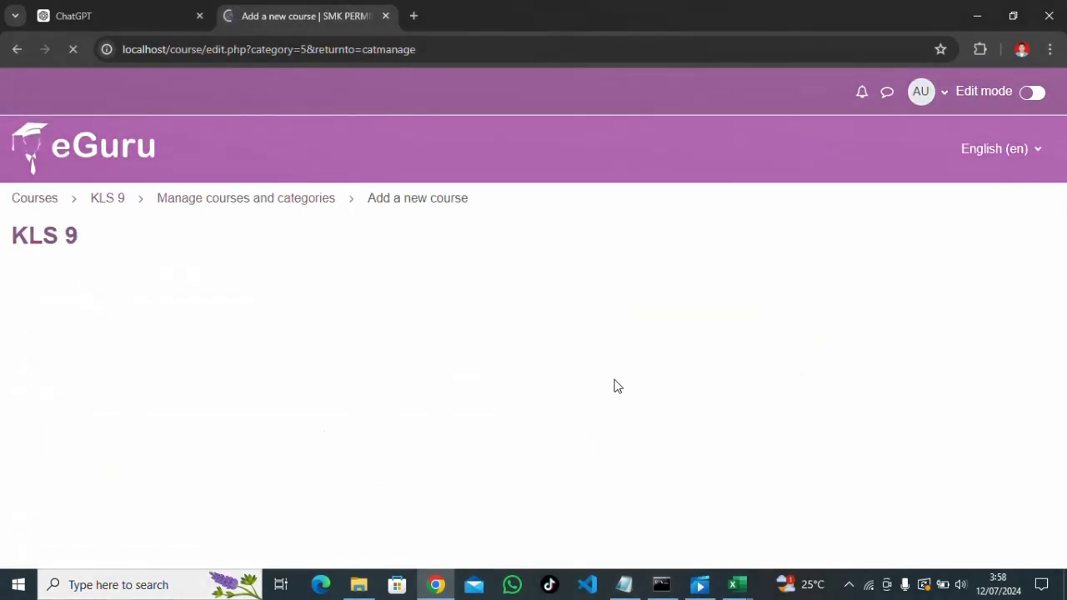
{"action": "scroll", "coordinate": [614, 385], "scroll_direction": "down", "scroll_amount": 1}
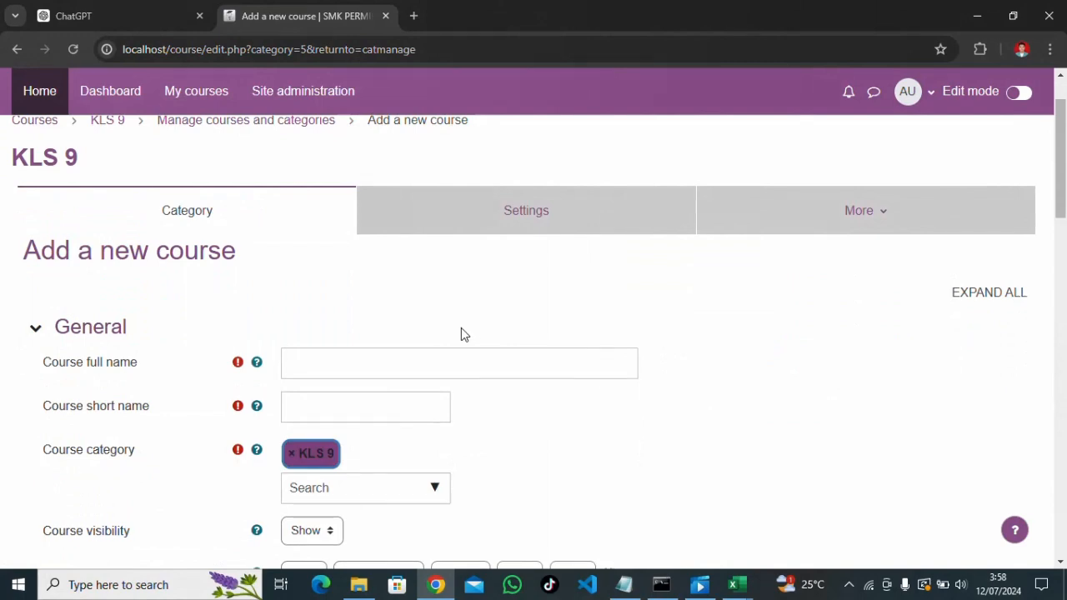
{"action": "left_click", "coordinate": [374, 372]}
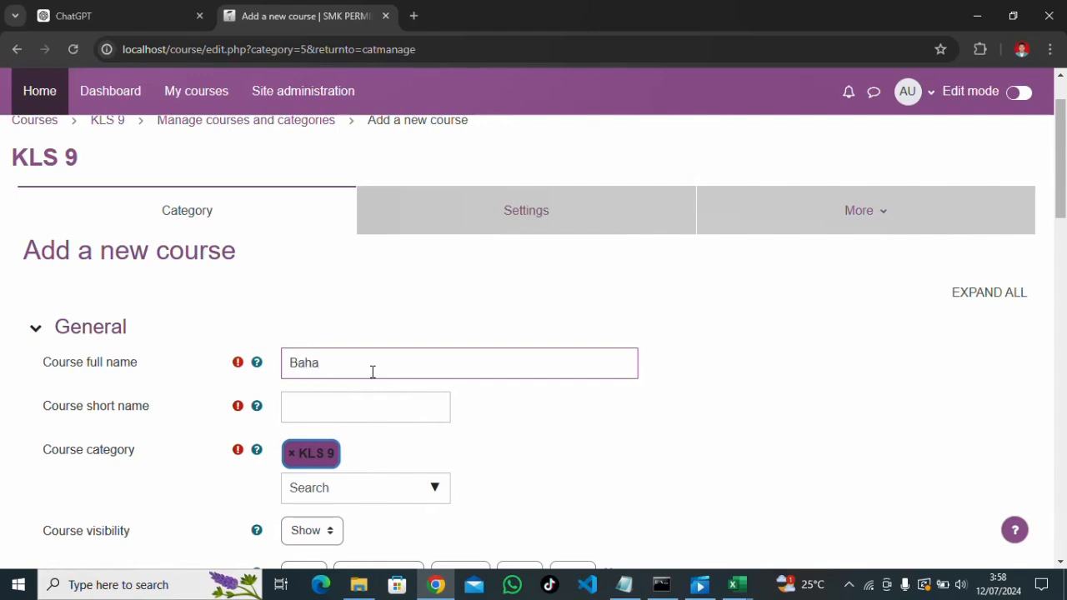
{"action": "type", "text": "Bahasa Indonesia"}
{"action": "left_click", "coordinate": [355, 402]}
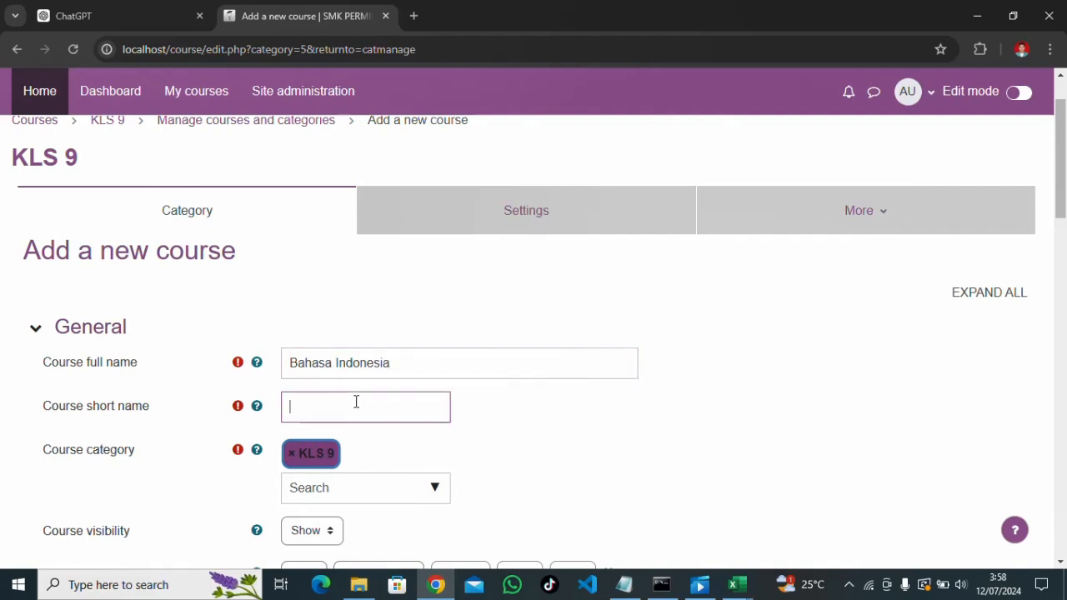
{"action": "left_click_drag", "start_coordinate": [399, 363], "coordinate": [287, 363]}
{"action": "key", "text": "ctrl+c"}
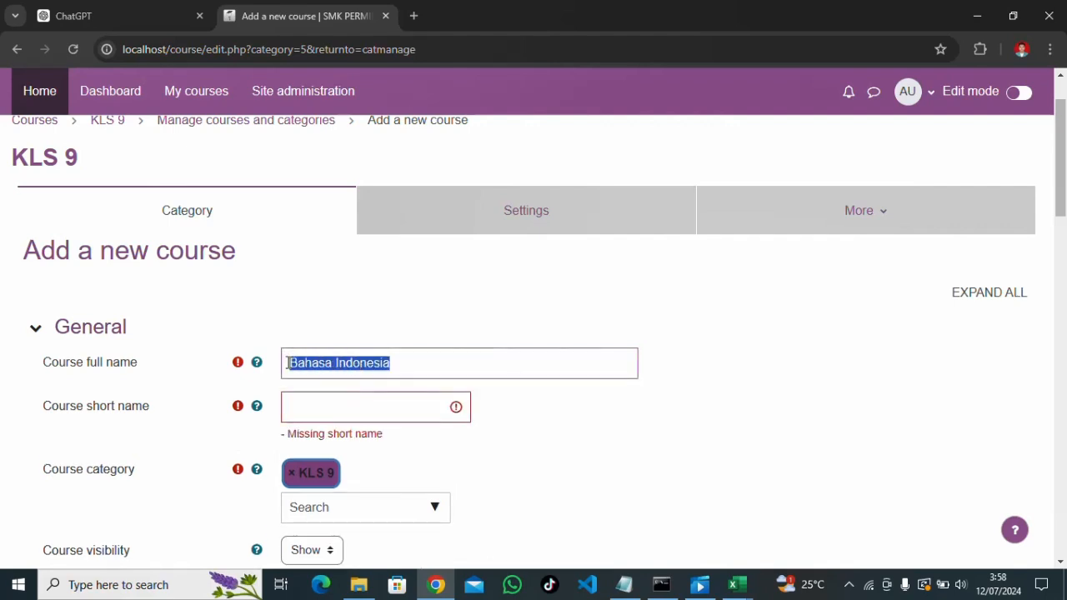
{"action": "left_click", "coordinate": [316, 415]}
{"action": "key", "text": "ctrl+v"}
Disable the course end date on the new course form
{"action": "scroll", "coordinate": [374, 407], "scroll_direction": "down", "scroll_amount": 2}
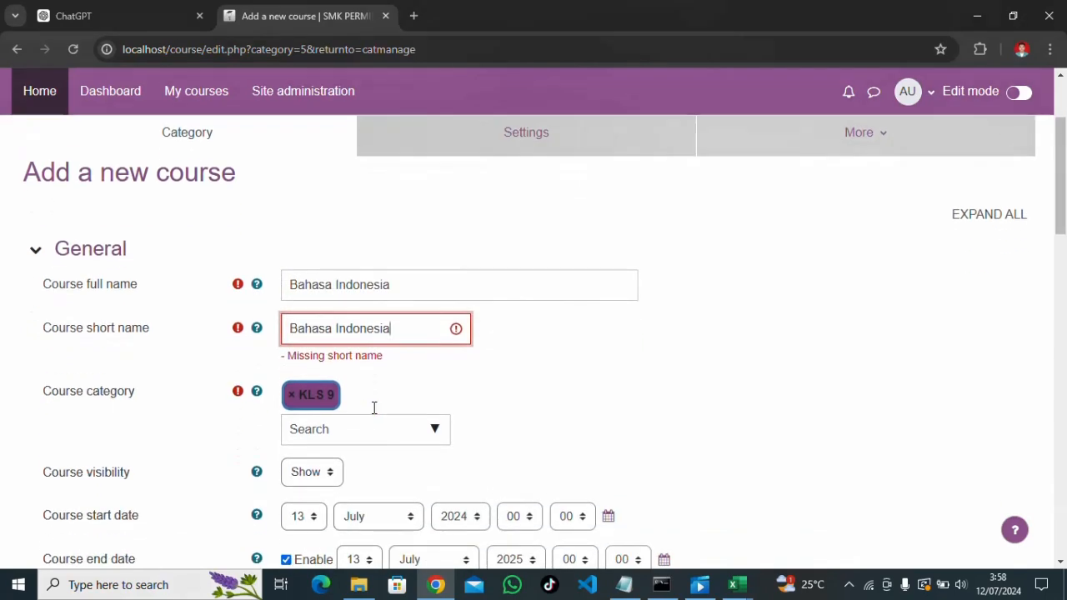
{"action": "scroll", "coordinate": [372, 412], "scroll_direction": "down", "scroll_amount": 1}
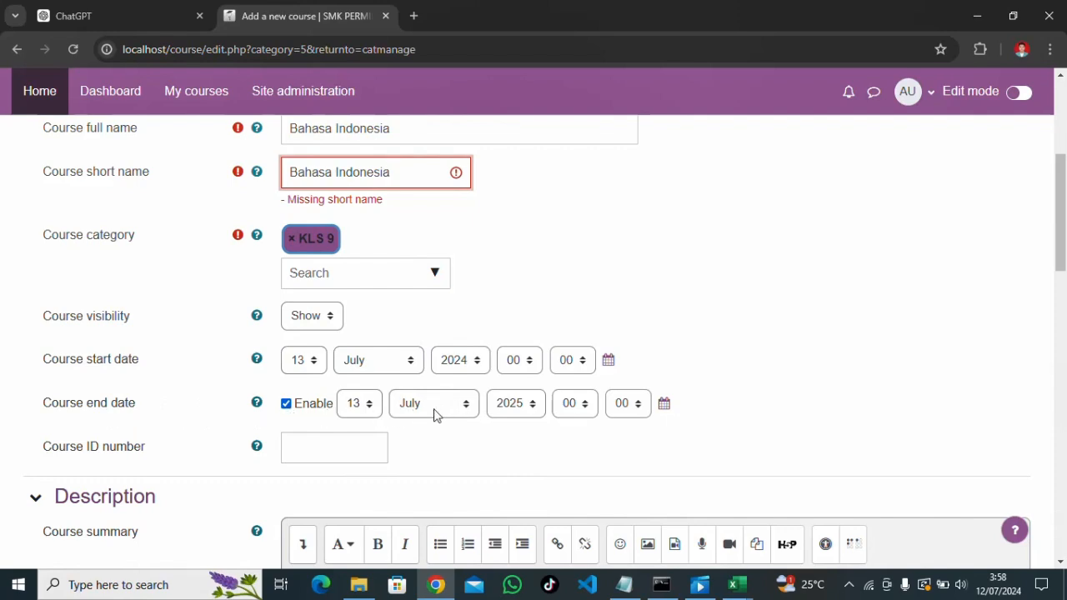
{"action": "left_click", "coordinate": [286, 406]}
{"action": "left_click", "coordinate": [286, 385]}
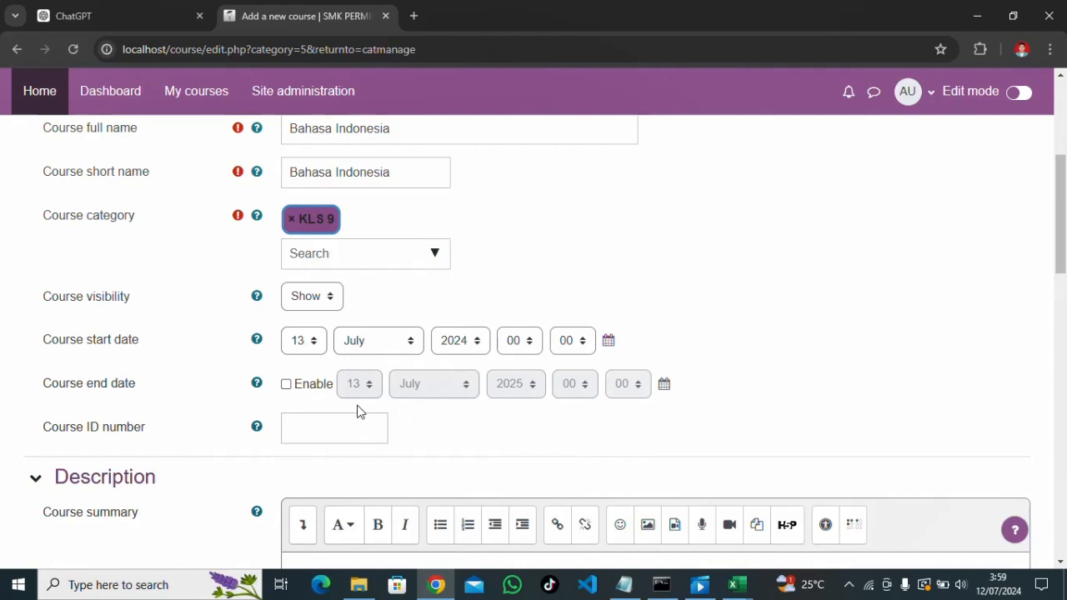
Review the Course format and Appearance settings, then save the Bahasa Indonesia course into KLS 9
{"action": "scroll", "coordinate": [358, 407], "scroll_direction": "down", "scroll_amount": 8}
{"action": "scroll", "coordinate": [357, 406], "scroll_direction": "down", "scroll_amount": 3}
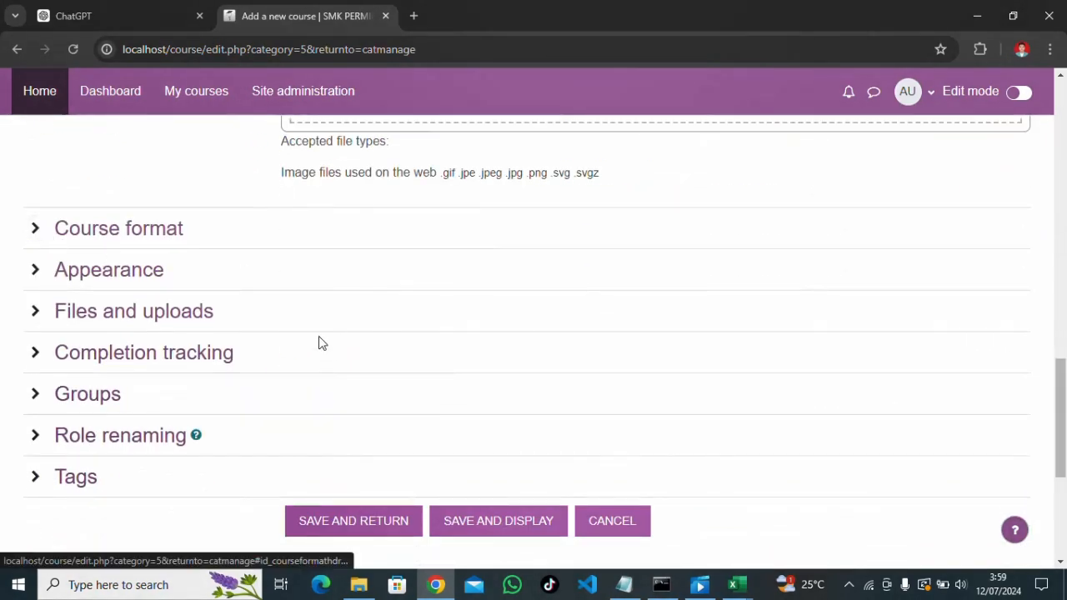
{"action": "scroll", "coordinate": [367, 338], "scroll_direction": "down", "scroll_amount": 2}
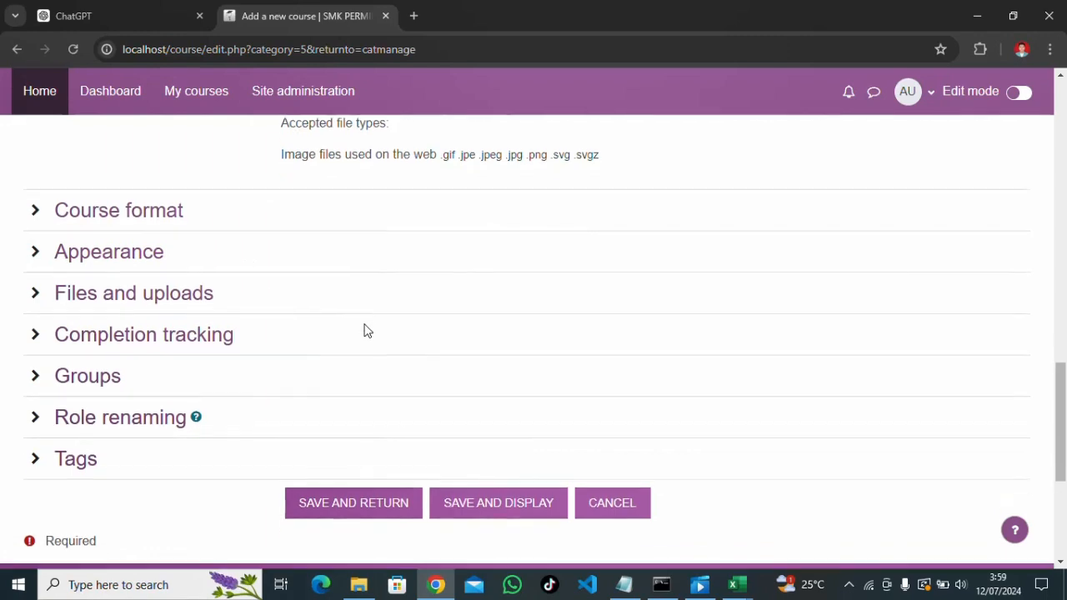
{"action": "scroll", "coordinate": [275, 322], "scroll_direction": "up", "scroll_amount": 4}
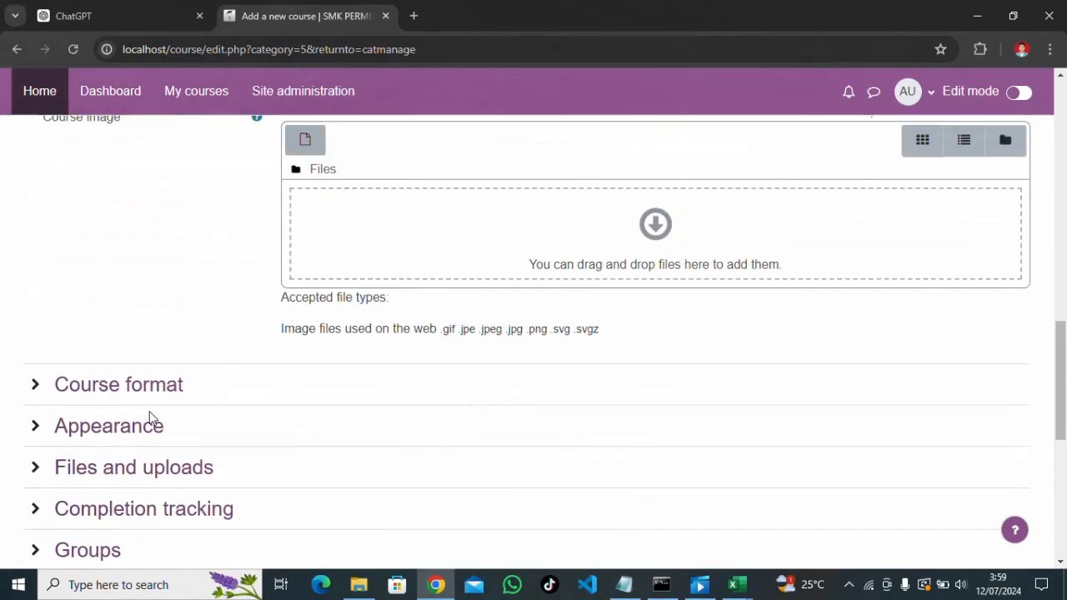
{"action": "left_click", "coordinate": [37, 386]}
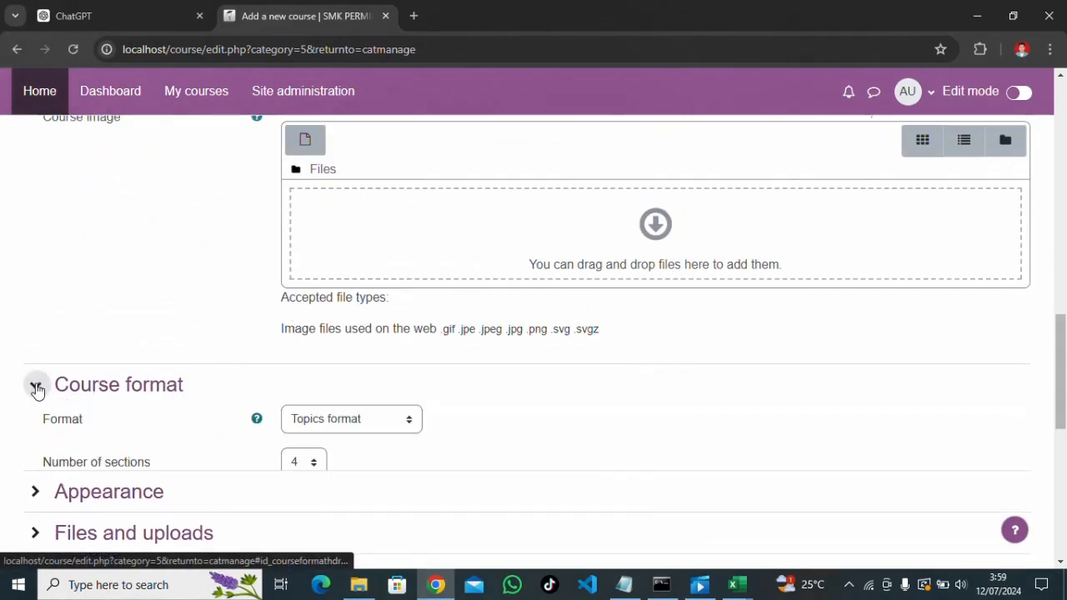
{"action": "left_click", "coordinate": [39, 388]}
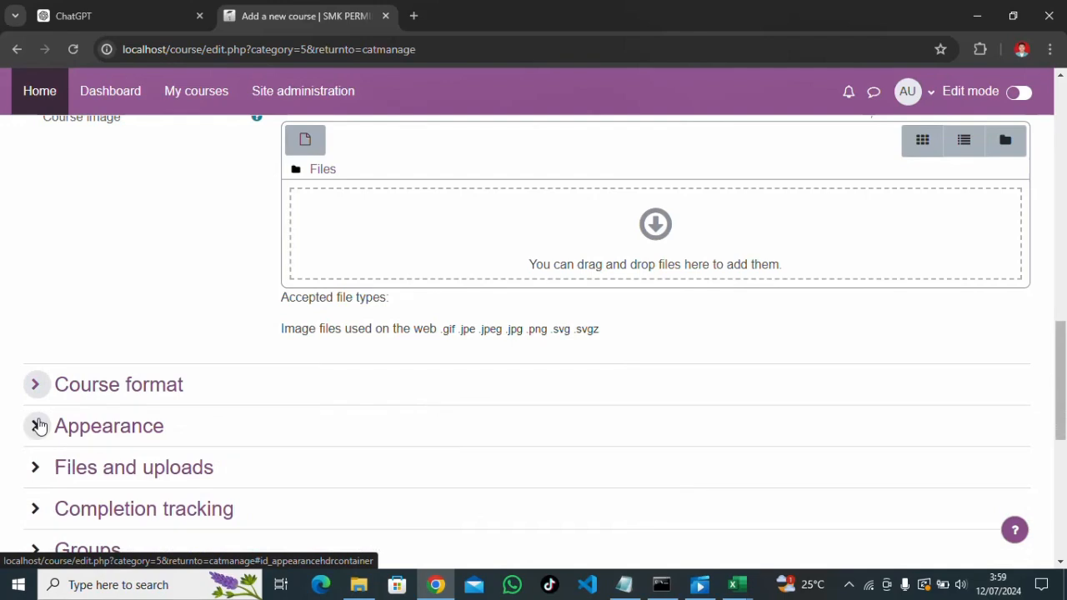
{"action": "left_click", "coordinate": [37, 425]}
{"action": "left_click", "coordinate": [36, 425]}
{"action": "scroll", "coordinate": [260, 416], "scroll_direction": "down", "scroll_amount": 4}
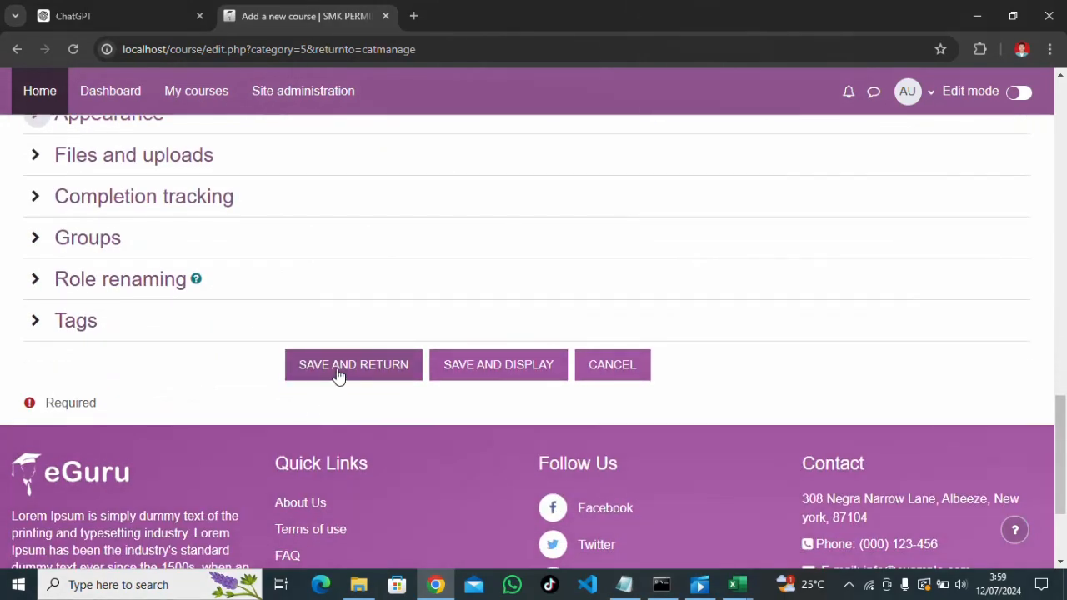
{"action": "left_click", "coordinate": [339, 377]}
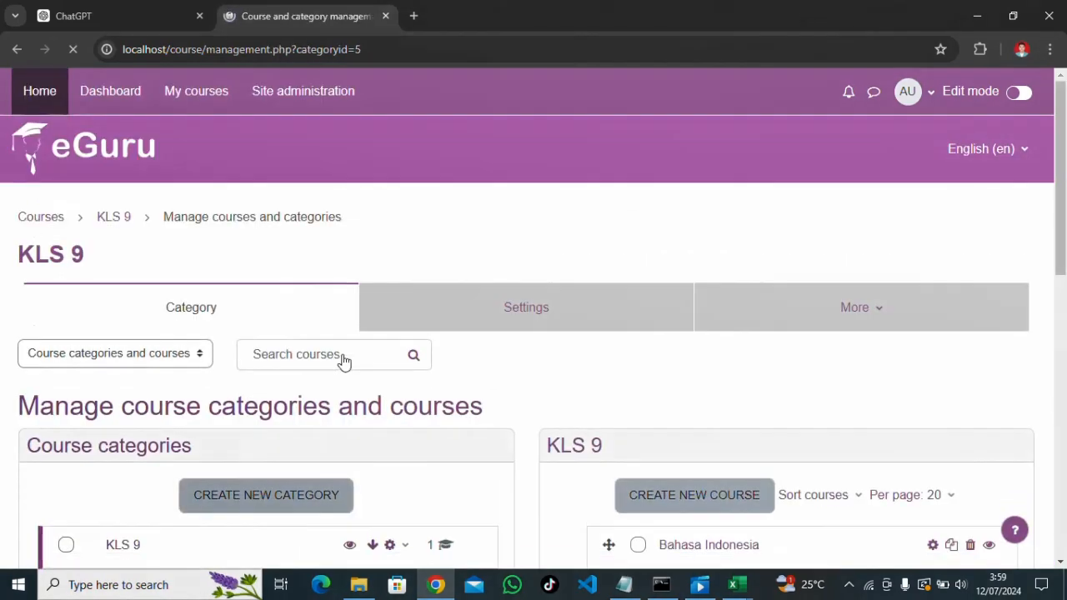
{"action": "scroll", "coordinate": [664, 395], "scroll_direction": "down", "scroll_amount": 2}
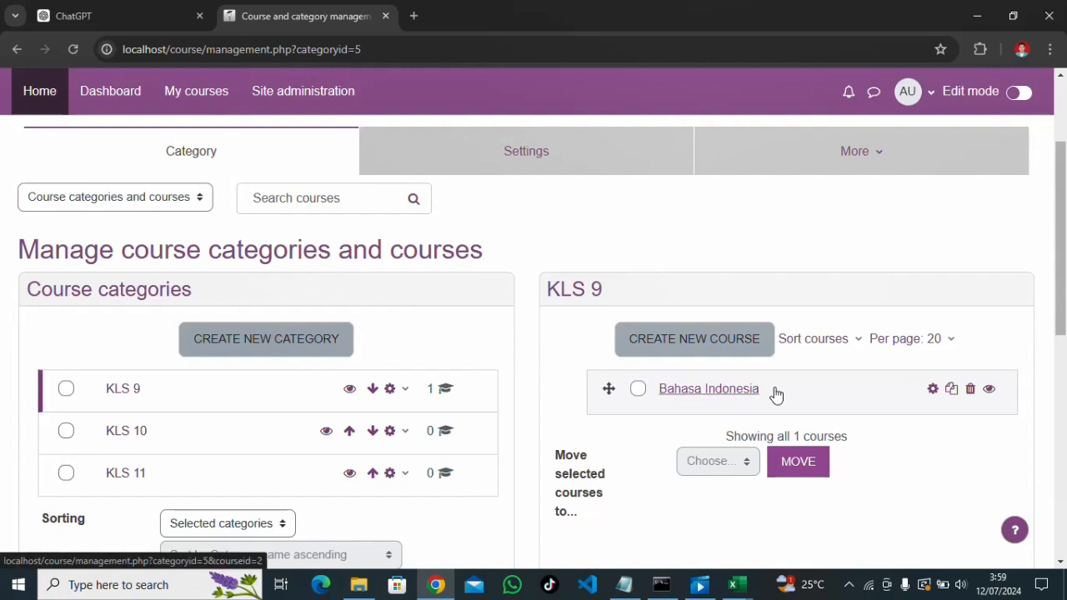
Change the course full name to 'Bahasa Indonesia 9A' and save it
{"action": "left_click", "coordinate": [932, 390]}
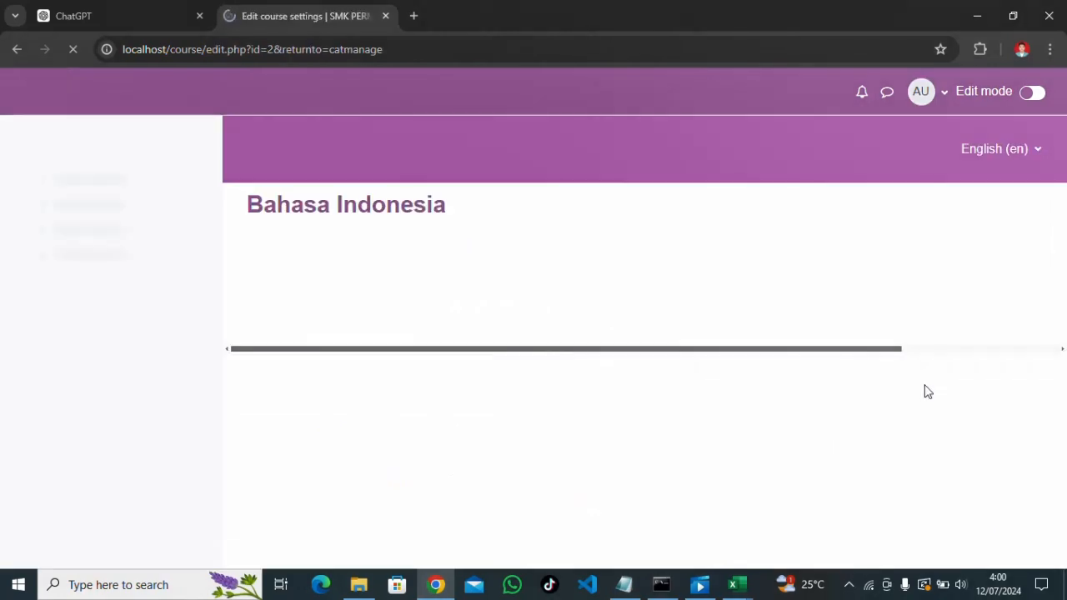
{"action": "scroll", "coordinate": [594, 378], "scroll_direction": "down", "scroll_amount": 1}
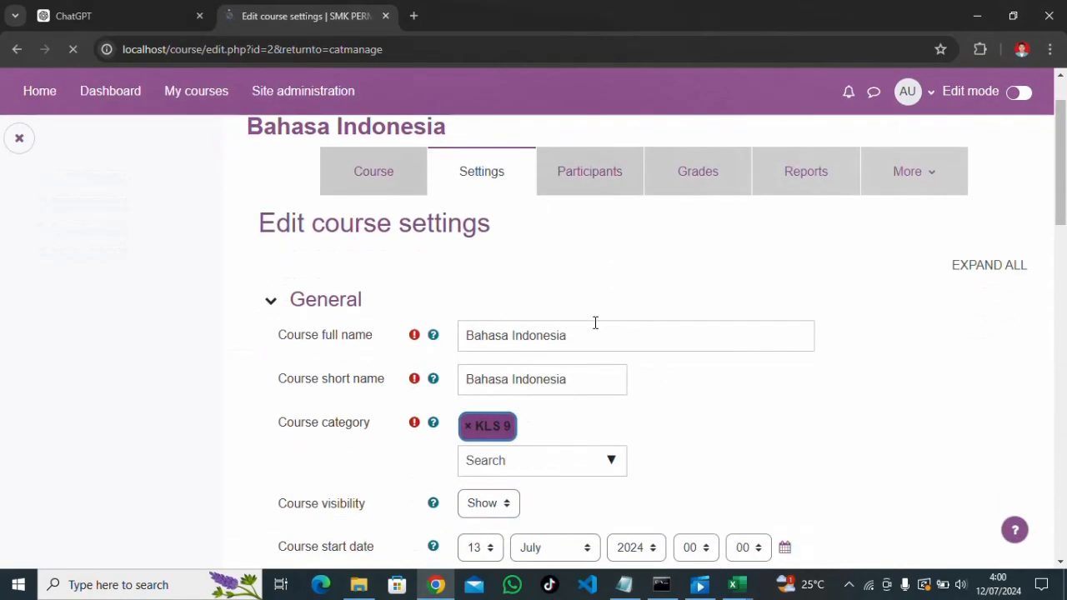
{"action": "left_click", "coordinate": [588, 342]}
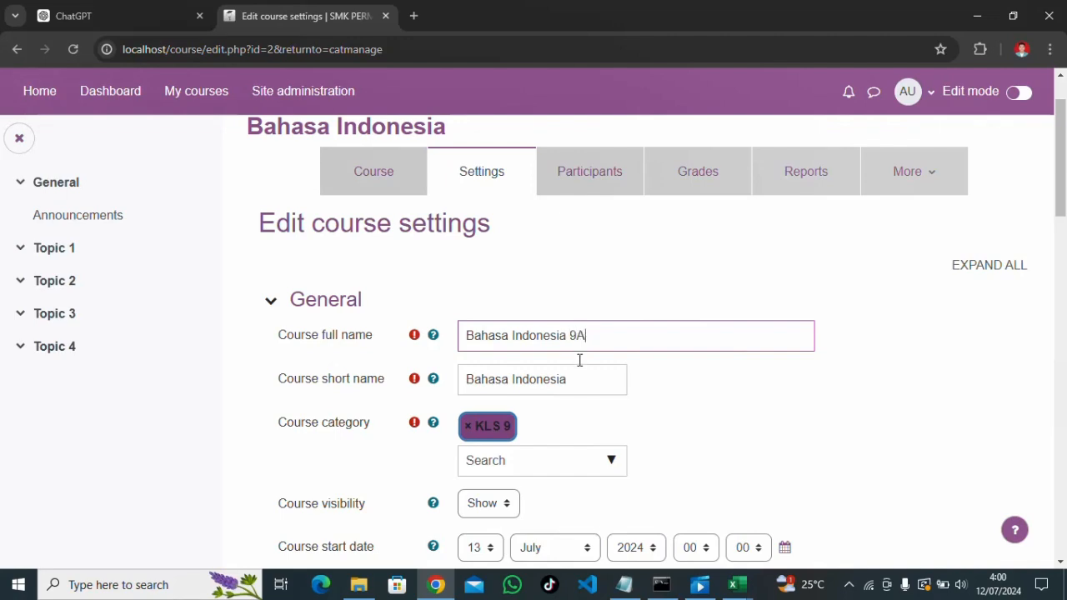
{"action": "scroll", "coordinate": [576, 408], "scroll_direction": "down", "scroll_amount": 20}
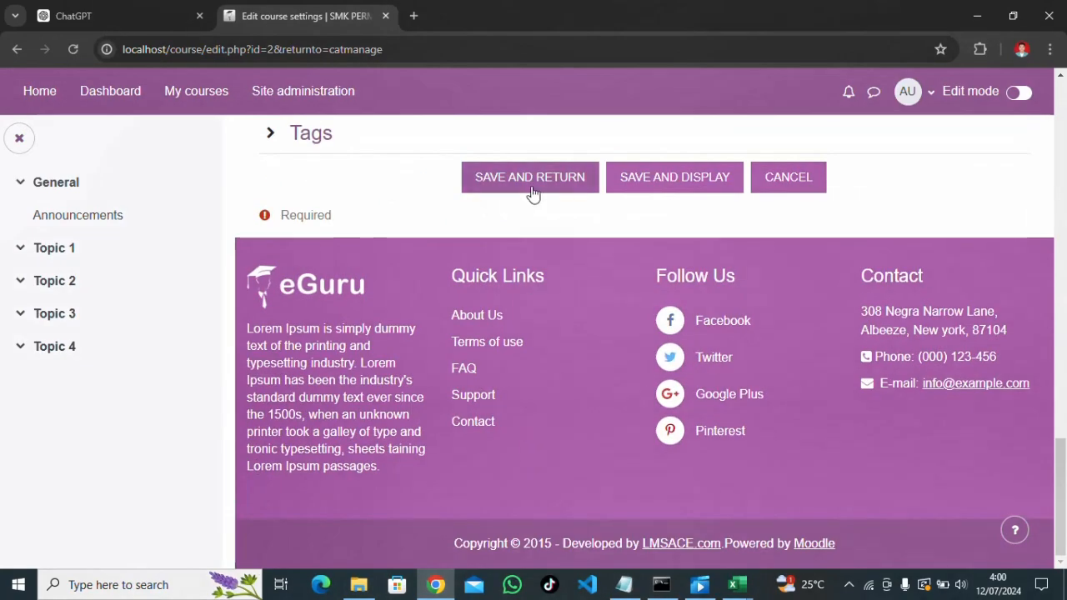
{"action": "left_click", "coordinate": [535, 185]}
{"action": "scroll", "coordinate": [681, 352], "scroll_direction": "down", "scroll_amount": 4}
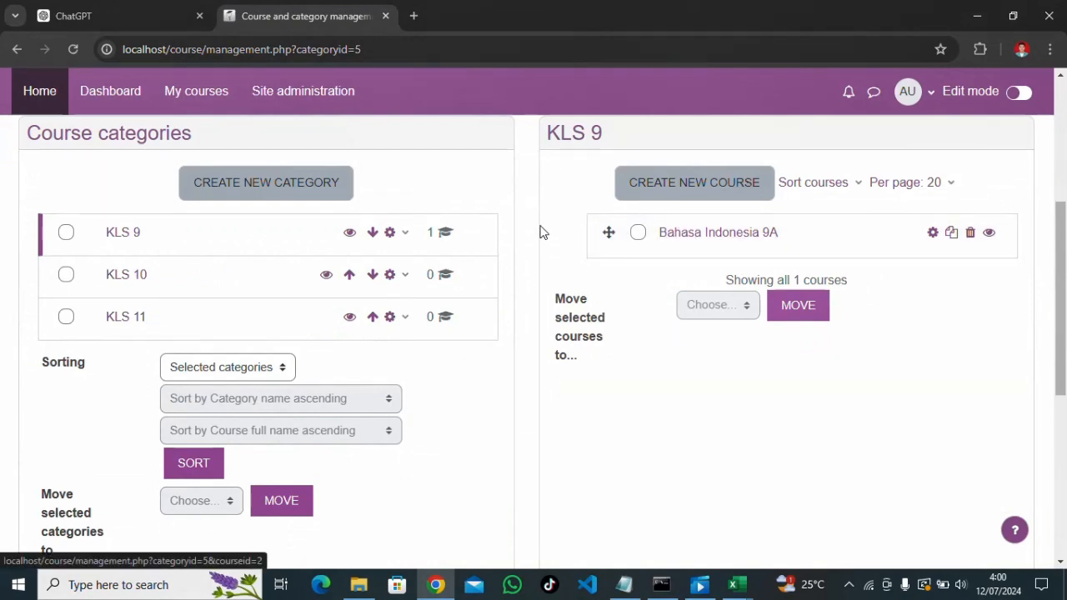
Check KLS 9's course count and note its category id in the page address
{"action": "double_click", "coordinate": [429, 232]}
{"action": "left_click", "coordinate": [439, 234]}
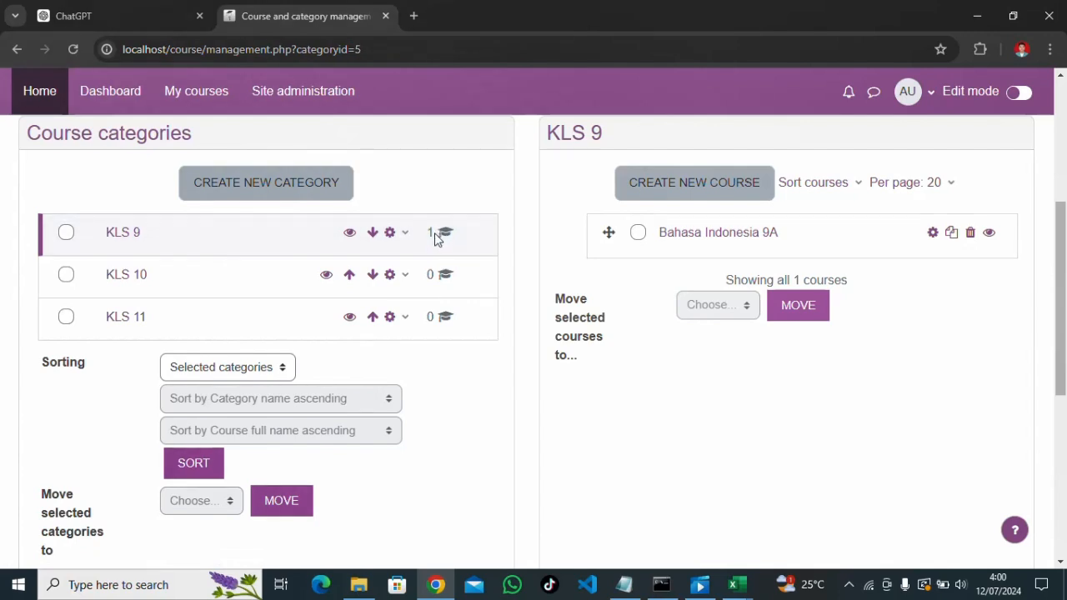
{"action": "scroll", "coordinate": [753, 267], "scroll_direction": "up", "scroll_amount": 1}
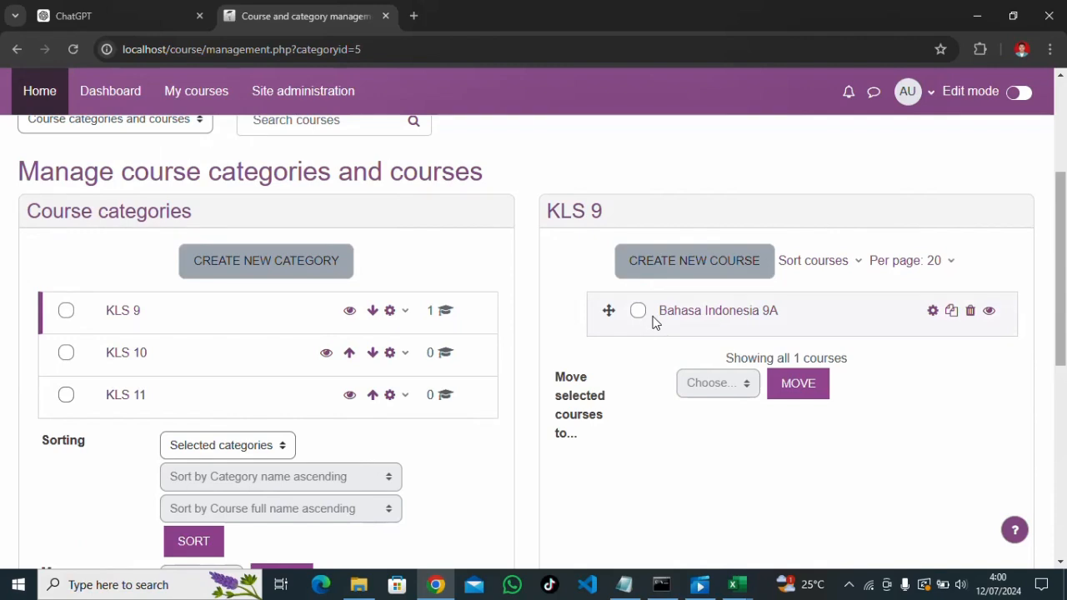
{"action": "scroll", "coordinate": [675, 350], "scroll_direction": "up", "scroll_amount": 1}
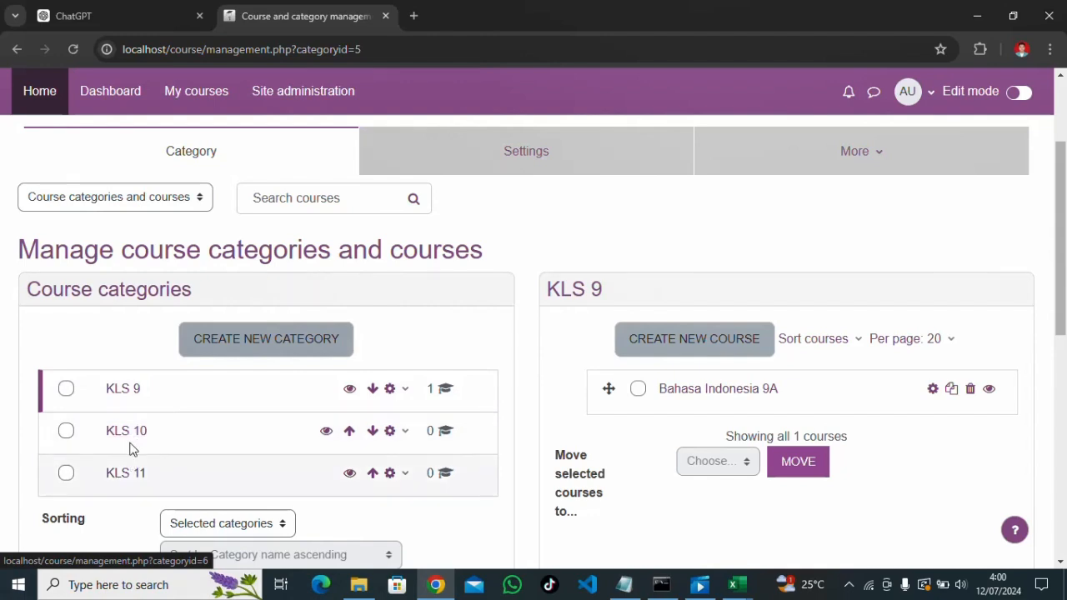
{"action": "left_click", "coordinate": [131, 392]}
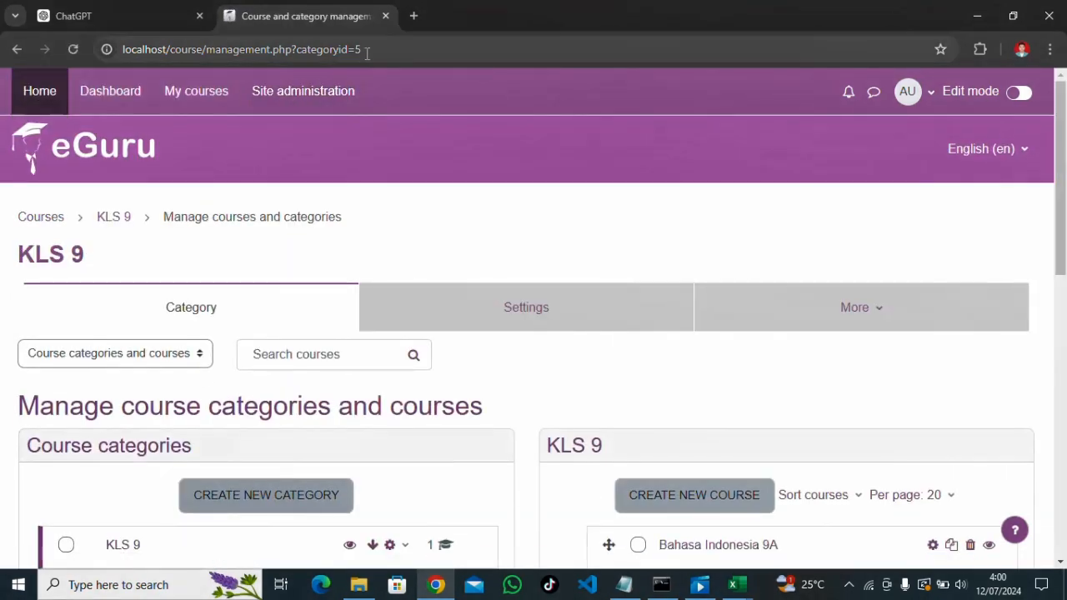
{"action": "left_click", "coordinate": [367, 50]}
{"action": "left_click", "coordinate": [367, 52]}
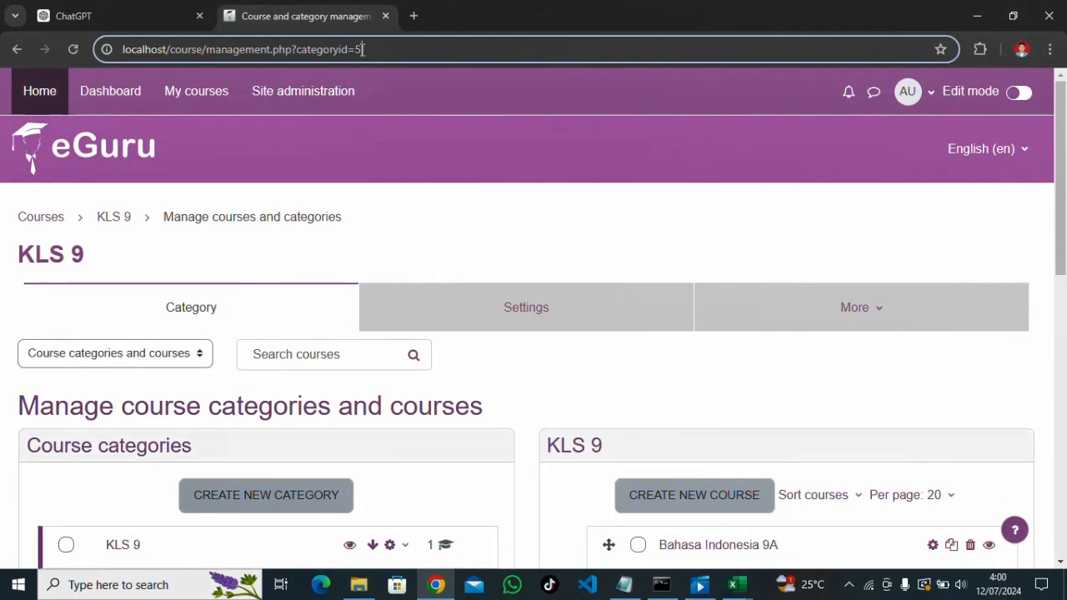
{"action": "left_click_drag", "start_coordinate": [360, 50], "coordinate": [337, 51]}
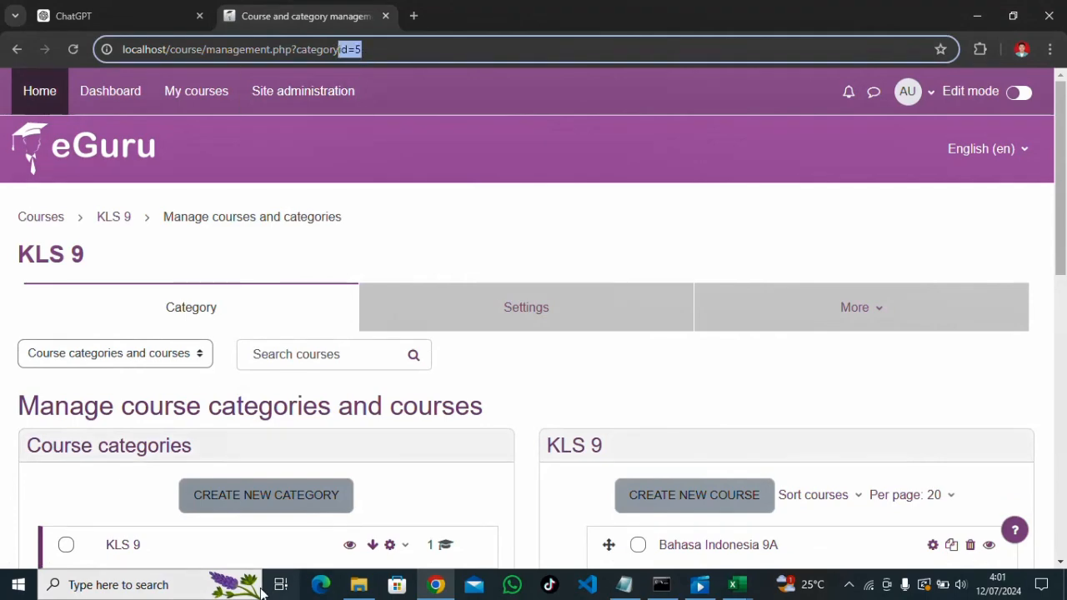
{"action": "scroll", "coordinate": [245, 455], "scroll_direction": "down", "scroll_amount": 2}
Open the KLS 10 and KLS 11 categories and note each category id in the address
{"action": "left_click", "coordinate": [137, 440]}
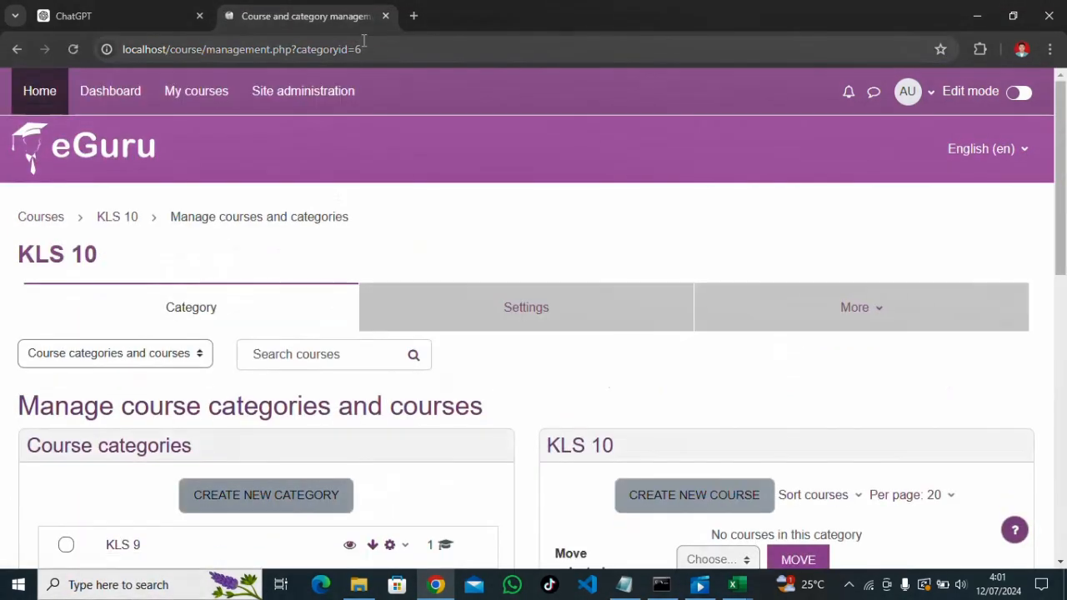
{"action": "left_click", "coordinate": [370, 49]}
{"action": "left_click_drag", "start_coordinate": [370, 48], "coordinate": [348, 49]}
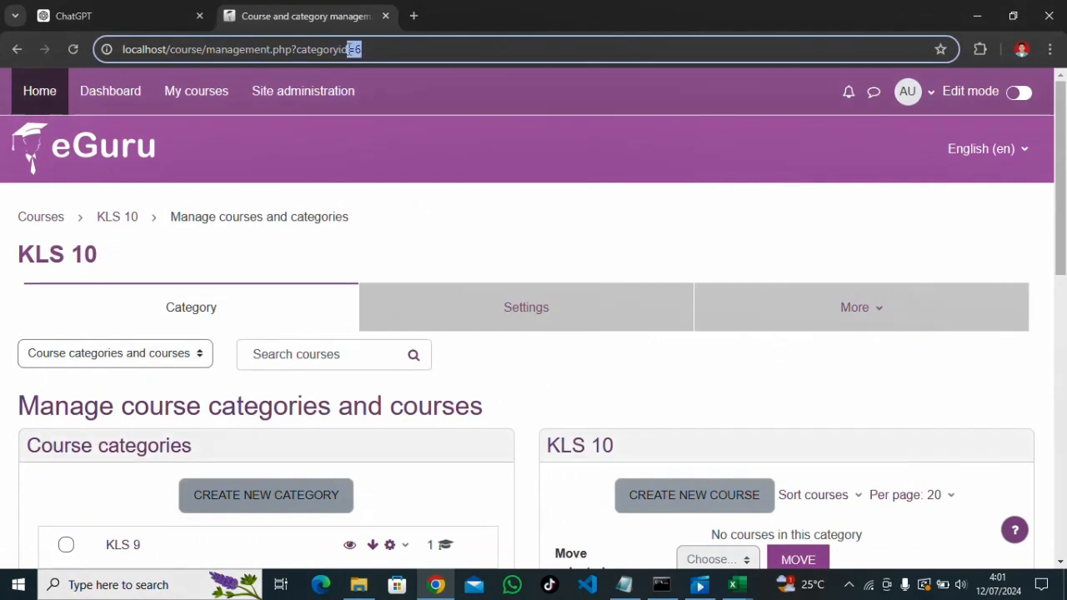
{"action": "scroll", "coordinate": [291, 200], "scroll_direction": "down", "scroll_amount": 2}
{"action": "left_click", "coordinate": [129, 475]}
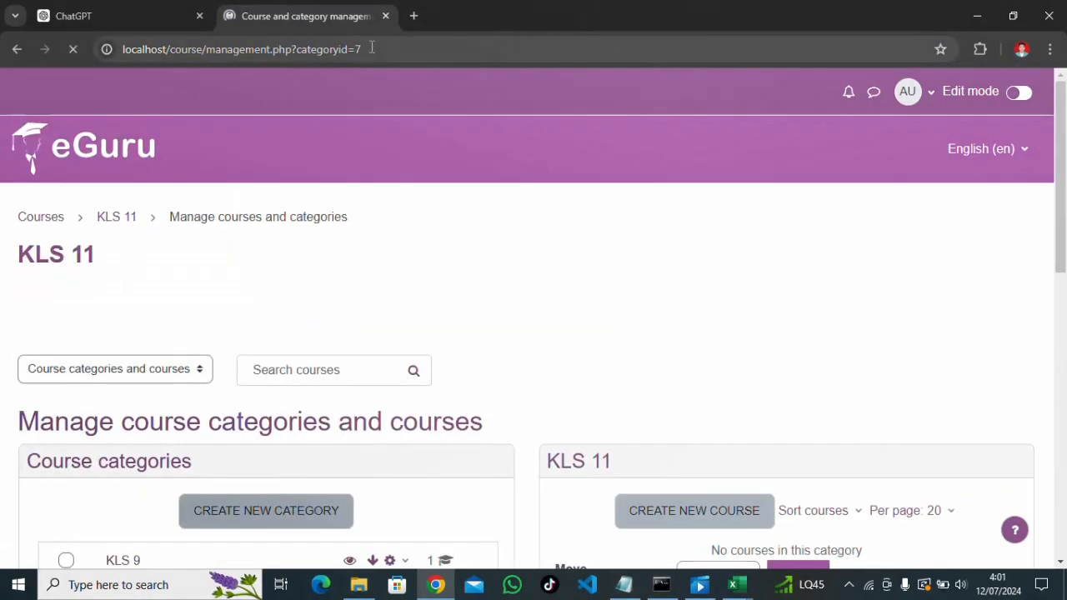
{"action": "left_click_drag", "start_coordinate": [362, 49], "coordinate": [339, 49]}
{"action": "scroll", "coordinate": [239, 447], "scroll_direction": "down", "scroll_amount": 3}
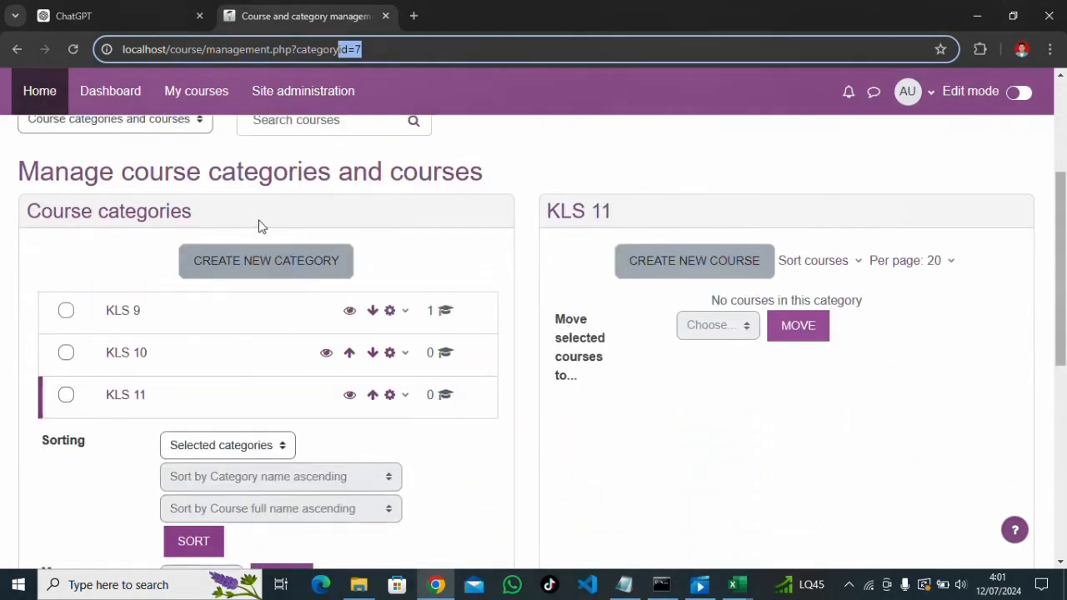
{"action": "left_click", "coordinate": [370, 49]}
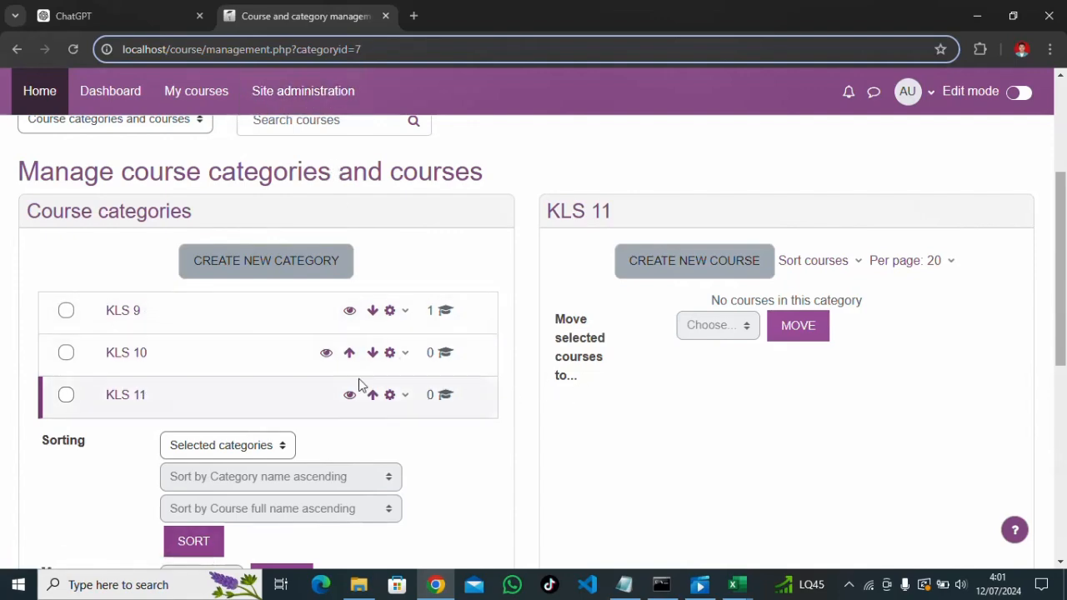
{"action": "scroll", "coordinate": [325, 318], "scroll_direction": "up", "scroll_amount": 1}
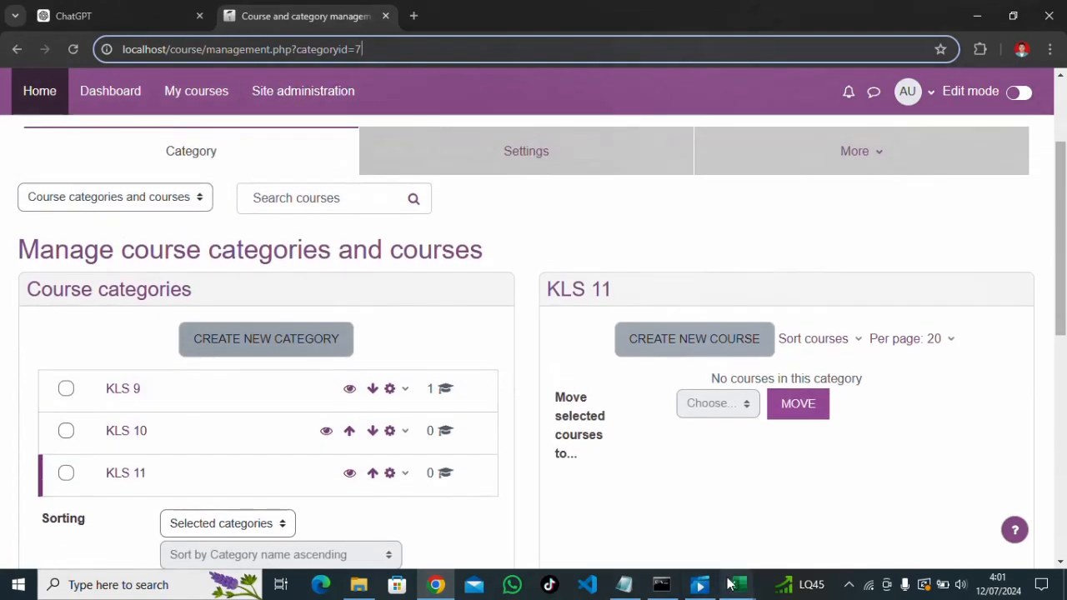
In Excel Book2, correct the A1 header 'catogory' to 'category'
{"action": "mouse_move", "coordinate": [735, 585]}
{"action": "left_click", "coordinate": [800, 537]}
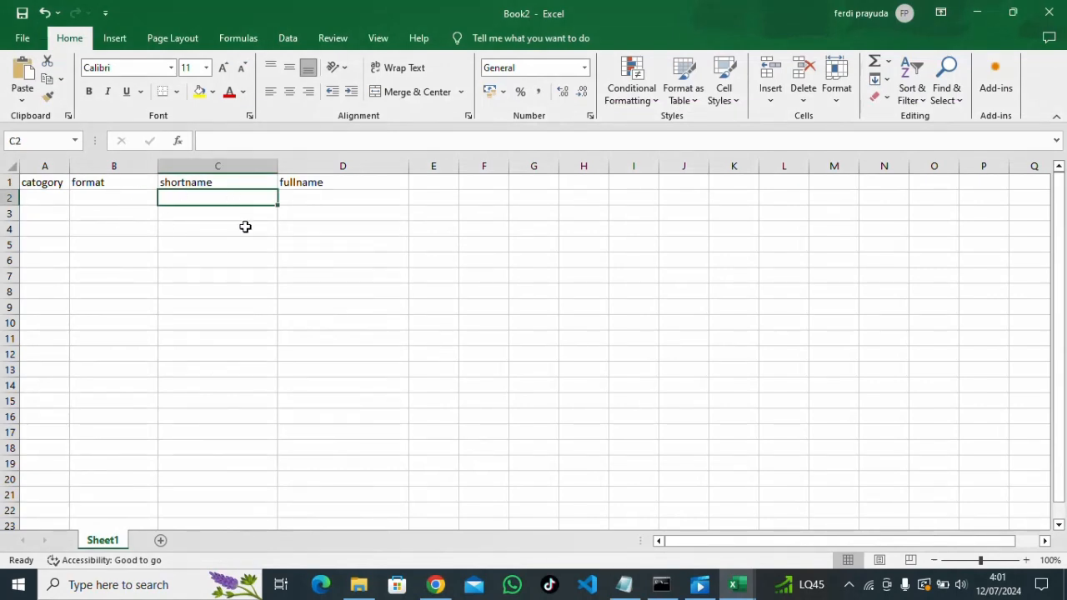
{"action": "left_click", "coordinate": [43, 183]}
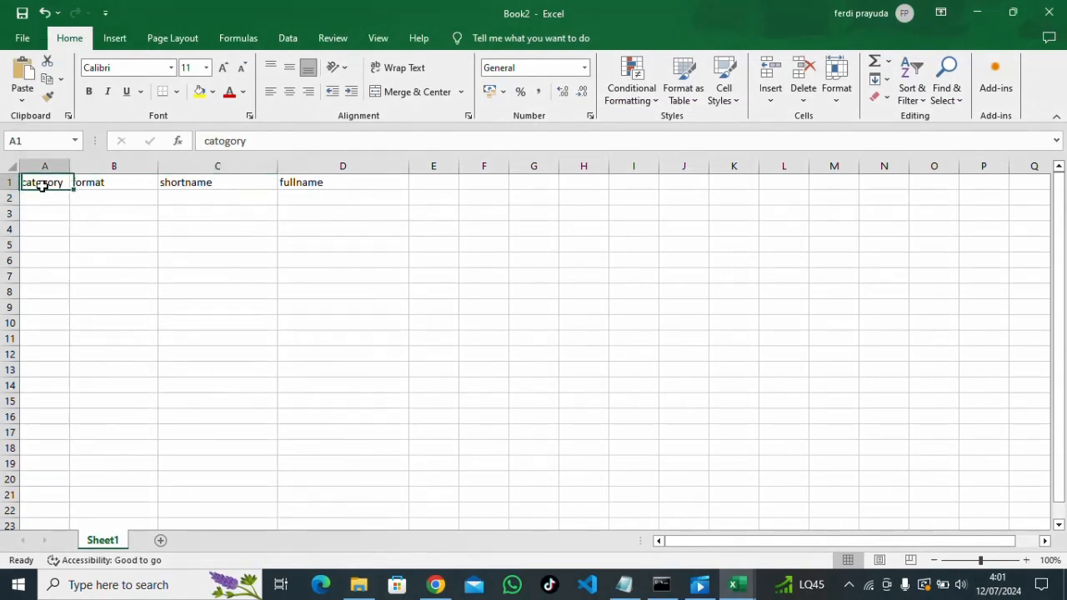
{"action": "left_click", "coordinate": [227, 143]}
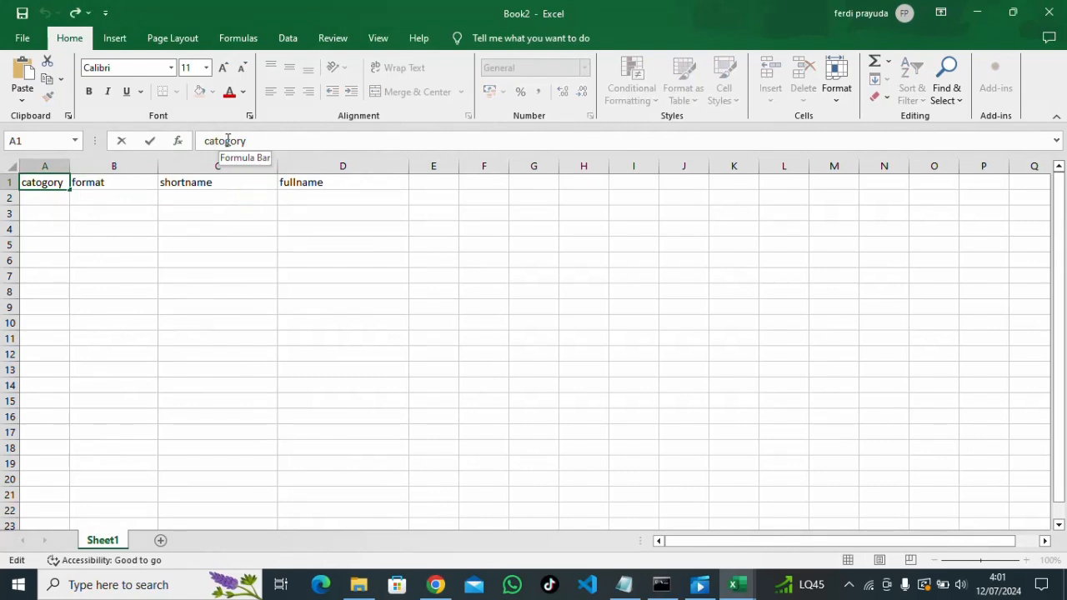
{"action": "key", "text": "BackSpace"}
{"action": "type", "text": "E"}
{"action": "key", "text": "BackSpace"}
{"action": "type", "text": "e"}
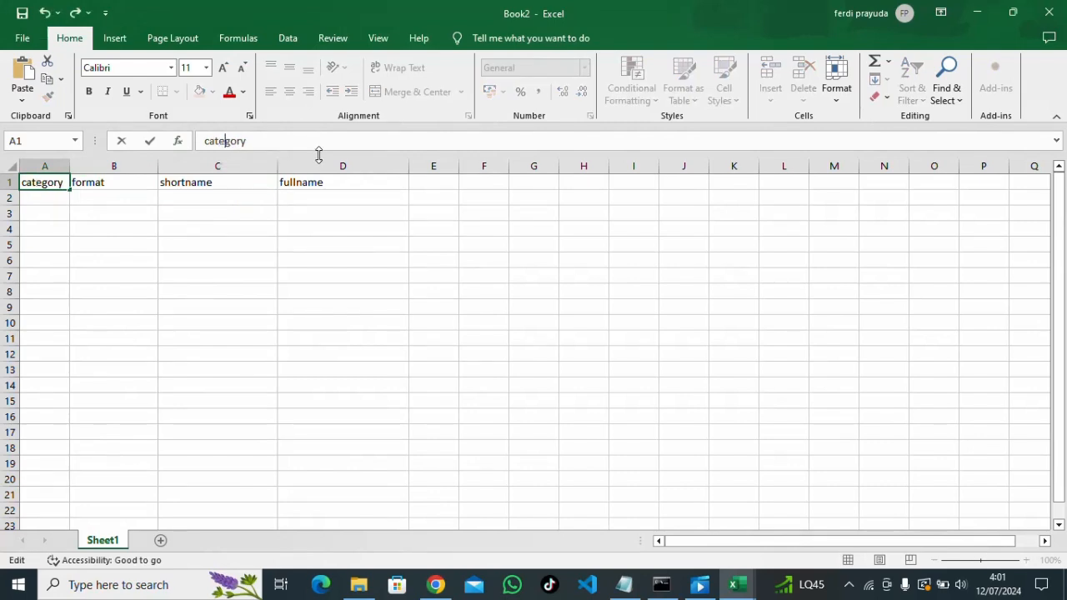
{"action": "left_click", "coordinate": [379, 233]}
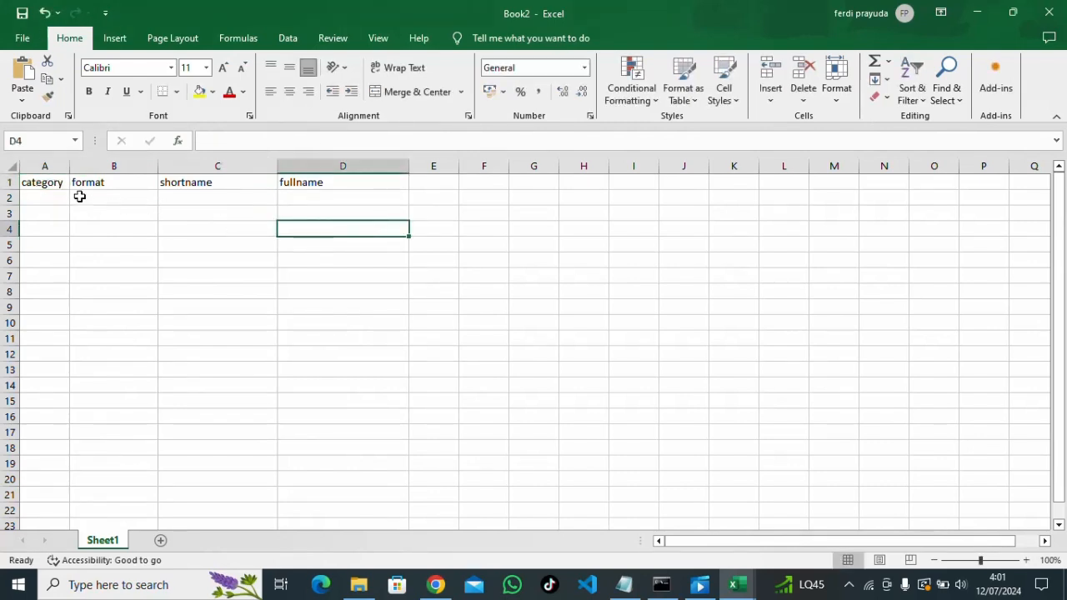
Check the format, shortname and fullname headers and select A2 for the first data row
{"action": "left_click", "coordinate": [42, 182]}
{"action": "left_click", "coordinate": [117, 184]}
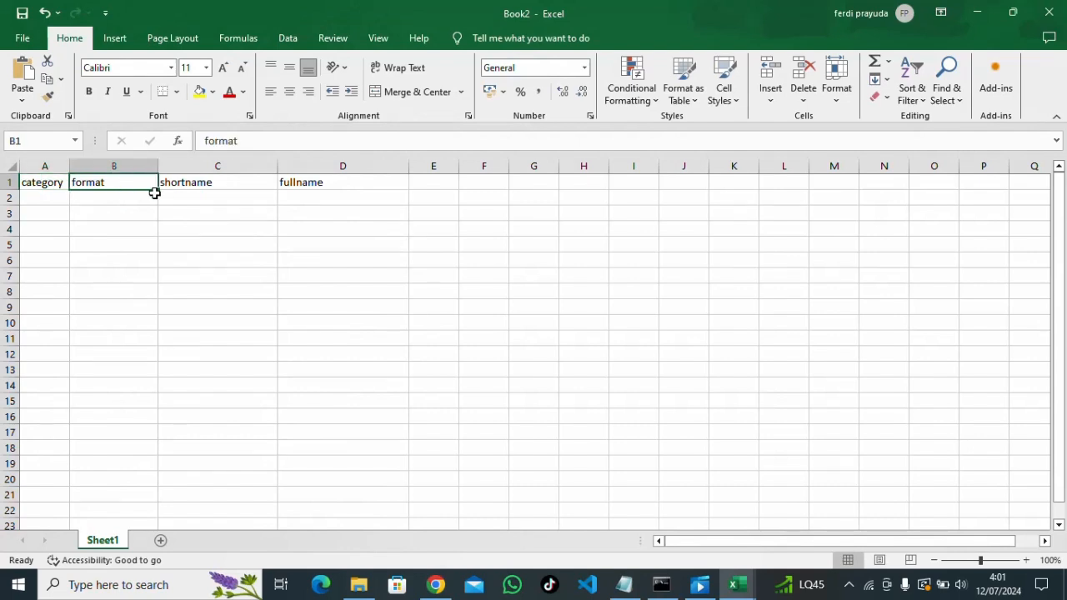
{"action": "left_click", "coordinate": [176, 181]}
{"action": "left_click", "coordinate": [303, 184]}
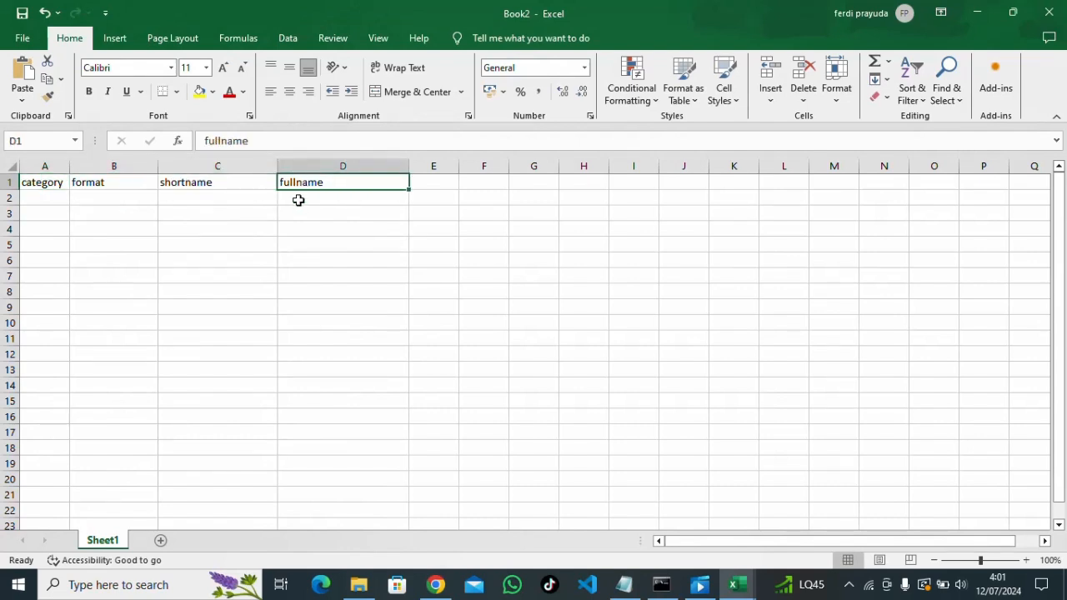
{"action": "left_click", "coordinate": [49, 195]}
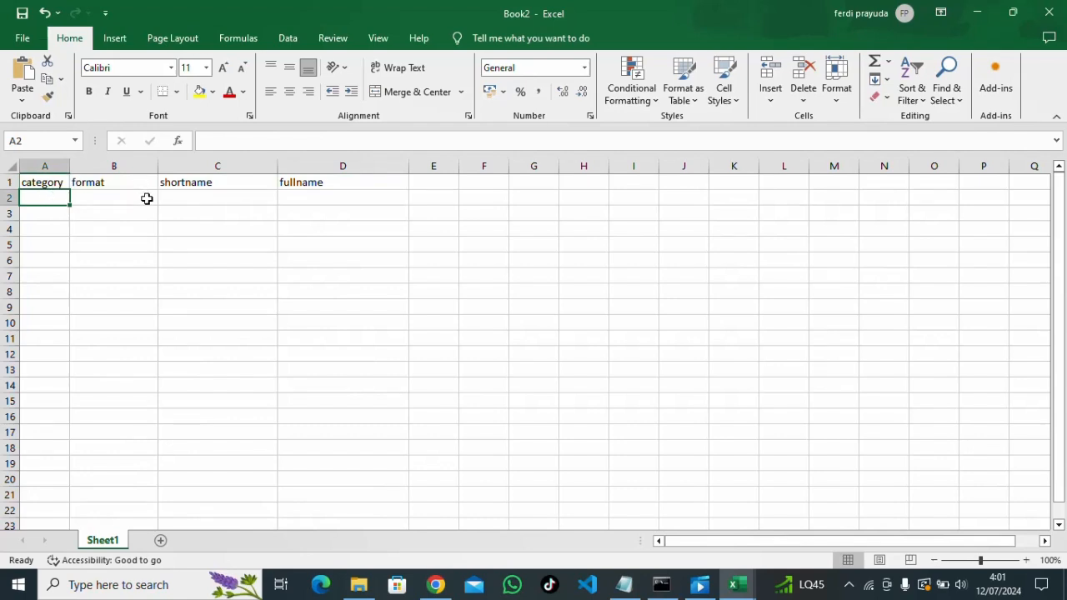
Fill row 2 with 6, topics, Bahasa Indonesia and Bahasa Indonesia 9A
{"action": "type", "text": "6"}
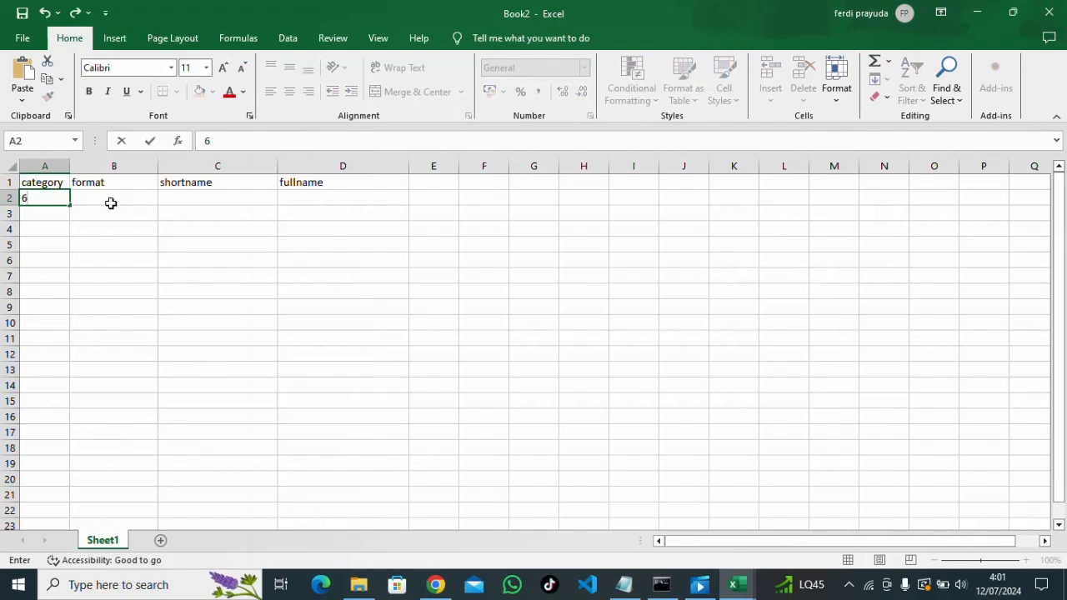
{"action": "left_click", "coordinate": [104, 196]}
{"action": "type", "text": "toop"}
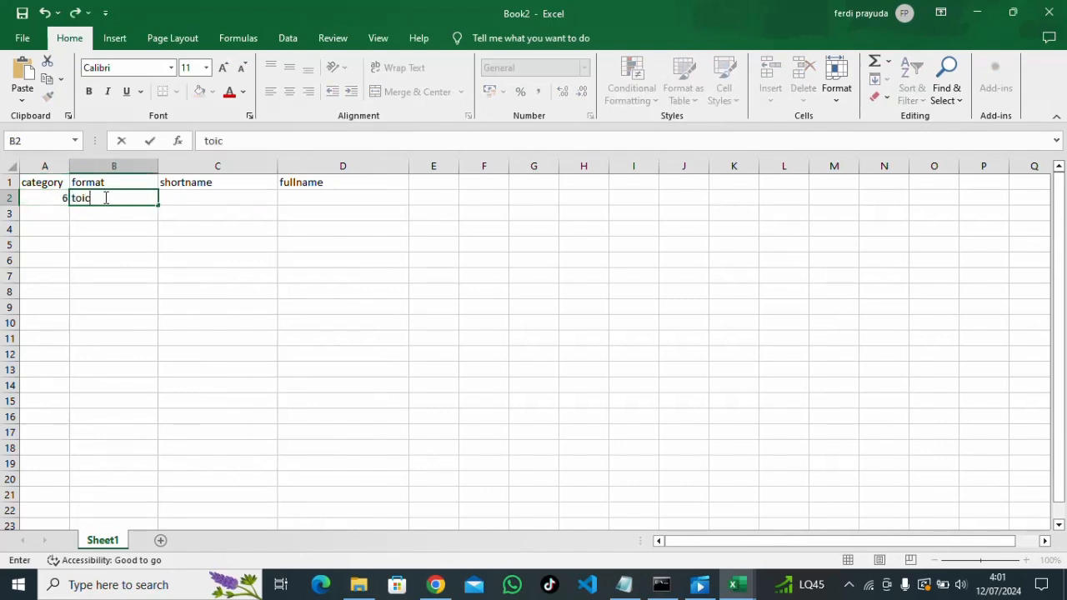
{"action": "left_click", "coordinate": [219, 197]}
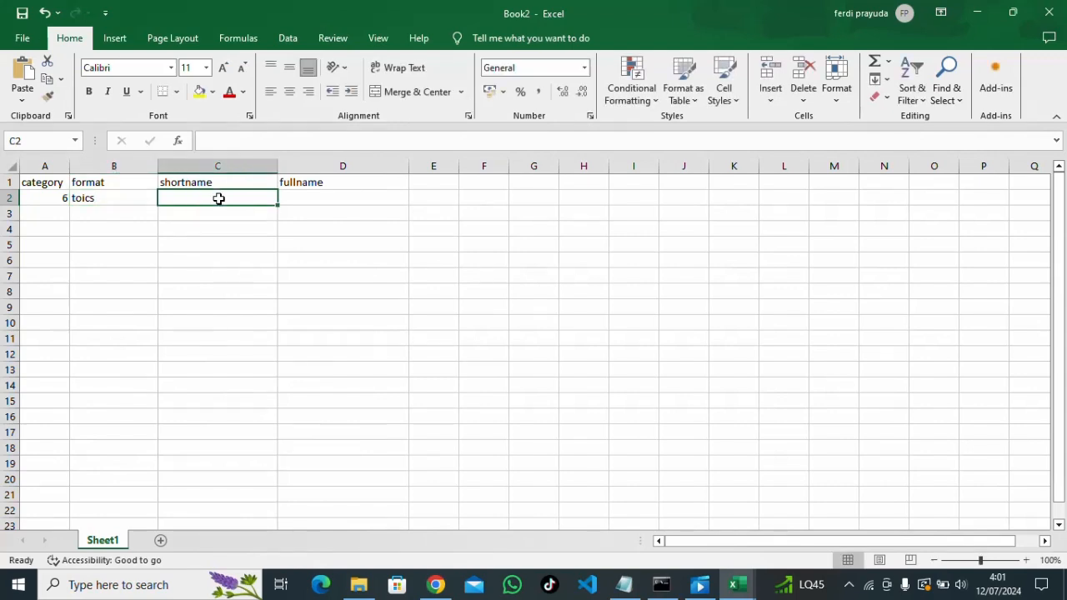
{"action": "type", "text": "Bahasa Ind"}
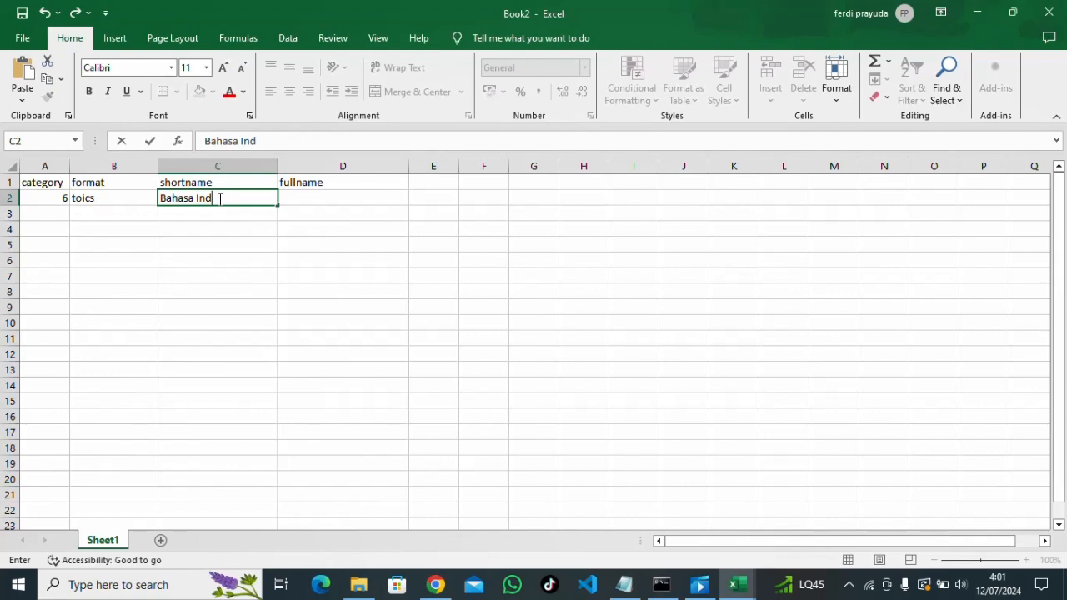
{"action": "type", "text": "onesian"}
{"action": "left_click", "coordinate": [296, 194]}
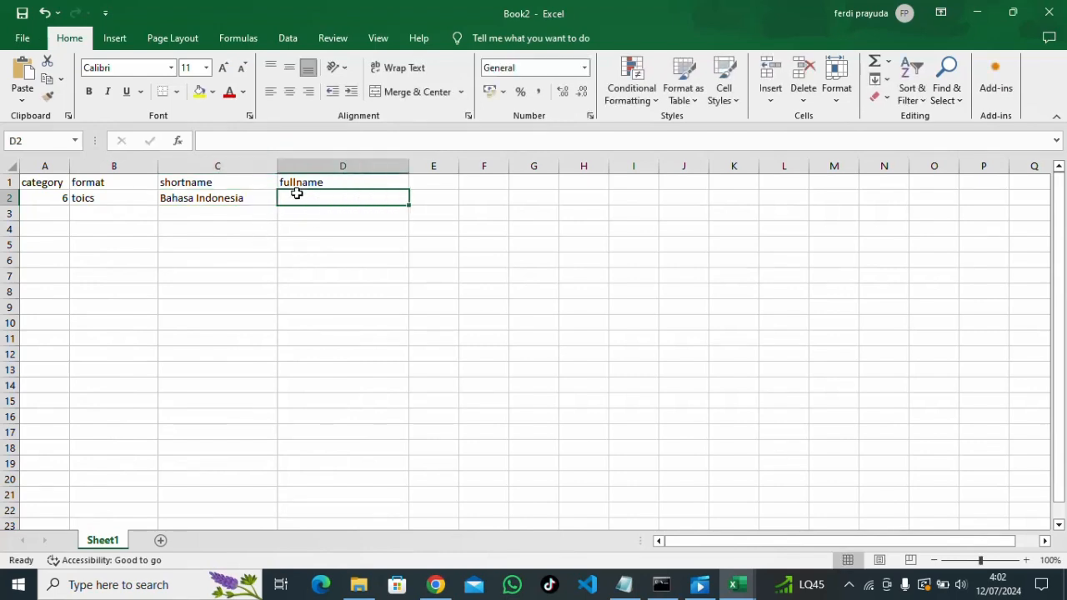
{"action": "type", "text": "Bahasa I"}
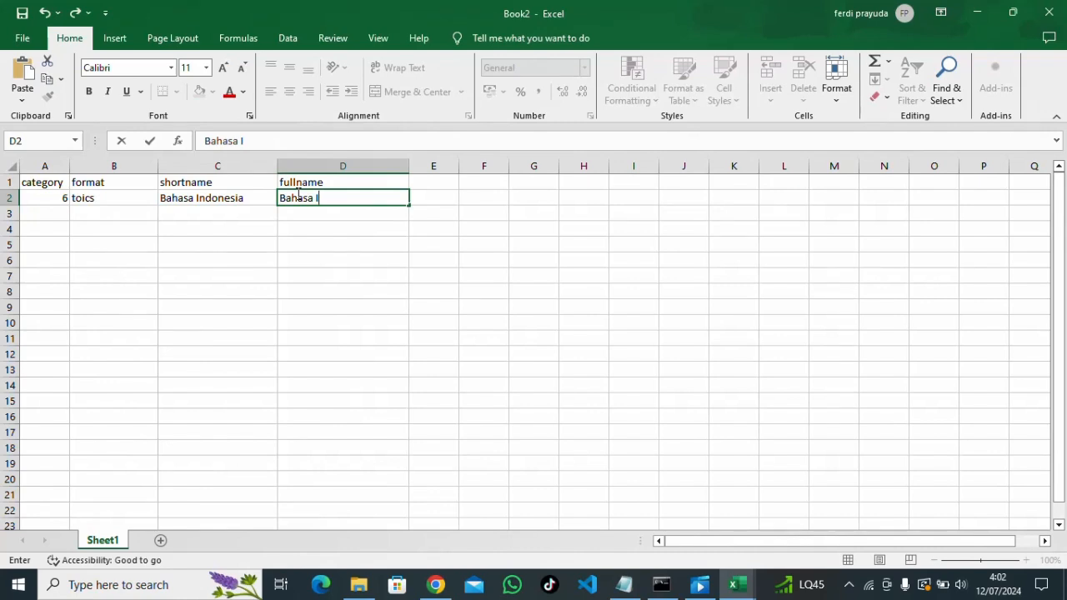
{"action": "type", "text": "ndonesia 9A"}
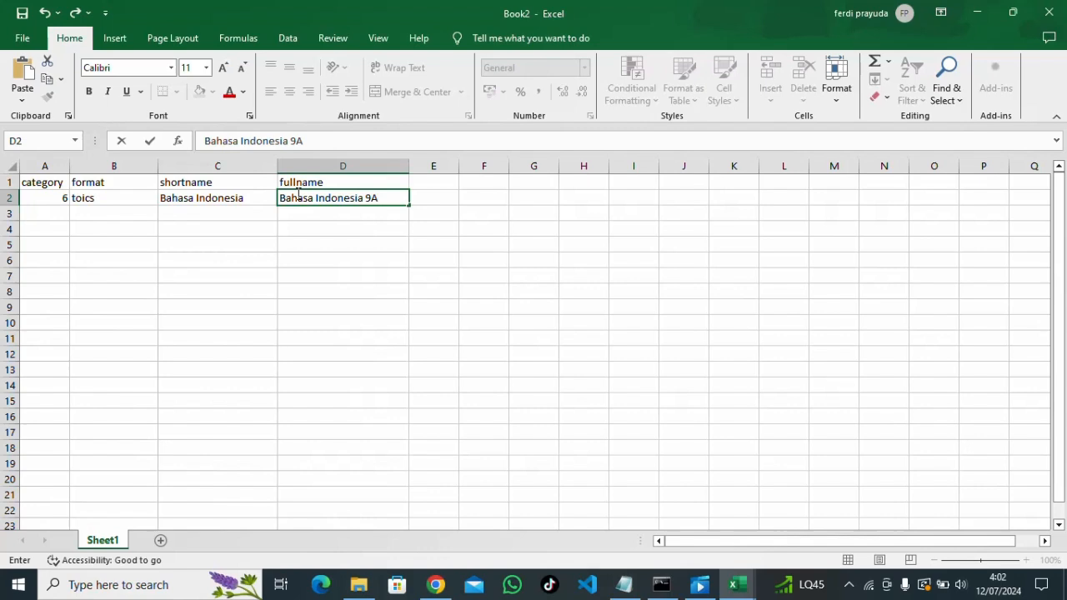
{"action": "left_click", "coordinate": [535, 244]}
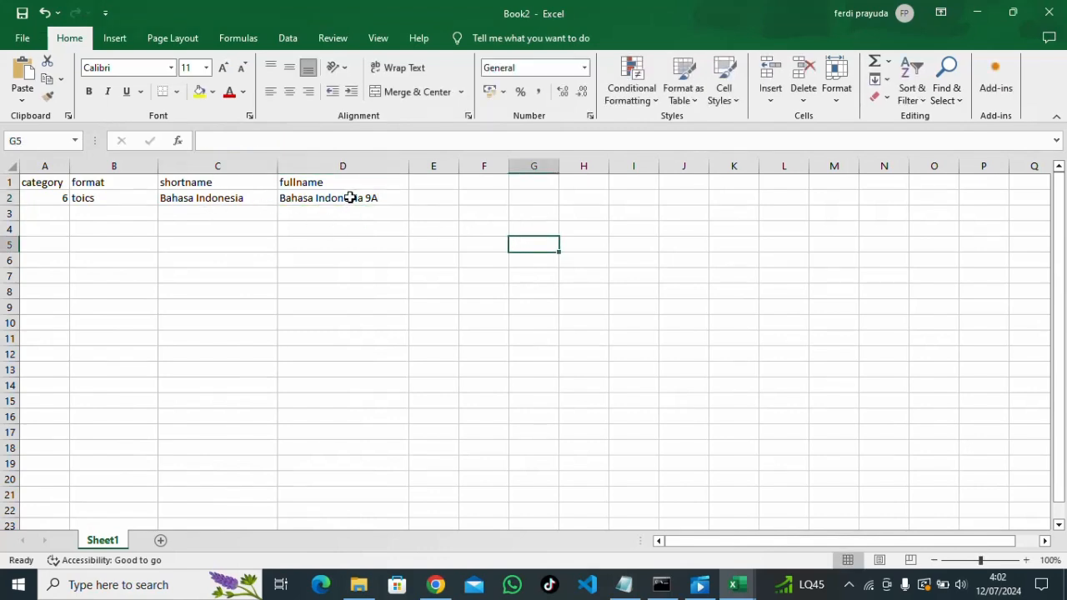
Review the column cells and fix the B2 format value 'toics' to 'topics'
{"action": "left_click_drag", "start_coordinate": [350, 197], "coordinate": [336, 452]}
{"action": "left_click_drag", "start_coordinate": [55, 200], "coordinate": [43, 353]}
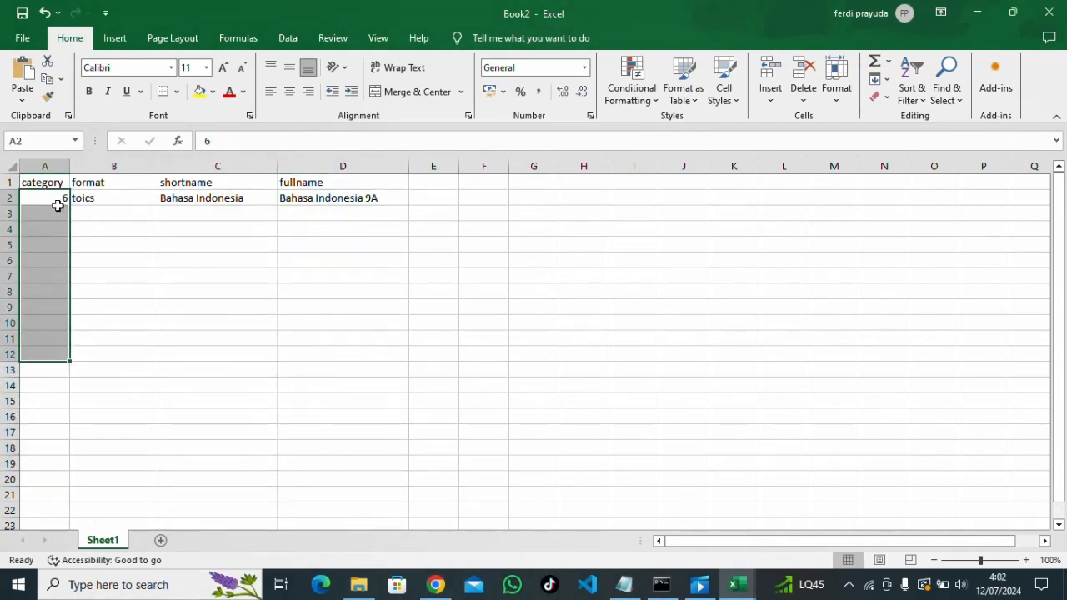
{"action": "left_click", "coordinate": [55, 198]}
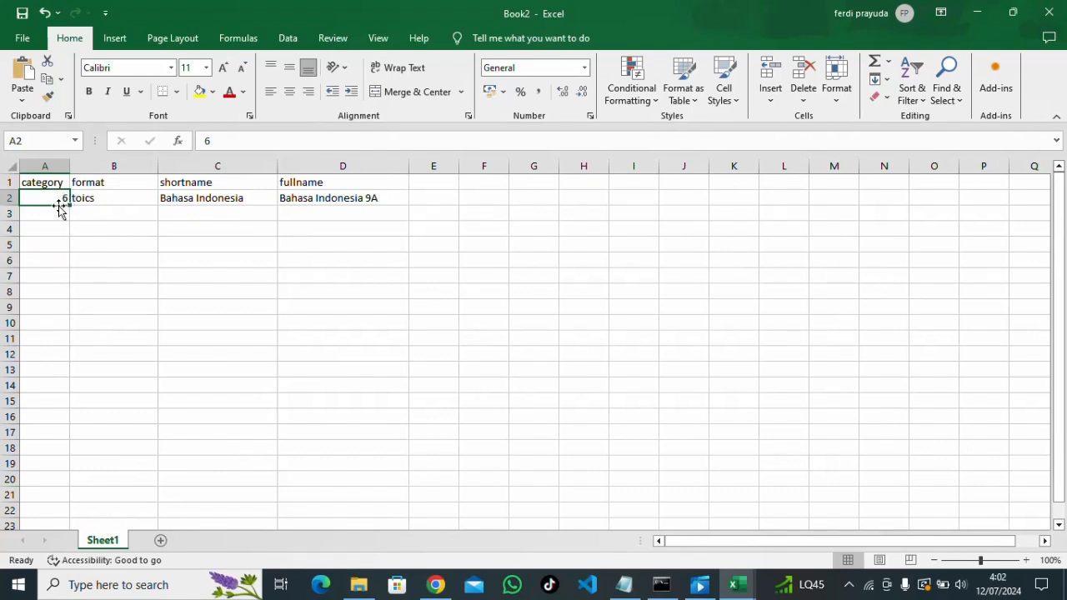
{"action": "left_click", "coordinate": [57, 255]}
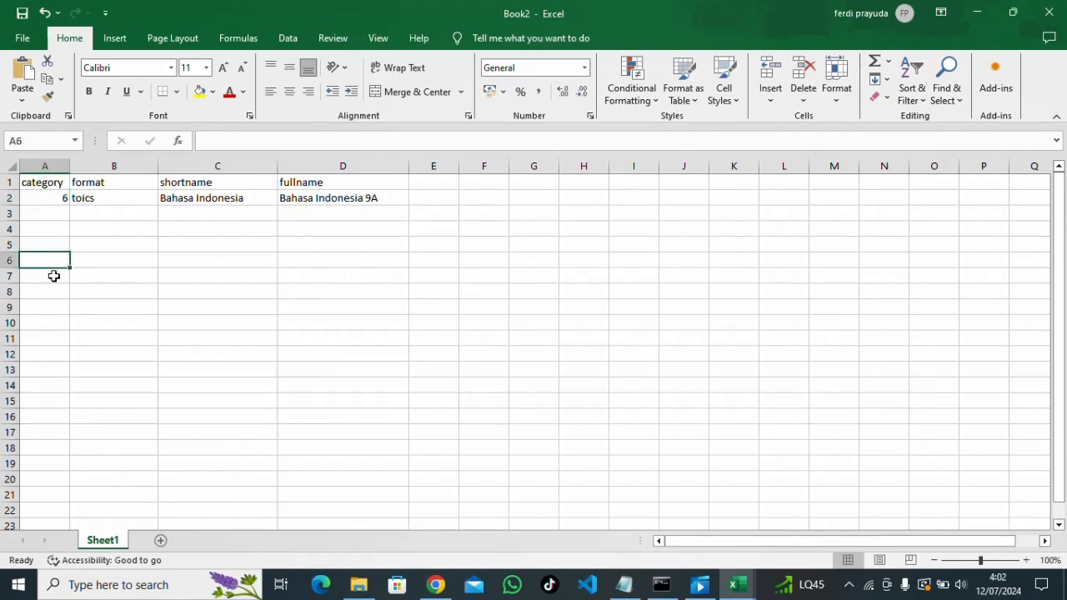
{"action": "left_click", "coordinate": [54, 275]}
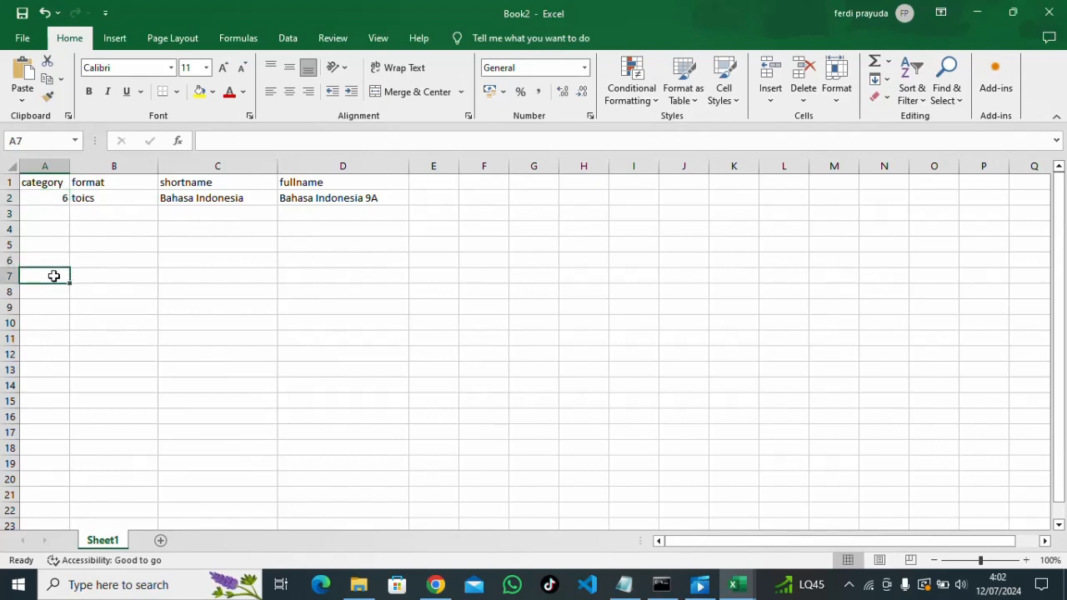
{"action": "left_click", "coordinate": [84, 200]}
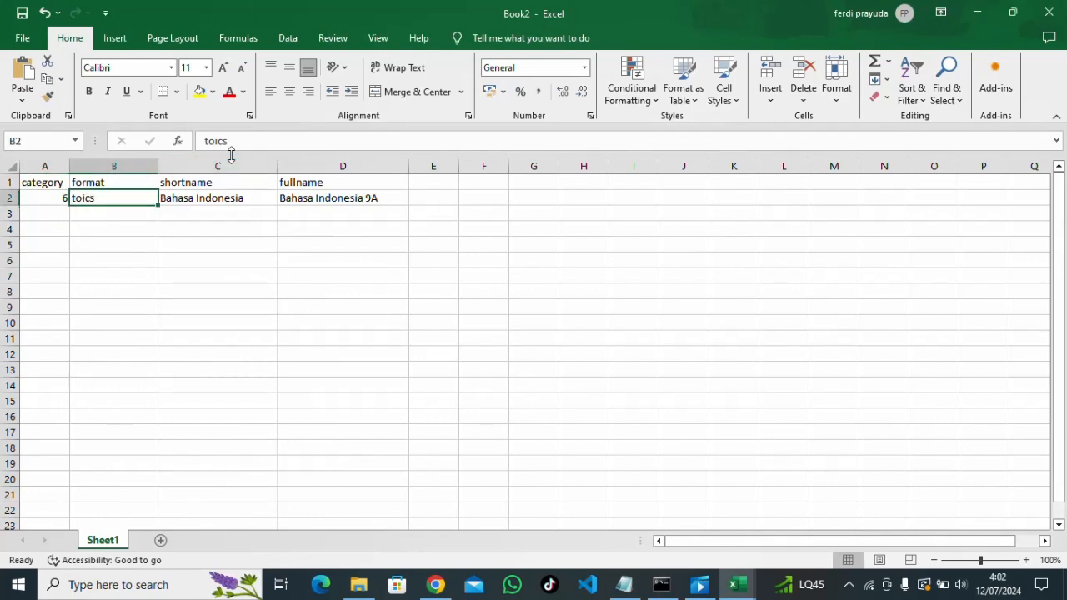
{"action": "left_click", "coordinate": [214, 140]}
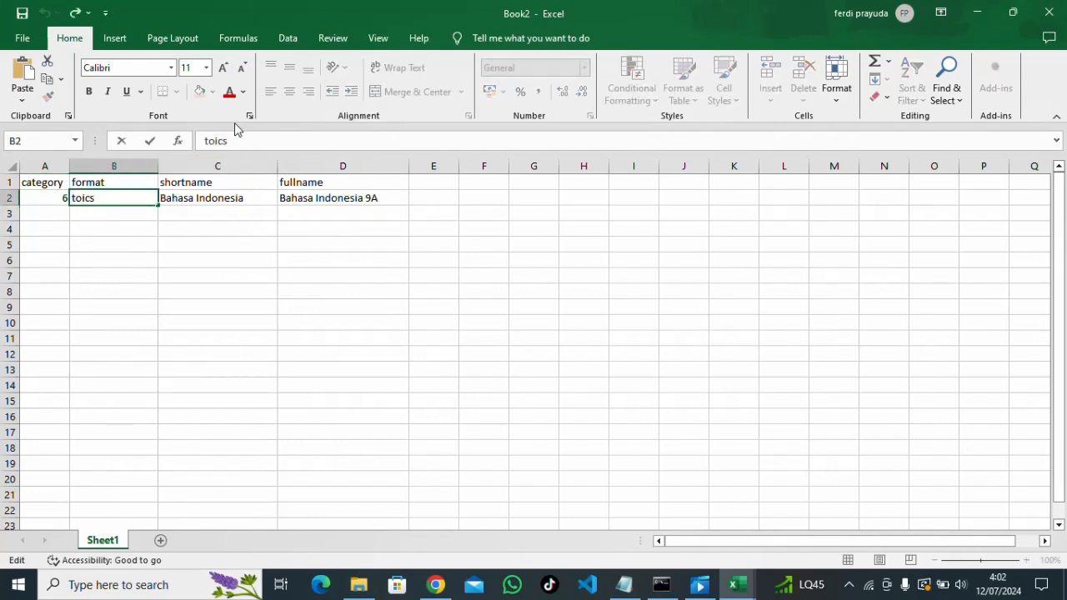
{"action": "type", "text": "P"}
{"action": "key", "text": "BackSpace"}
{"action": "type", "text": "p"}
{"action": "left_click", "coordinate": [253, 248]}
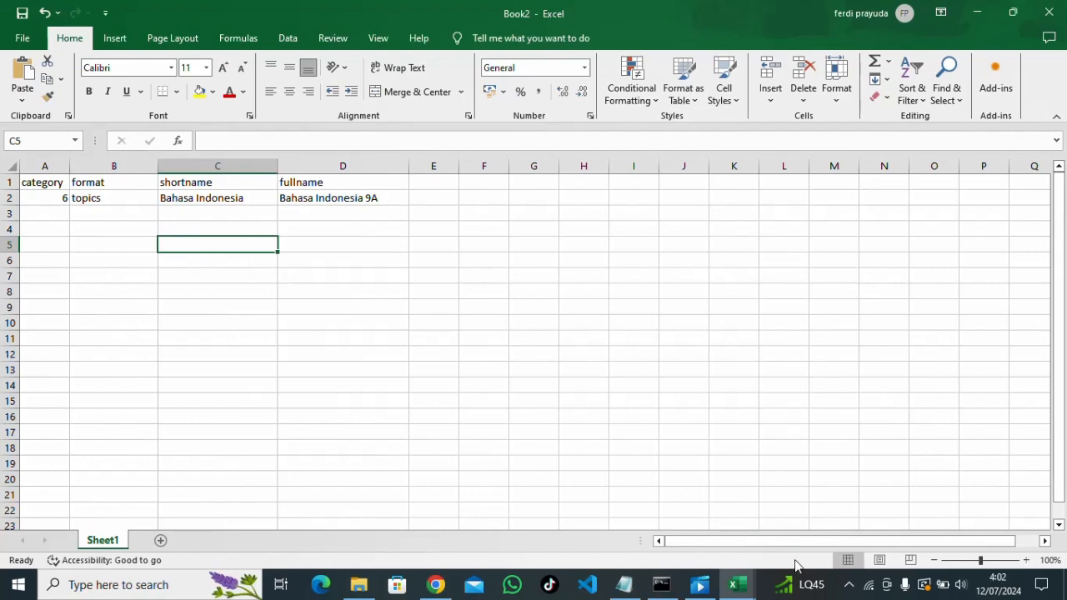
{"action": "left_click", "coordinate": [848, 585]}
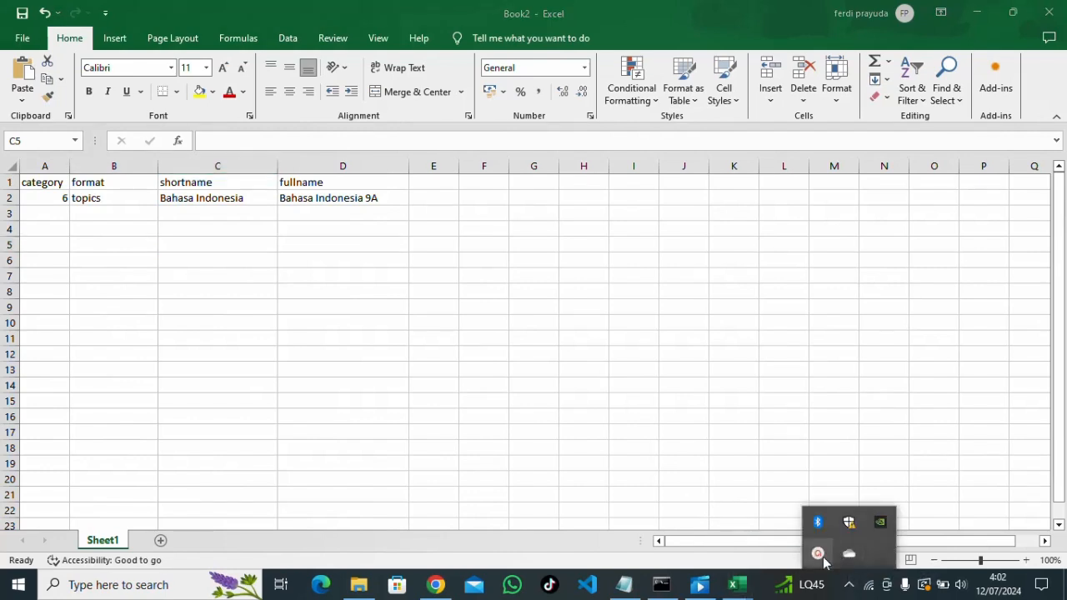
Check the data mapel sheet's category, shortname and fullname columns for the nine courses
{"action": "left_click", "coordinate": [817, 553]}
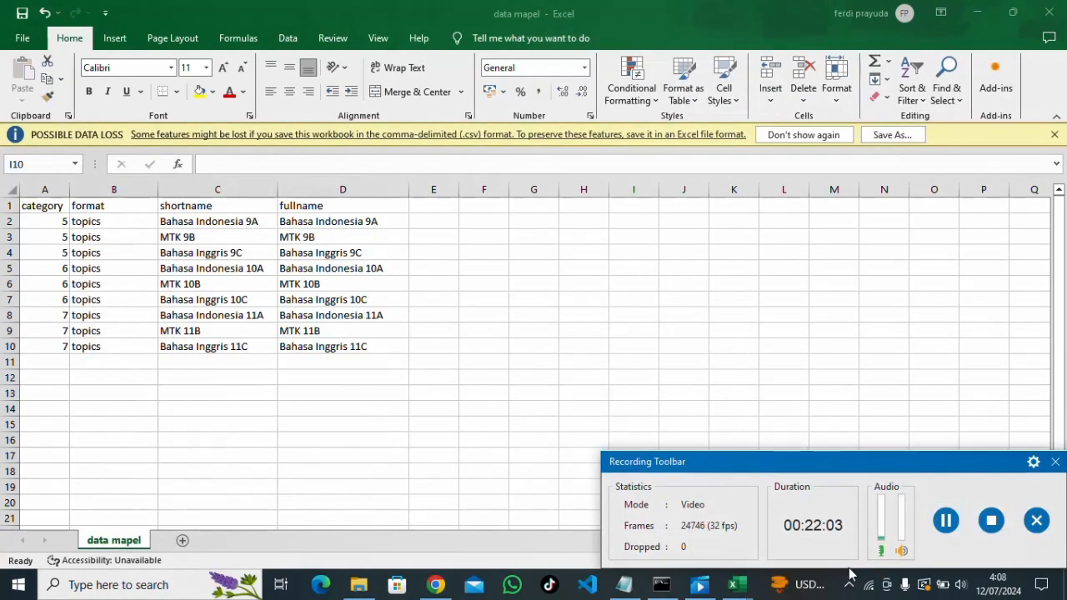
{"action": "left_click", "coordinate": [817, 553]}
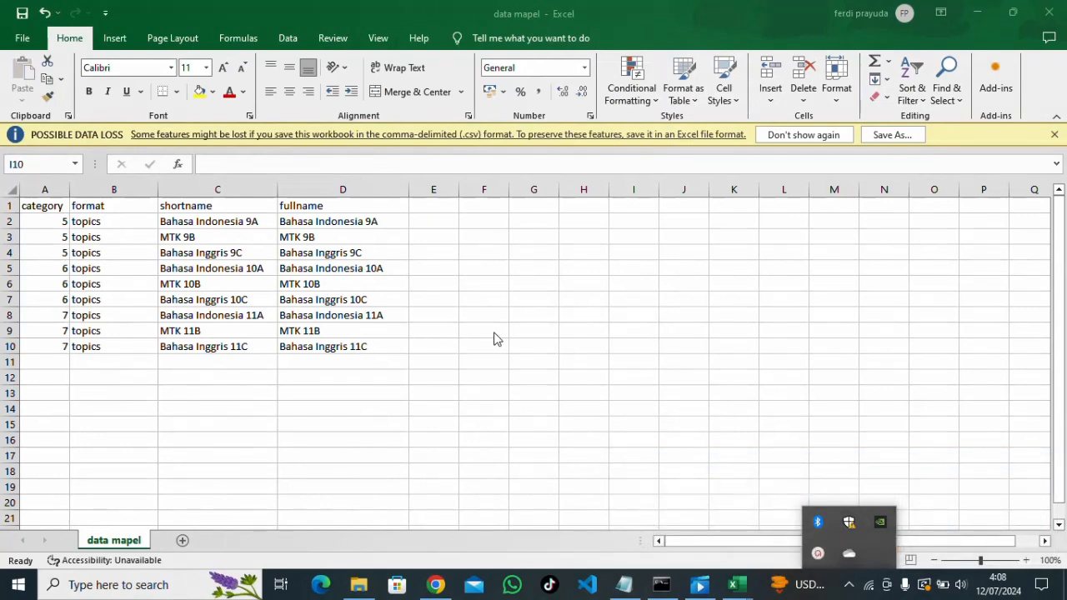
{"action": "left_click", "coordinate": [623, 343]}
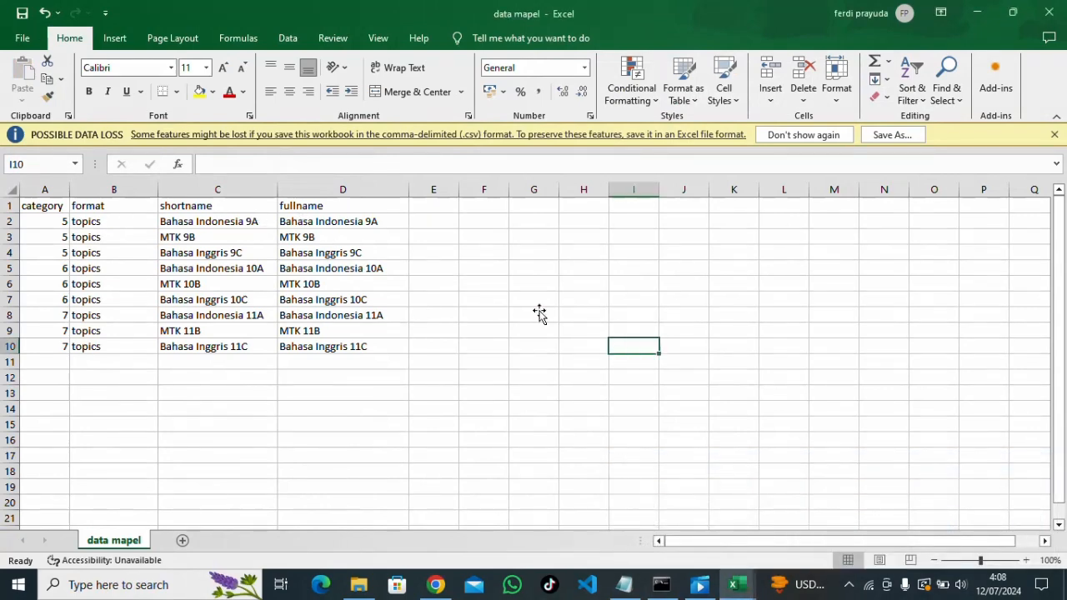
{"action": "left_click", "coordinate": [52, 221]}
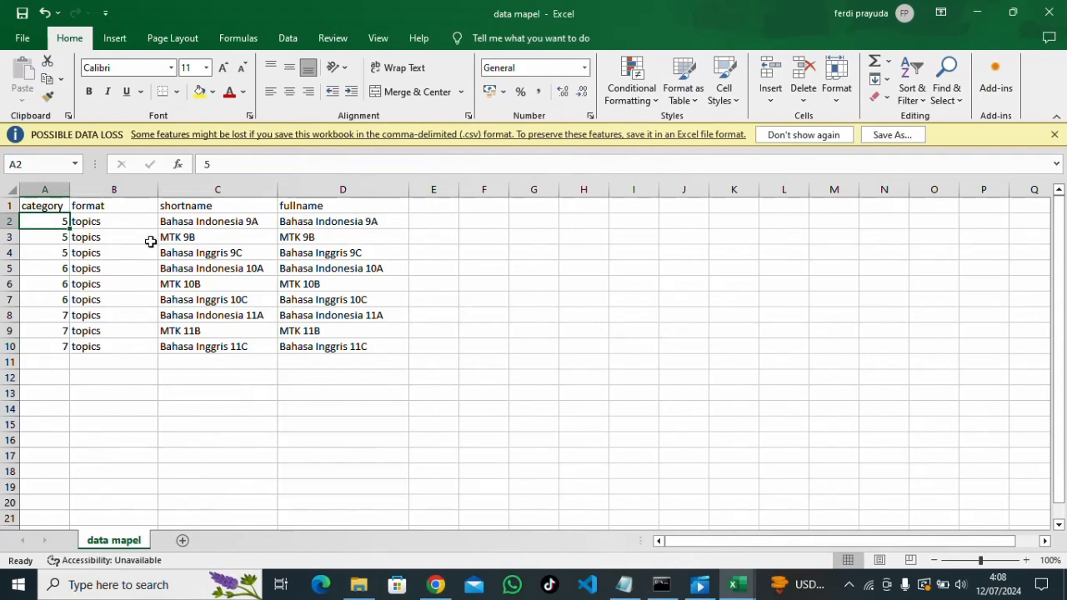
{"action": "left_click_drag", "start_coordinate": [196, 223], "coordinate": [211, 346]}
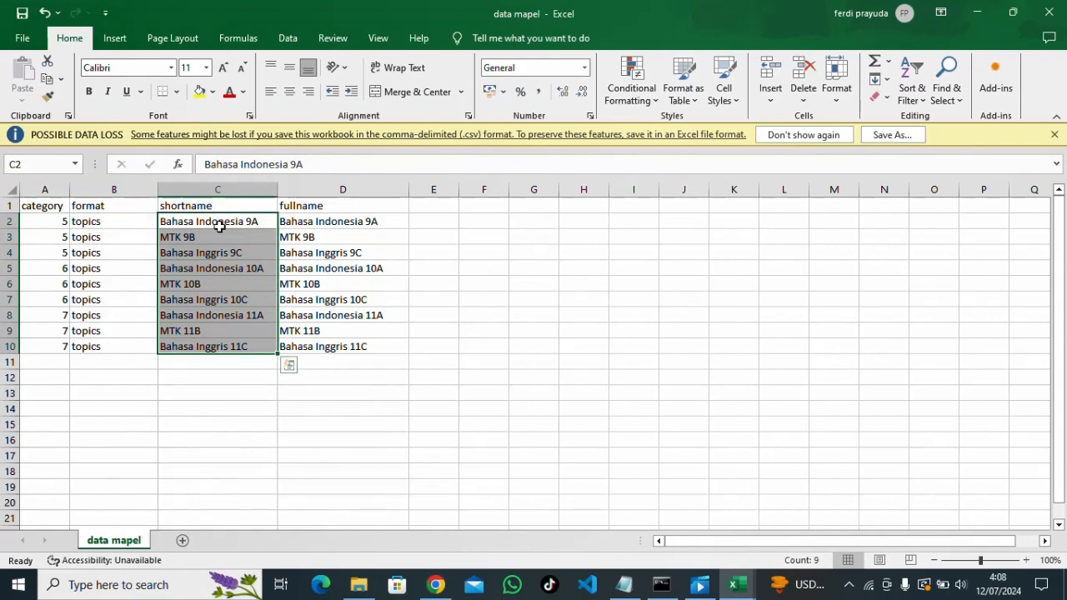
{"action": "left_click_drag", "start_coordinate": [311, 223], "coordinate": [324, 312]}
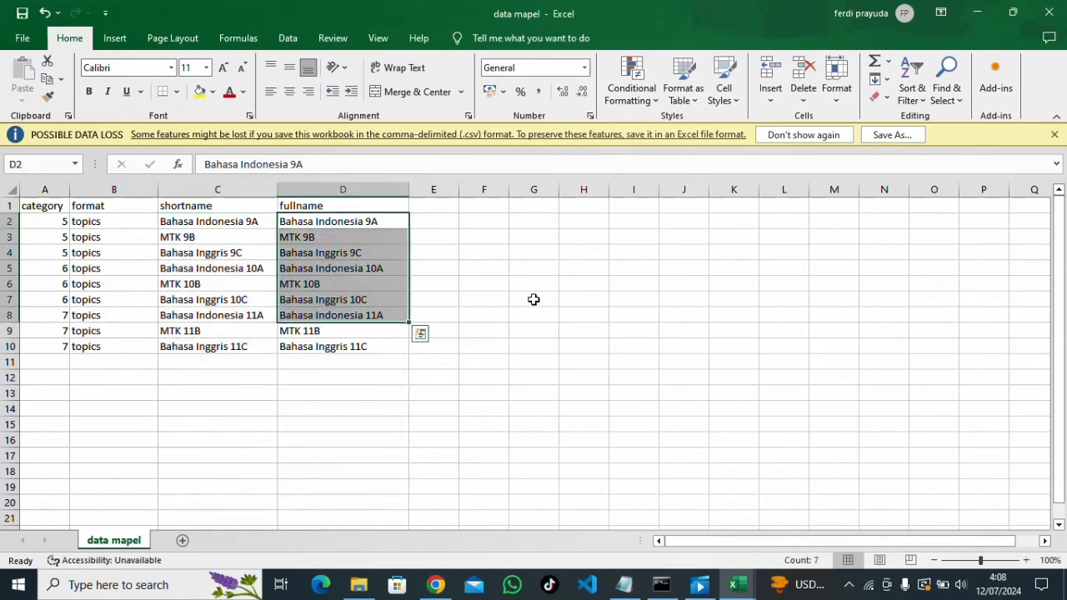
{"action": "left_click", "coordinate": [533, 300]}
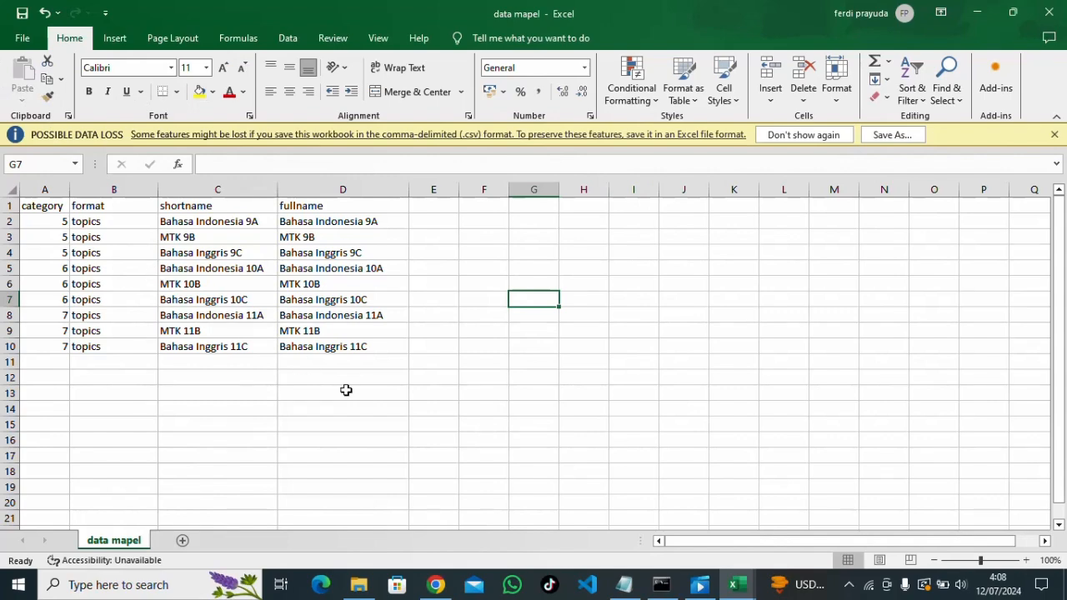
Delete the Bahasa Indonesia 9A course from KLS 9 and return to course management
{"action": "left_click", "coordinate": [434, 585]}
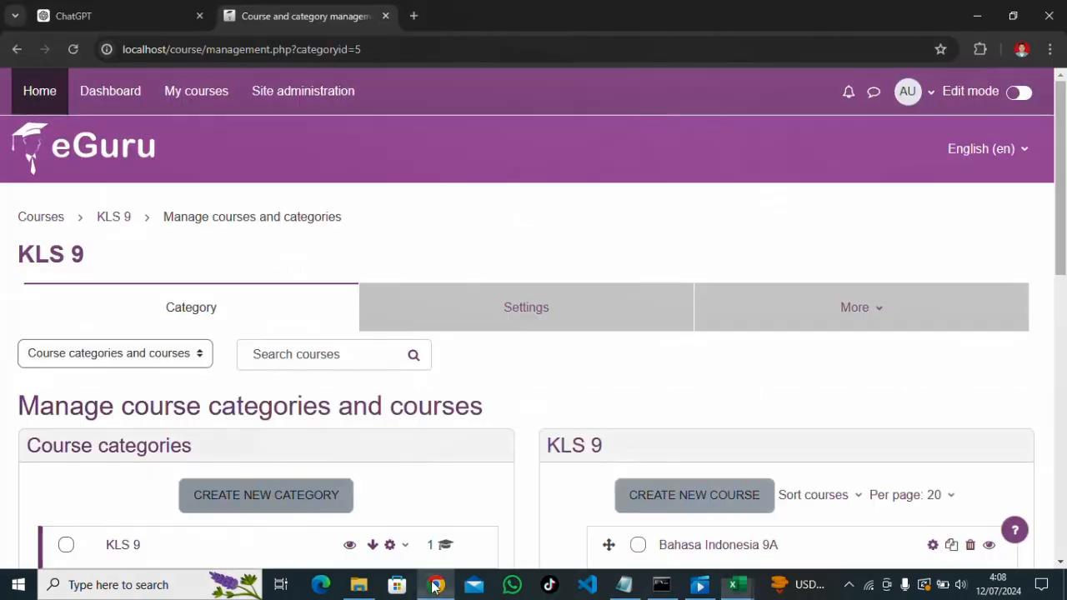
{"action": "scroll", "coordinate": [509, 404], "scroll_direction": "down", "scroll_amount": 1}
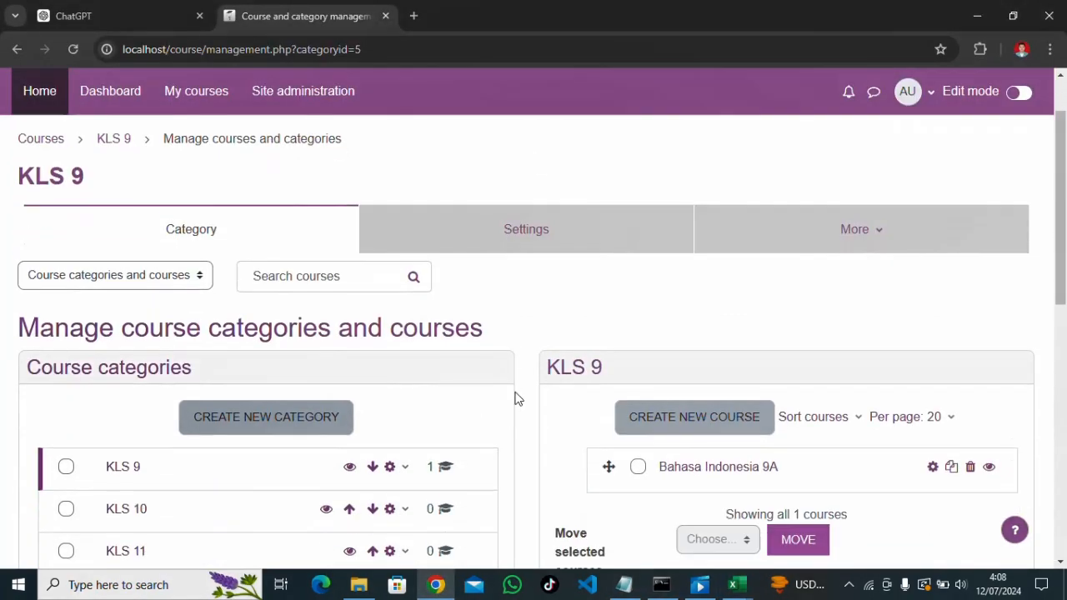
{"action": "scroll", "coordinate": [515, 398], "scroll_direction": "down", "scroll_amount": 3}
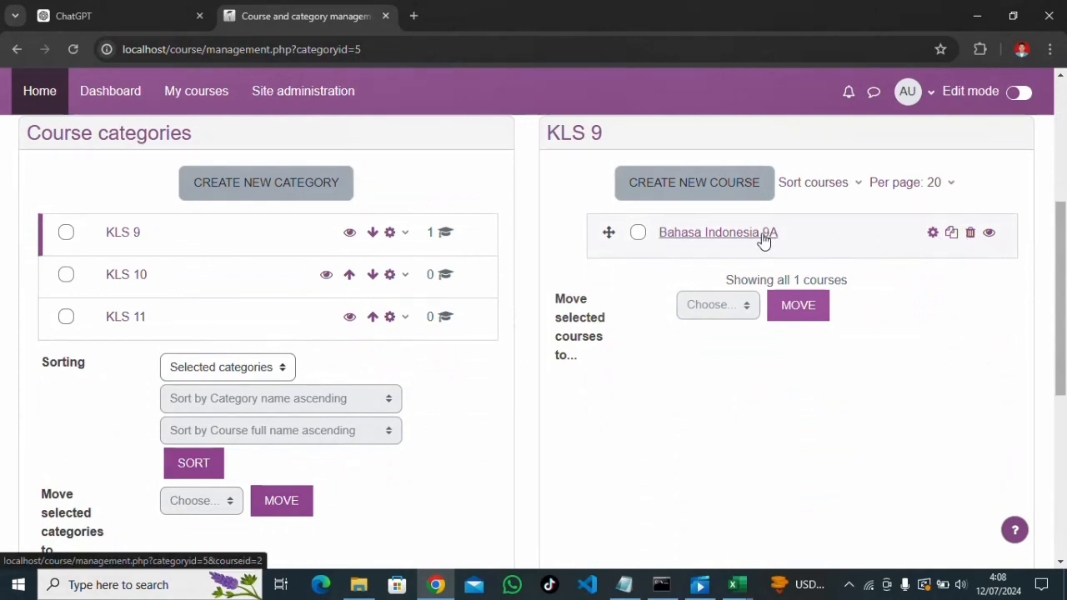
{"action": "left_click", "coordinate": [970, 234]}
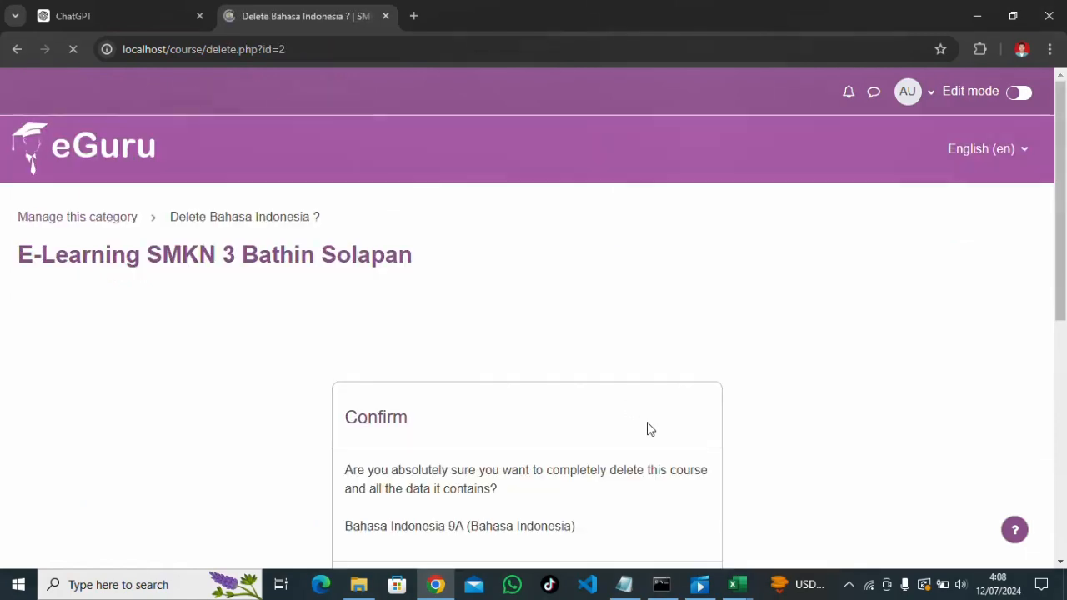
{"action": "scroll", "coordinate": [648, 416], "scroll_direction": "down", "scroll_amount": 2}
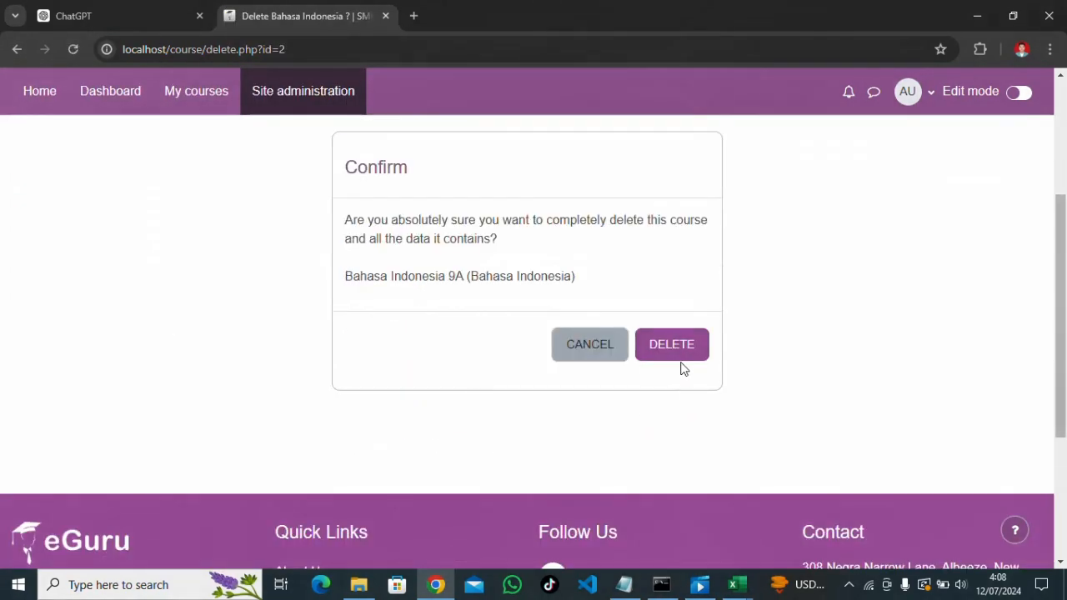
{"action": "left_click", "coordinate": [669, 348]}
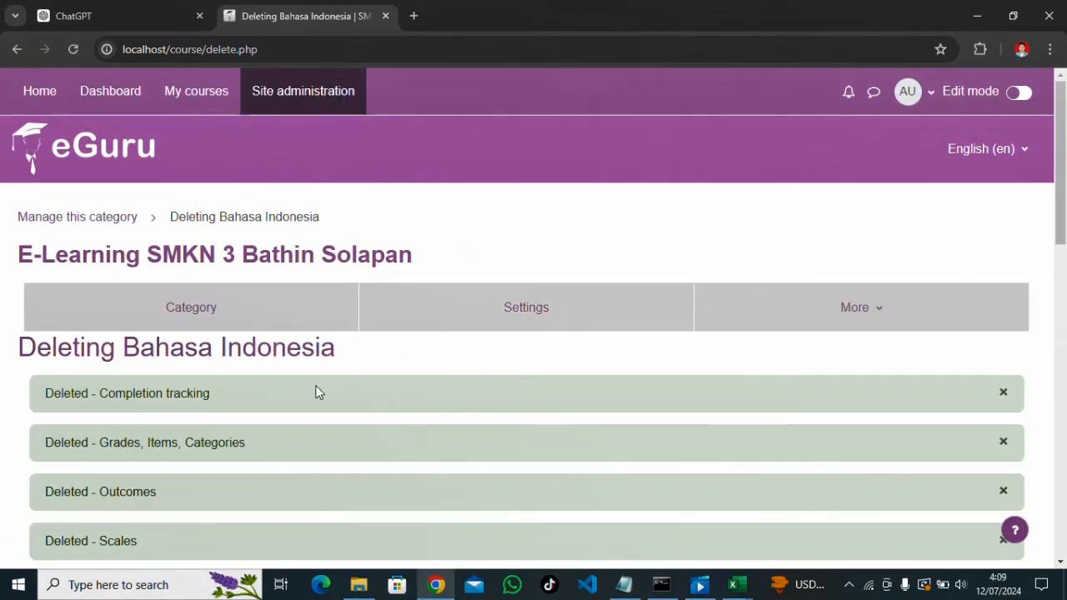
{"action": "scroll", "coordinate": [316, 392], "scroll_direction": "down", "scroll_amount": 9}
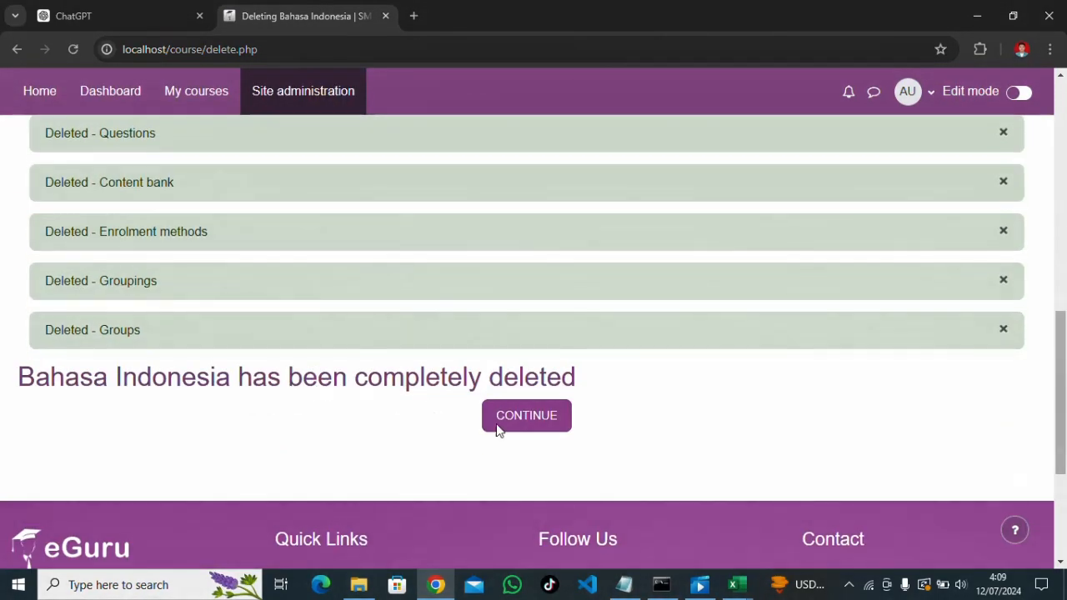
{"action": "left_click", "coordinate": [508, 427]}
{"action": "scroll", "coordinate": [510, 428], "scroll_direction": "down", "scroll_amount": 3}
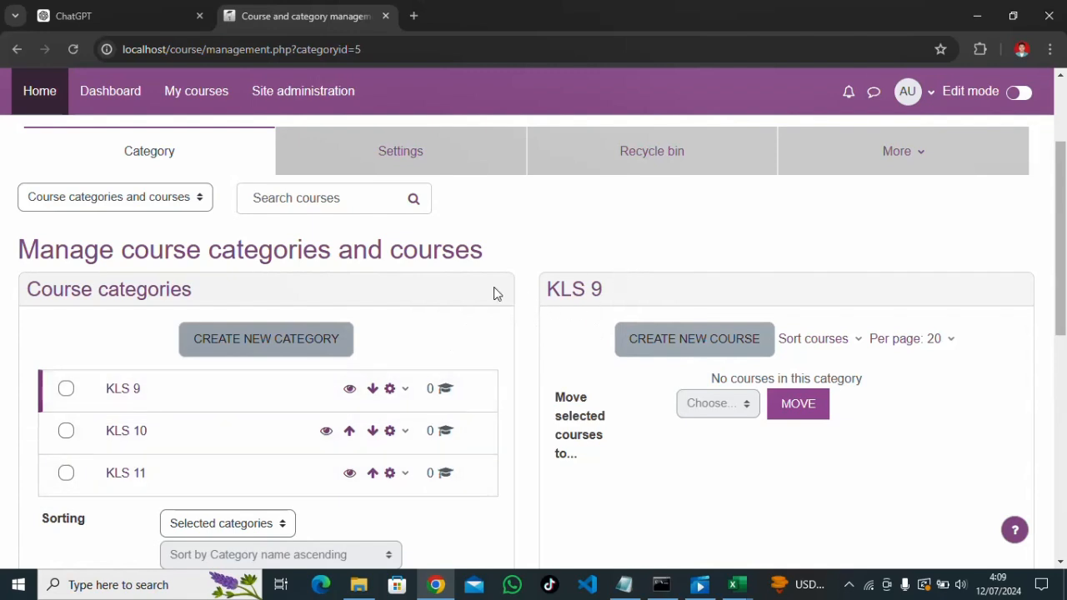
{"action": "scroll", "coordinate": [495, 292], "scroll_direction": "up", "scroll_amount": 1}
Attach data mapel.csv on the Site administration > Courses > Upload courses page
{"action": "left_click", "coordinate": [323, 88]}
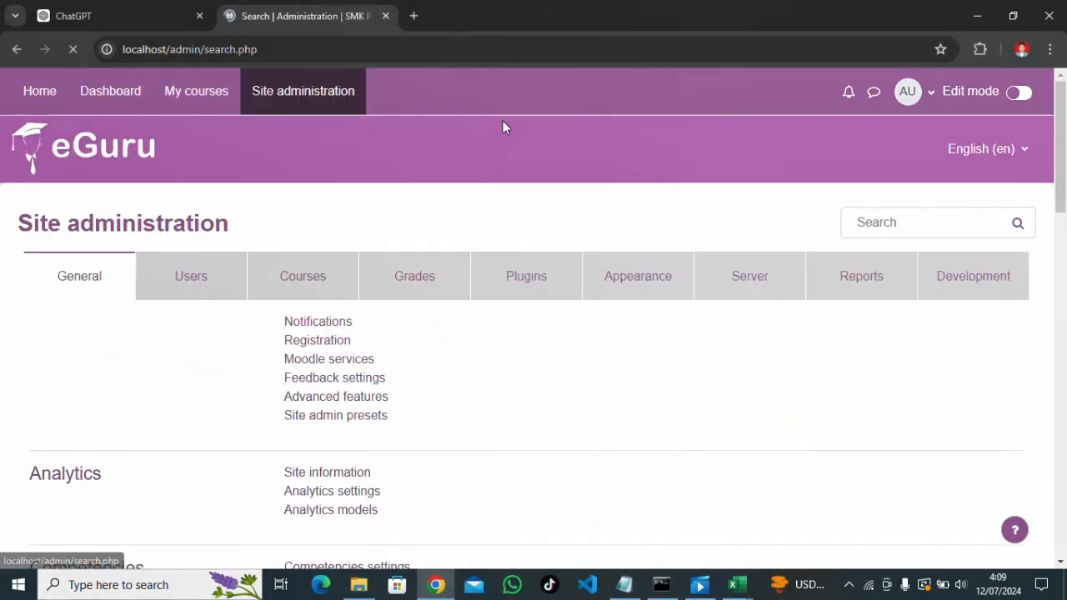
{"action": "left_click", "coordinate": [332, 293]}
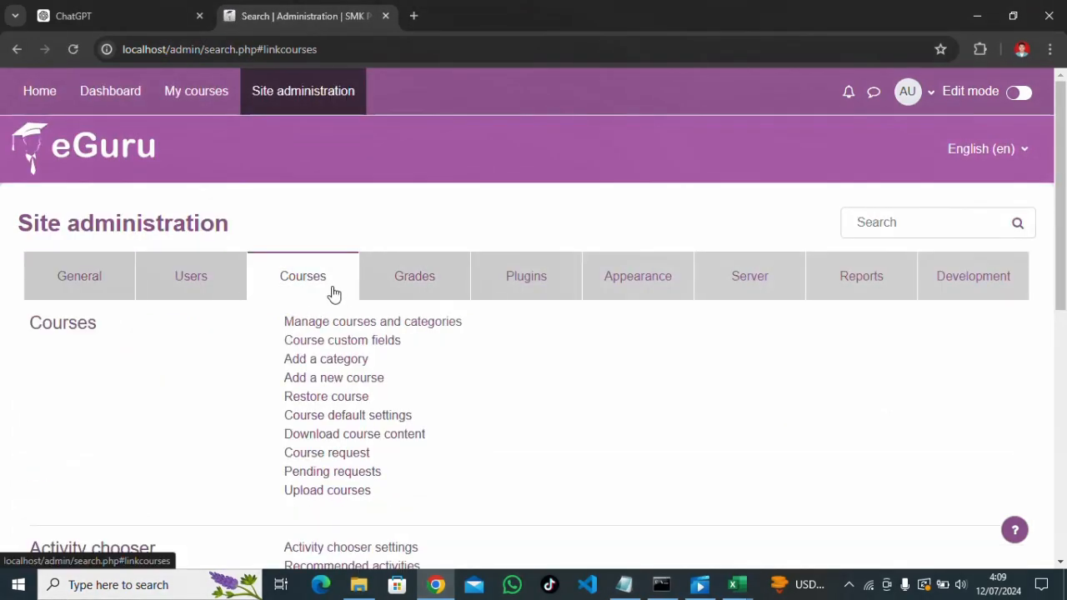
{"action": "left_click", "coordinate": [318, 498]}
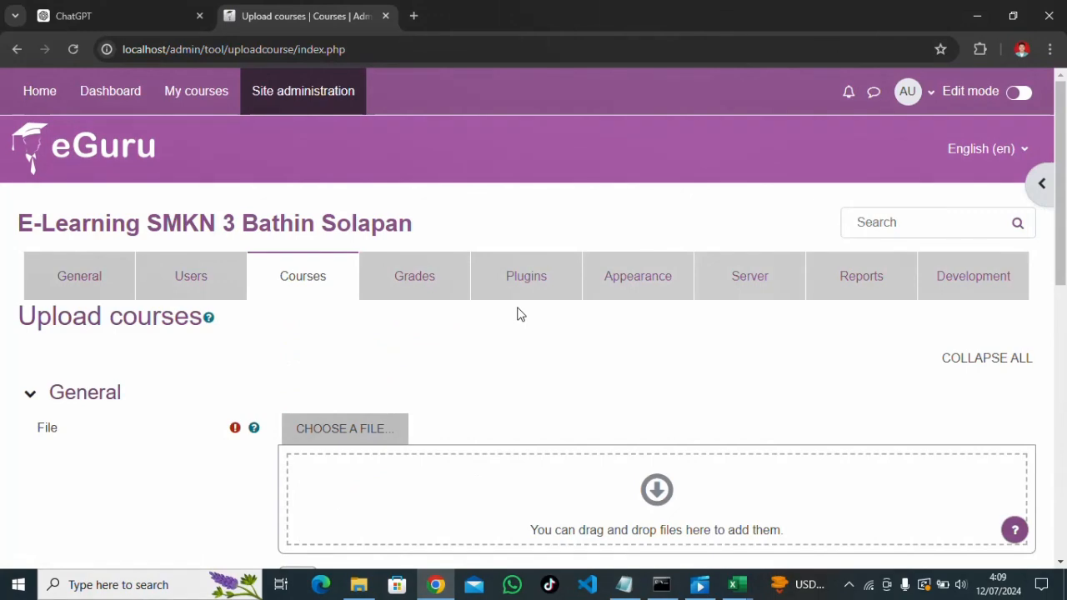
{"action": "scroll", "coordinate": [517, 314], "scroll_direction": "down", "scroll_amount": 1}
{"action": "left_click", "coordinate": [349, 355]}
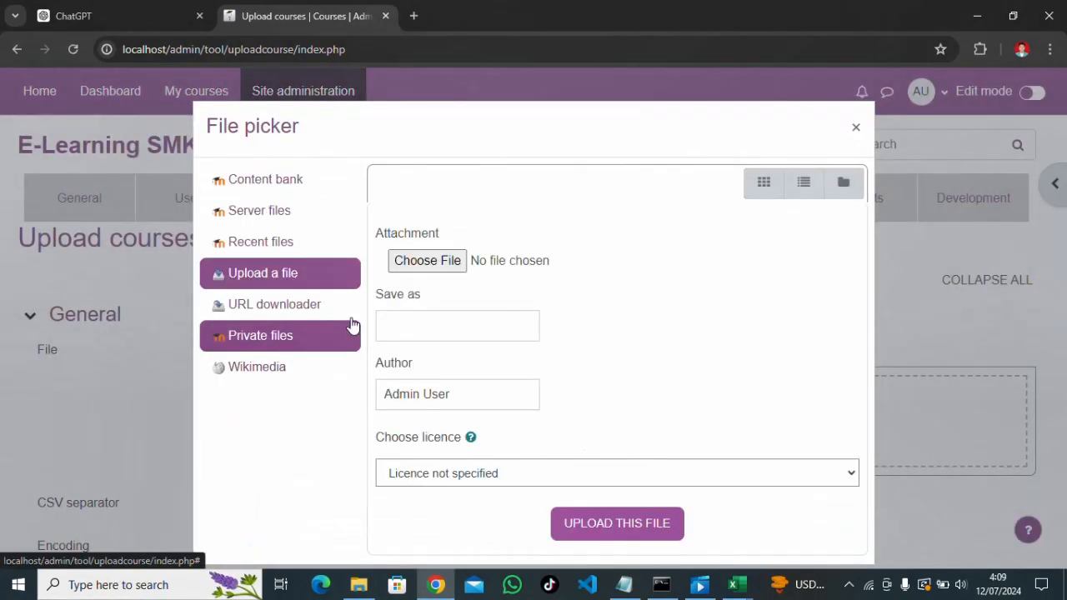
{"action": "left_click", "coordinate": [454, 261]}
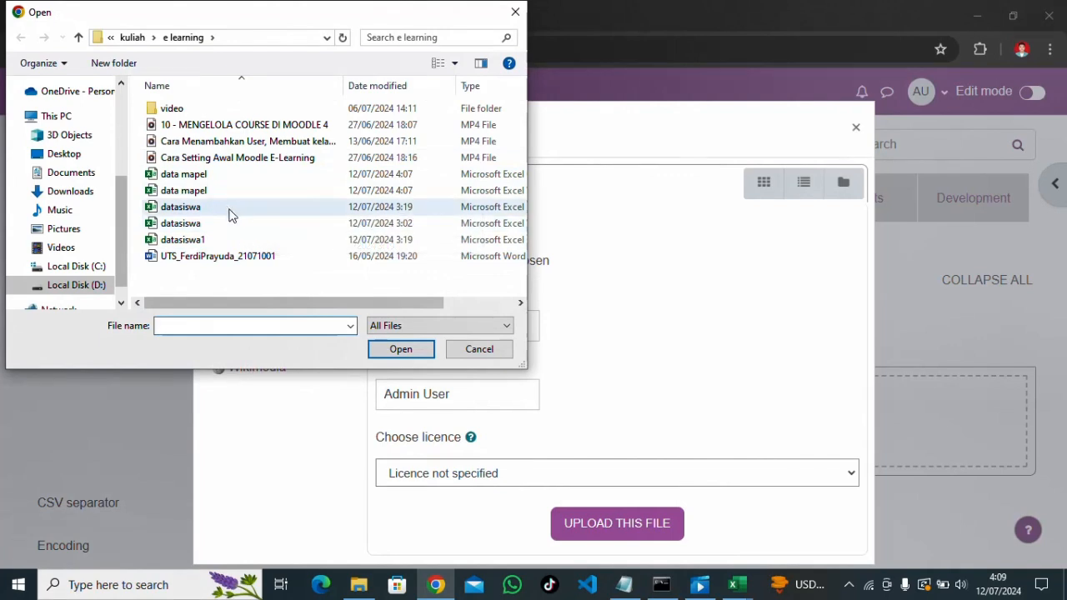
{"action": "left_click_drag", "start_coordinate": [291, 305], "coordinate": [331, 306]}
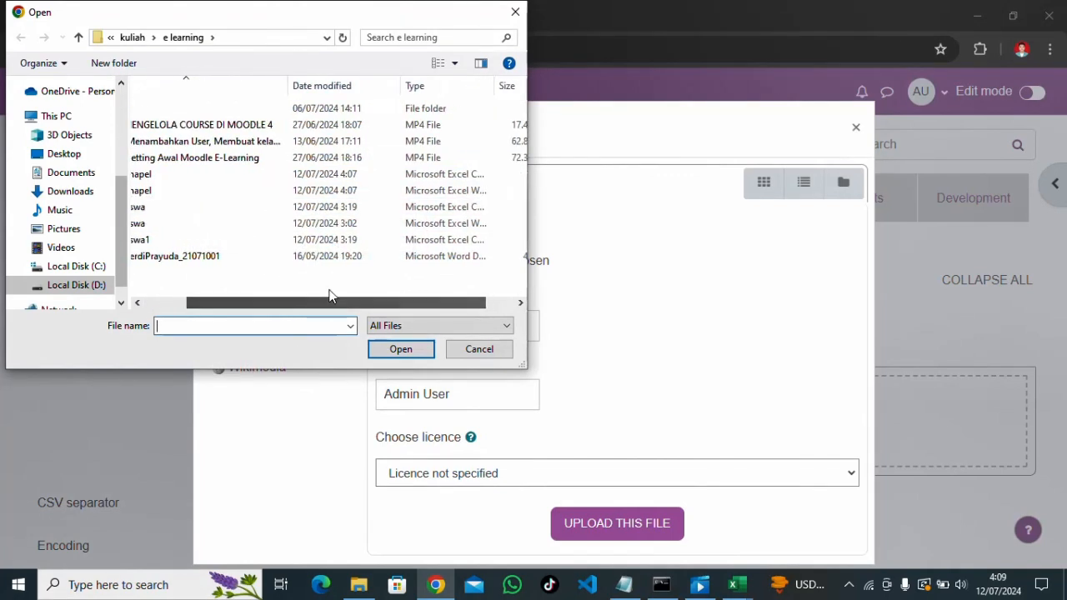
{"action": "double_click", "coordinate": [206, 175]}
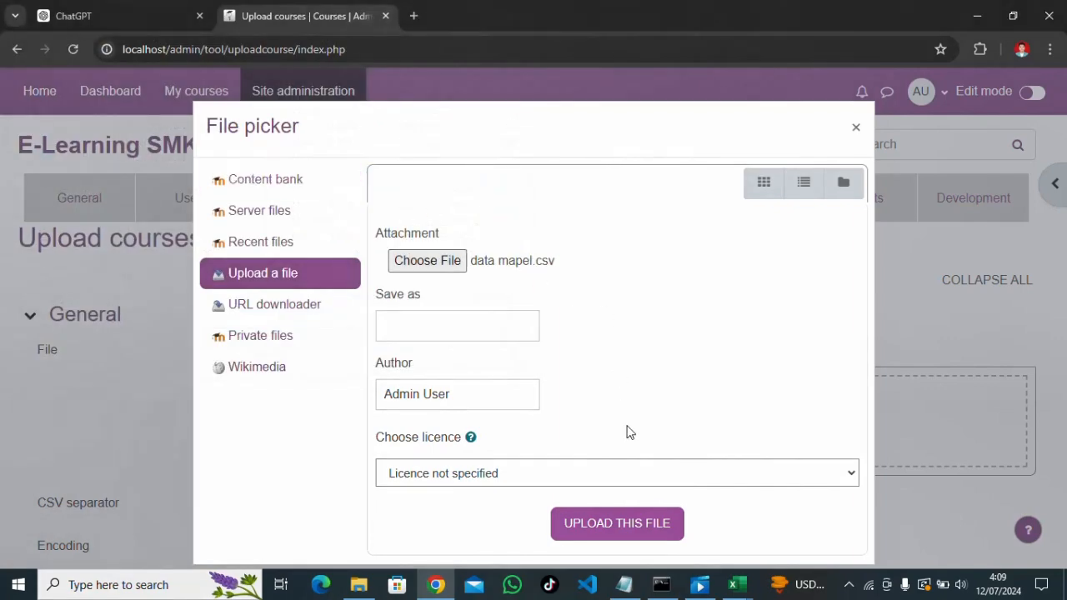
{"action": "left_click", "coordinate": [603, 524]}
Set the CSV separator to semicolon and preview the upload
{"action": "scroll", "coordinate": [435, 264], "scroll_direction": "down", "scroll_amount": 2}
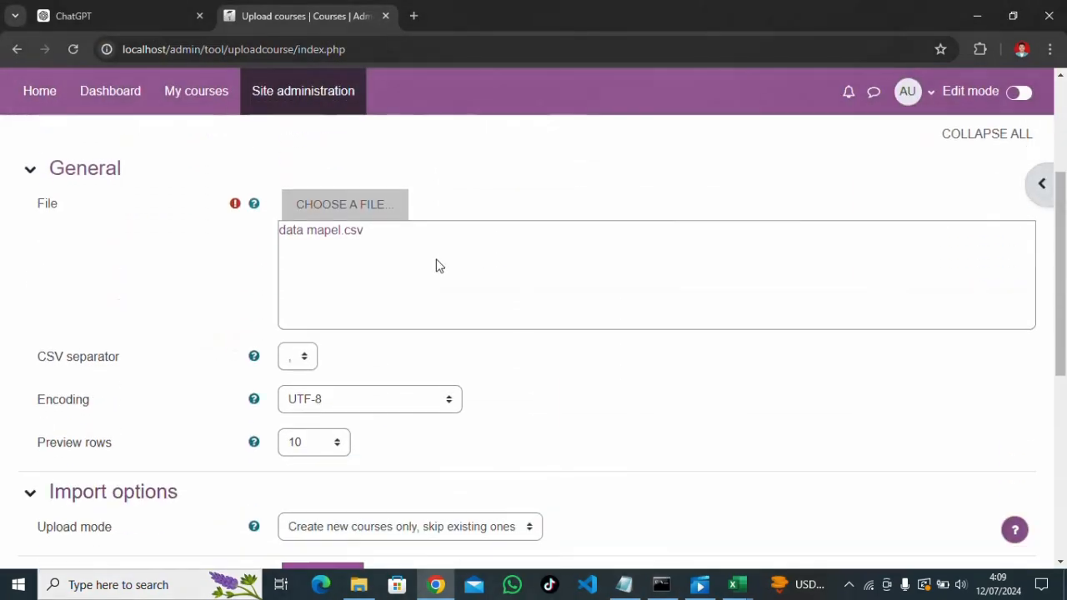
{"action": "left_click", "coordinate": [297, 347]}
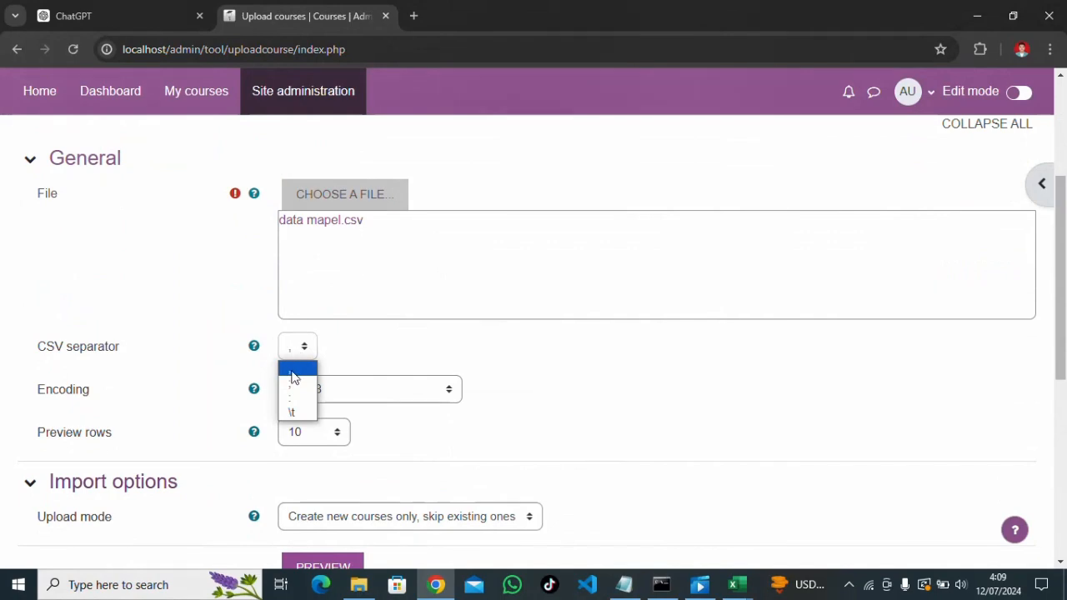
{"action": "left_click", "coordinate": [293, 384]}
{"action": "scroll", "coordinate": [361, 333], "scroll_direction": "down", "scroll_amount": 2}
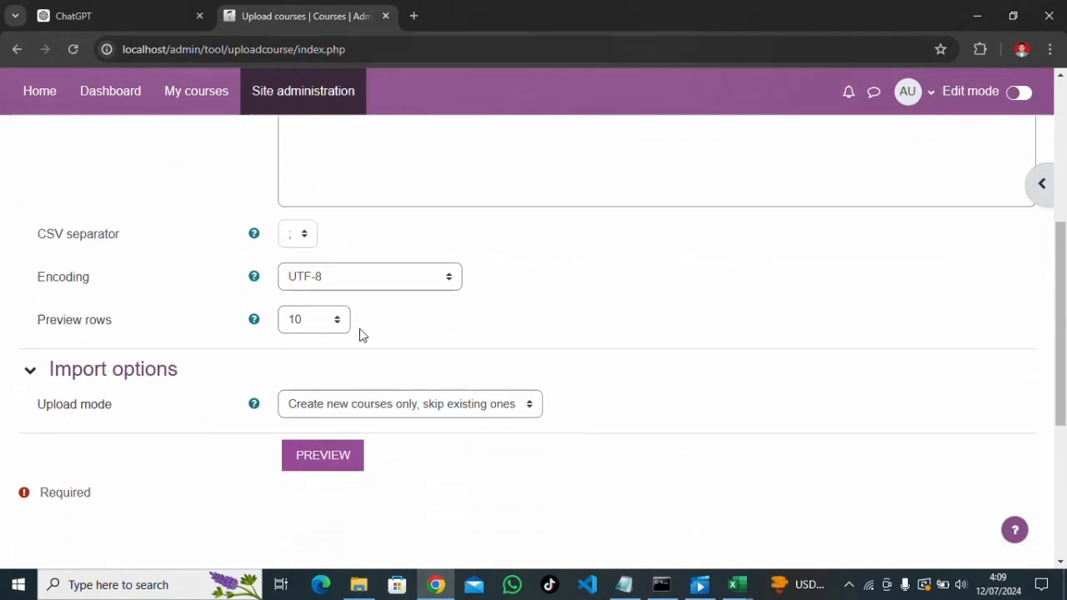
{"action": "left_click", "coordinate": [334, 409]}
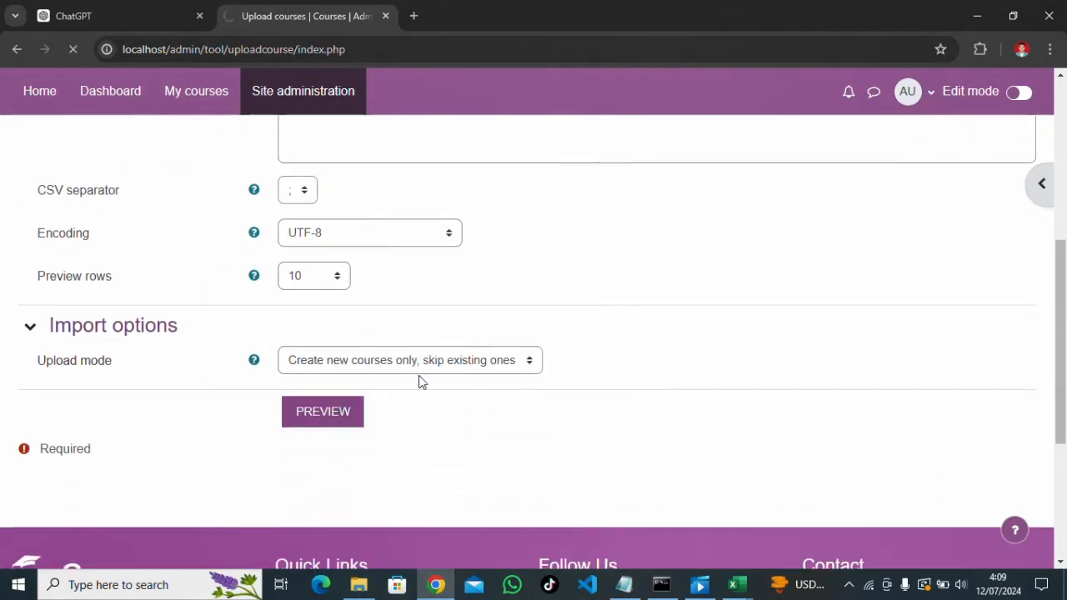
Disable Course end date in the upload's Default course values, keeping start date 13 July 2024
{"action": "scroll", "coordinate": [421, 376], "scroll_direction": "down", "scroll_amount": 3}
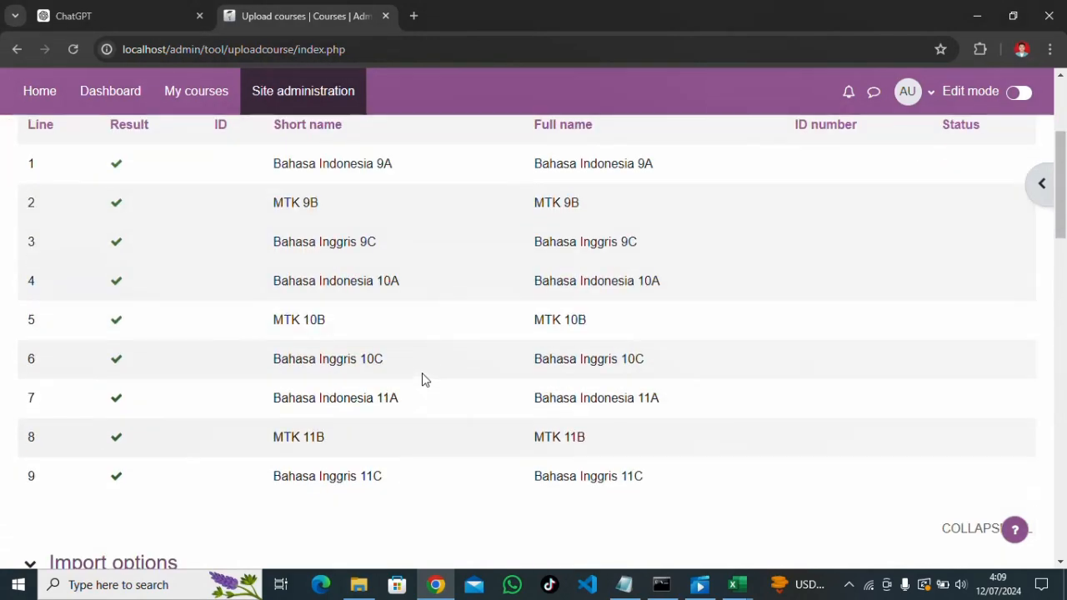
{"action": "scroll", "coordinate": [422, 377], "scroll_direction": "down", "scroll_amount": 3}
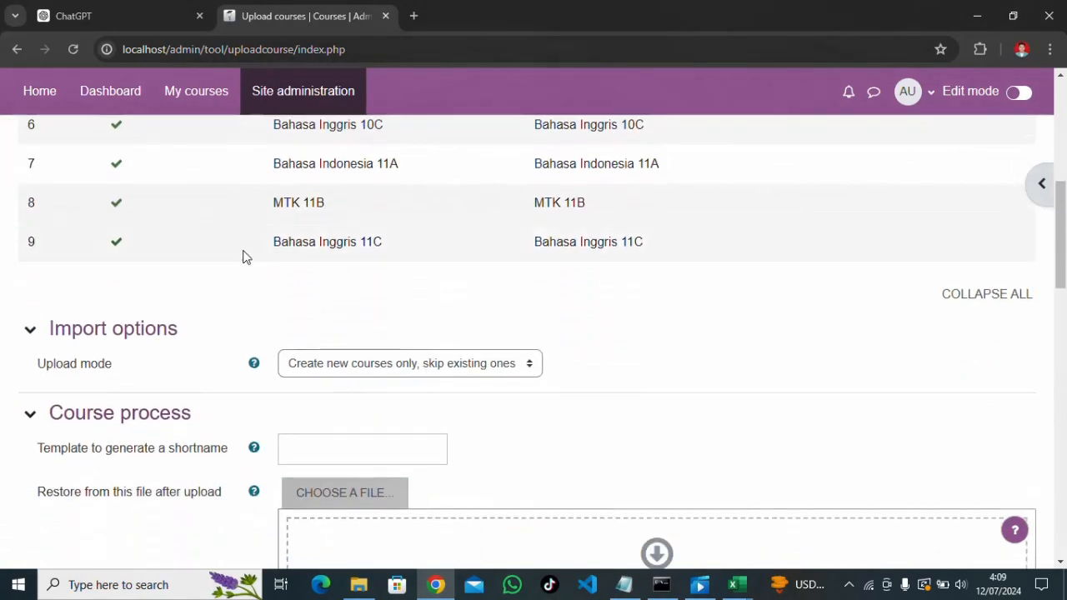
{"action": "scroll", "coordinate": [247, 274], "scroll_direction": "down", "scroll_amount": 9}
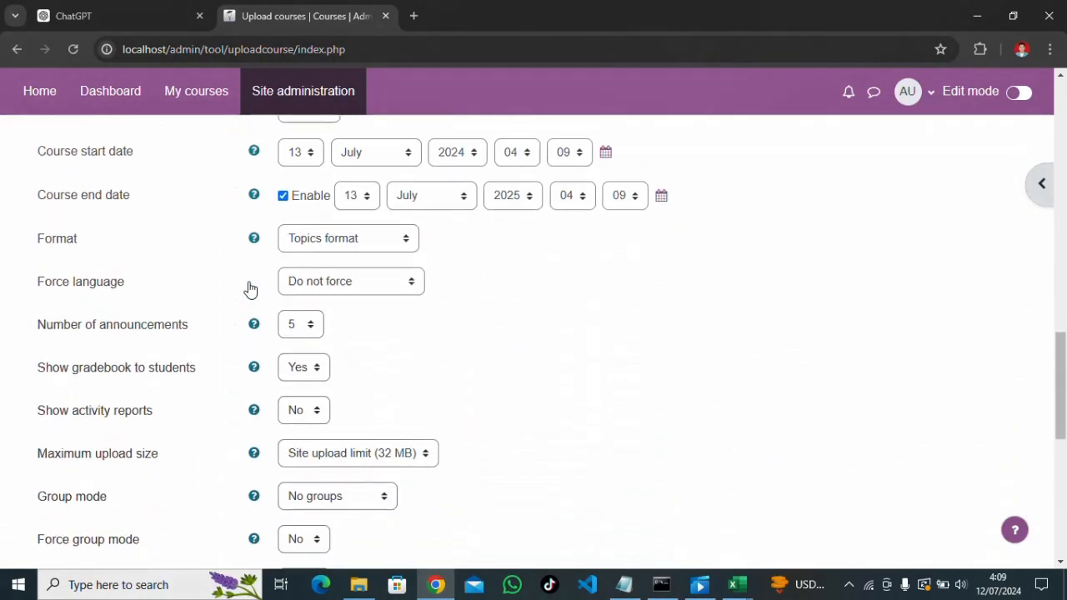
{"action": "scroll", "coordinate": [247, 289], "scroll_direction": "down", "scroll_amount": 2}
{"action": "scroll", "coordinate": [359, 370], "scroll_direction": "down", "scroll_amount": 2}
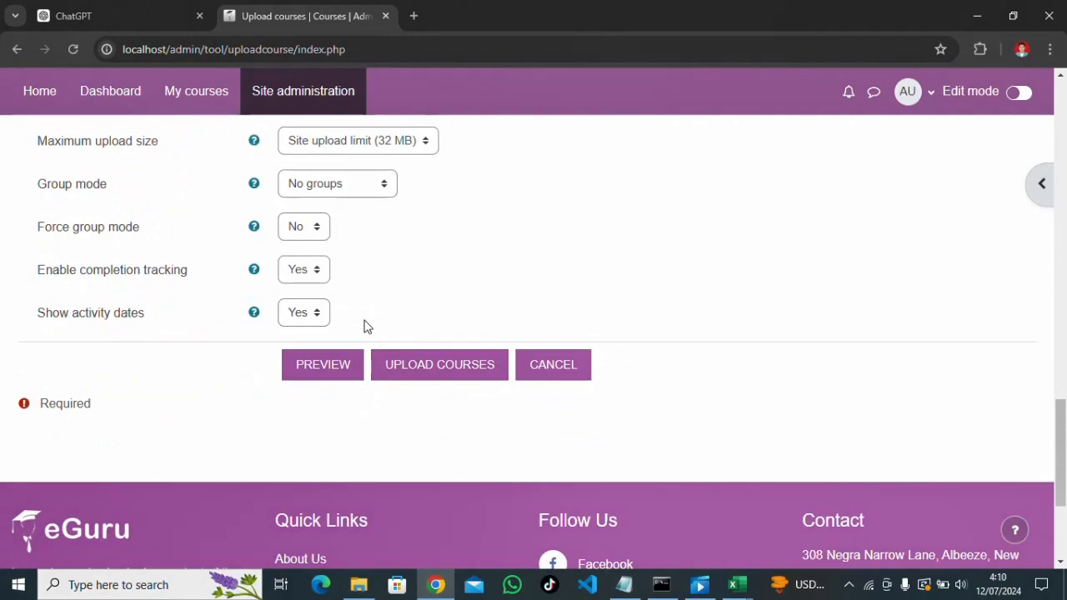
{"action": "scroll", "coordinate": [374, 257], "scroll_direction": "up", "scroll_amount": 2}
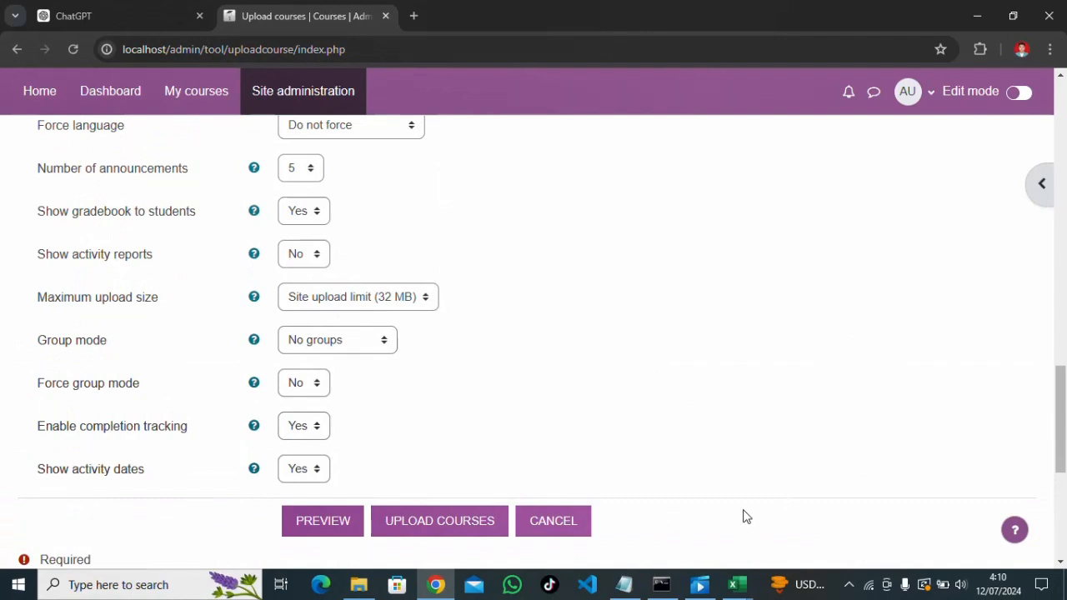
{"action": "left_click", "coordinate": [849, 584]}
{"action": "left_click", "coordinate": [821, 553]}
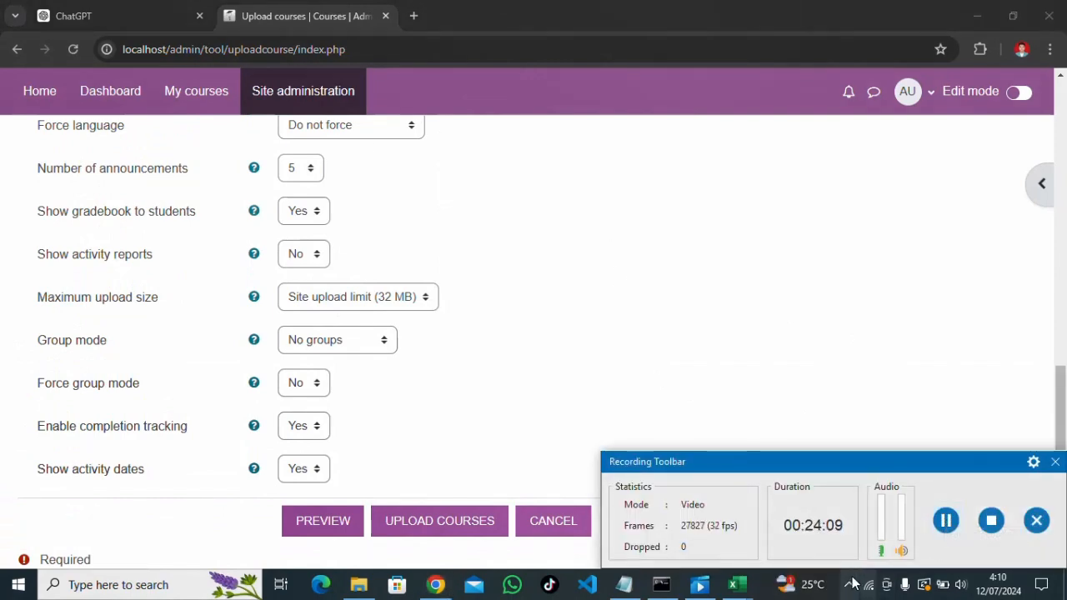
{"action": "left_click", "coordinate": [848, 584]}
{"action": "left_click", "coordinate": [817, 552]}
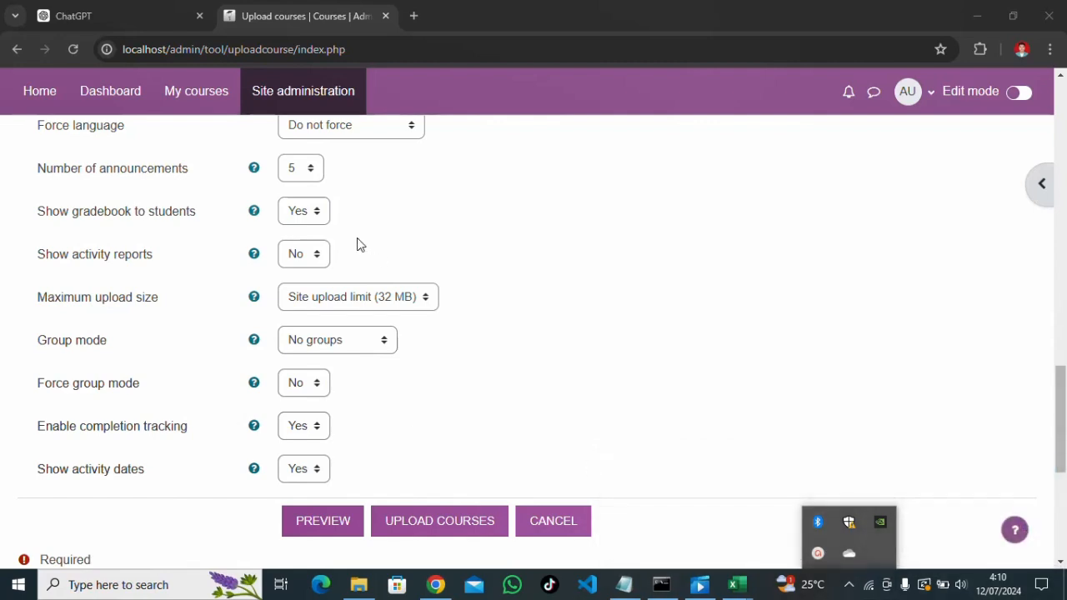
{"action": "scroll", "coordinate": [360, 244], "scroll_direction": "up", "scroll_amount": 3}
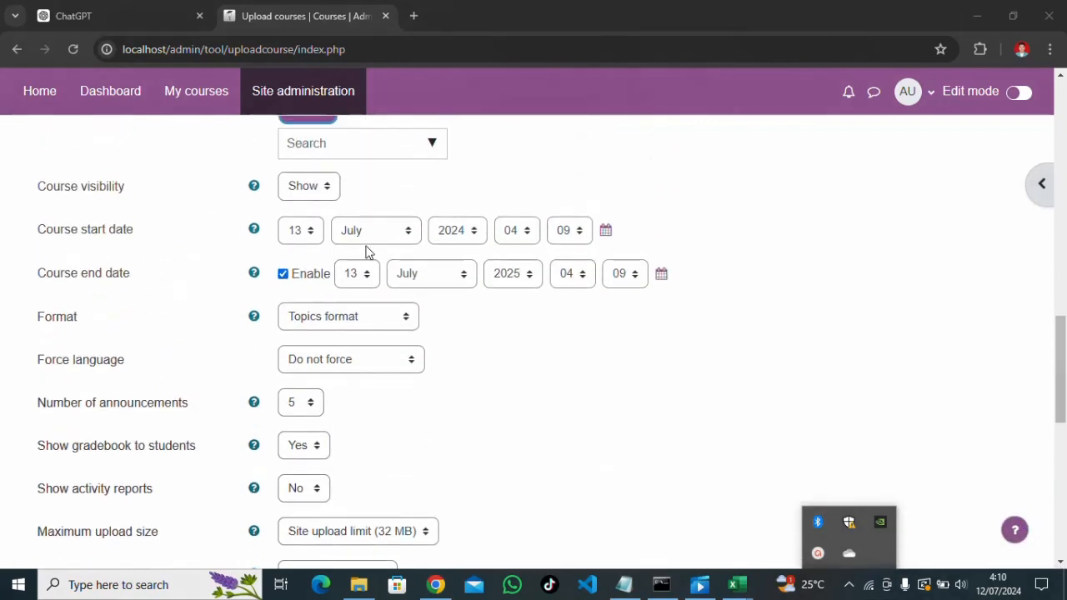
{"action": "left_click", "coordinate": [282, 275]}
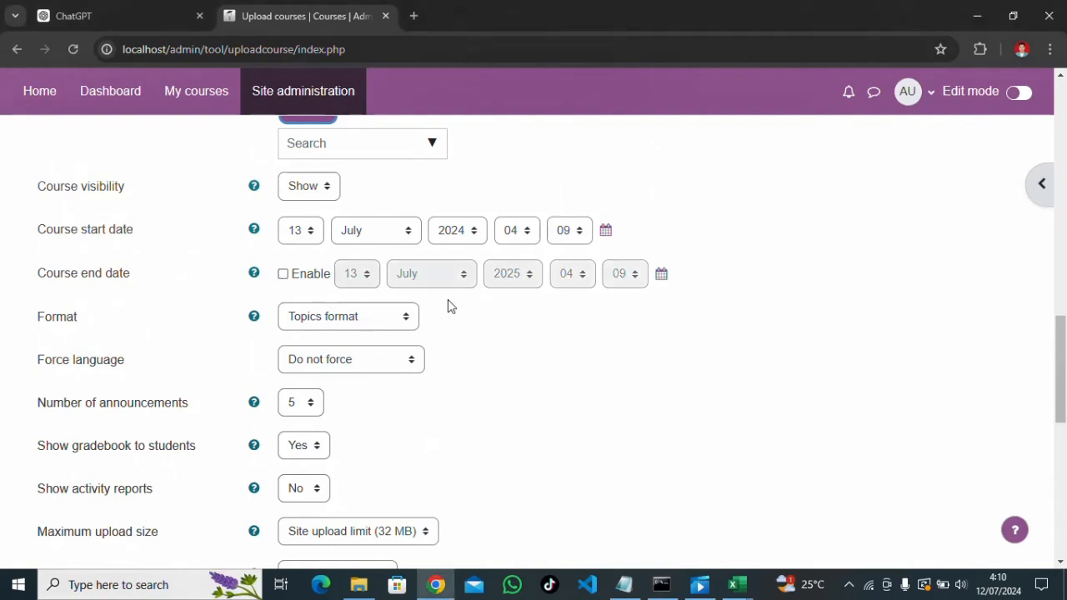
{"action": "scroll", "coordinate": [434, 364], "scroll_direction": "down", "scroll_amount": 5}
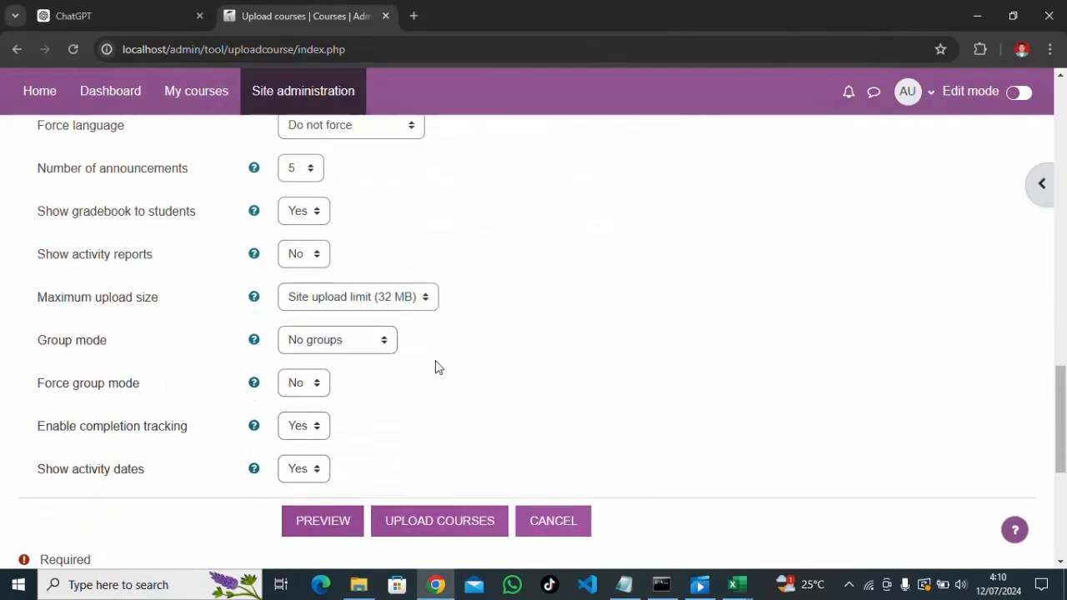
Run the upload, confirm 9 courses created with 0 errors, and continue
{"action": "left_click", "coordinate": [428, 374]}
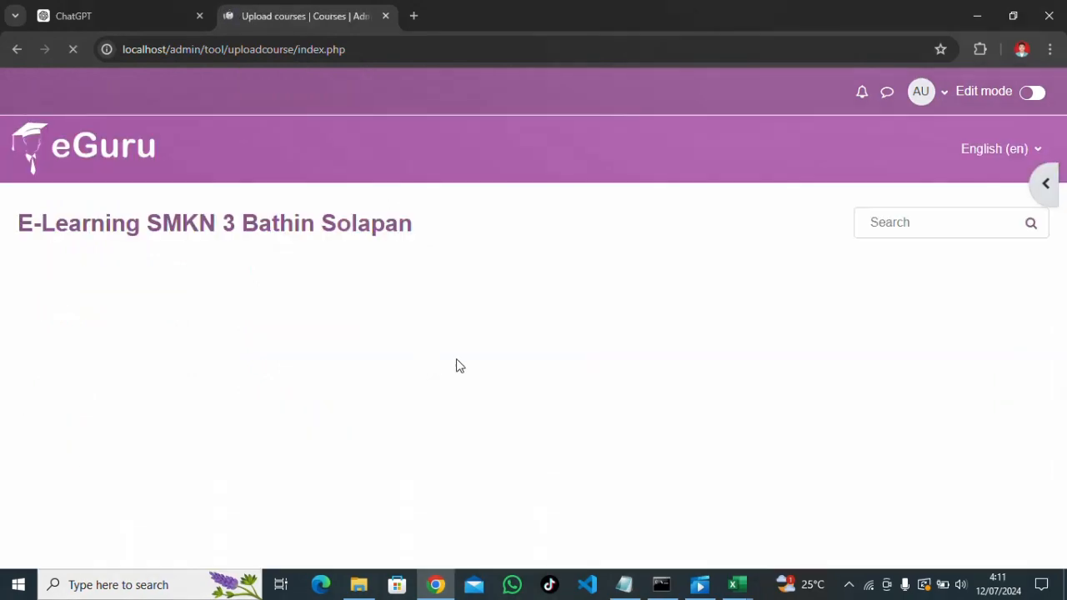
{"action": "scroll", "coordinate": [460, 379], "scroll_direction": "down", "scroll_amount": 5}
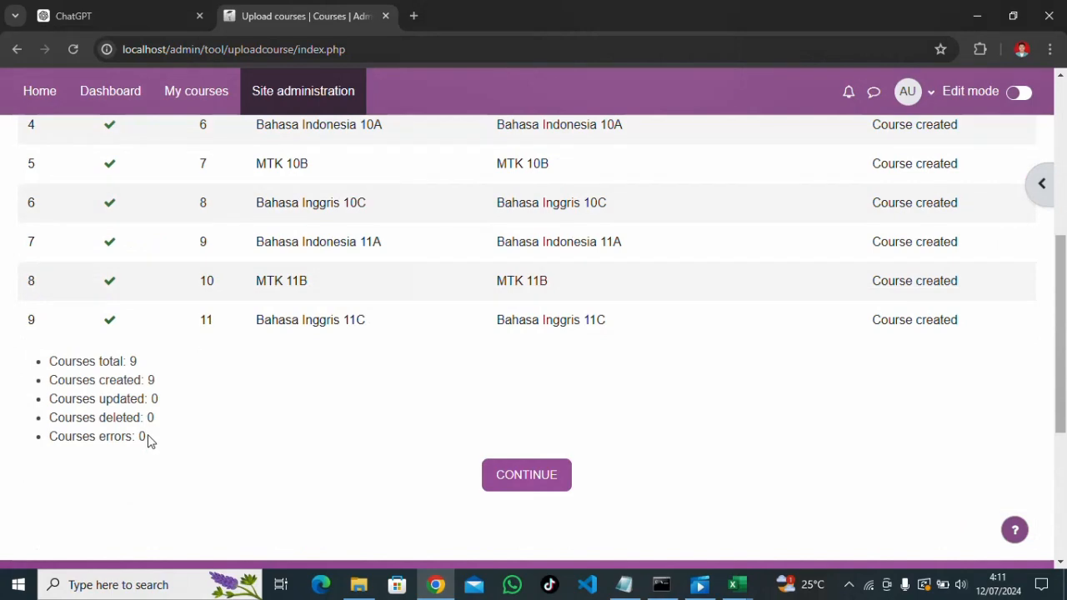
{"action": "left_click_drag", "start_coordinate": [153, 439], "coordinate": [75, 437]}
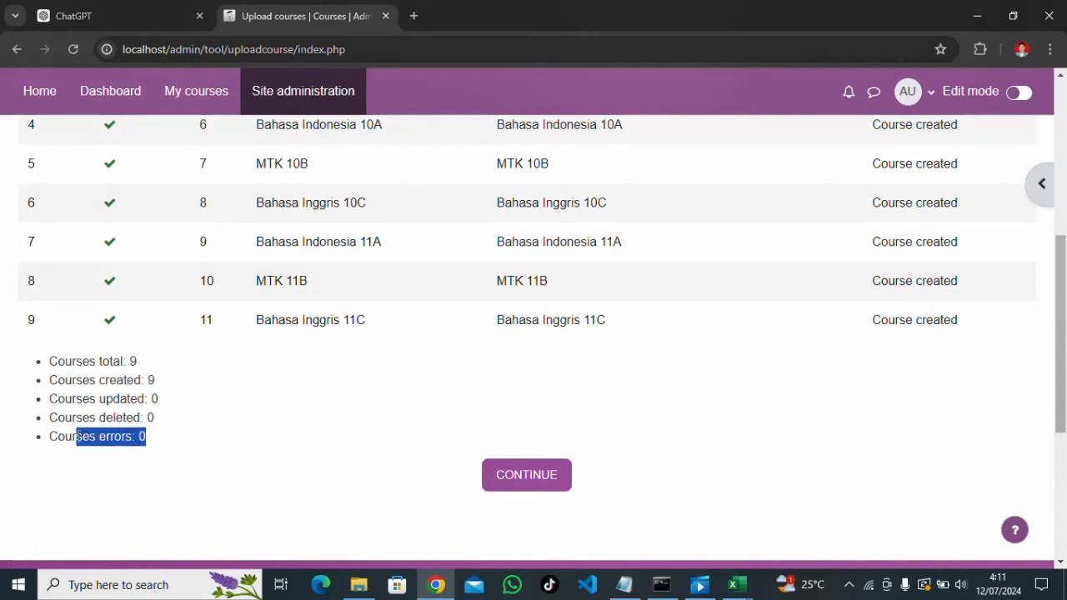
{"action": "left_click", "coordinate": [546, 475]}
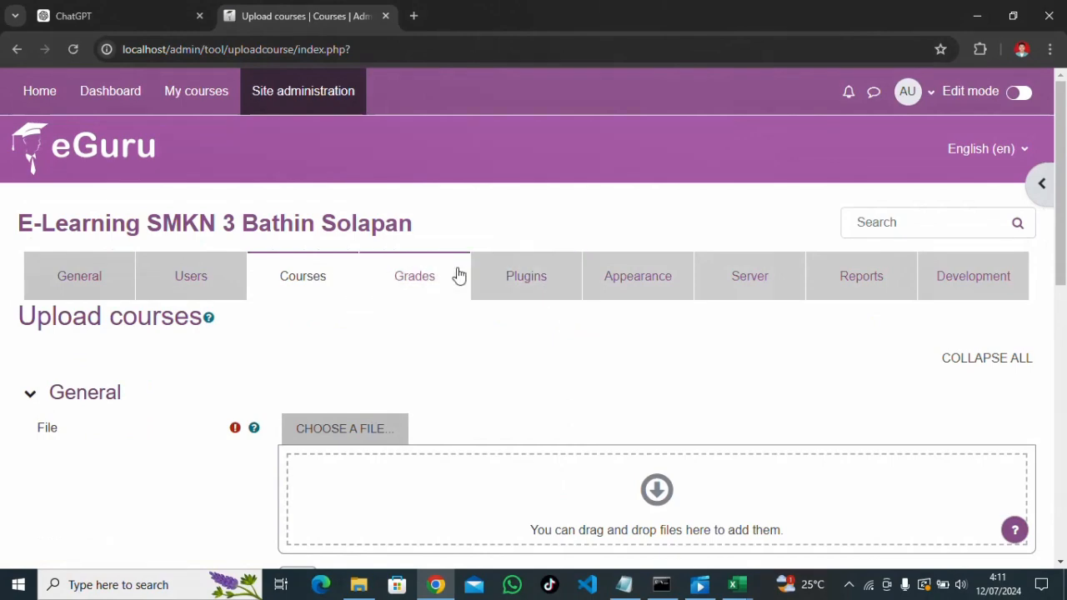
{"action": "scroll", "coordinate": [531, 362], "scroll_direction": "down", "scroll_amount": 2}
{"action": "scroll", "coordinate": [531, 374], "scroll_direction": "up", "scroll_amount": 2}
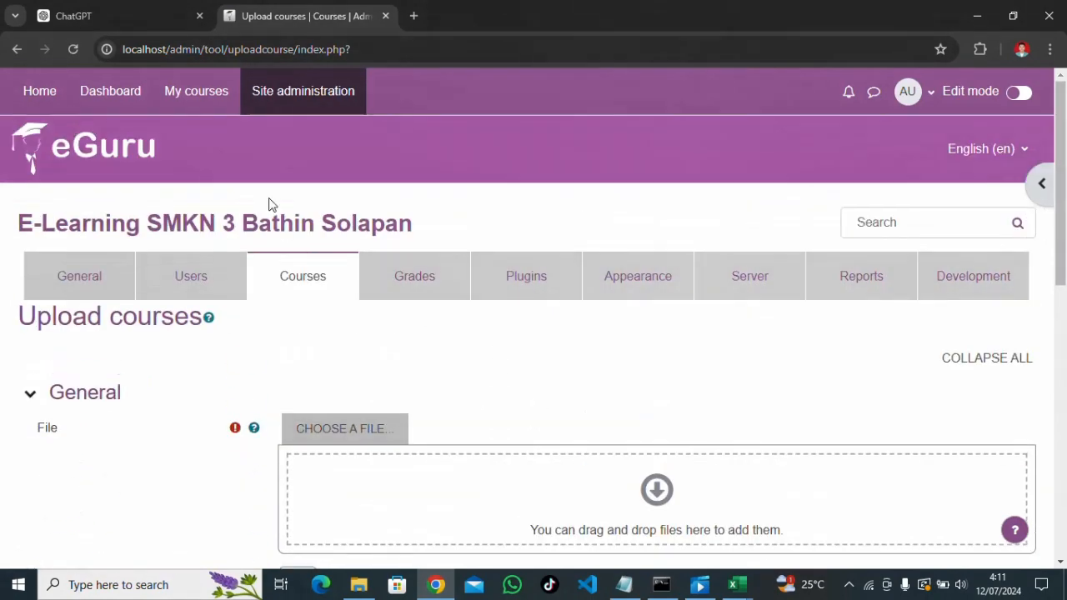
Open Site administration's Manage courses and categories page
{"action": "left_click", "coordinate": [305, 105]}
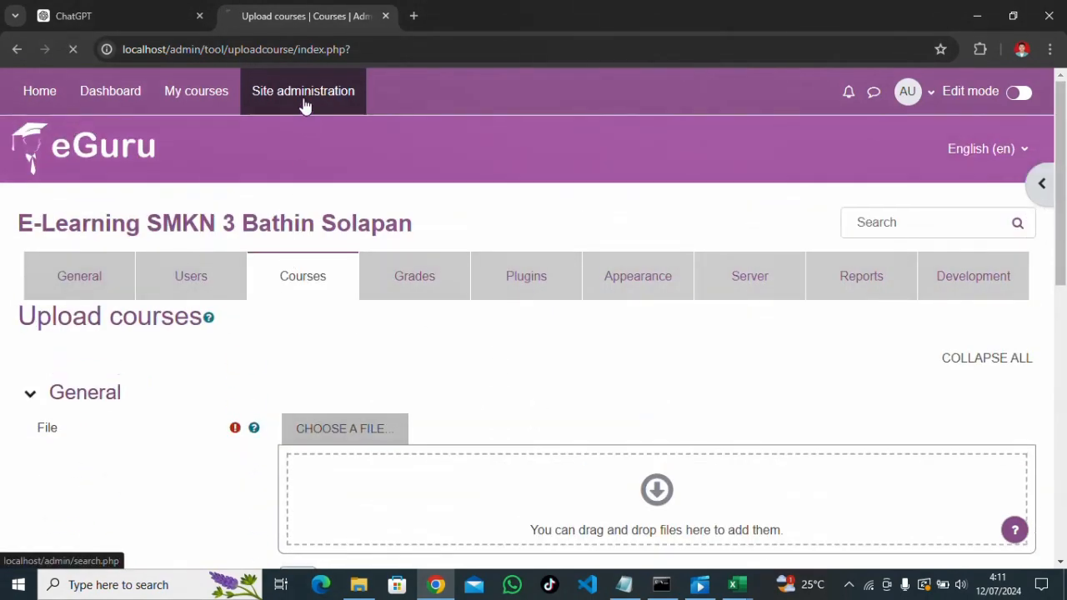
{"action": "left_click", "coordinate": [316, 285]}
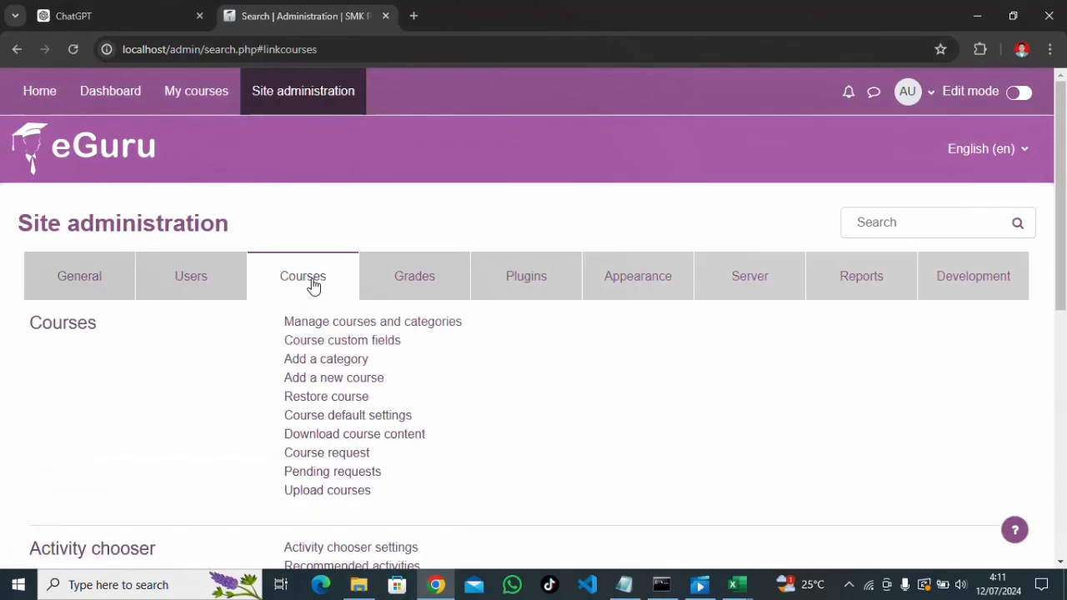
{"action": "left_click", "coordinate": [342, 323]}
{"action": "scroll", "coordinate": [481, 396], "scroll_direction": "down", "scroll_amount": 2}
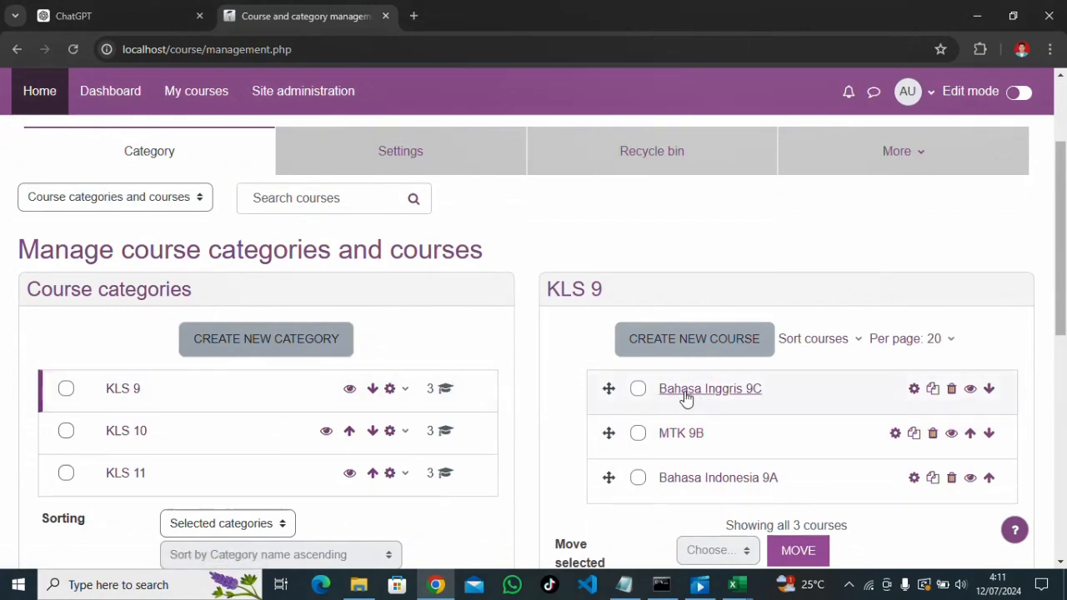
Check that the KLS 10 and KLS 11 categories each list three uploaded courses
{"action": "left_click", "coordinate": [126, 433]}
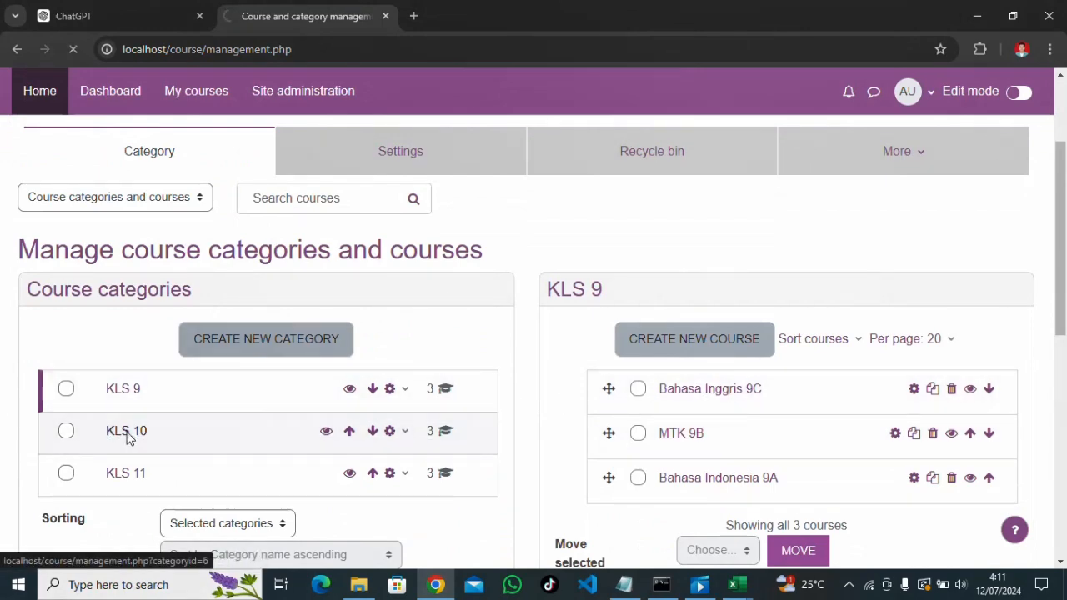
{"action": "scroll", "coordinate": [724, 448], "scroll_direction": "down", "scroll_amount": 3}
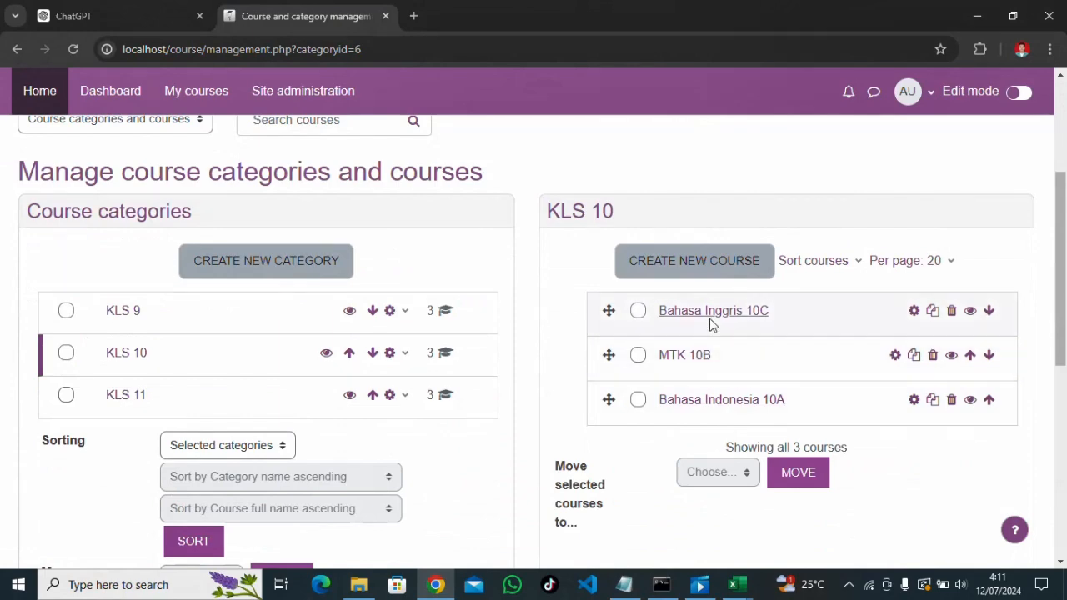
{"action": "left_click", "coordinate": [113, 404]}
{"action": "scroll", "coordinate": [721, 388], "scroll_direction": "down", "scroll_amount": 3}
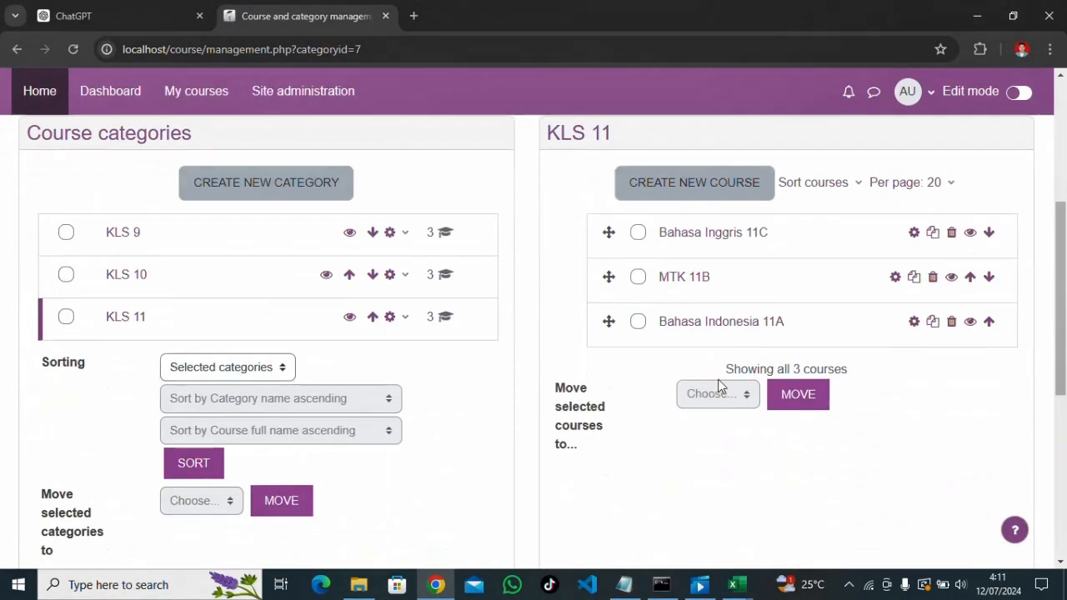
{"action": "scroll", "coordinate": [534, 404], "scroll_direction": "up", "scroll_amount": 3}
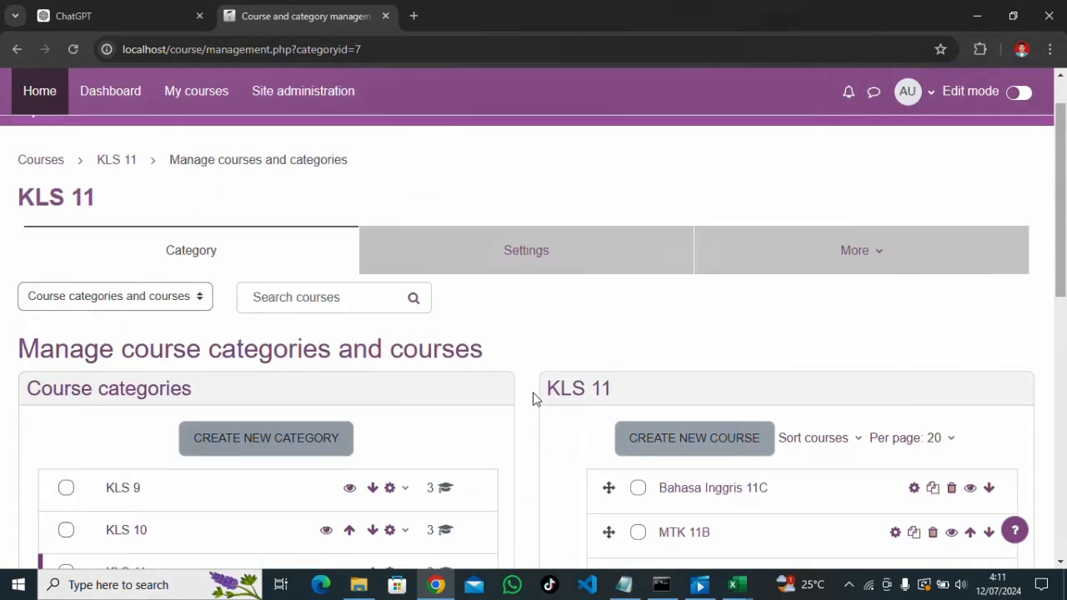
{"action": "scroll", "coordinate": [534, 399], "scroll_direction": "up", "scroll_amount": 1}
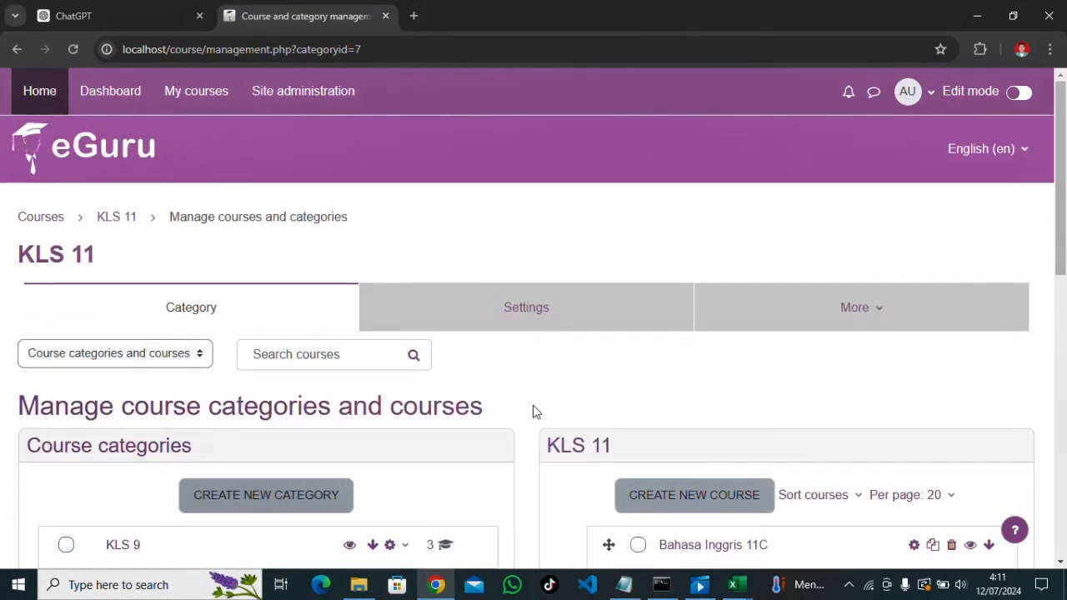
{"action": "left_click", "coordinate": [624, 584]}
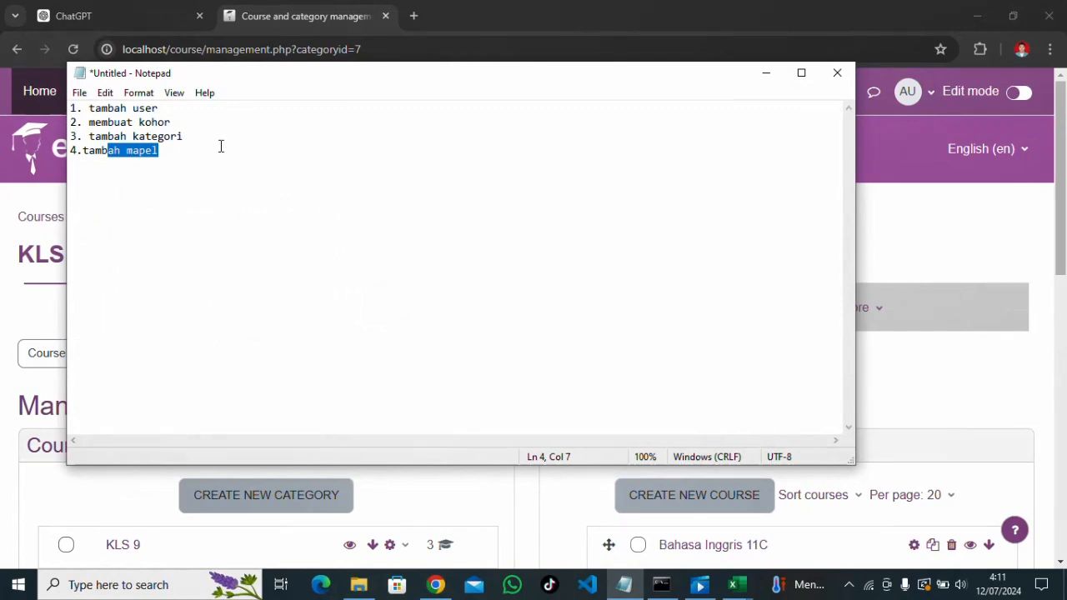
{"action": "left_click", "coordinate": [766, 75]}
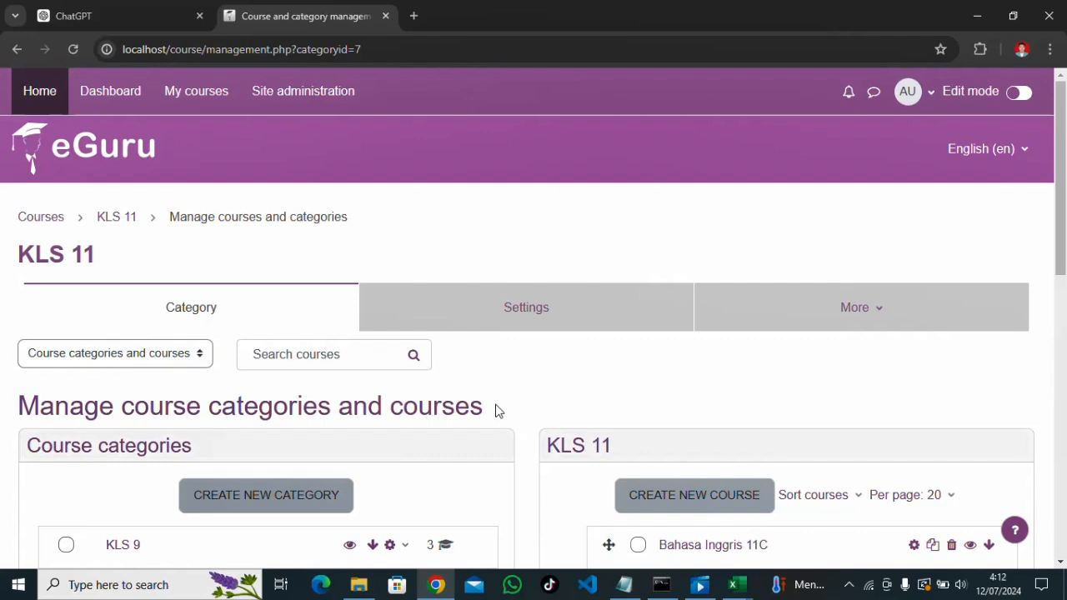
{"action": "scroll", "coordinate": [495, 410], "scroll_direction": "down", "scroll_amount": 3}
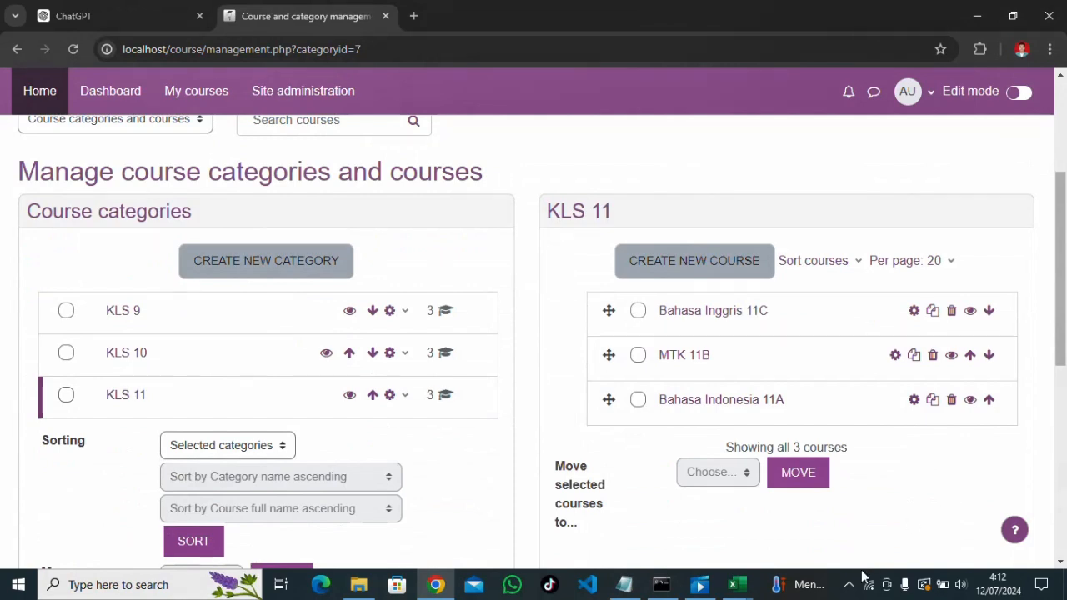
{"action": "left_click", "coordinate": [848, 584]}
{"action": "left_click", "coordinate": [822, 555]}
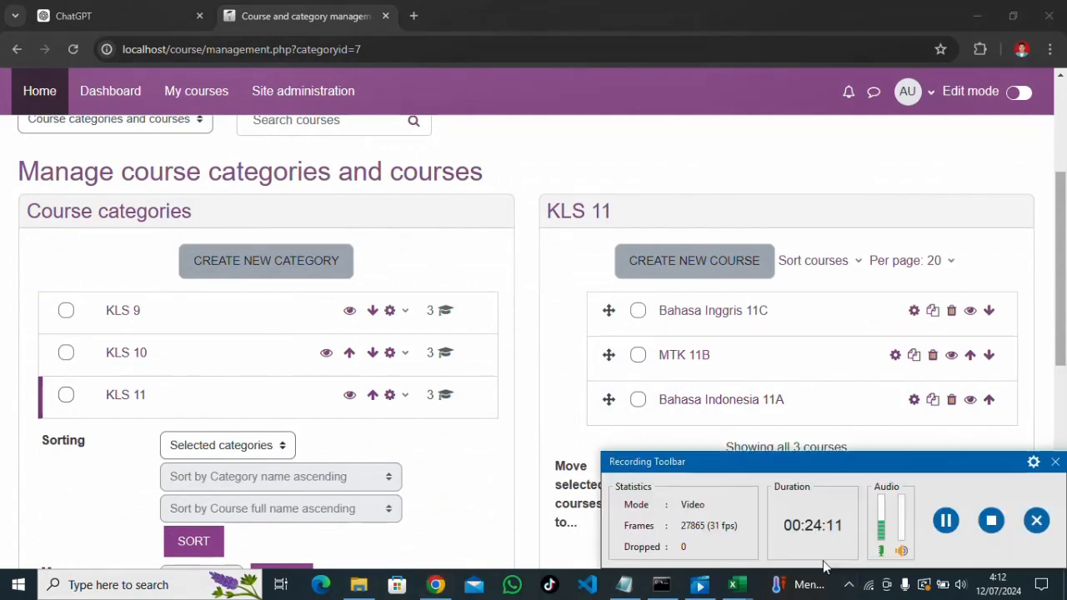